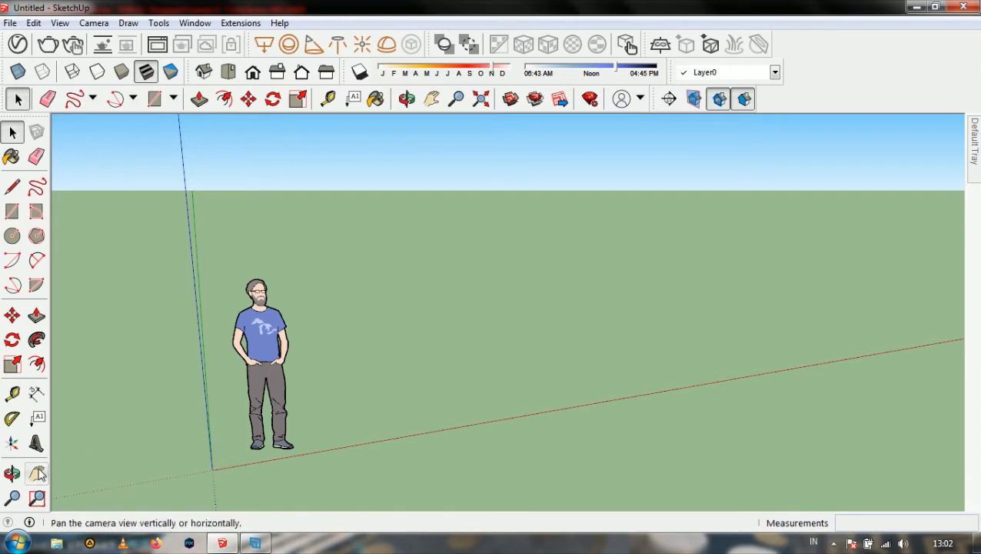
Examine the scene around the standing figure and the axes from low, high and side angles by orbiting and panning
{"action": "left_click", "coordinate": [36, 473]}
{"action": "middle_click_drag", "start_coordinate": [459, 355], "coordinate": [290, 254]}
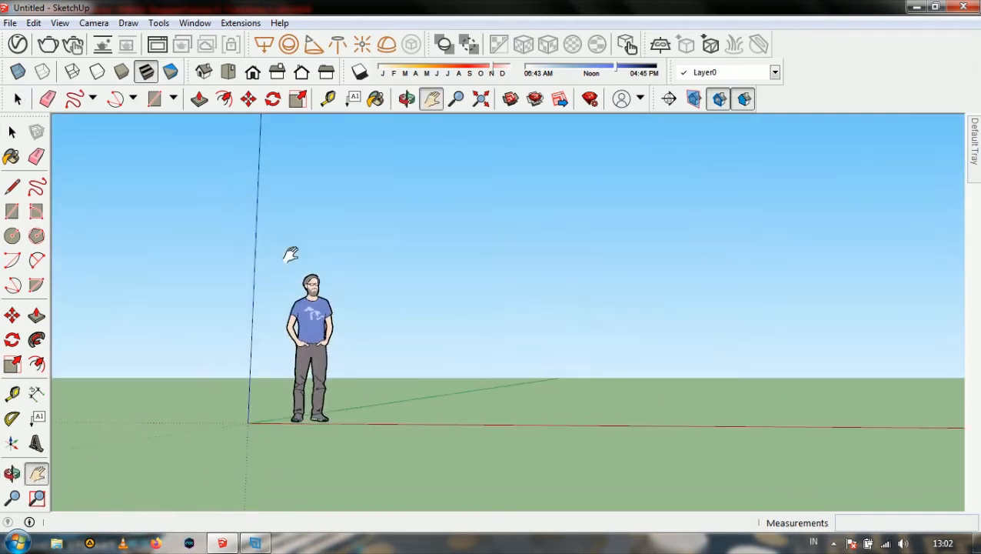
{"action": "middle_click_drag", "start_coordinate": [313, 315], "coordinate": [629, 305]}
{"action": "left_click_drag", "start_coordinate": [629, 304], "coordinate": [274, 335]}
{"action": "middle_click_drag", "start_coordinate": [274, 336], "coordinate": [394, 300]}
{"action": "left_click_drag", "start_coordinate": [395, 300], "coordinate": [450, 319]}
{"action": "left_click_drag", "start_coordinate": [301, 342], "coordinate": [469, 331]}
{"action": "key", "text": "o"}
{"action": "middle_click_drag", "start_coordinate": [469, 332], "coordinate": [496, 318]}
{"action": "middle_click_drag", "start_coordinate": [489, 367], "coordinate": [480, 387]}
{"action": "left_click_drag", "start_coordinate": [517, 368], "coordinate": [446, 402]}
{"action": "left_click_drag", "start_coordinate": [479, 374], "coordinate": [486, 298]}
{"action": "middle_click_drag", "start_coordinate": [486, 297], "coordinate": [498, 249]}
{"action": "left_click_drag", "start_coordinate": [499, 250], "coordinate": [490, 306]}
{"action": "middle_click_drag", "start_coordinate": [490, 307], "coordinate": [530, 333]}
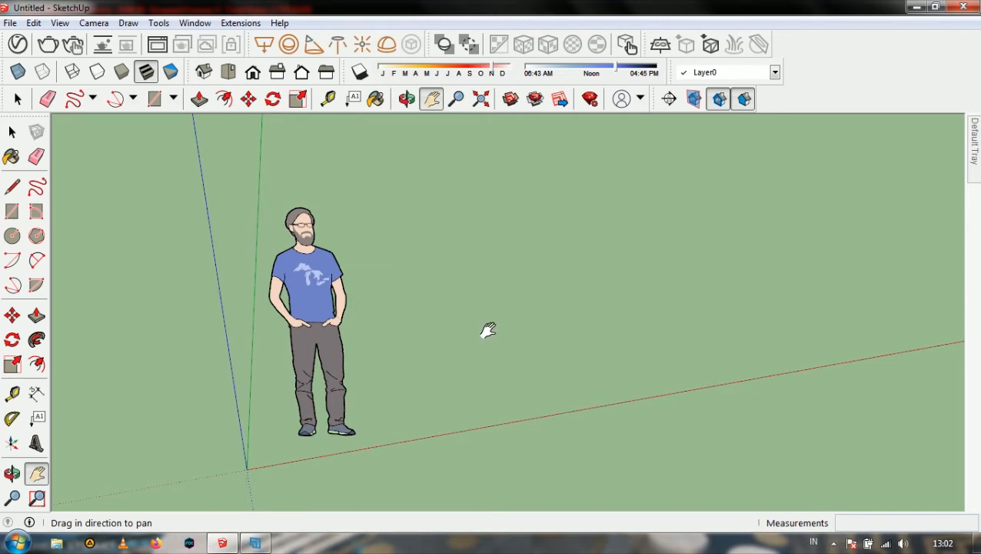
{"action": "middle_click_drag", "start_coordinate": [431, 267], "coordinate": [394, 316]}
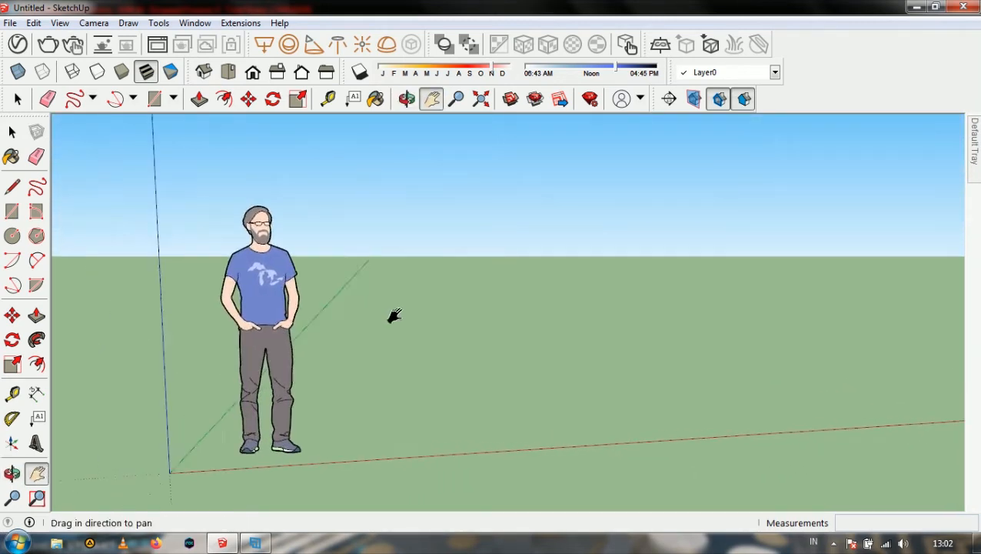
{"action": "left_click_drag", "start_coordinate": [394, 316], "coordinate": [415, 318]}
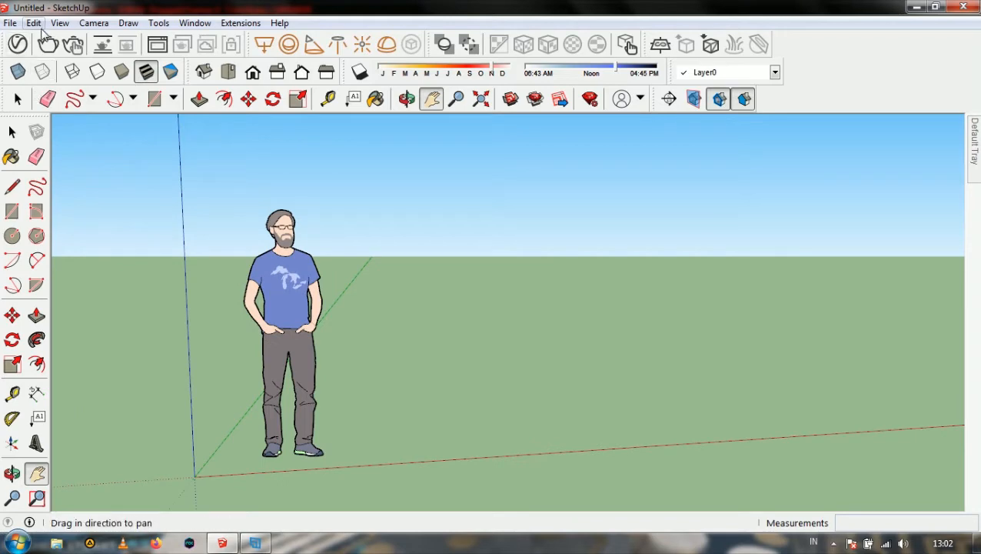
Browse the Documents library for a SketchUp model to open, and leave without opening one
{"action": "left_click", "coordinate": [10, 22]}
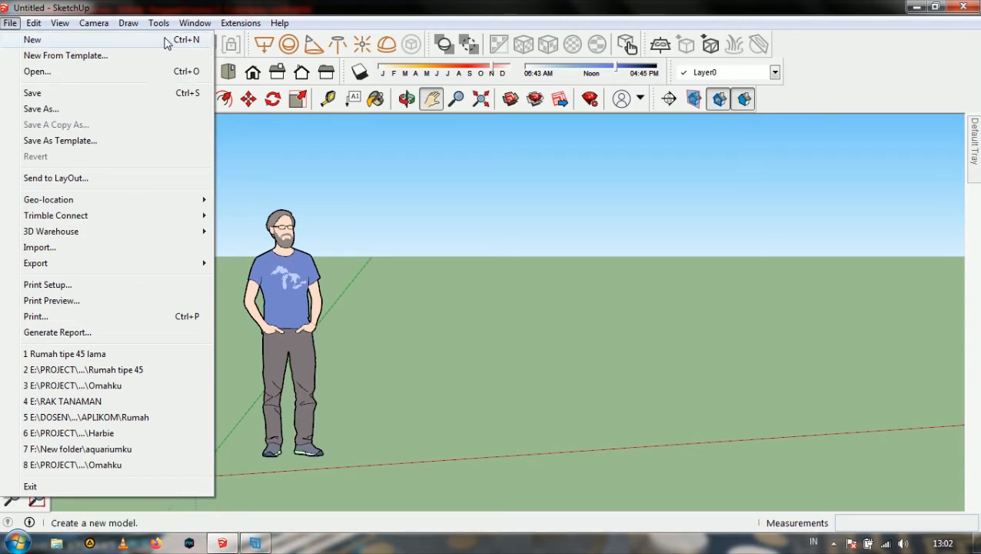
{"action": "left_click", "coordinate": [148, 76]}
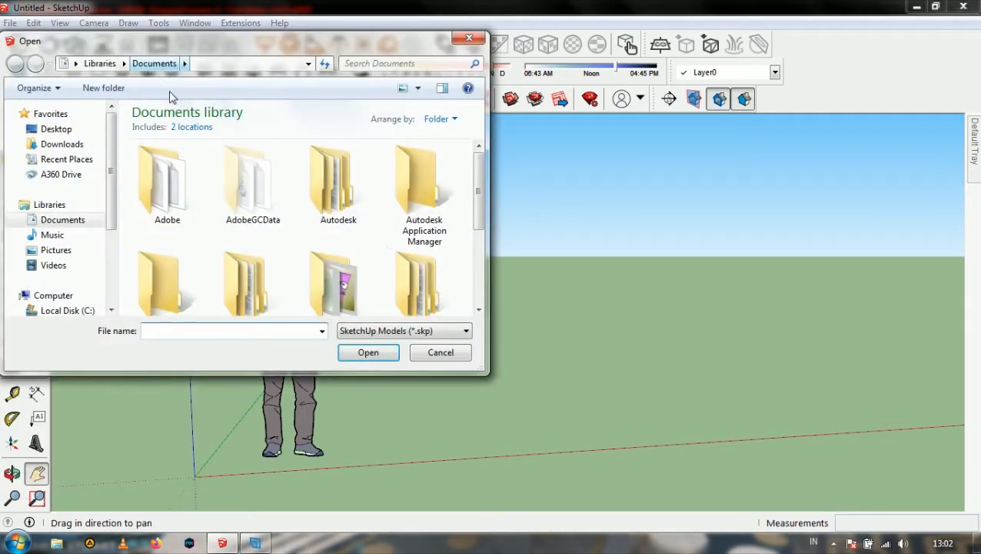
{"action": "scroll", "coordinate": [479, 209], "scroll_direction": "down", "scroll_amount": 1}
{"action": "scroll", "coordinate": [479, 210], "scroll_direction": "down", "scroll_amount": 2}
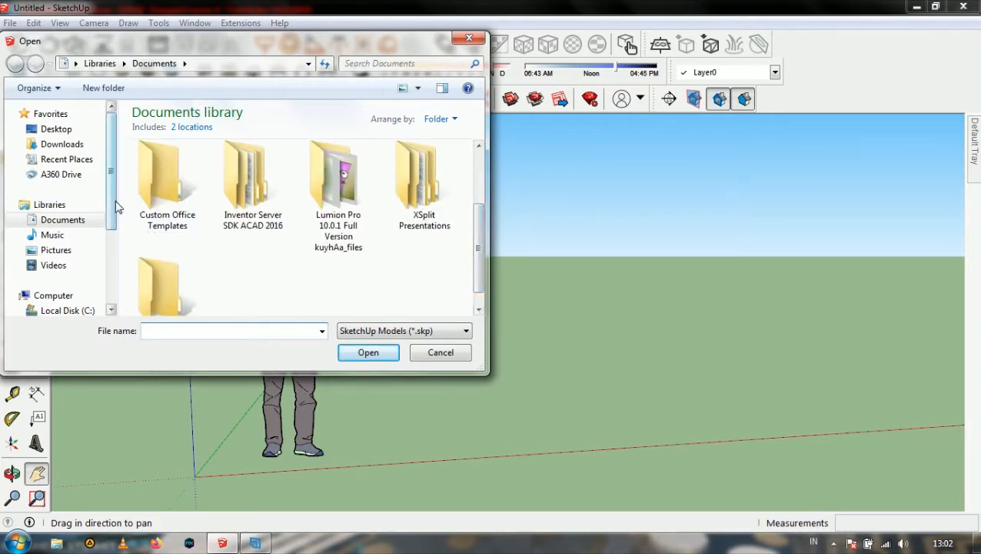
{"action": "scroll", "coordinate": [114, 231], "scroll_direction": "down", "scroll_amount": 2}
{"action": "left_click", "coordinate": [469, 37]}
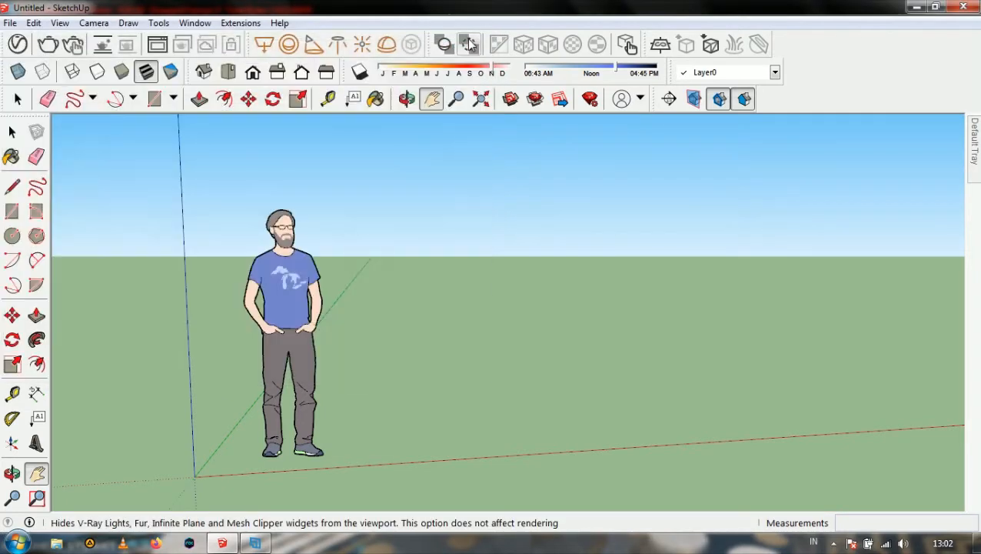
Review the SketchUp version formats available for saving the model, and leave without saving
{"action": "left_click", "coordinate": [35, 23]}
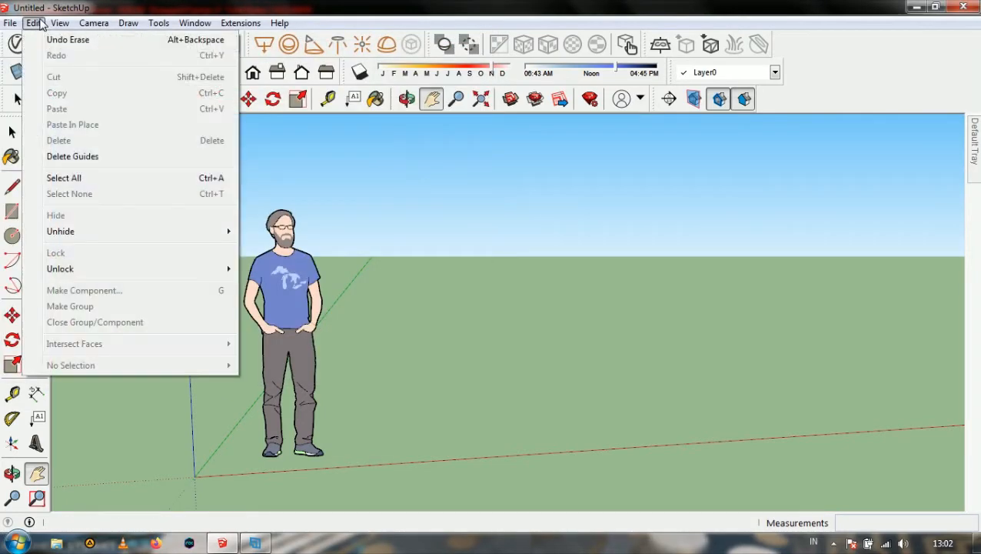
{"action": "mouse_move", "coordinate": [68, 28]}
{"action": "mouse_move", "coordinate": [11, 24]}
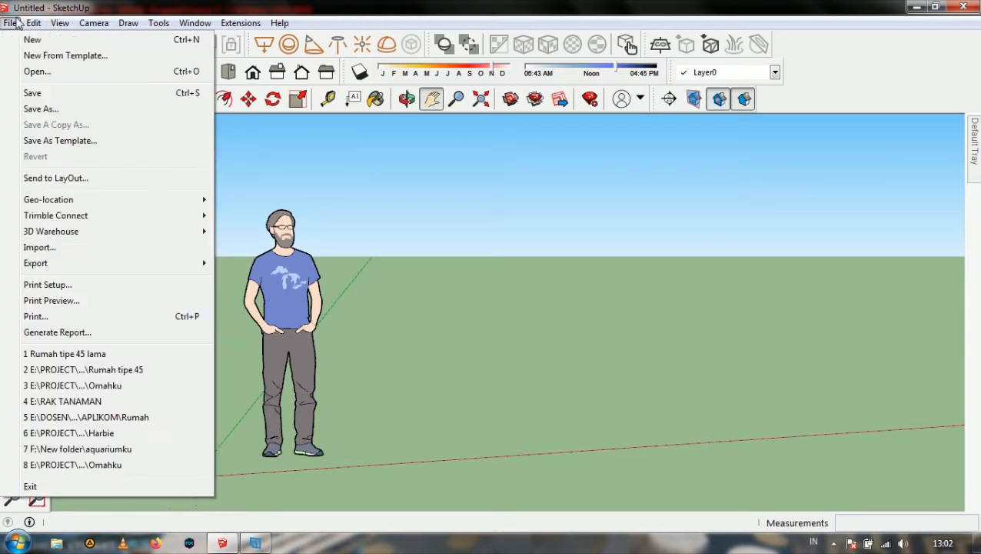
{"action": "left_click", "coordinate": [31, 93]}
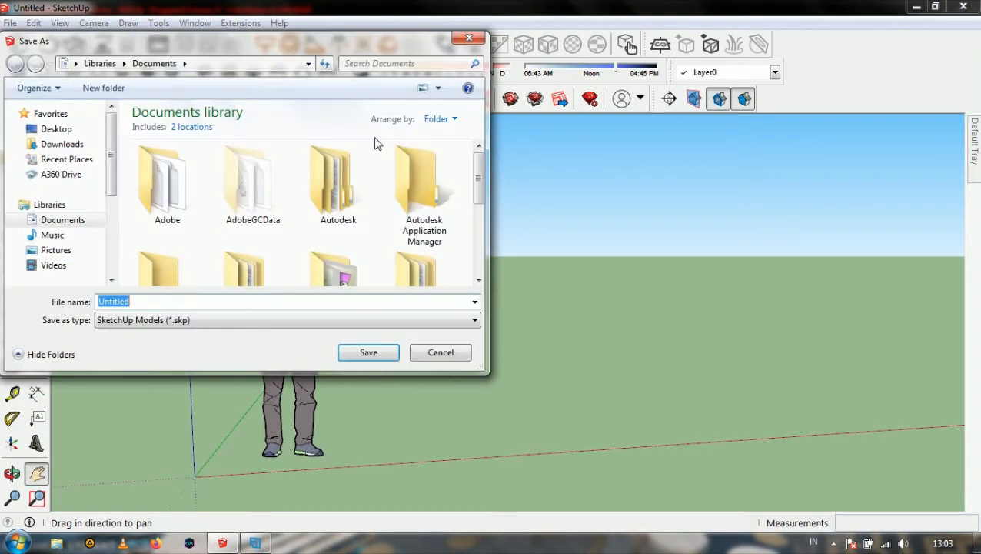
{"action": "left_click", "coordinate": [198, 321]}
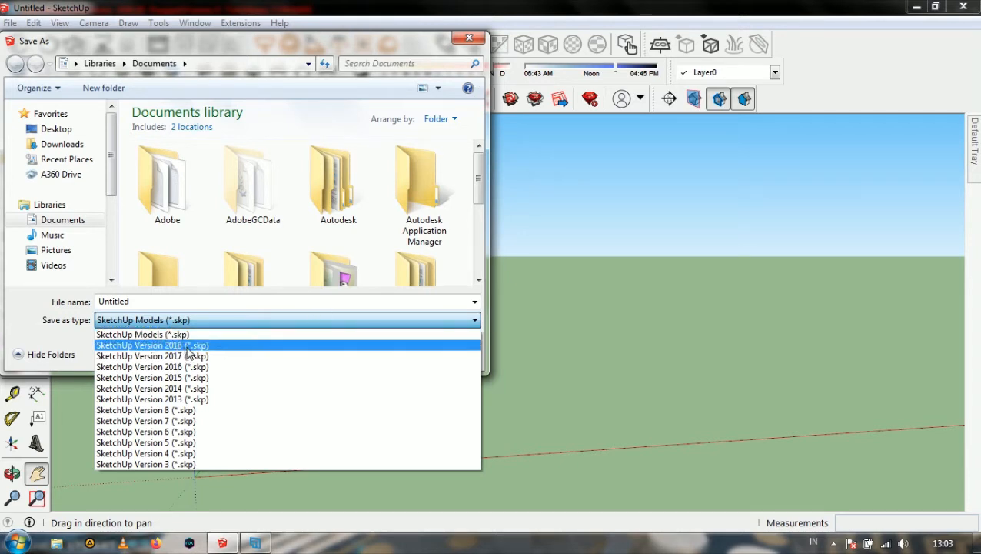
{"action": "left_click", "coordinate": [33, 319]}
{"action": "left_click", "coordinate": [430, 352]}
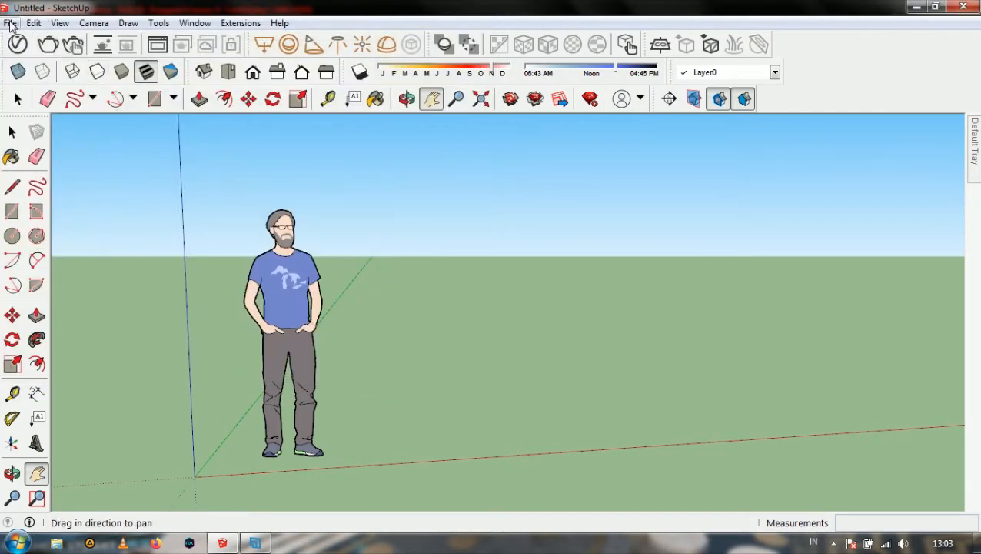
Try to send the model to LayOut, declining to save it first
{"action": "left_click", "coordinate": [10, 23]}
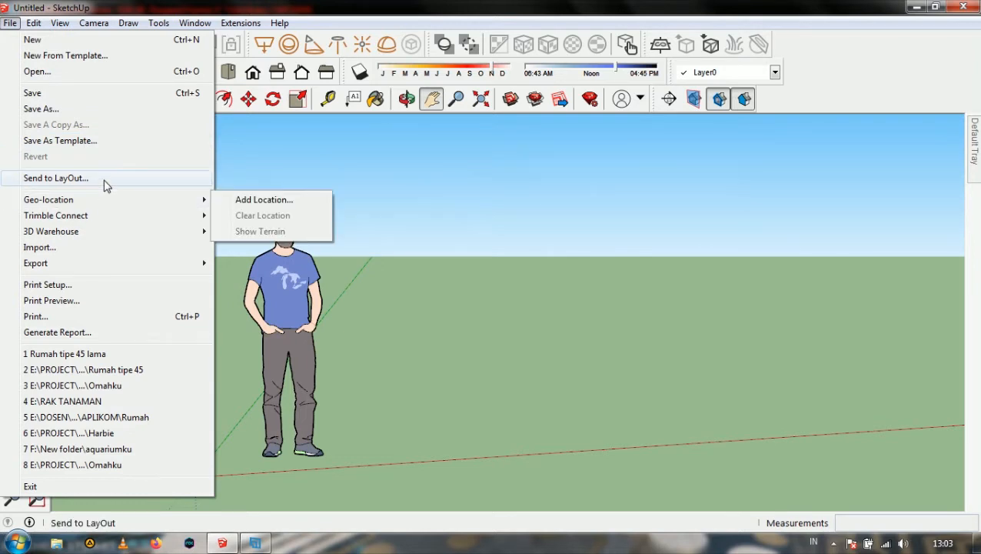
{"action": "left_click", "coordinate": [106, 180]}
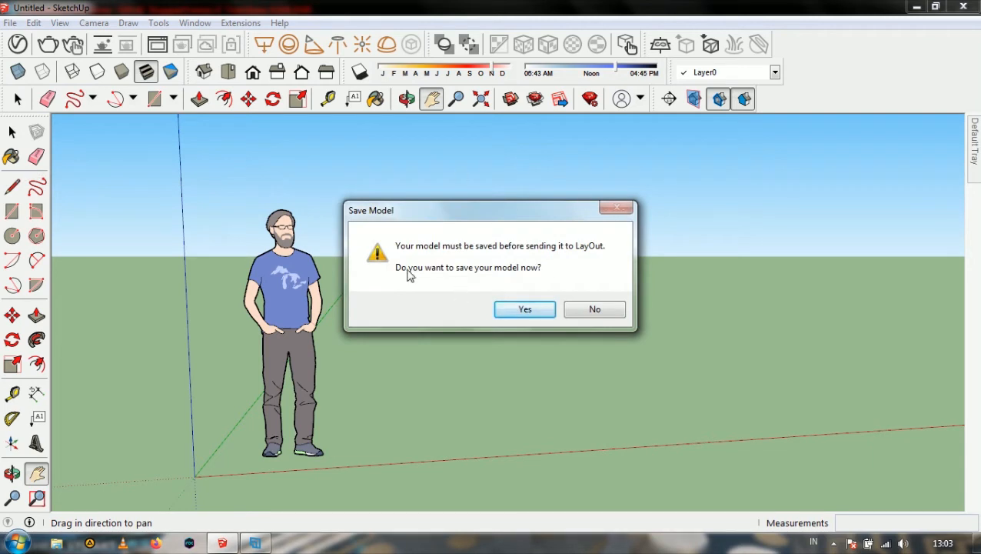
{"action": "left_click", "coordinate": [609, 309]}
{"action": "left_click", "coordinate": [10, 22]}
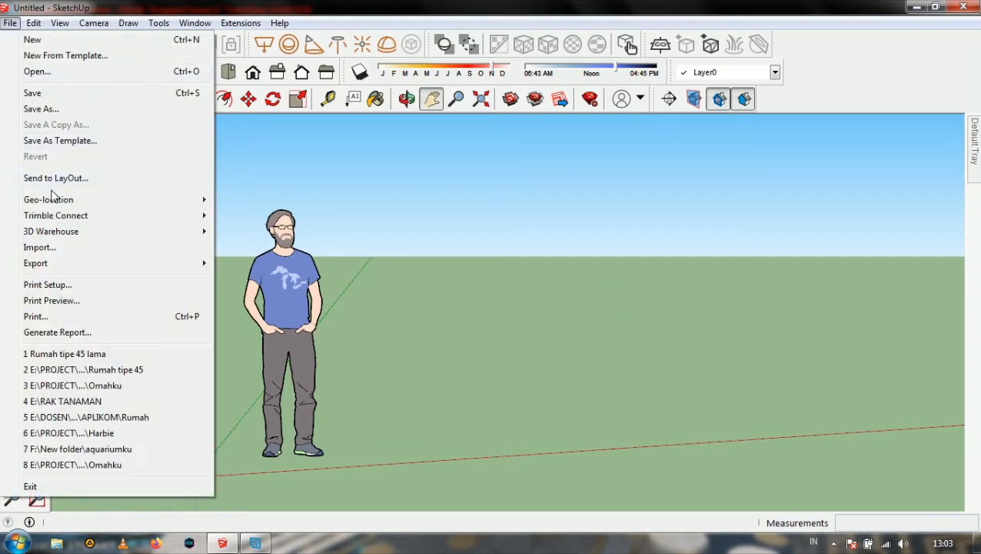
{"action": "mouse_move", "coordinate": [54, 200]}
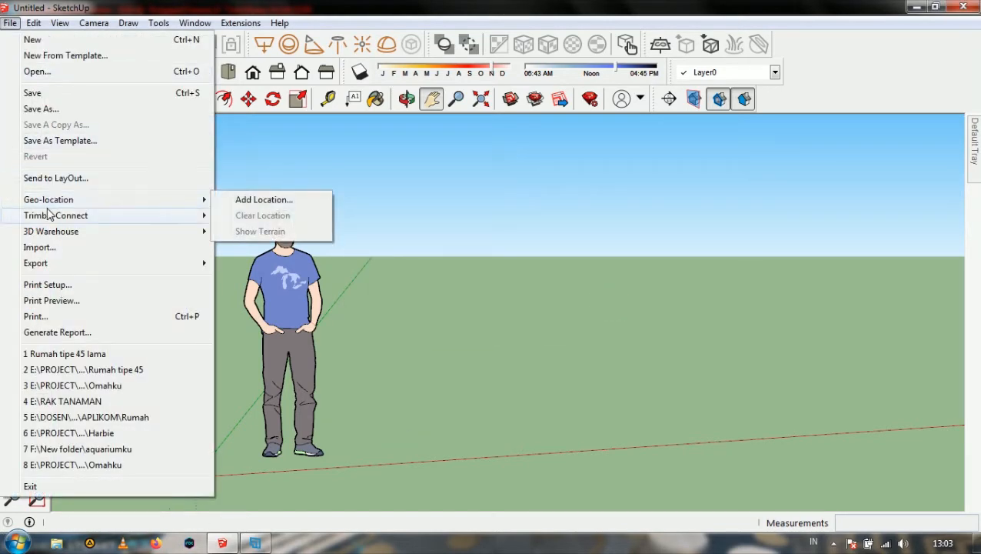
{"action": "mouse_move", "coordinate": [51, 220]}
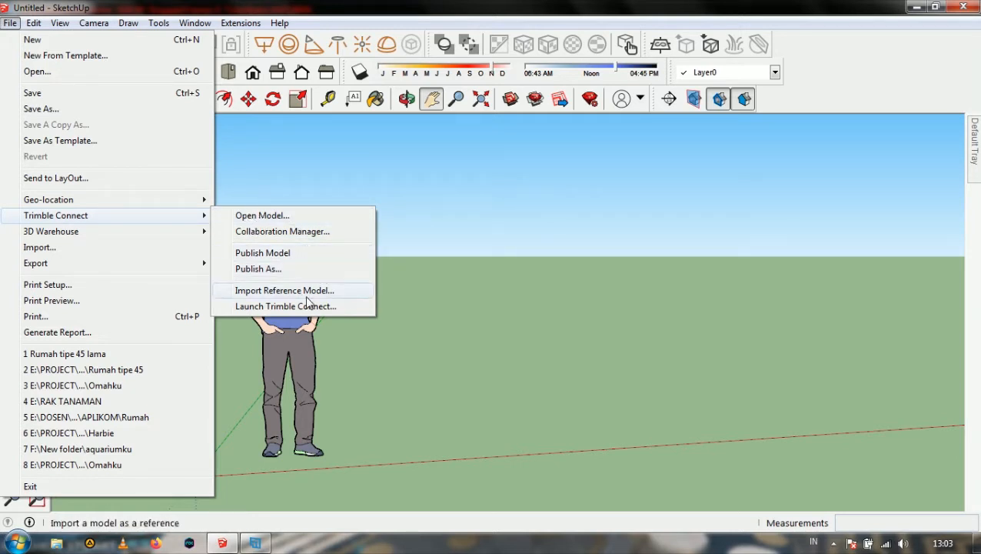
{"action": "mouse_move", "coordinate": [109, 232]}
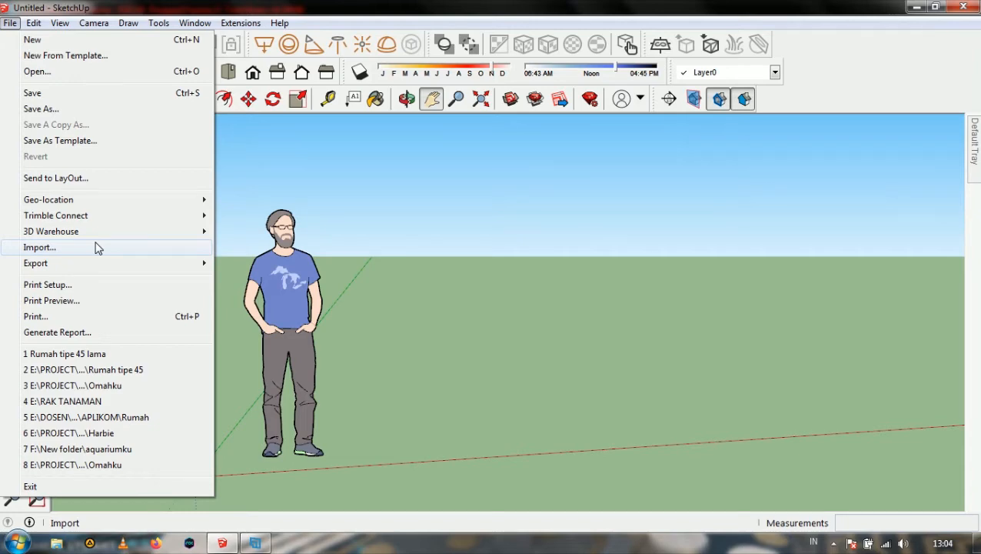
{"action": "double_click", "coordinate": [526, 7]}
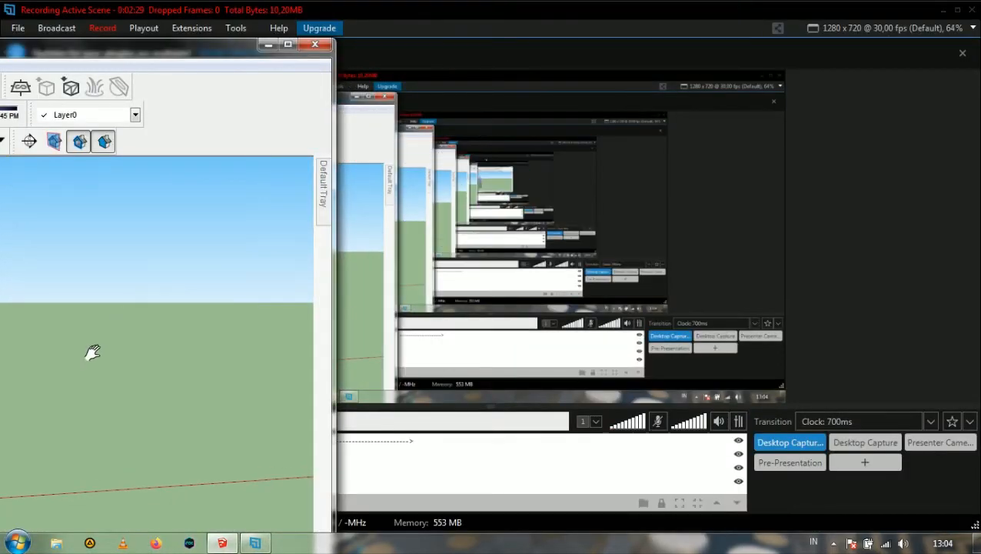
{"action": "left_click", "coordinate": [286, 44]}
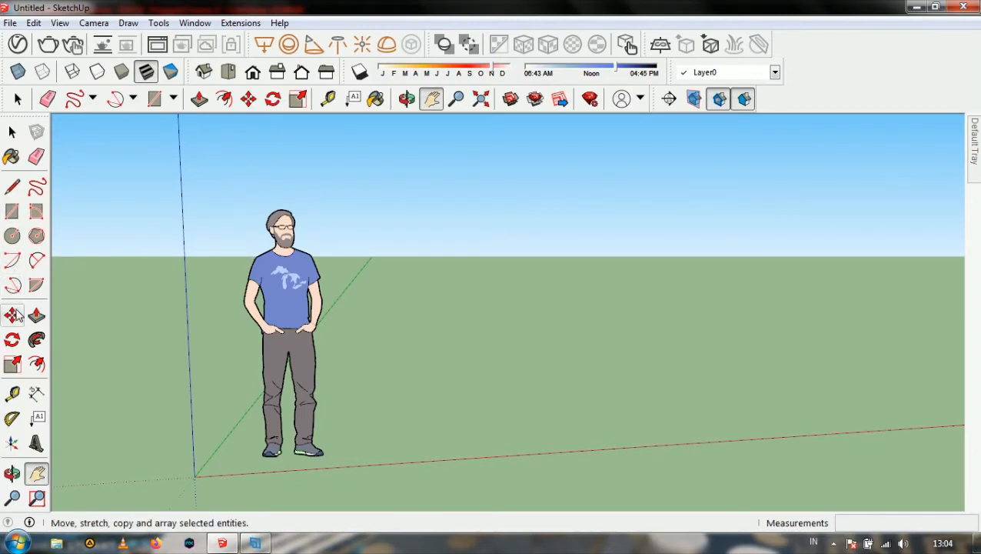
Draw a rectangle about 201 by 277 cm on the ground beside the figure and pull it up into a box
{"action": "left_click", "coordinate": [13, 212]}
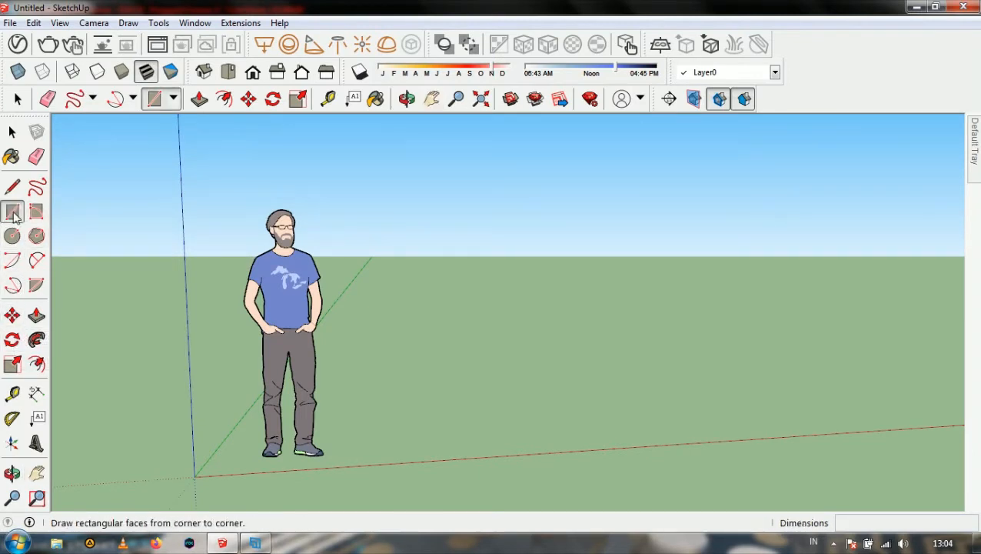
{"action": "left_click", "coordinate": [531, 418]}
{"action": "left_click", "coordinate": [621, 361]}
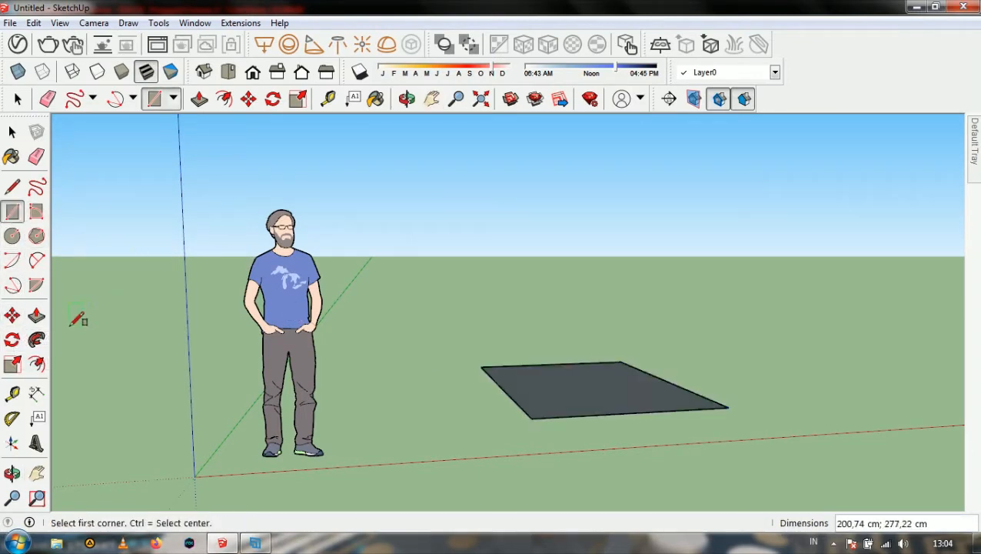
{"action": "left_click", "coordinate": [36, 316]}
{"action": "double_click", "coordinate": [612, 390]}
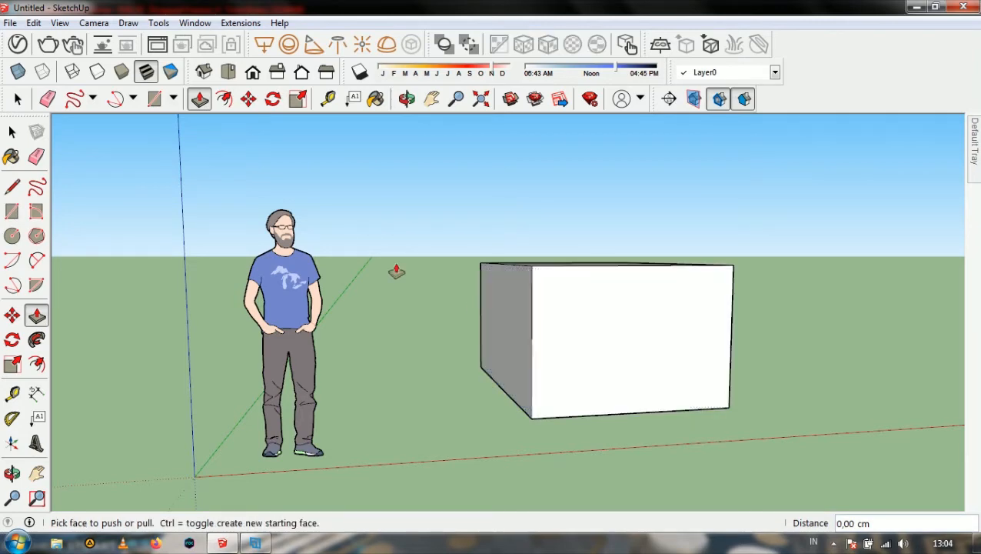
Import the JPEG 136_Woodgrain_YG70-09_Modified_By_FLS - Copy from Material Top View as a texture and fit it across the box's front face
{"action": "left_click", "coordinate": [11, 24]}
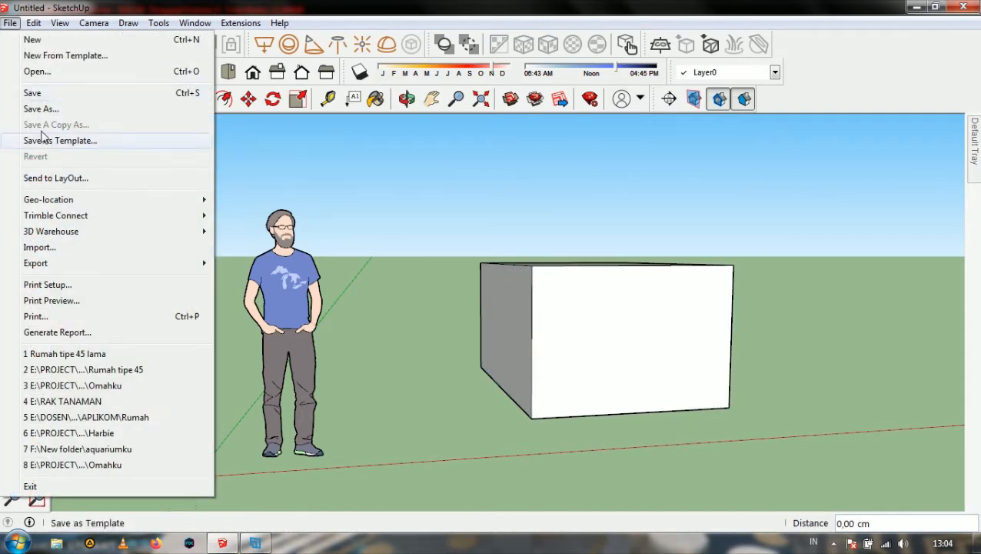
{"action": "left_click", "coordinate": [58, 247]}
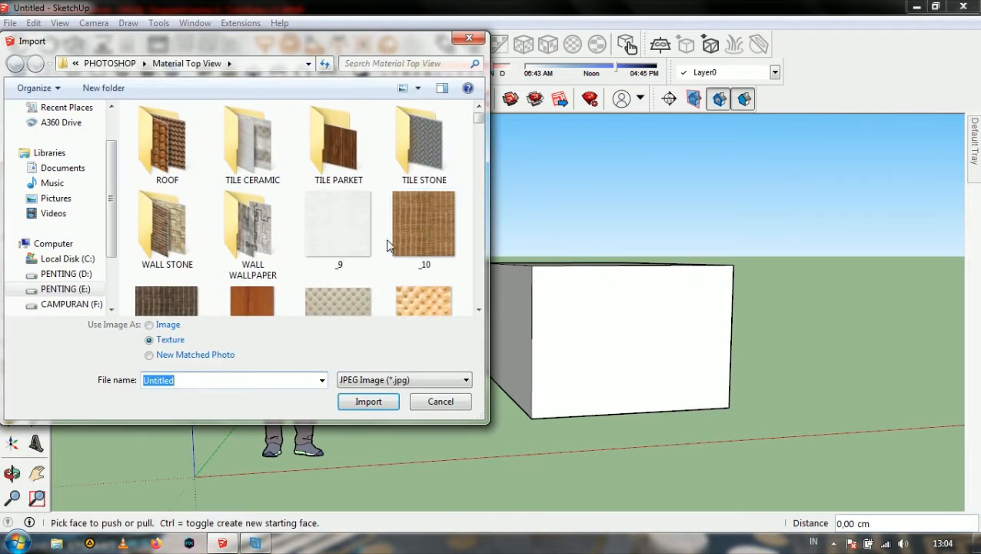
{"action": "left_click_drag", "start_coordinate": [477, 122], "coordinate": [478, 132]}
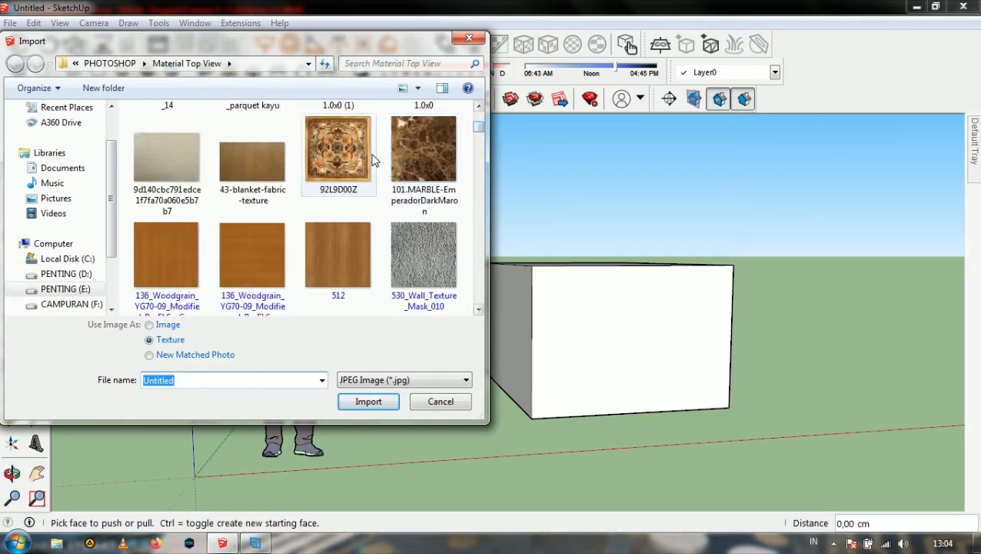
{"action": "left_click", "coordinate": [169, 256]}
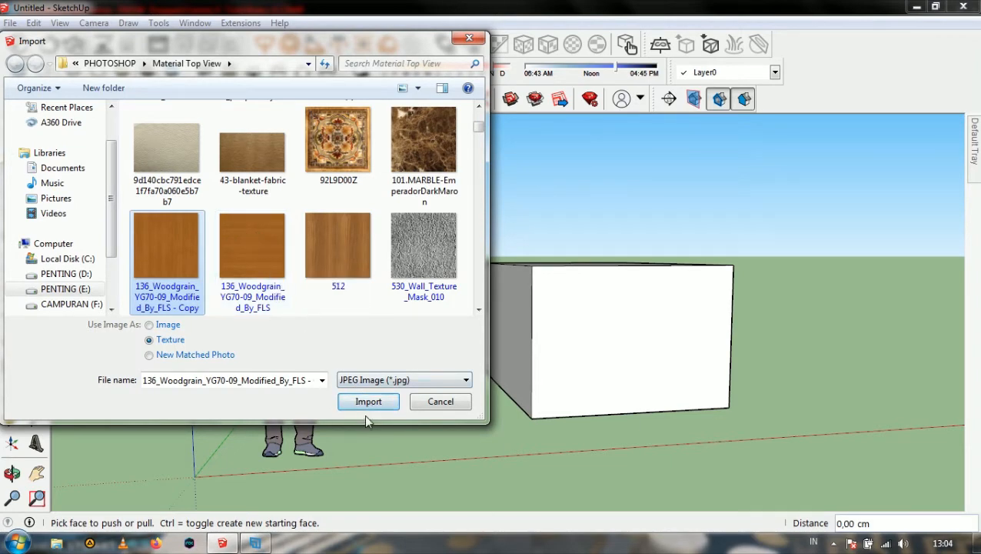
{"action": "left_click", "coordinate": [378, 400]}
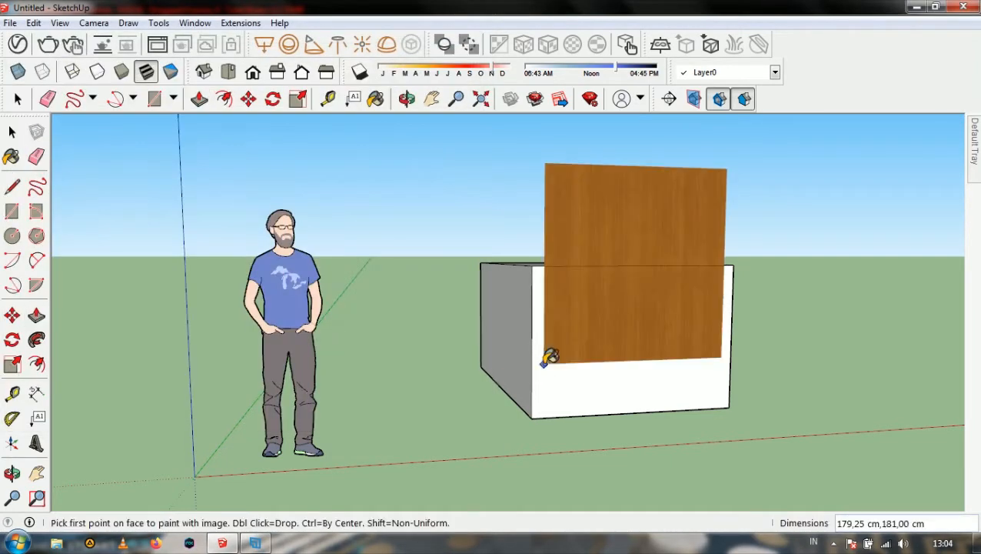
{"action": "left_click", "coordinate": [531, 416]}
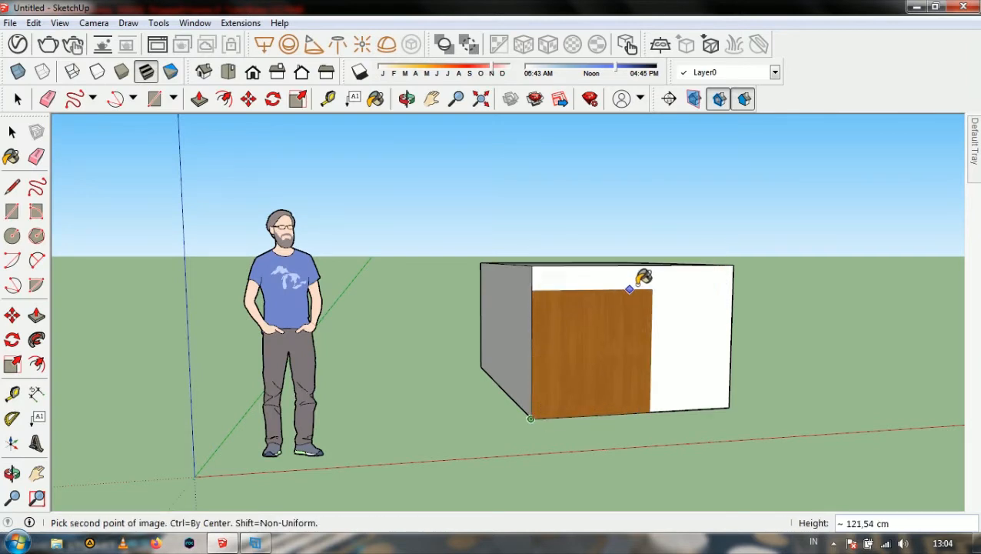
{"action": "left_click", "coordinate": [701, 266]}
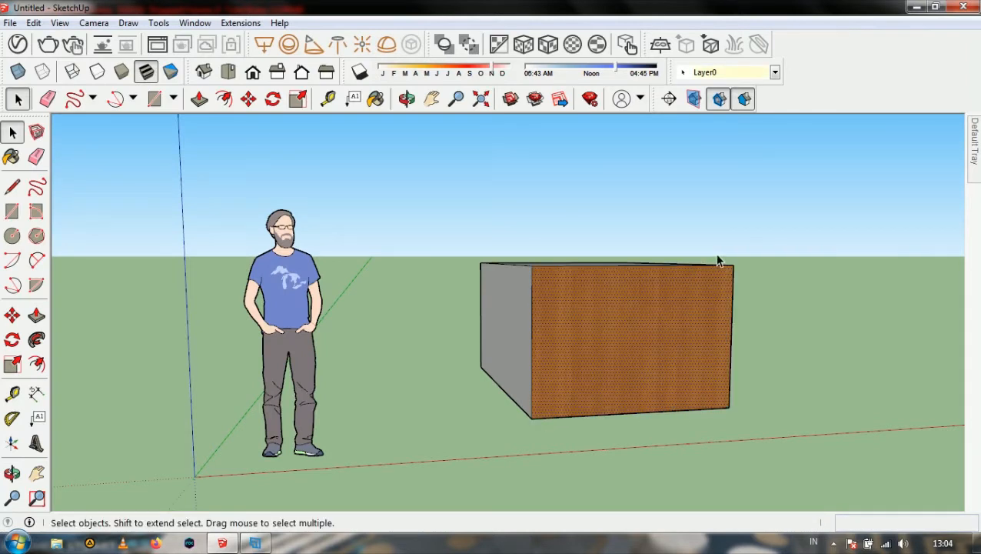
Sample the woodgrain material from the textured front face and paint the box's top and other sides with it
{"action": "left_click", "coordinate": [11, 156]}
{"action": "mouse_move", "coordinate": [609, 317]}
{"action": "middle_mouse_down"}
{"action": "mouse_move", "coordinate": [387, 354]}
{"action": "mouse_move", "coordinate": [269, 285]}
{"action": "middle_mouse_up"}
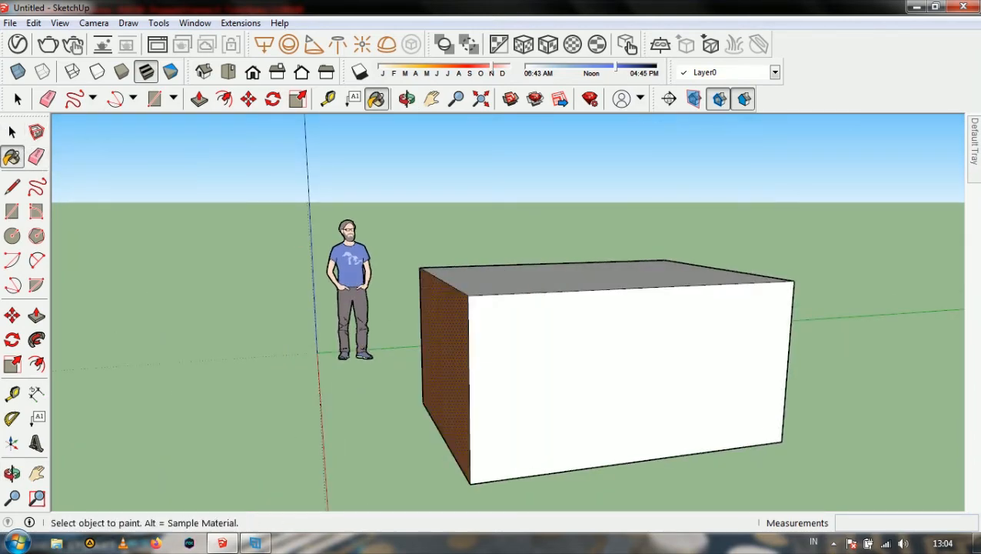
{"action": "mouse_move", "coordinate": [973, 154]}
{"action": "left_click", "coordinate": [957, 219]}
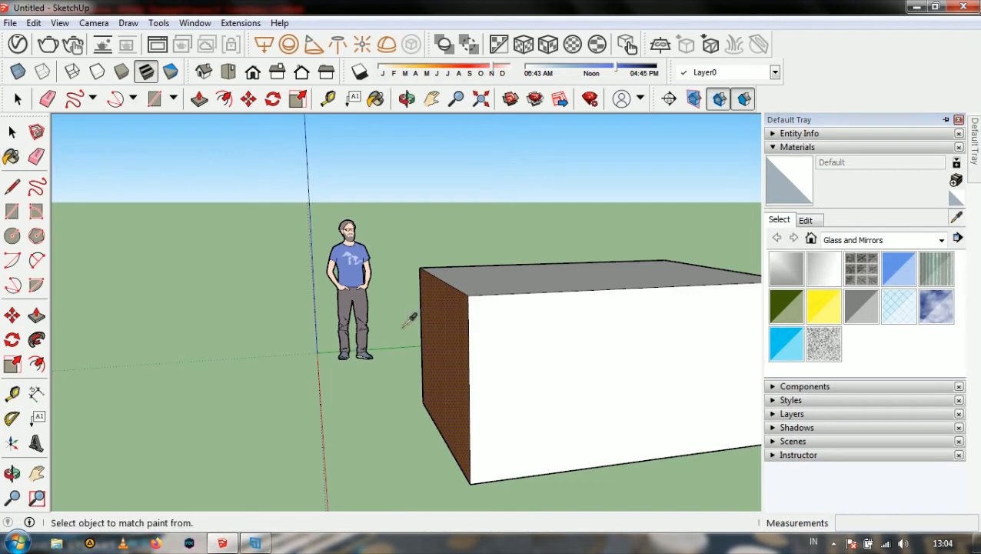
{"action": "left_click", "coordinate": [446, 339]}
{"action": "left_click", "coordinate": [532, 323]}
{"action": "left_click", "coordinate": [533, 277]}
{"action": "middle_click_drag", "start_coordinate": [536, 328], "coordinate": [801, 339]}
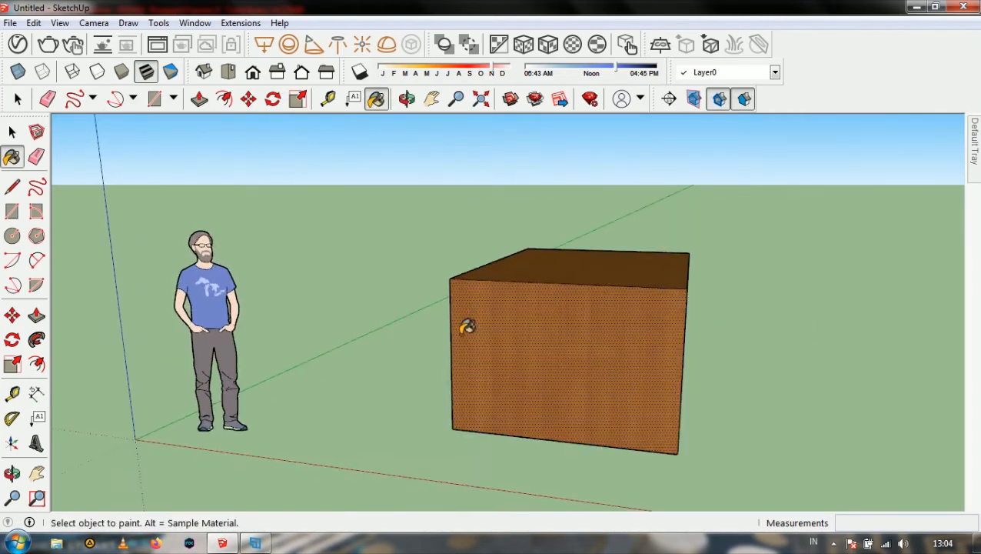
{"action": "mouse_move", "coordinate": [460, 332]}
{"action": "middle_mouse_down"}
{"action": "mouse_move", "coordinate": [513, 300]}
{"action": "mouse_move", "coordinate": [412, 312]}
{"action": "middle_mouse_up"}
{"action": "left_click", "coordinate": [510, 300]}
{"action": "middle_click_drag", "start_coordinate": [682, 337], "coordinate": [401, 297]}
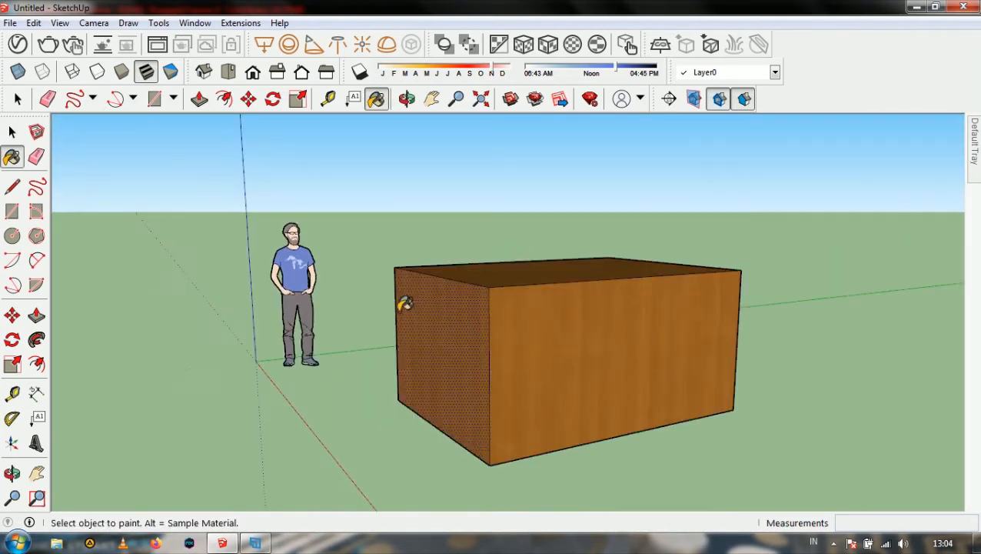
Open the 3D model export settings and look through the available file types, leaving without exporting
{"action": "left_click", "coordinate": [10, 23]}
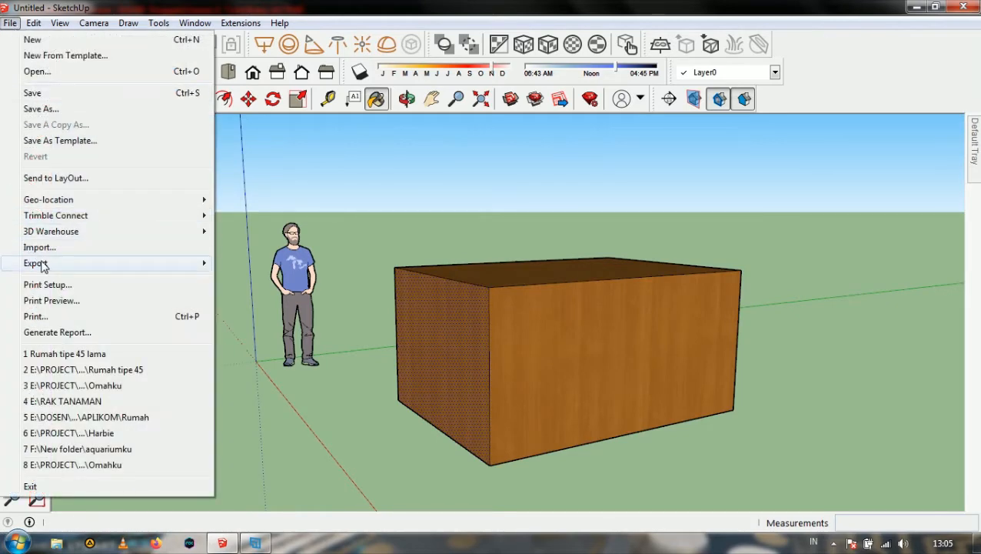
{"action": "mouse_move", "coordinate": [146, 263]}
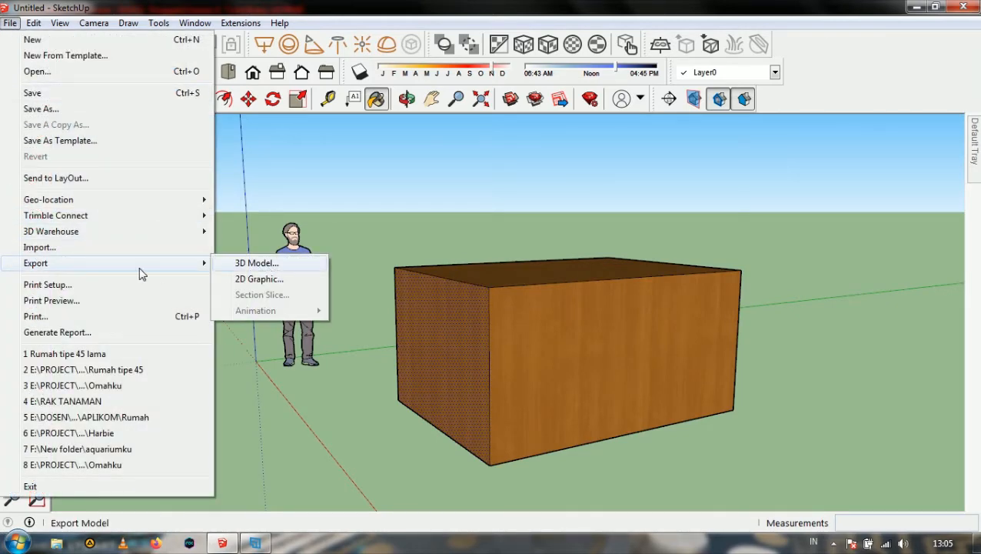
{"action": "left_click", "coordinate": [283, 264]}
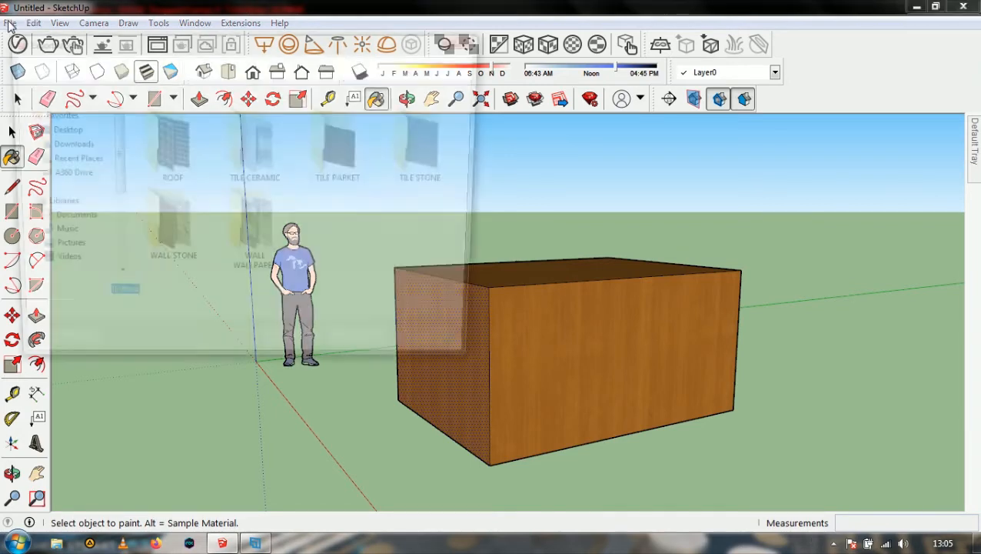
{"action": "left_click", "coordinate": [439, 351]}
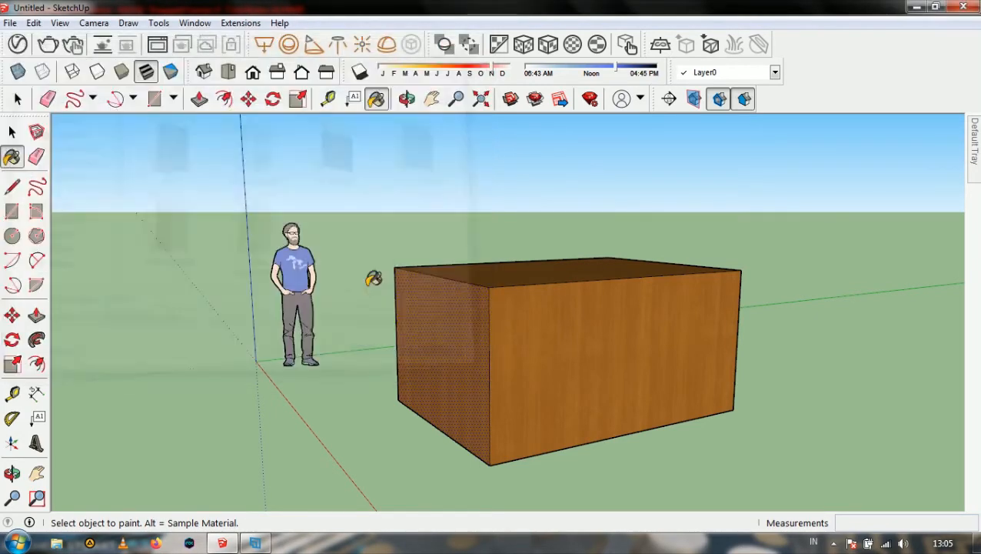
{"action": "left_click", "coordinate": [10, 23]}
{"action": "mouse_move", "coordinate": [86, 265]}
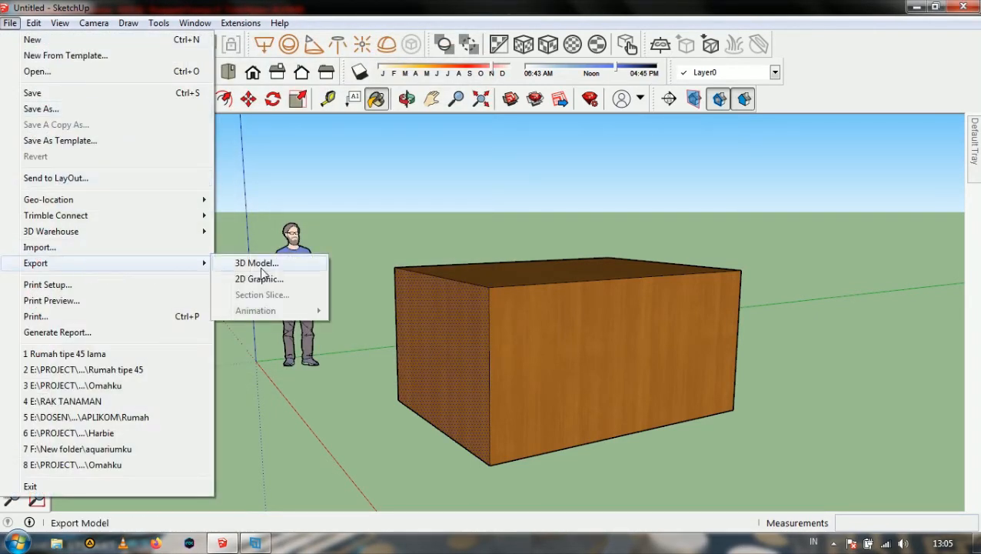
{"action": "left_click", "coordinate": [306, 264]}
{"action": "left_click", "coordinate": [223, 320]}
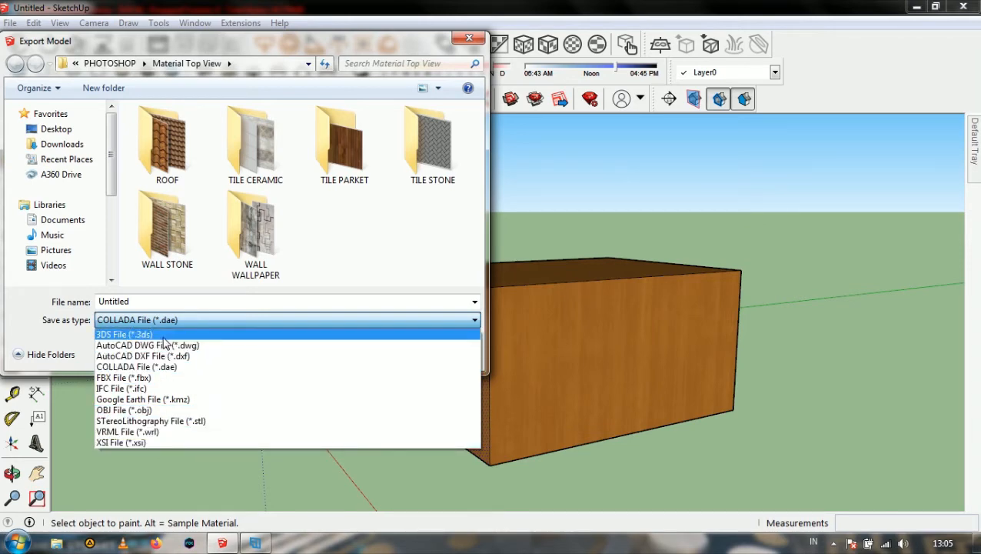
{"action": "left_click", "coordinate": [34, 312]}
{"action": "left_click", "coordinate": [442, 355]}
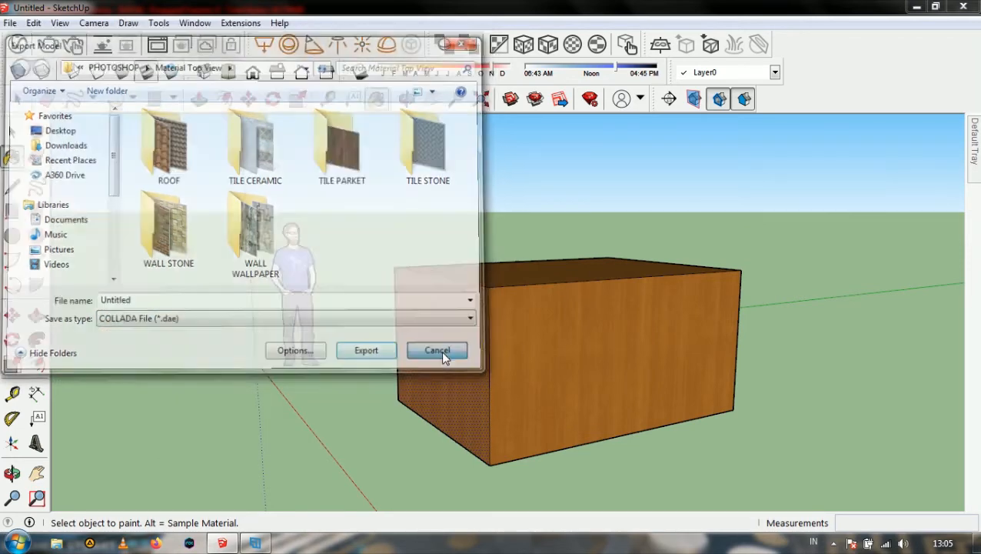
Open a print preview of the textured box model
{"action": "left_click", "coordinate": [12, 23]}
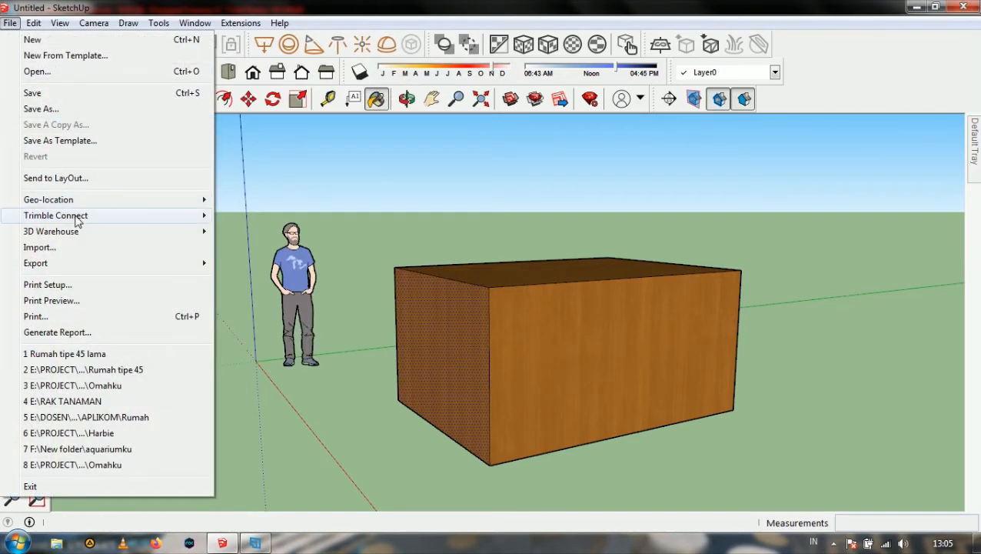
{"action": "left_click", "coordinate": [77, 301]}
{"action": "left_click", "coordinate": [623, 443]}
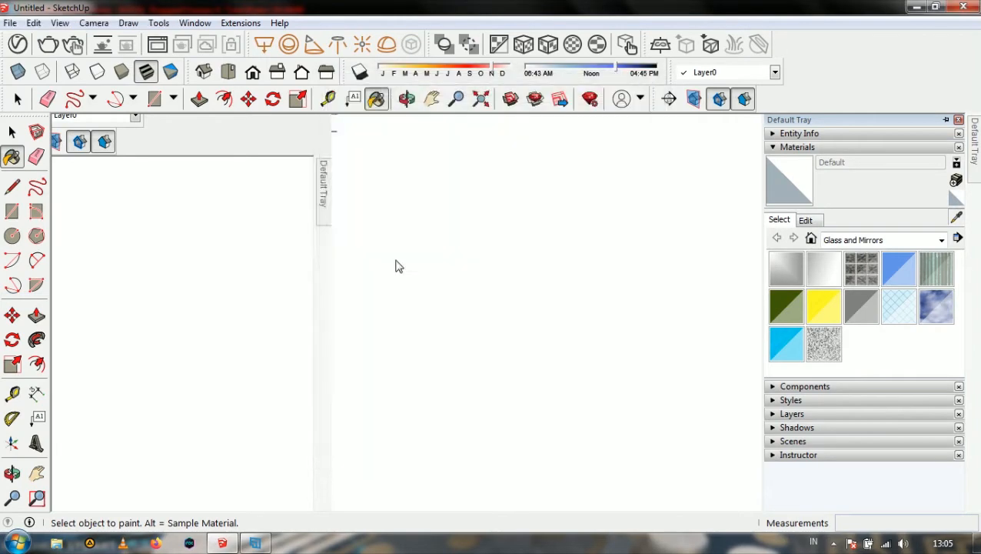
Undo the last paint operation on the box and return to the Select tool
{"action": "left_click", "coordinate": [11, 23]}
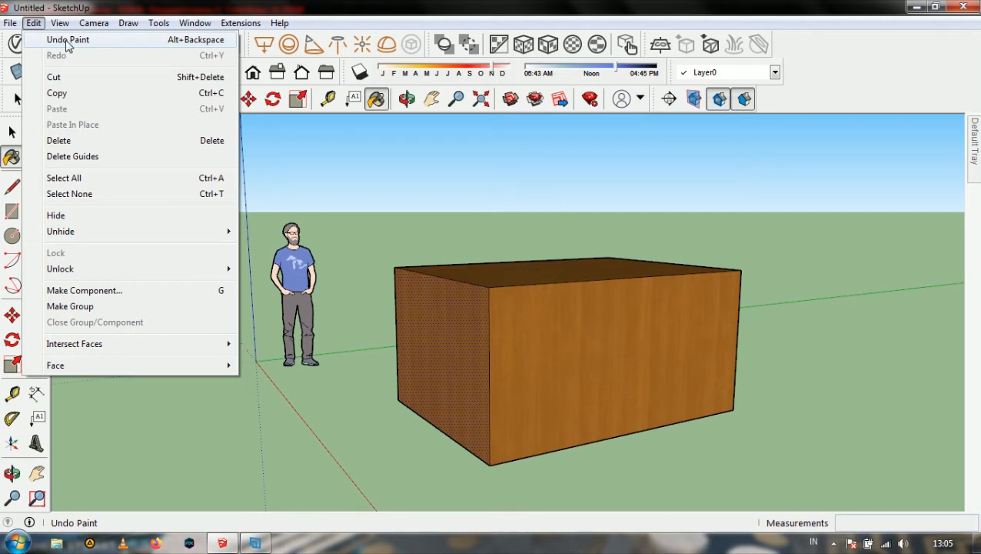
{"action": "left_click", "coordinate": [157, 40]}
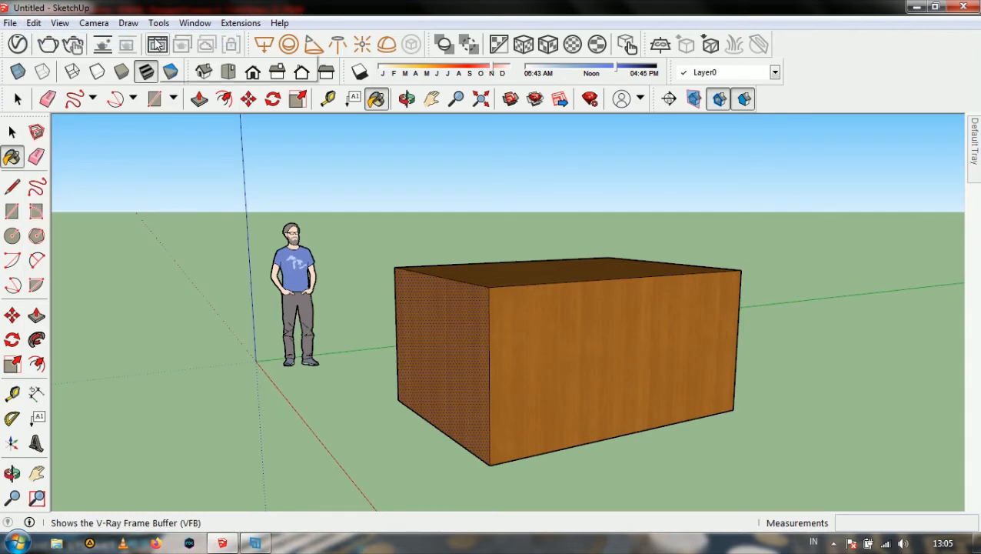
{"action": "left_click", "coordinate": [12, 132]}
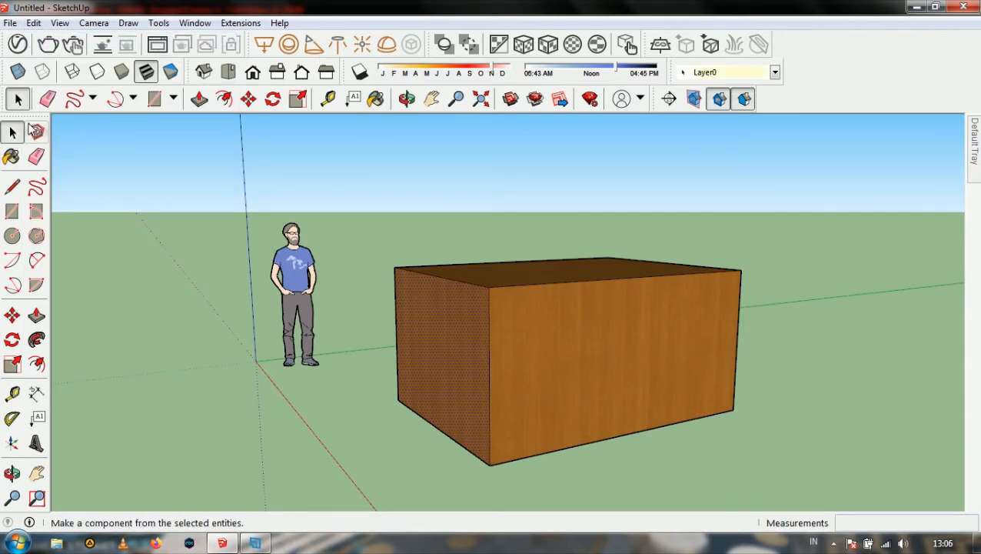
{"action": "left_click", "coordinate": [32, 23]}
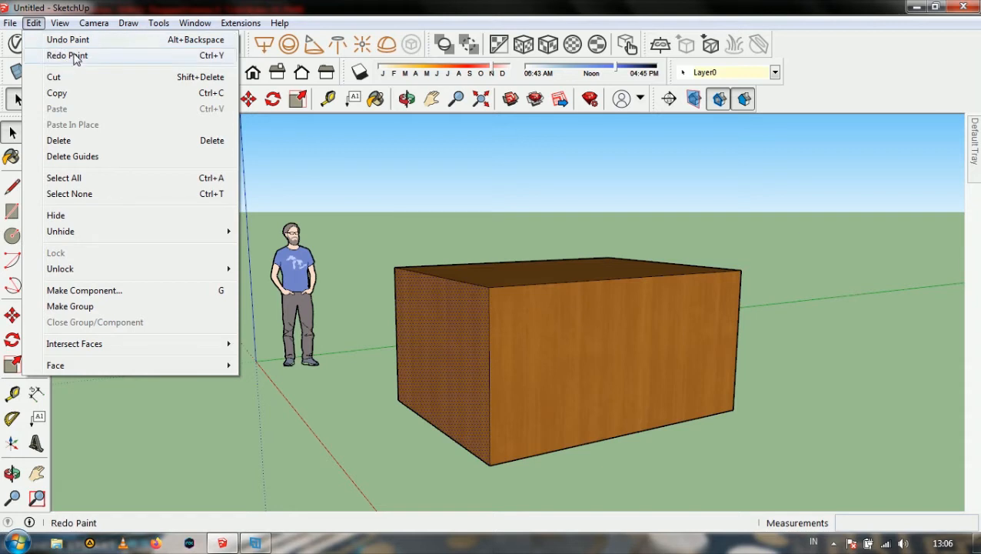
{"action": "key", "text": "Right"}
{"action": "key", "text": "Right"}
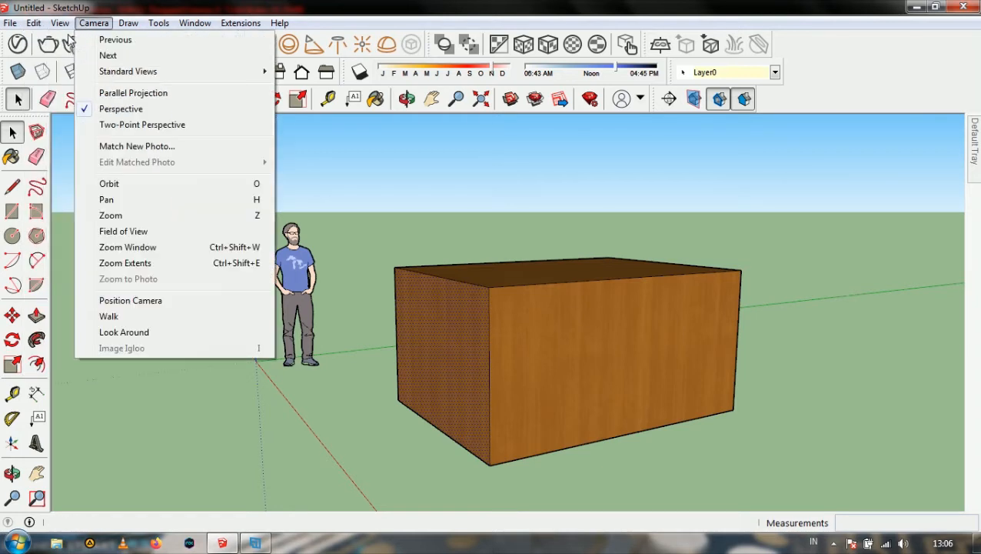
{"action": "key", "text": "Left"}
{"action": "key", "text": "Left"}
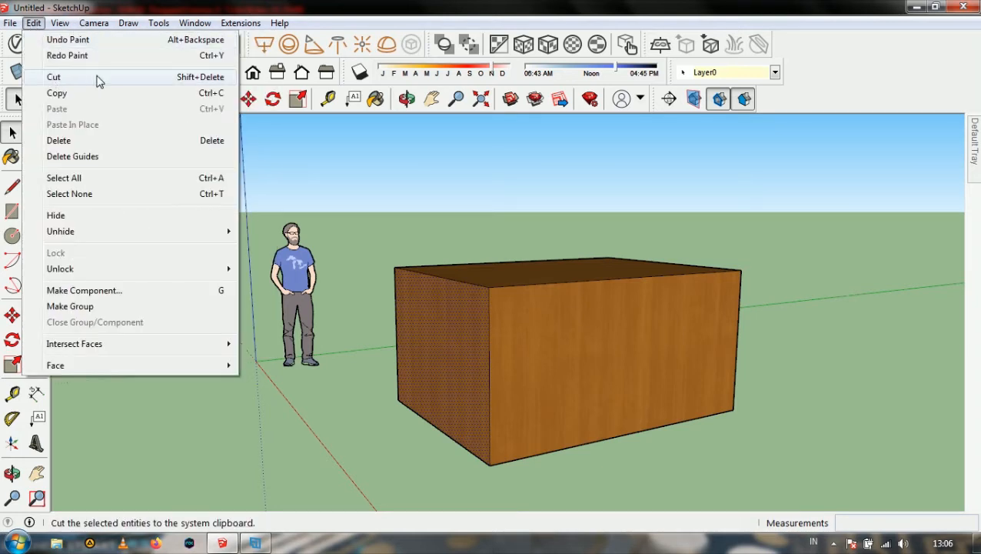
{"action": "left_click", "coordinate": [134, 11]}
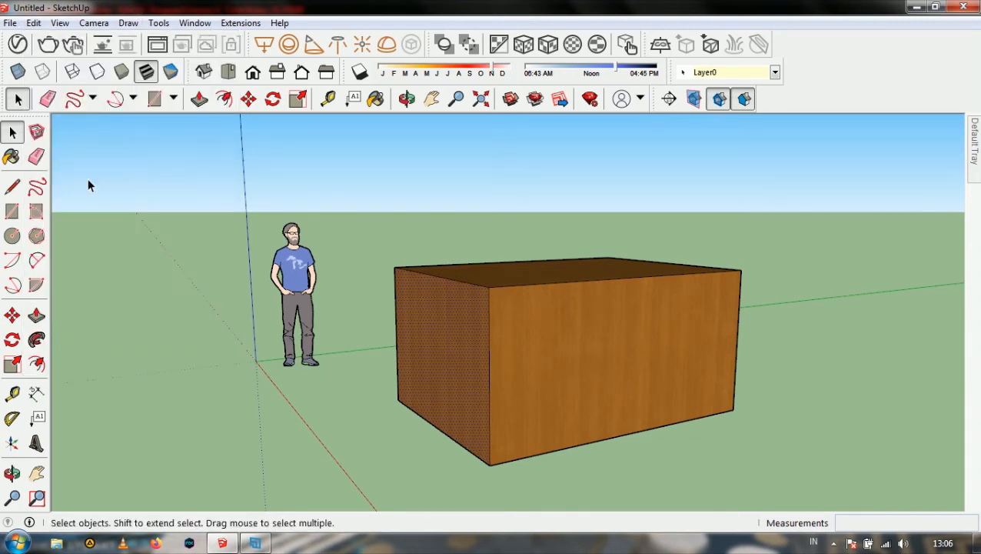
Select the box's large front face and cut it to the clipboard
{"action": "left_click", "coordinate": [37, 473]}
{"action": "key", "text": "space"}
{"action": "left_click", "coordinate": [501, 340]}
{"action": "left_click", "coordinate": [34, 23]}
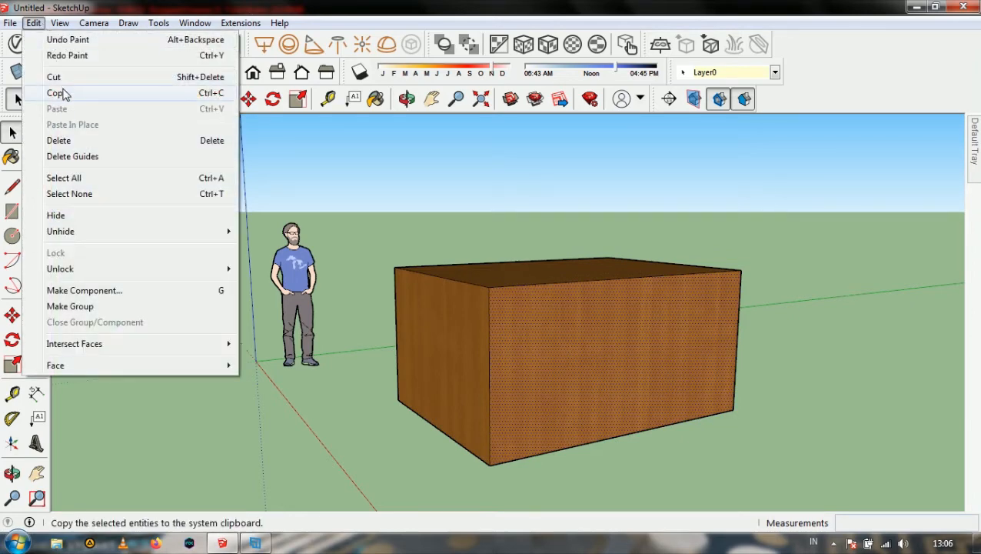
{"action": "left_click", "coordinate": [459, 224]}
{"action": "right_click", "coordinate": [542, 363]}
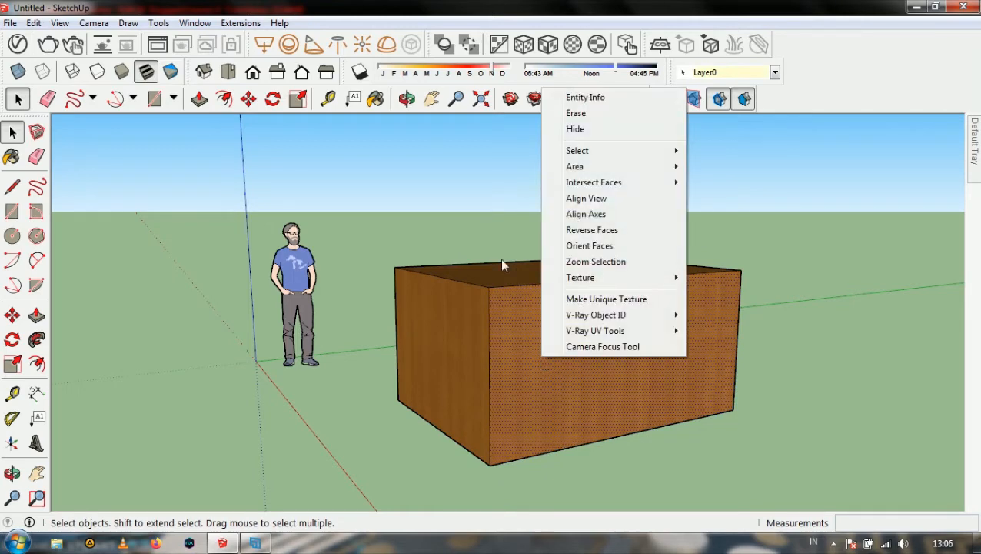
{"action": "left_click", "coordinate": [39, 22]}
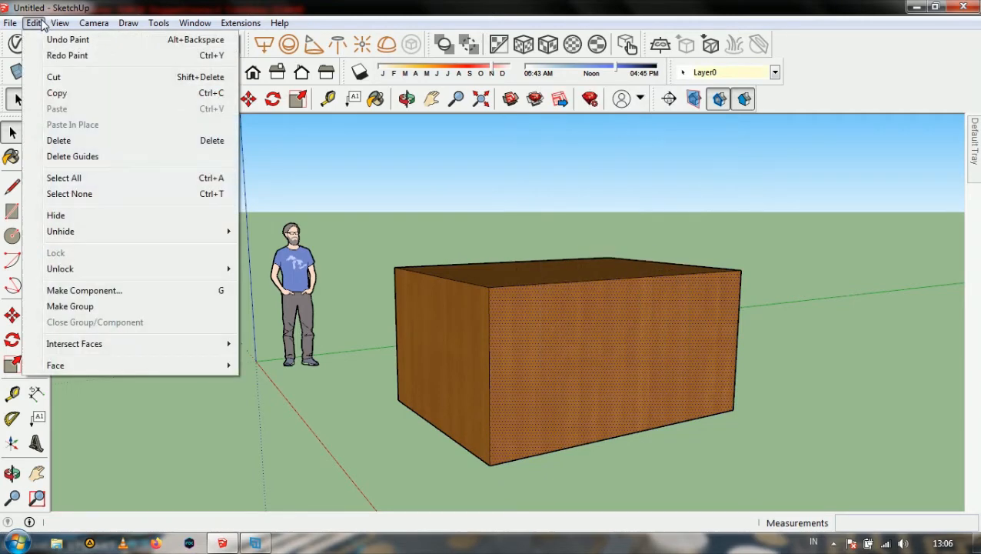
{"action": "left_click", "coordinate": [62, 78]}
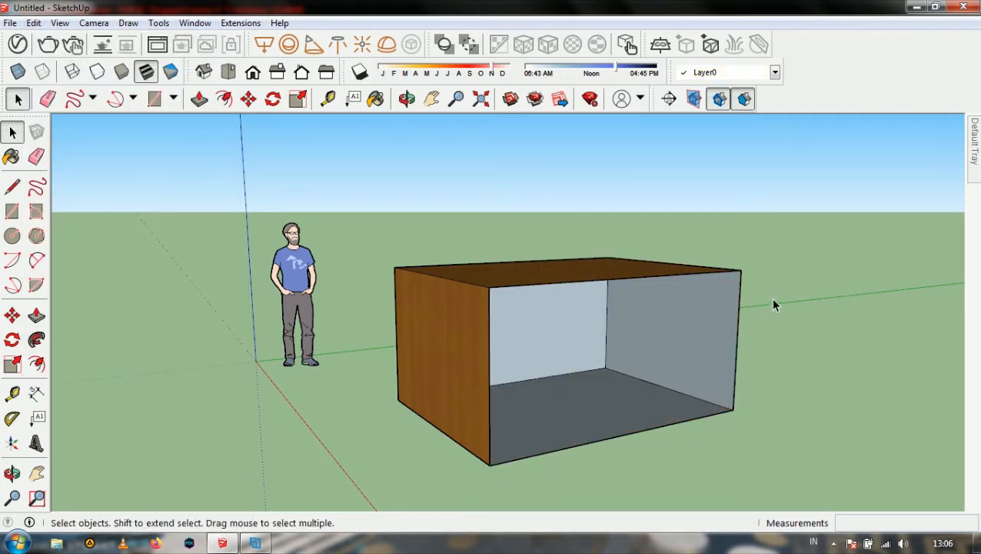
Paste the cut front face back in place on the box and copy it to the clipboard
{"action": "left_click", "coordinate": [34, 22]}
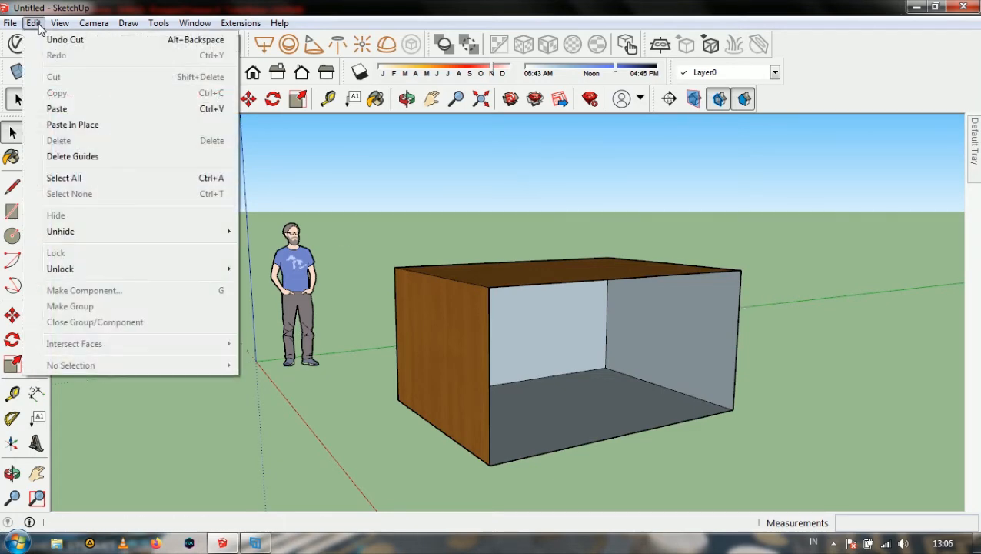
{"action": "left_click", "coordinate": [80, 123]}
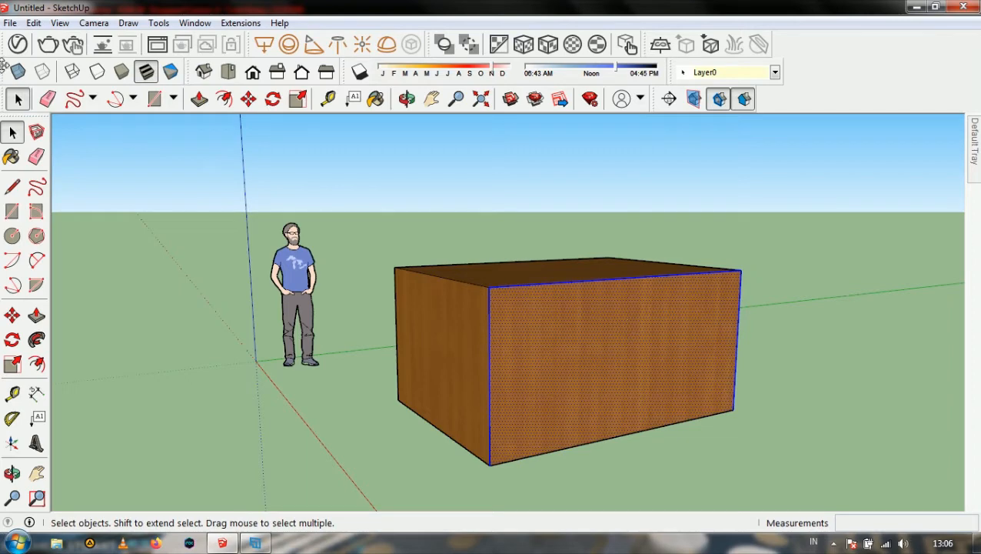
{"action": "left_click", "coordinate": [34, 22]}
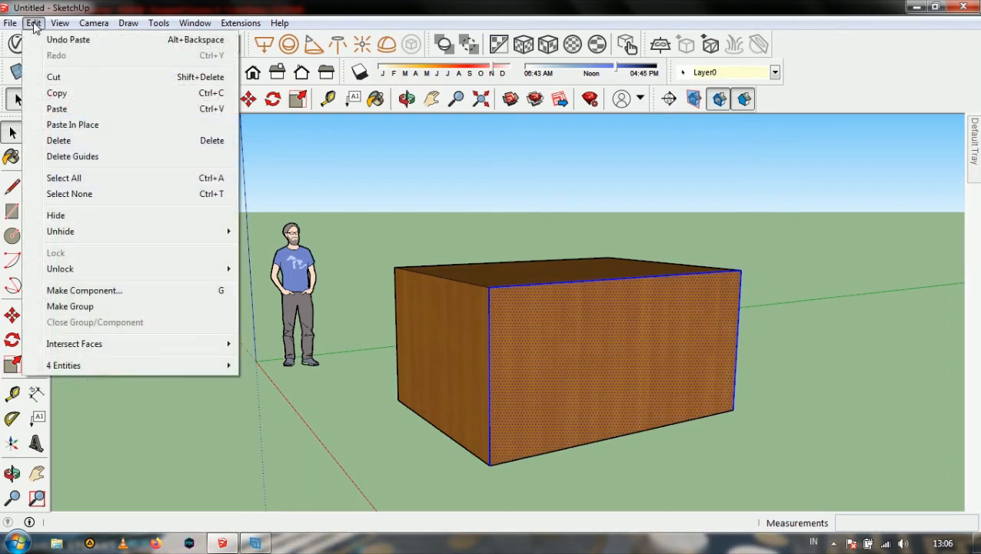
{"action": "left_click", "coordinate": [61, 95]}
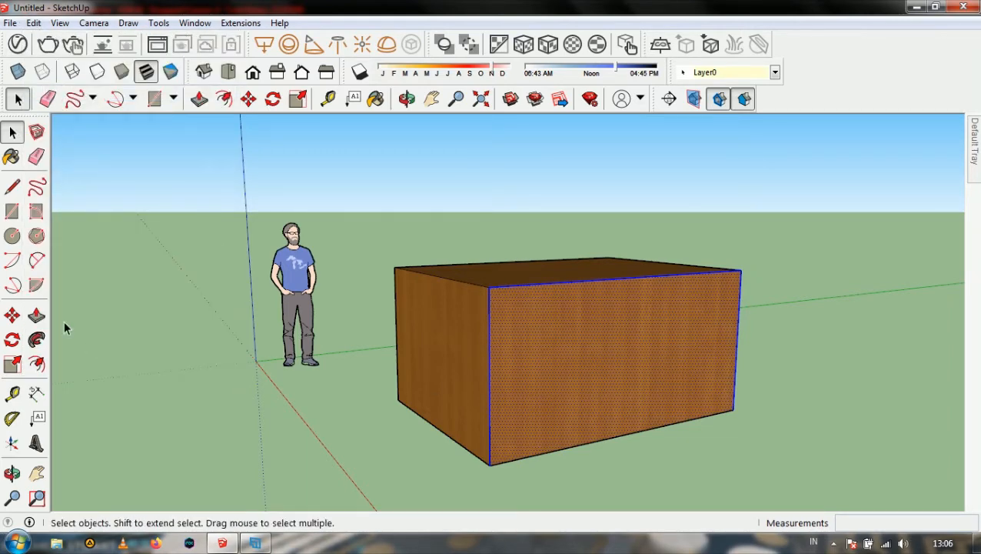
Copy the selected front face about 315 cm along the green axis with the Move tool, and delete that copy
{"action": "left_click", "coordinate": [12, 315]}
{"action": "left_click", "coordinate": [650, 372]}
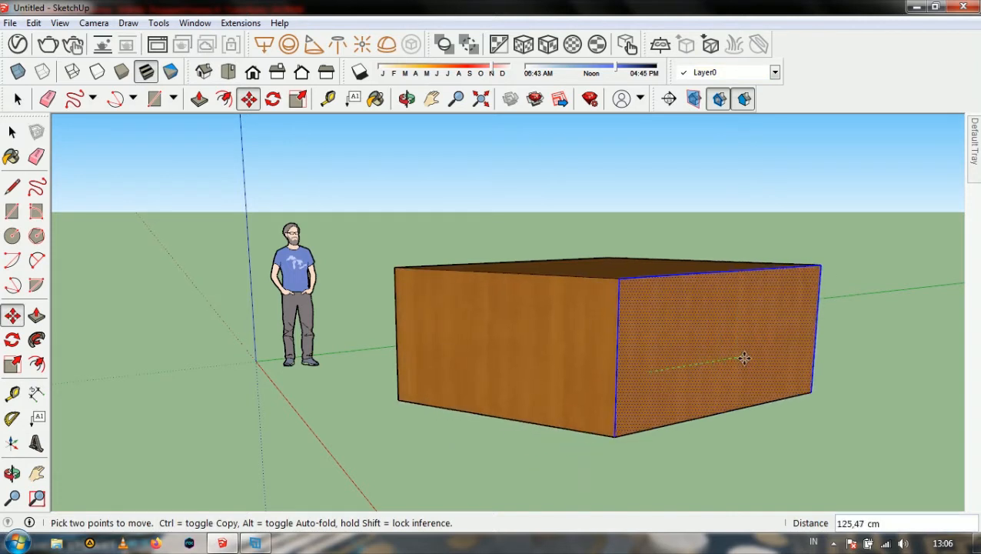
{"action": "key", "text": "ctrl"}
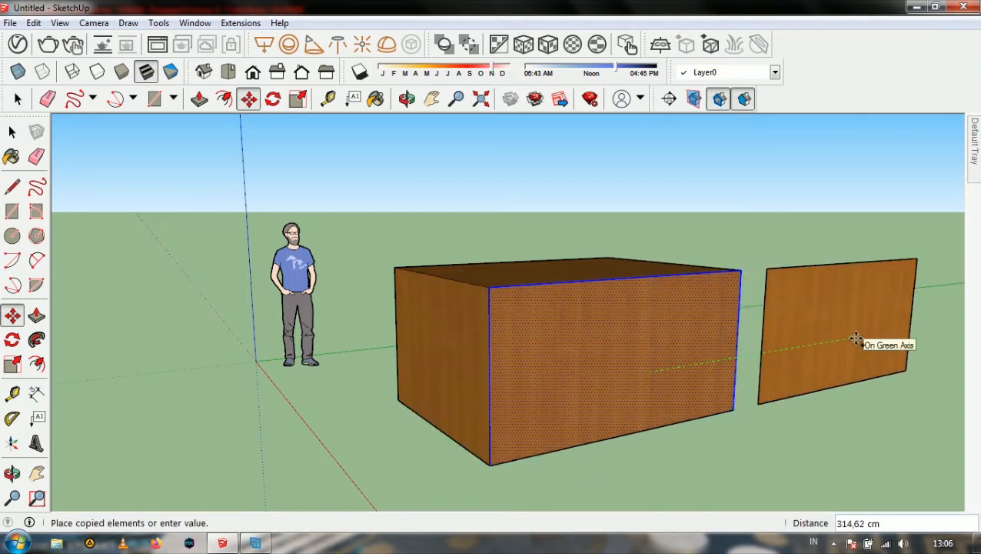
{"action": "left_click", "coordinate": [855, 339]}
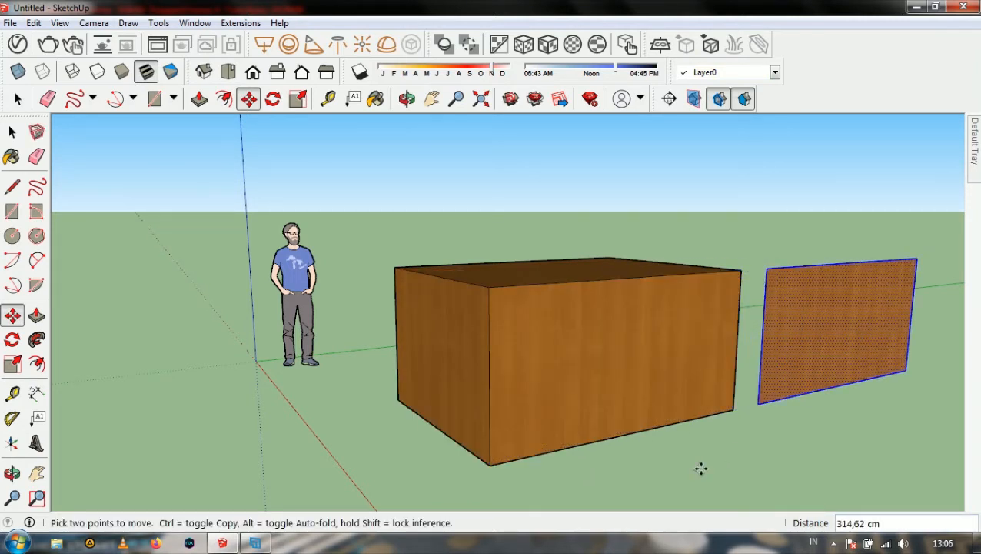
{"action": "left_click", "coordinate": [18, 98]}
{"action": "key", "text": "Delete"}
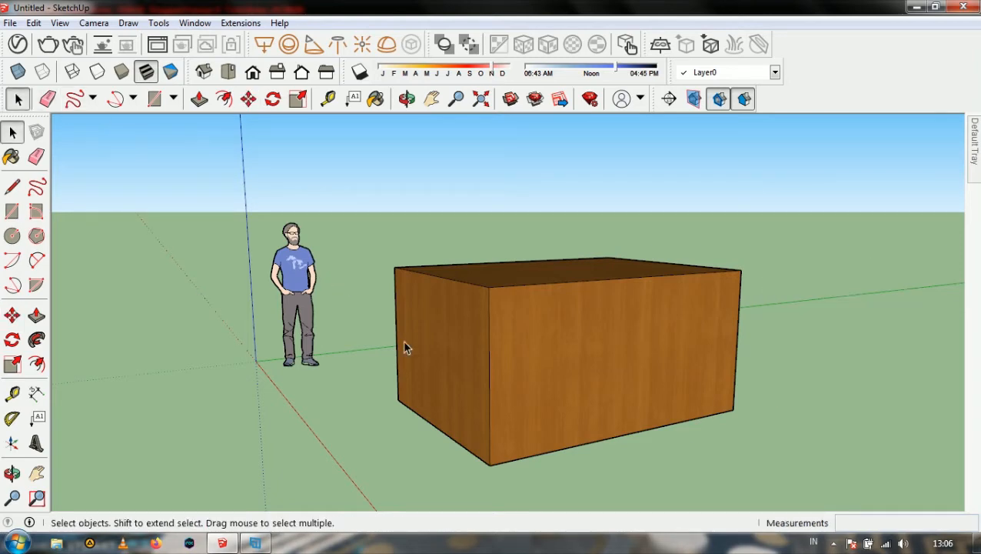
{"action": "left_click", "coordinate": [544, 346]}
{"action": "scroll", "coordinate": [607, 332], "scroll_direction": "up", "scroll_amount": 2}
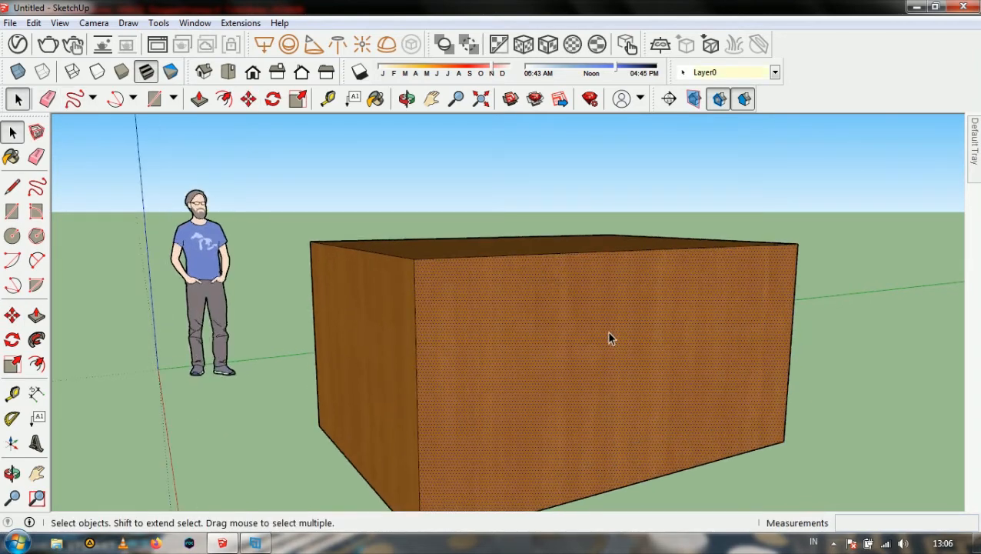
{"action": "scroll", "coordinate": [477, 329], "scroll_direction": "down", "scroll_amount": 1}
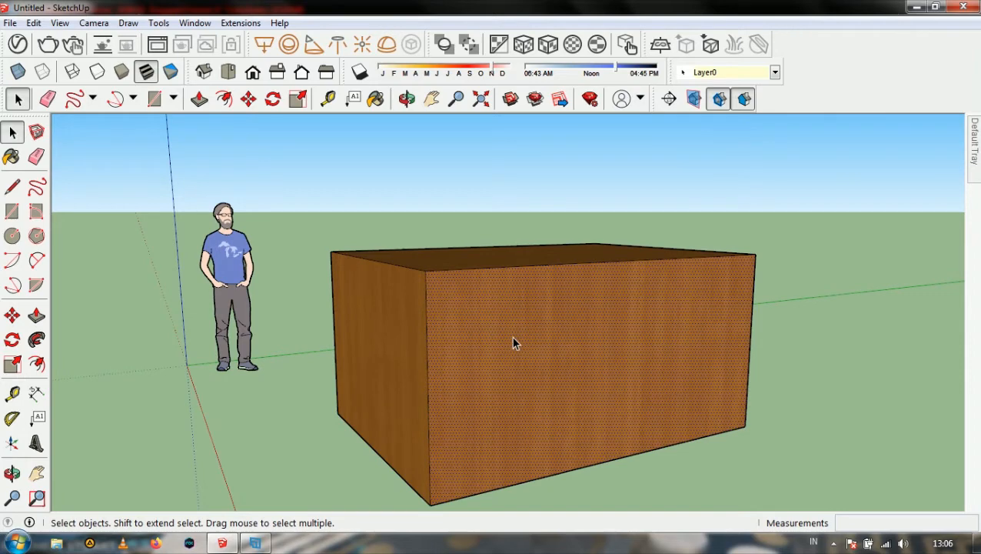
{"action": "left_click", "coordinate": [12, 315]}
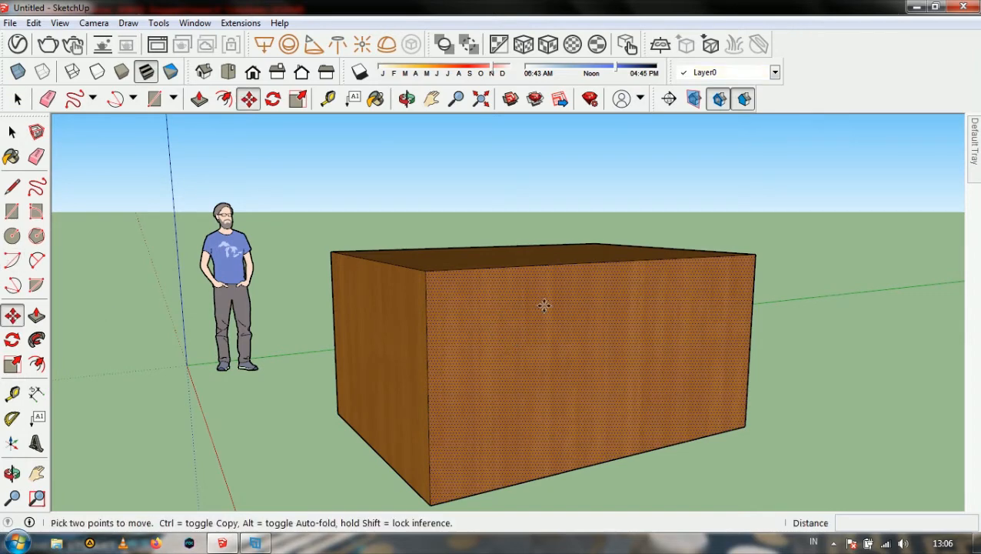
{"action": "left_click", "coordinate": [606, 292]}
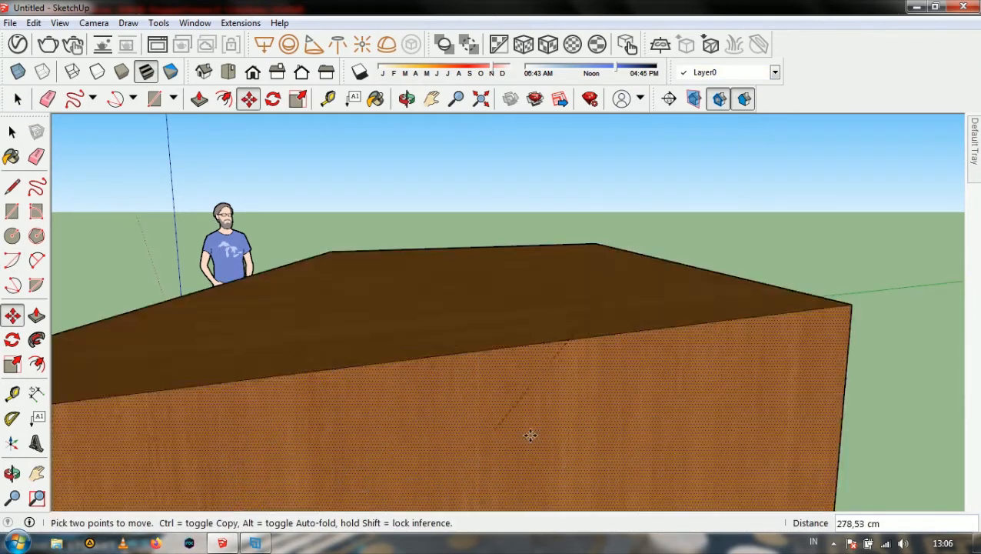
{"action": "key", "text": "Escape"}
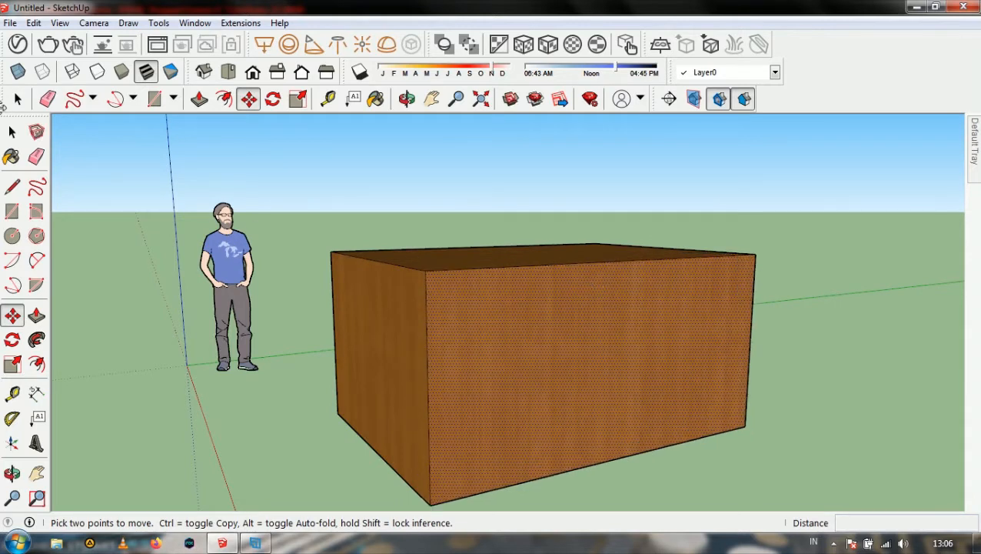
Select the box's large front face together with its bounding edges, and select only the top edge of the adjacent end face
{"action": "left_click", "coordinate": [11, 131]}
{"action": "double_click", "coordinate": [606, 342]}
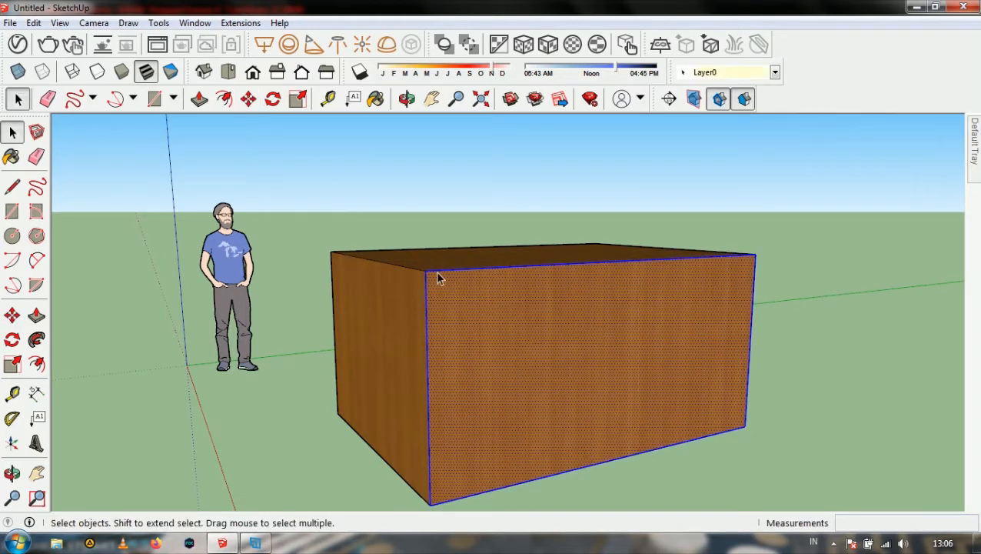
{"action": "middle_click_drag", "start_coordinate": [459, 288], "coordinate": [456, 348]}
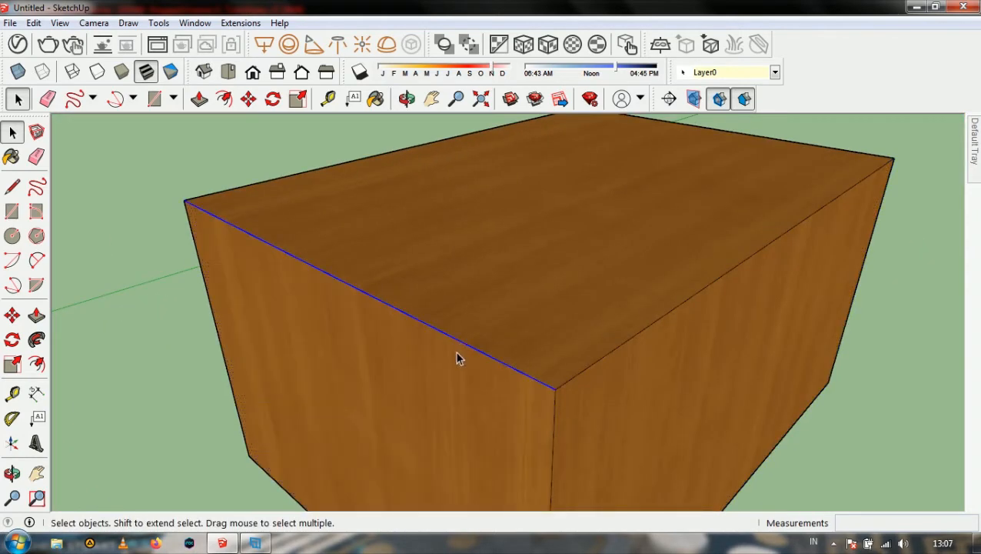
{"action": "left_click", "coordinate": [456, 362]}
{"action": "left_click", "coordinate": [459, 342]}
{"action": "scroll", "coordinate": [344, 253], "scroll_direction": "down", "scroll_amount": 4}
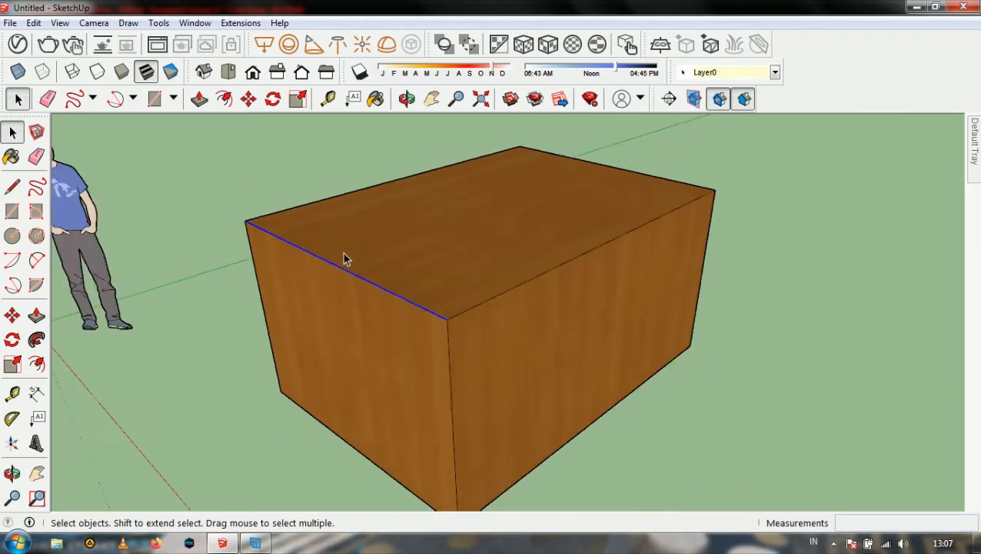
Select the box's smaller end face with all its bounding edges, and clear the selection
{"action": "scroll", "coordinate": [348, 320], "scroll_direction": "up", "scroll_amount": 3}
{"action": "scroll", "coordinate": [348, 319], "scroll_direction": "down", "scroll_amount": 2}
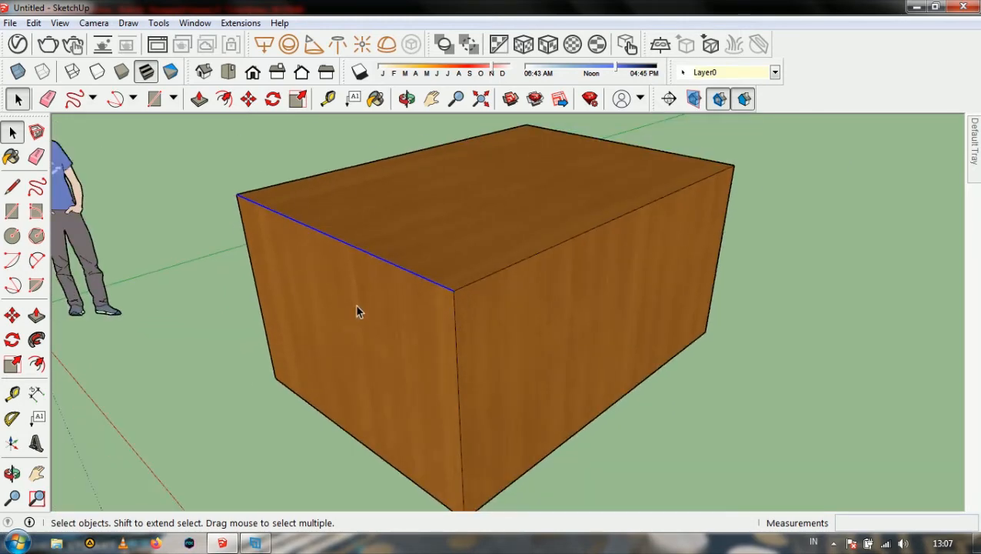
{"action": "double_click", "coordinate": [357, 311]}
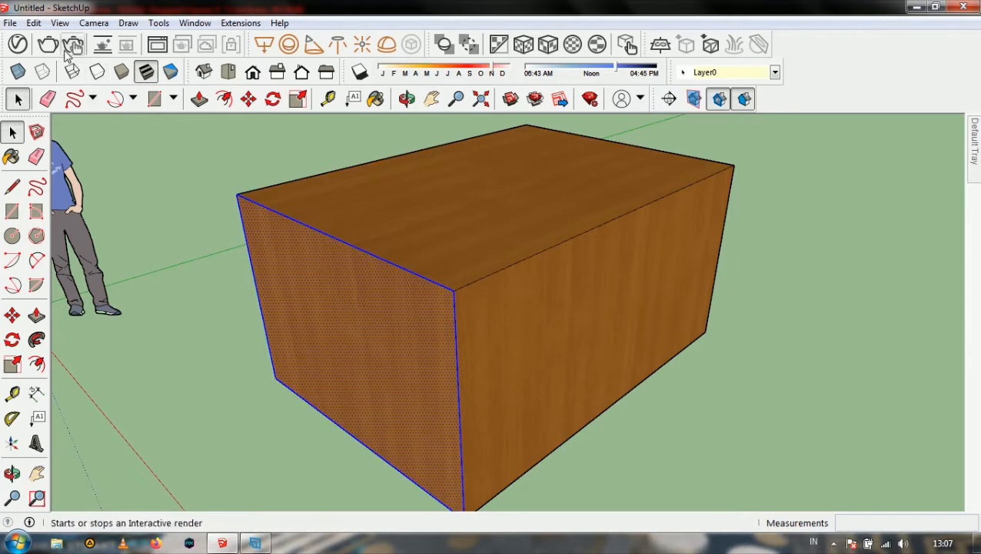
{"action": "left_click", "coordinate": [175, 201]}
Select all entities in the model, including the box and the scale figure
{"action": "left_click", "coordinate": [59, 22]}
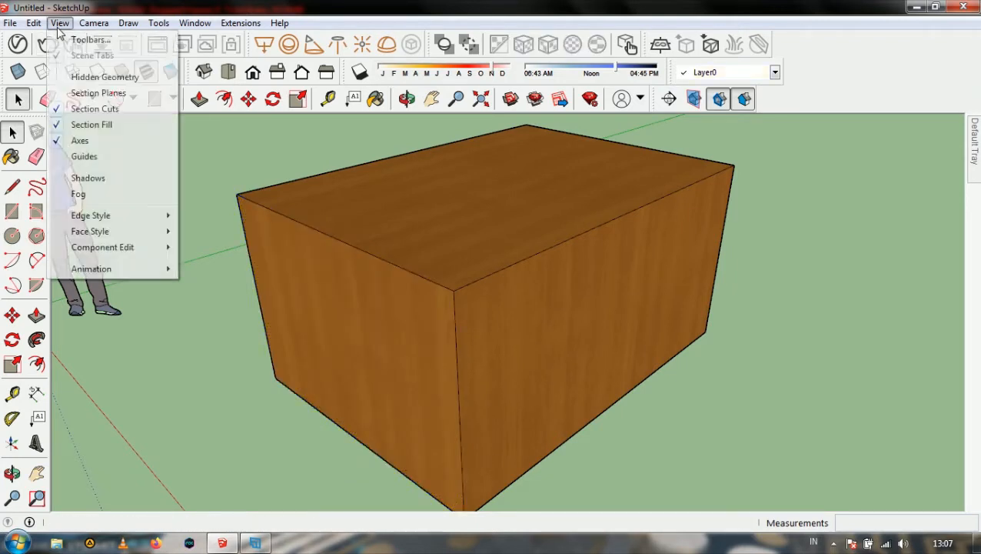
{"action": "mouse_move", "coordinate": [34, 22]}
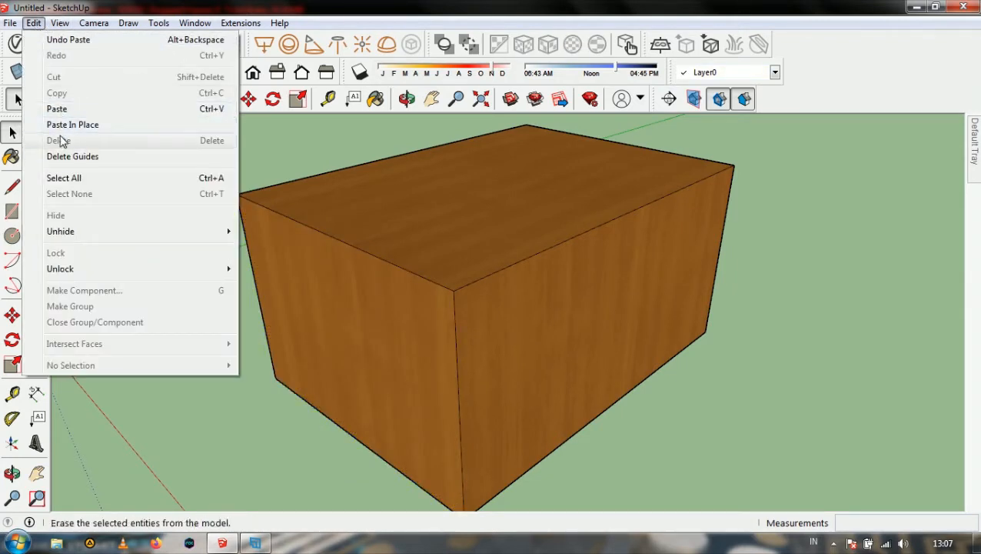
{"action": "left_click", "coordinate": [94, 178]}
{"action": "scroll", "coordinate": [672, 329], "scroll_direction": "down", "scroll_amount": 6}
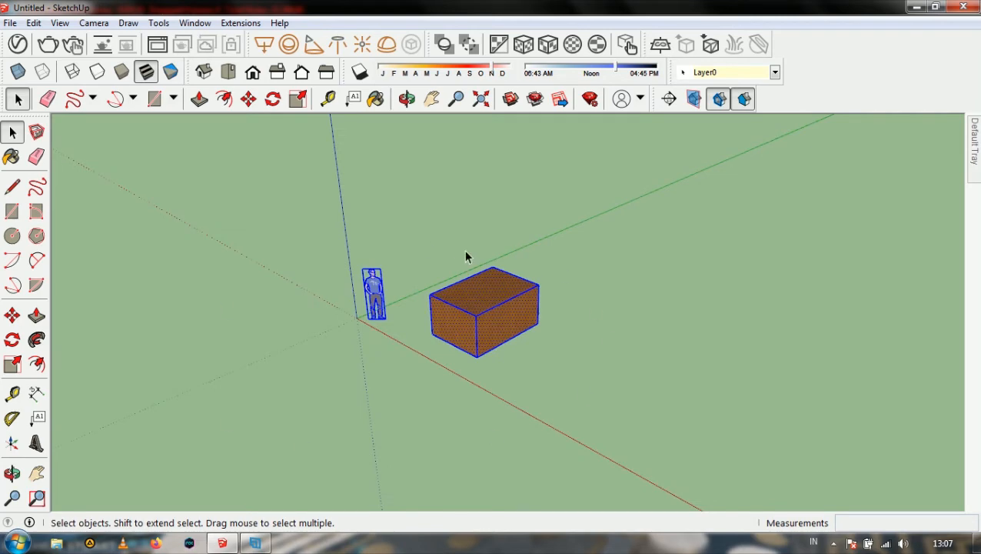
{"action": "scroll", "coordinate": [465, 257], "scroll_direction": "up", "scroll_amount": 10}
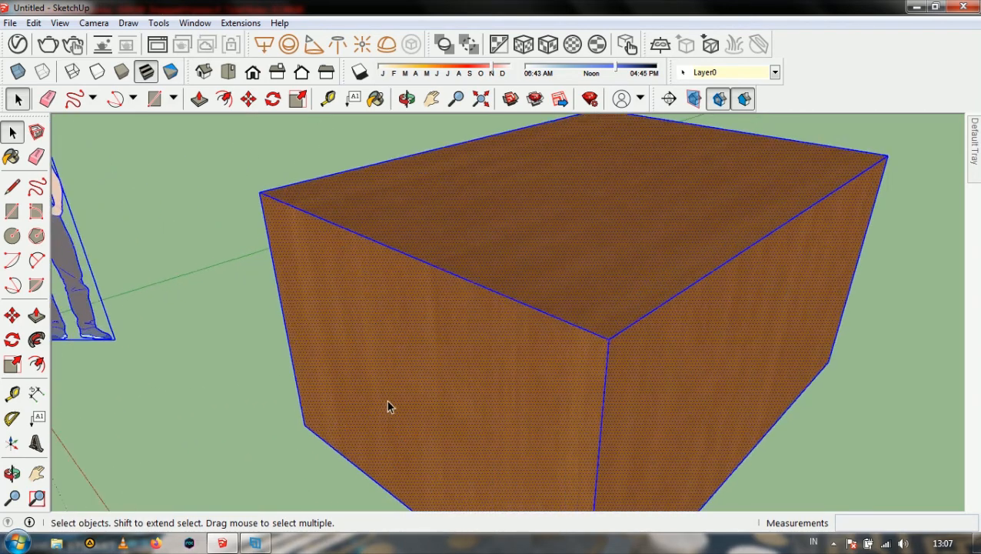
{"action": "scroll", "coordinate": [388, 406], "scroll_direction": "down", "scroll_amount": 6}
Replace the full selection with the box's end face and its edges, and clear it with Select None
{"action": "left_click", "coordinate": [51, 24]}
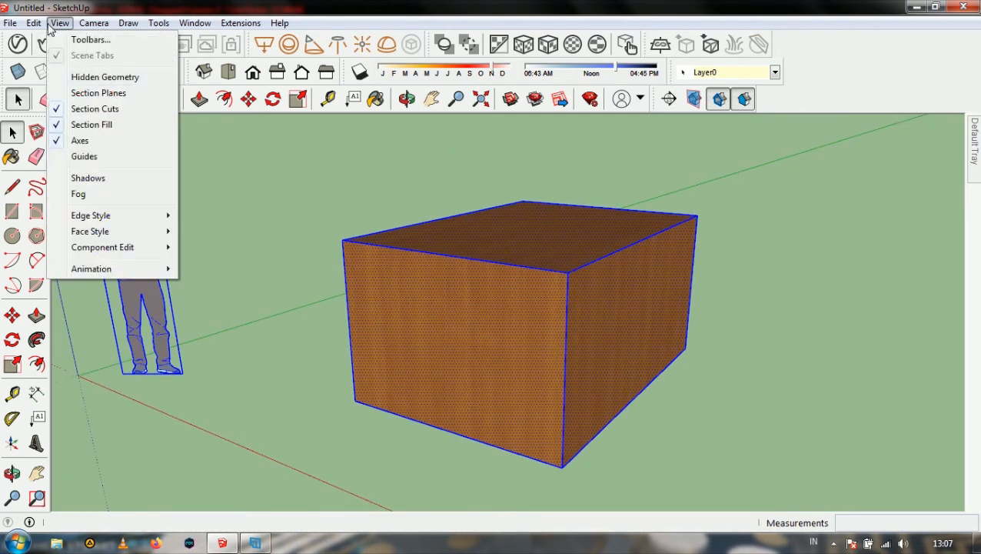
{"action": "mouse_move", "coordinate": [34, 23]}
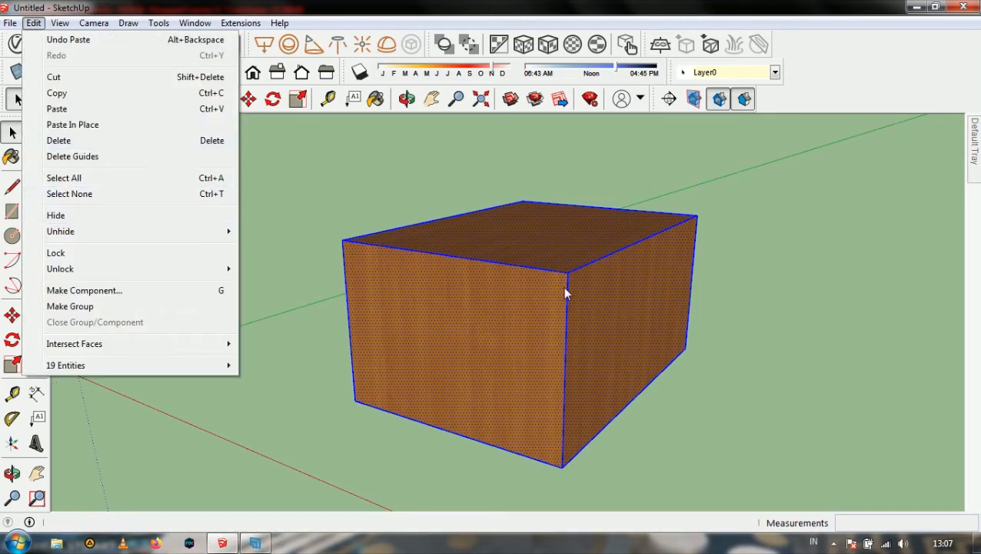
{"action": "left_click", "coordinate": [539, 294]}
{"action": "double_click", "coordinate": [513, 289]}
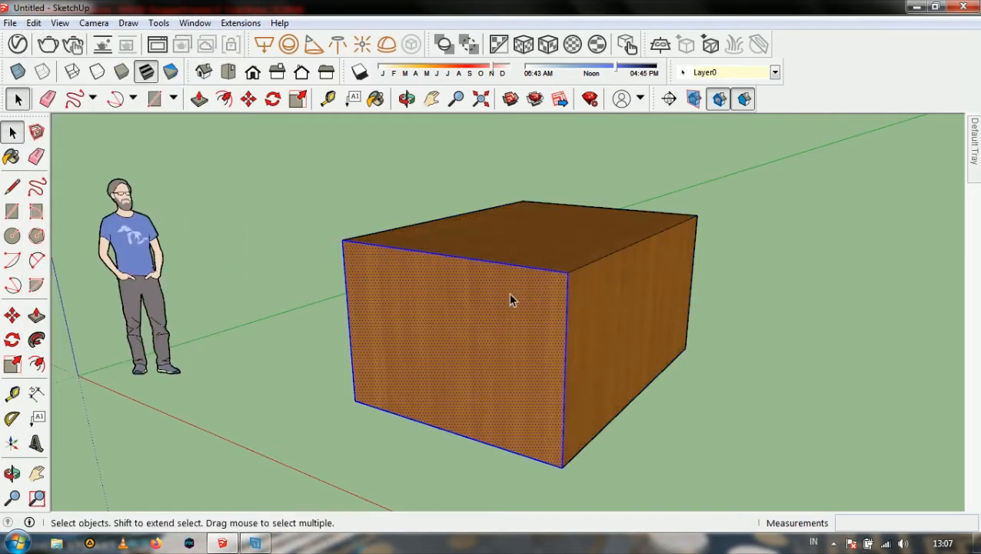
{"action": "left_click", "coordinate": [284, 309]}
{"action": "double_click", "coordinate": [416, 324]}
{"action": "left_click", "coordinate": [34, 23]}
{"action": "left_click", "coordinate": [75, 194]}
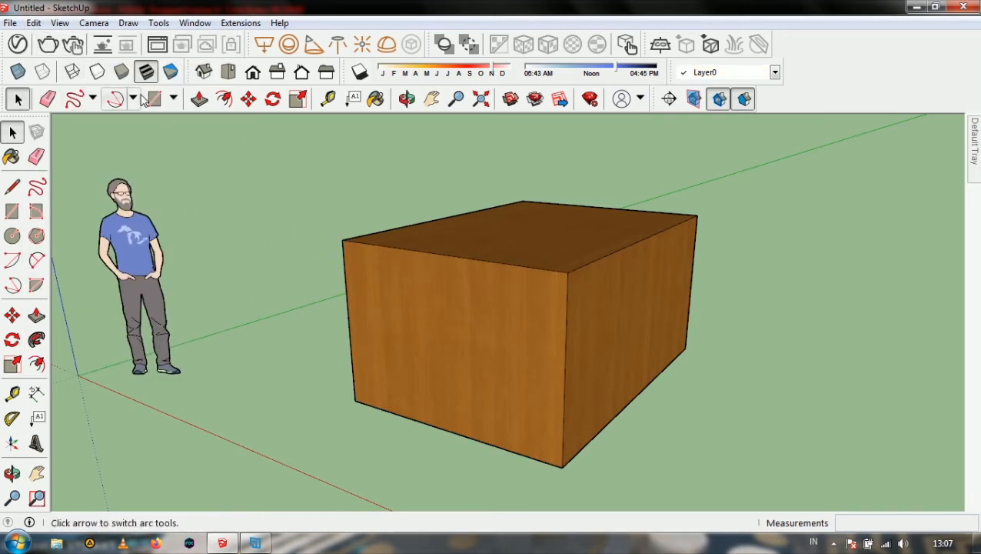
Hide the box's smaller end face together with its bounding edges
{"action": "left_click", "coordinate": [481, 316]}
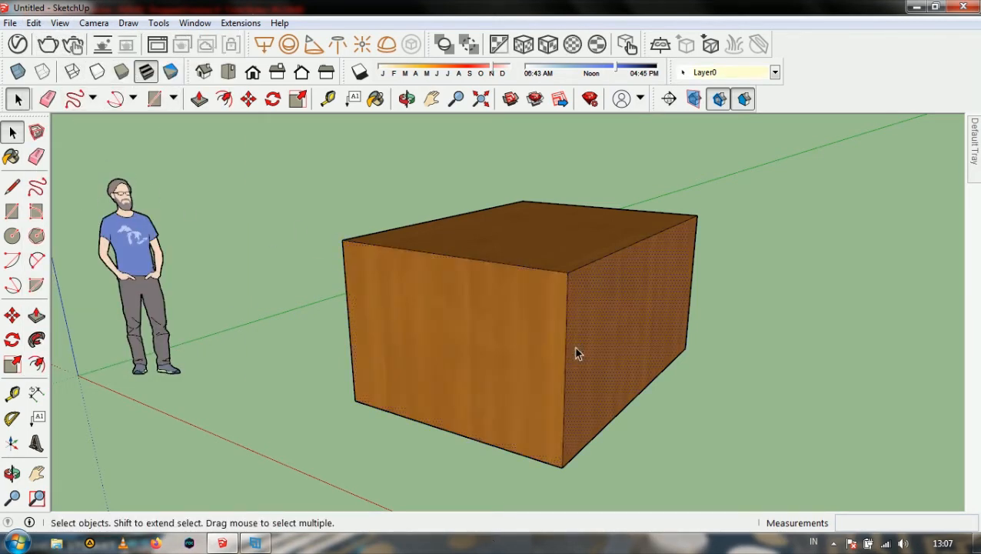
{"action": "left_click", "coordinate": [530, 255]}
{"action": "left_click", "coordinate": [34, 22]}
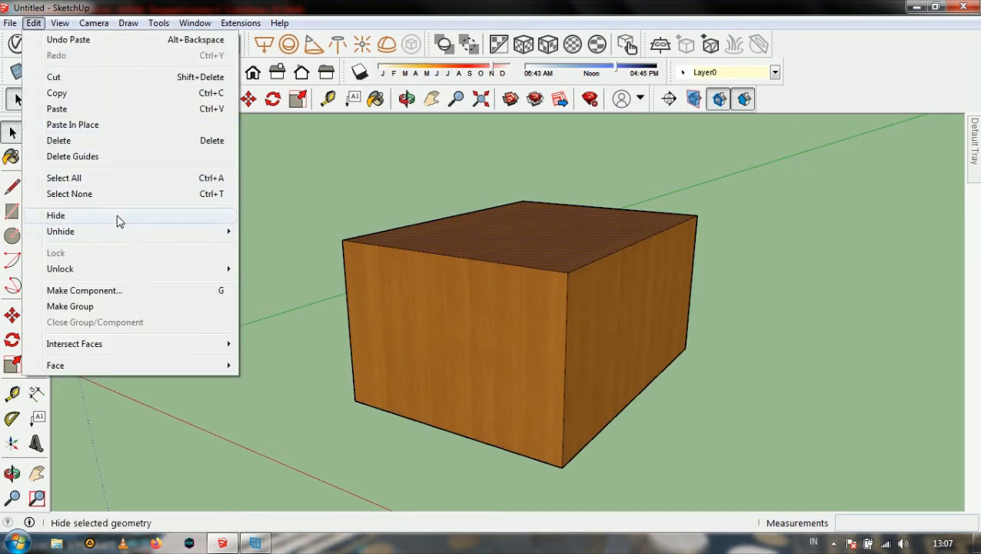
{"action": "left_click", "coordinate": [360, 262]}
{"action": "double_click", "coordinate": [513, 314]}
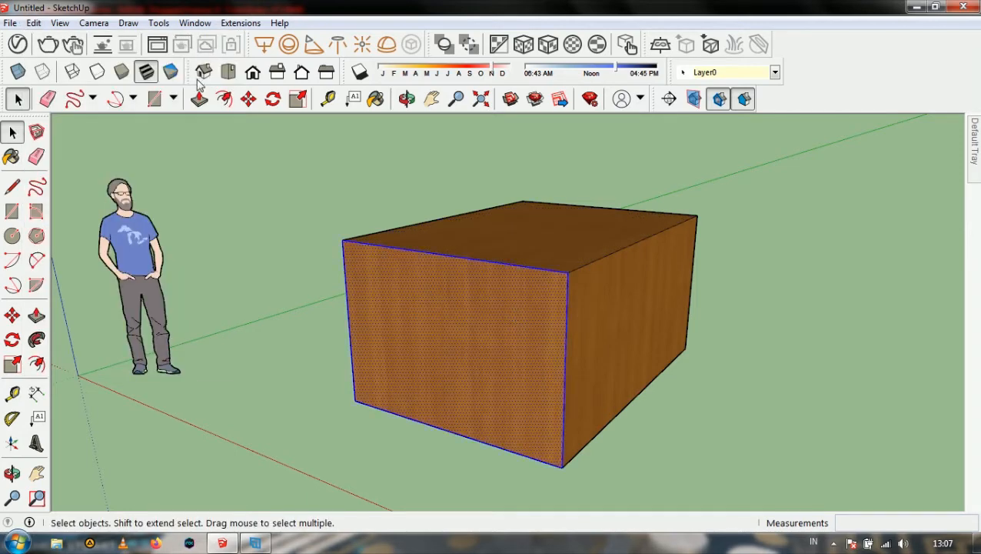
{"action": "left_click", "coordinate": [34, 23]}
{"action": "left_click", "coordinate": [77, 216]}
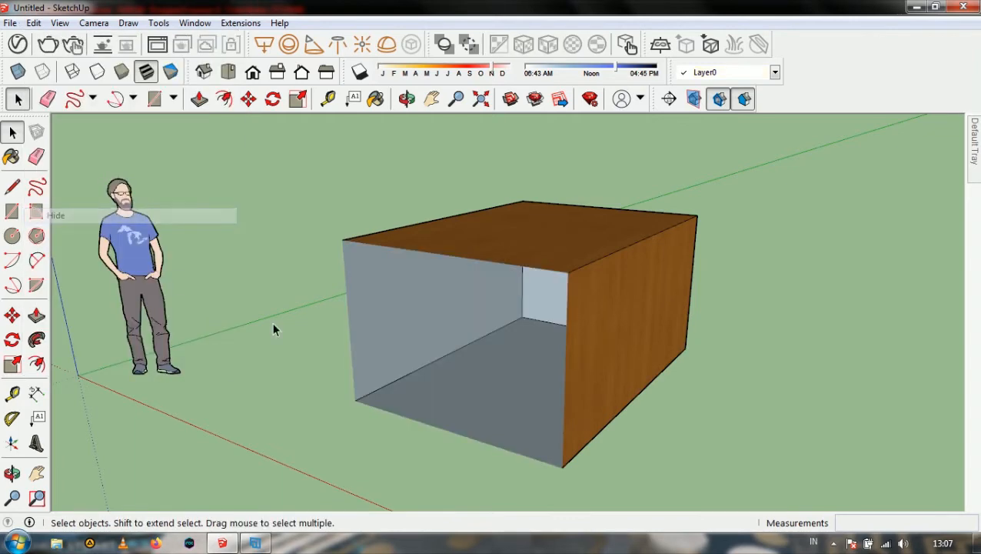
Examine the inside of the opened box, select its inner side face, and unhide all hidden geometry
{"action": "key", "text": "o"}
{"action": "left_click_drag", "start_coordinate": [400, 245], "coordinate": [416, 366]}
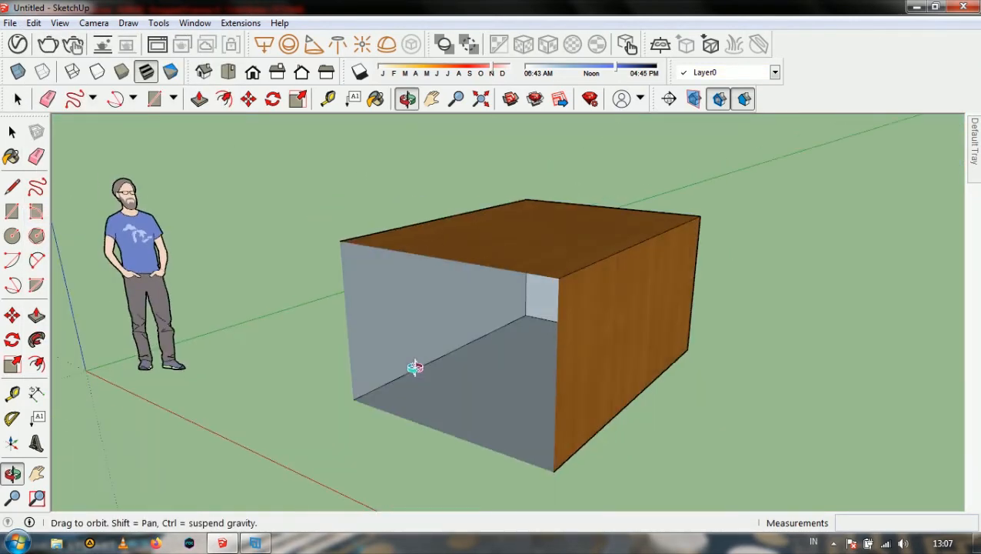
{"action": "key", "text": "space"}
{"action": "middle_click_drag", "start_coordinate": [416, 368], "coordinate": [458, 314]}
{"action": "left_click", "coordinate": [432, 346]}
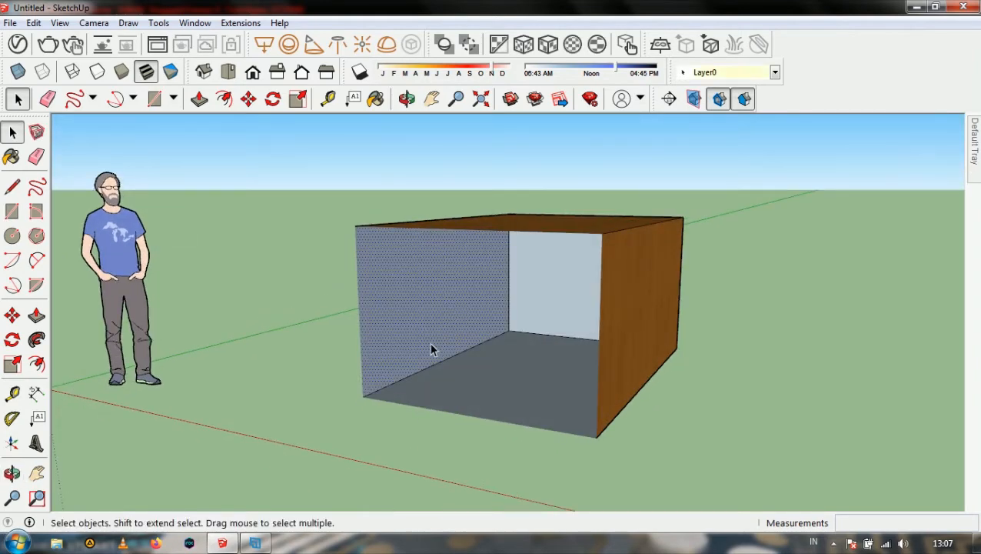
{"action": "left_click", "coordinate": [69, 23]}
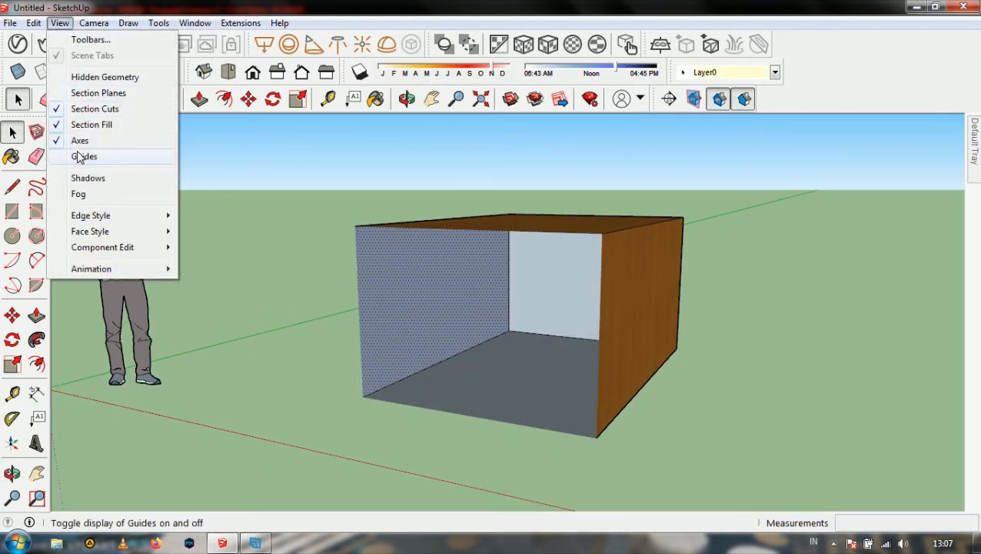
{"action": "left_click", "coordinate": [34, 23]}
{"action": "mouse_move", "coordinate": [77, 238]}
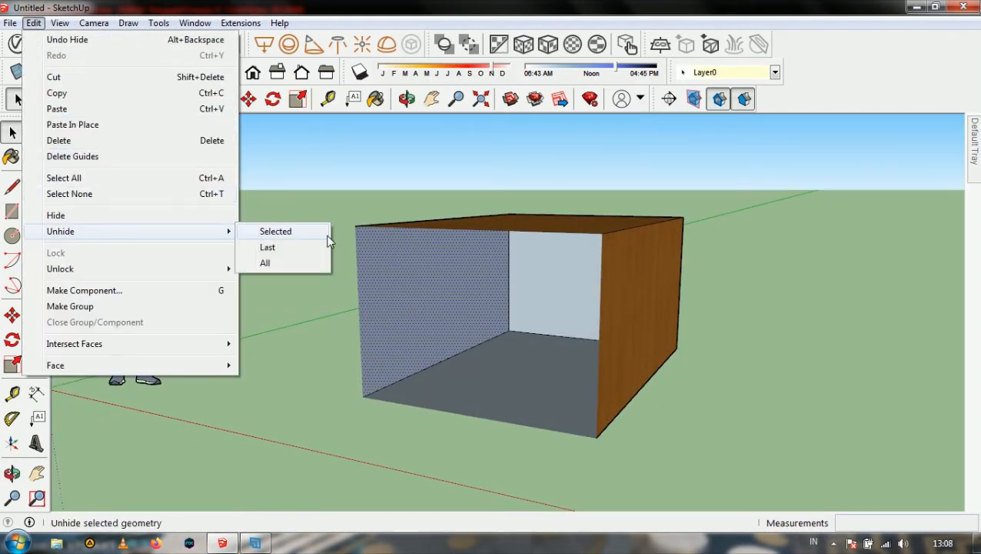
{"action": "left_click", "coordinate": [295, 262]}
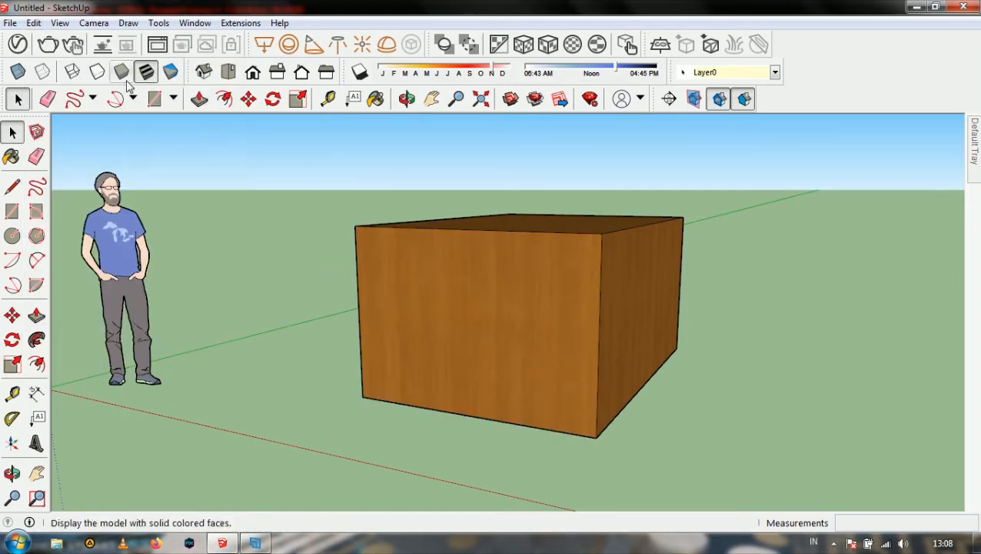
Select the box's end face alone and check which Lock and Unlock commands the selection offers
{"action": "left_click", "coordinate": [474, 320]}
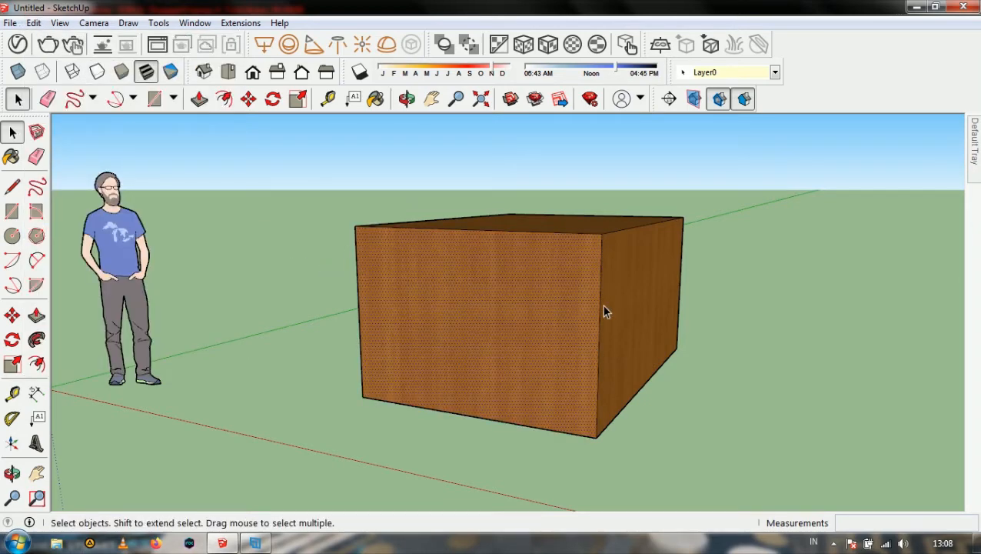
{"action": "scroll", "coordinate": [603, 310], "scroll_direction": "up", "scroll_amount": 1}
{"action": "middle_click_drag", "start_coordinate": [560, 306], "coordinate": [202, 138]}
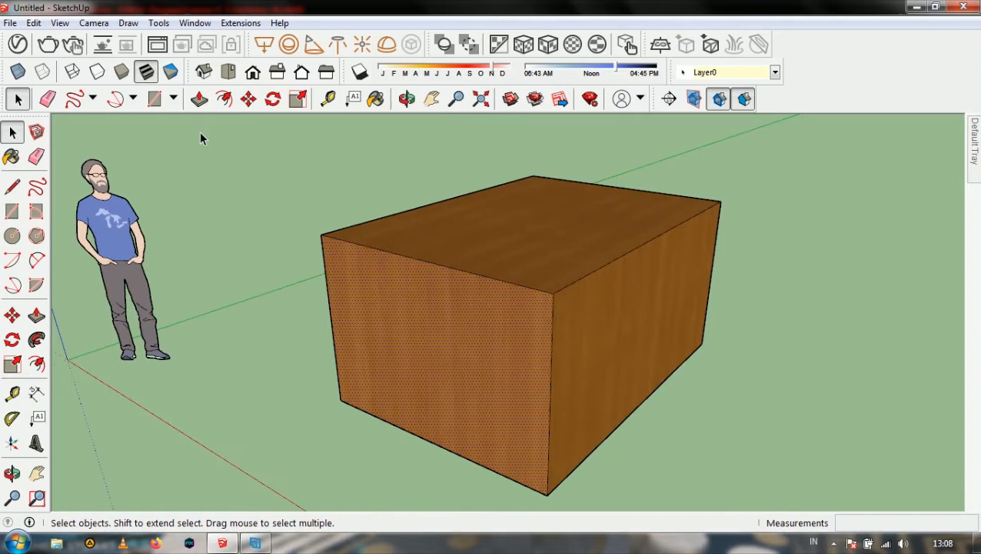
{"action": "left_click", "coordinate": [34, 22]}
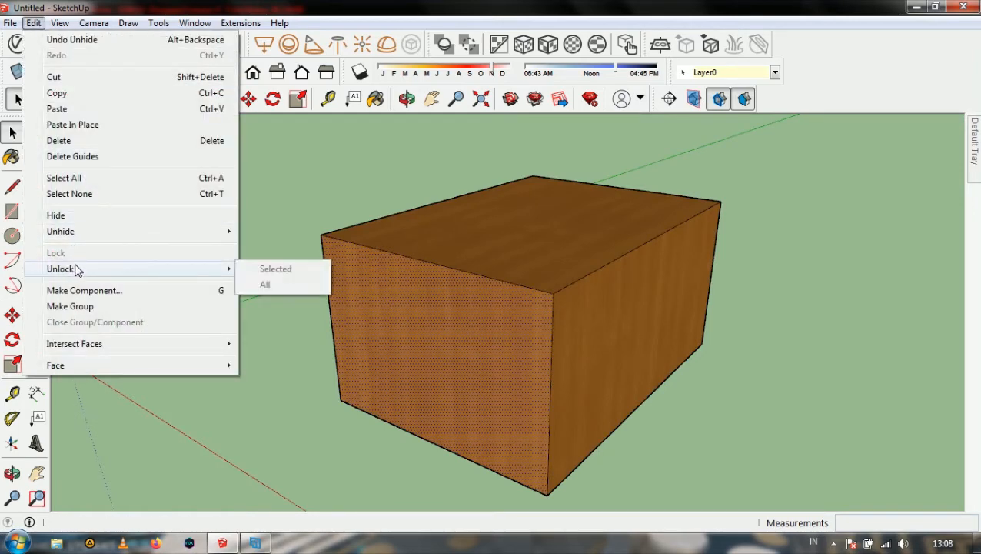
{"action": "left_click", "coordinate": [326, 125]}
Select the whole box without the scale figure, and open the Make Component settings for it and close them without creating a component
{"action": "double_click", "coordinate": [454, 316]}
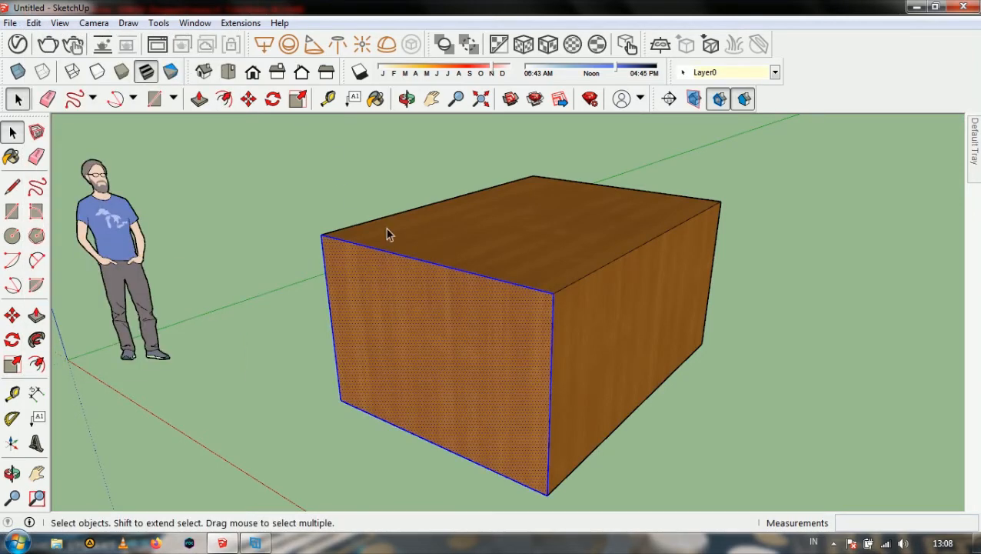
{"action": "left_click_drag", "start_coordinate": [253, 141], "coordinate": [808, 515]}
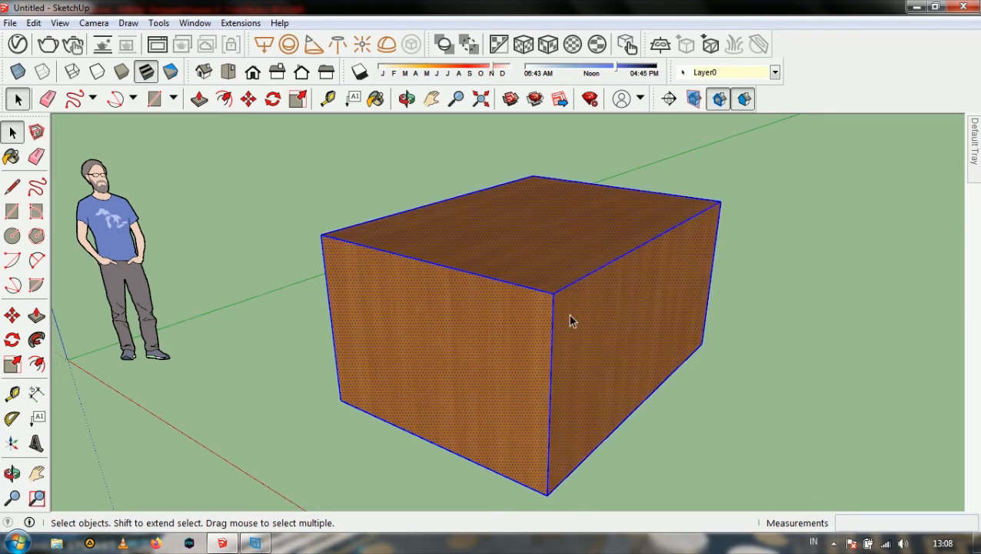
{"action": "left_click", "coordinate": [33, 23]}
{"action": "mouse_move", "coordinate": [96, 269]}
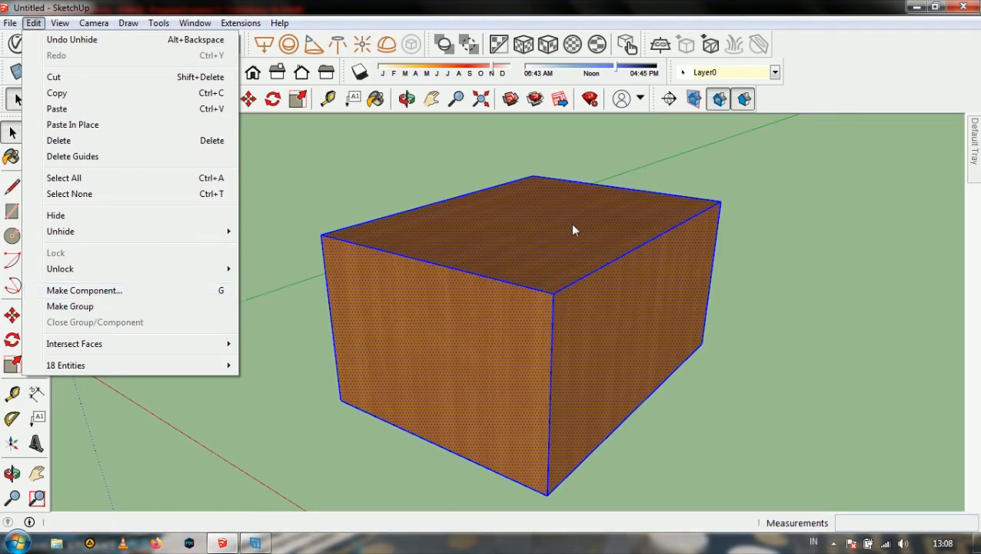
{"action": "left_click", "coordinate": [176, 290]}
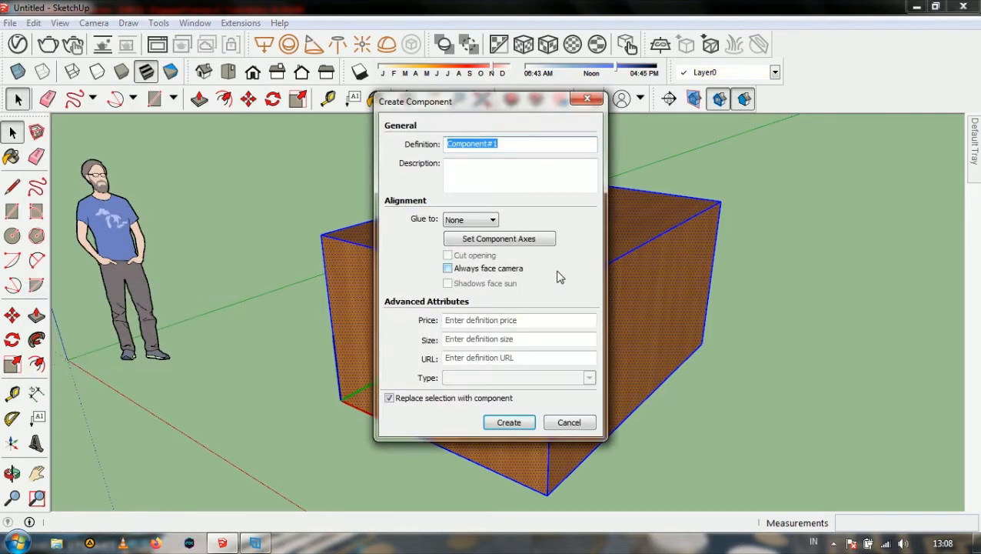
{"action": "left_click", "coordinate": [589, 98]}
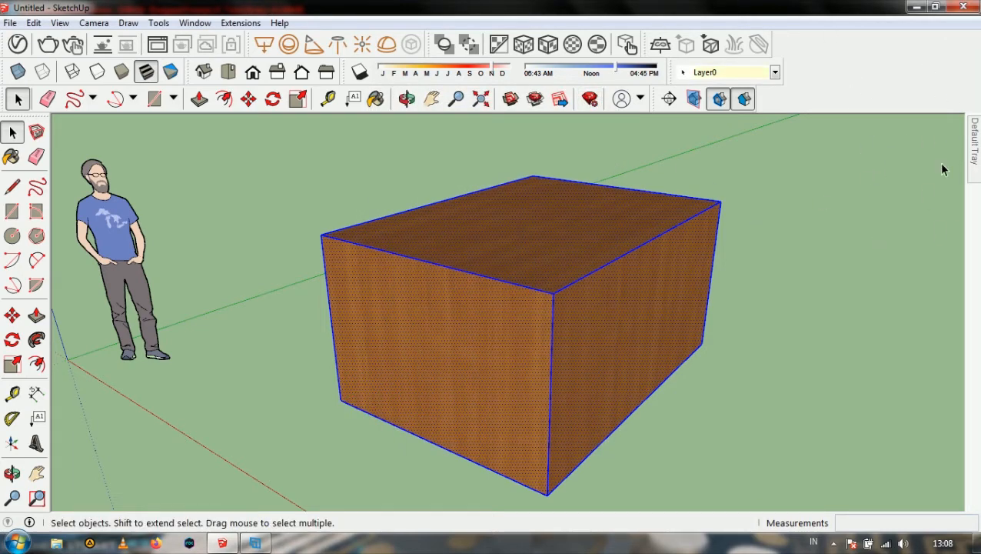
{"action": "left_click", "coordinate": [10, 22]}
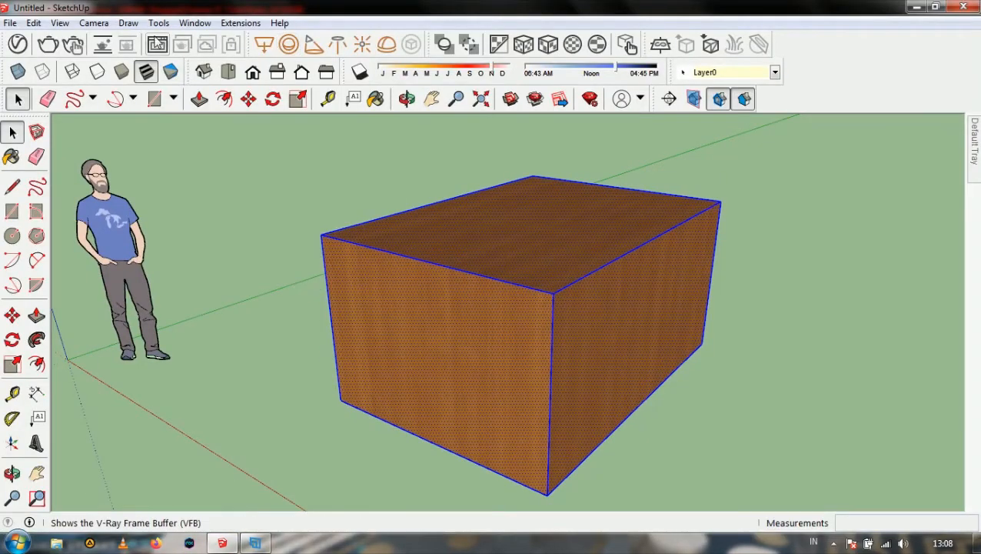
{"action": "left_click", "coordinate": [129, 22]}
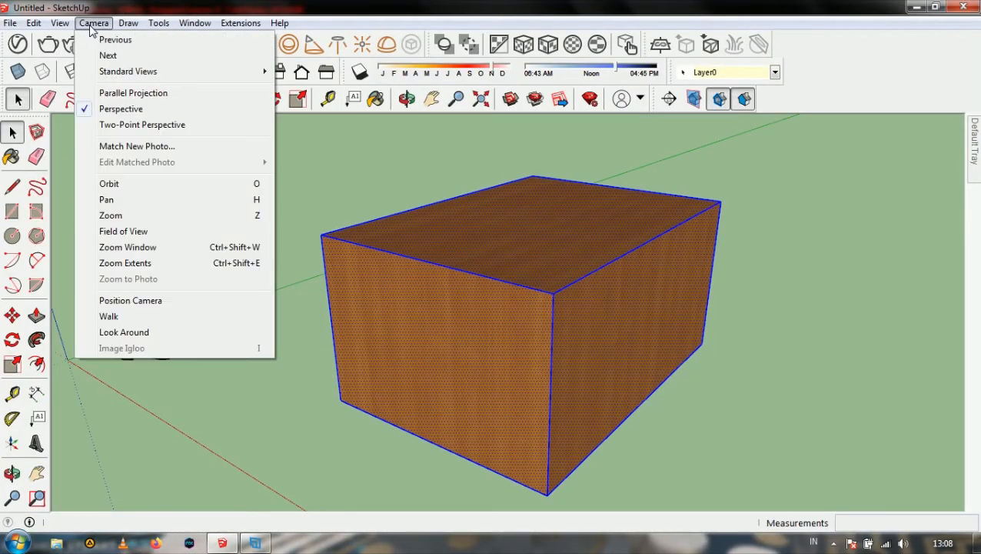
{"action": "mouse_move", "coordinate": [159, 26]}
{"action": "mouse_move", "coordinate": [92, 25]}
{"action": "mouse_move", "coordinate": [62, 26]}
{"action": "mouse_move", "coordinate": [124, 250]}
{"action": "mouse_move", "coordinate": [220, 28]}
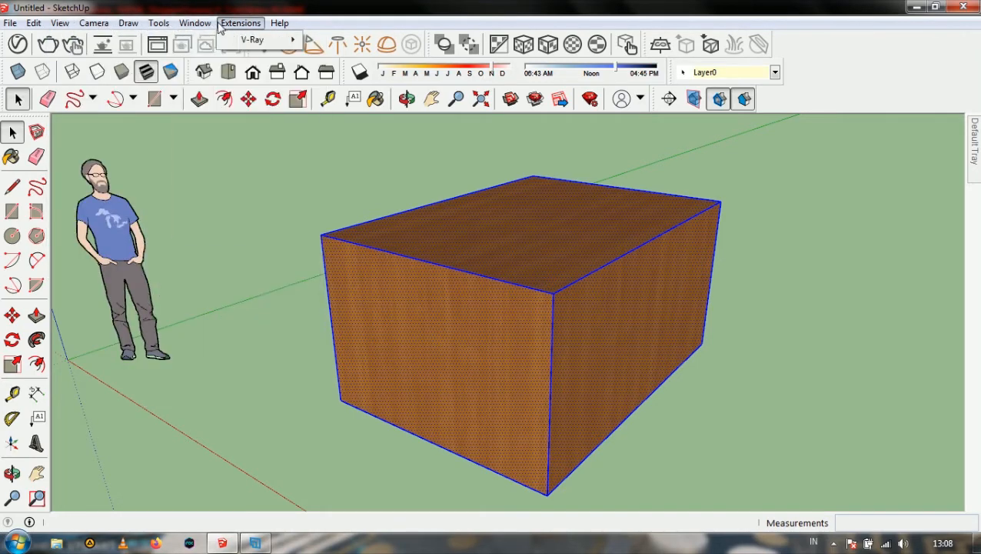
{"action": "mouse_move", "coordinate": [273, 26]}
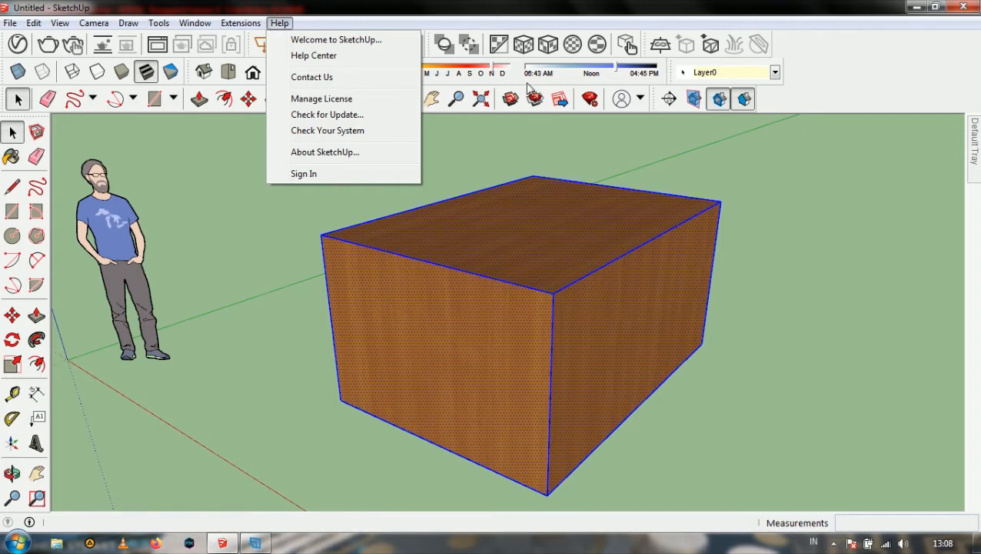
Expand the collapsed Default Tray to show the material library
{"action": "left_click", "coordinate": [974, 145]}
{"action": "mouse_move", "coordinate": [974, 145]}
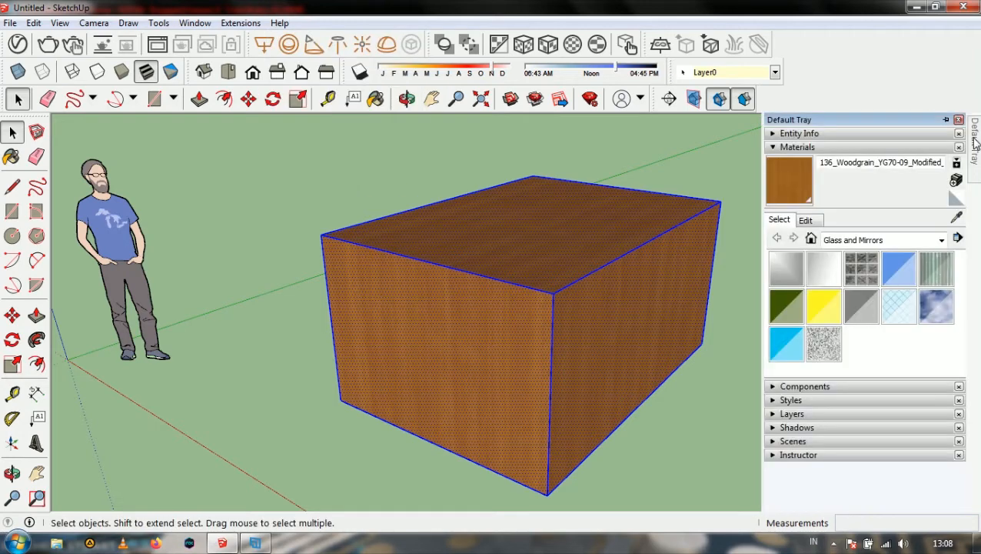
Collapse the material library, expand the component library instead, and open its Components Sampler collection
{"action": "left_click", "coordinate": [776, 147]}
{"action": "left_click", "coordinate": [778, 162]}
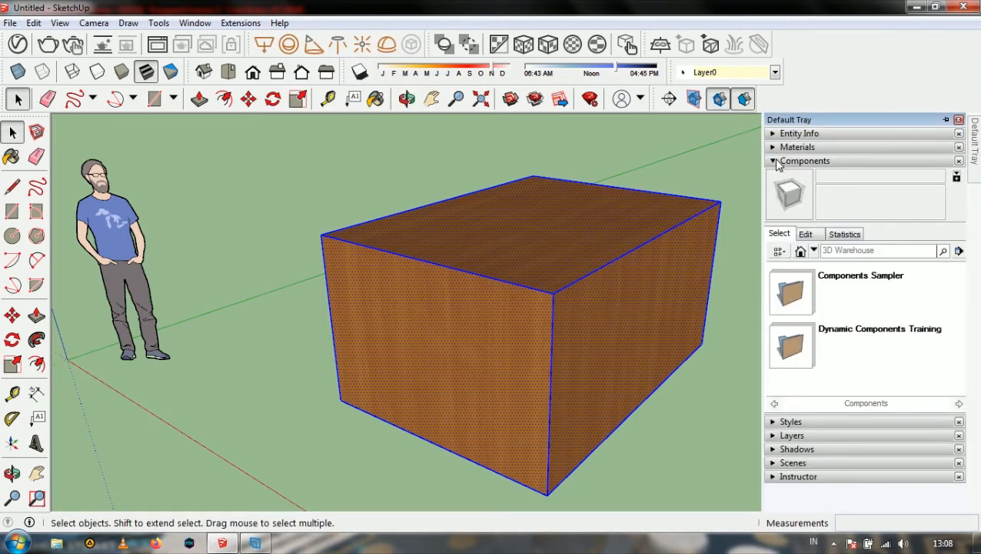
{"action": "left_click", "coordinate": [805, 234]}
{"action": "left_click", "coordinate": [779, 234]}
{"action": "left_click", "coordinate": [791, 289]}
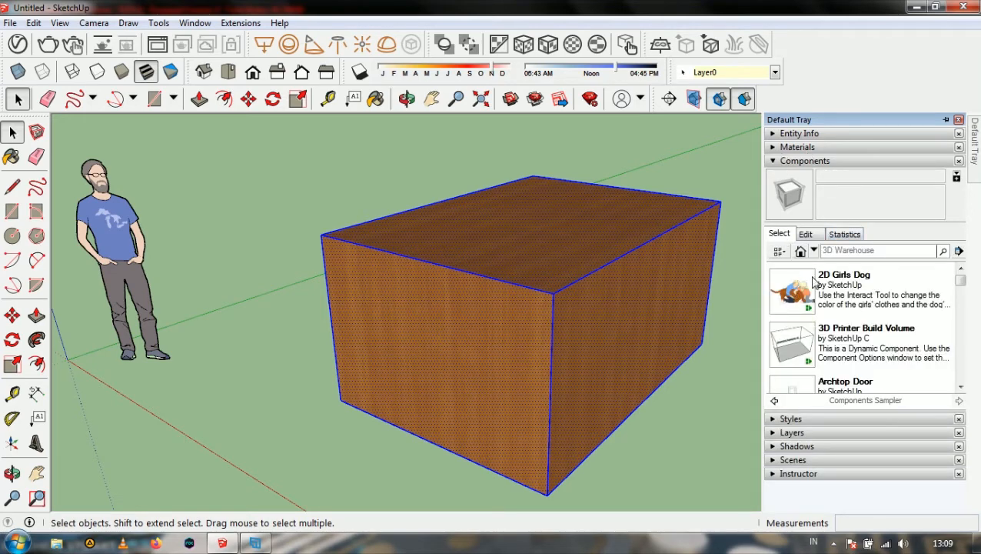
Insert the Car Sedan component on the ground beside the wooden box, on the side away from the scale figure
{"action": "scroll", "coordinate": [813, 283], "scroll_direction": "down", "scroll_amount": 5}
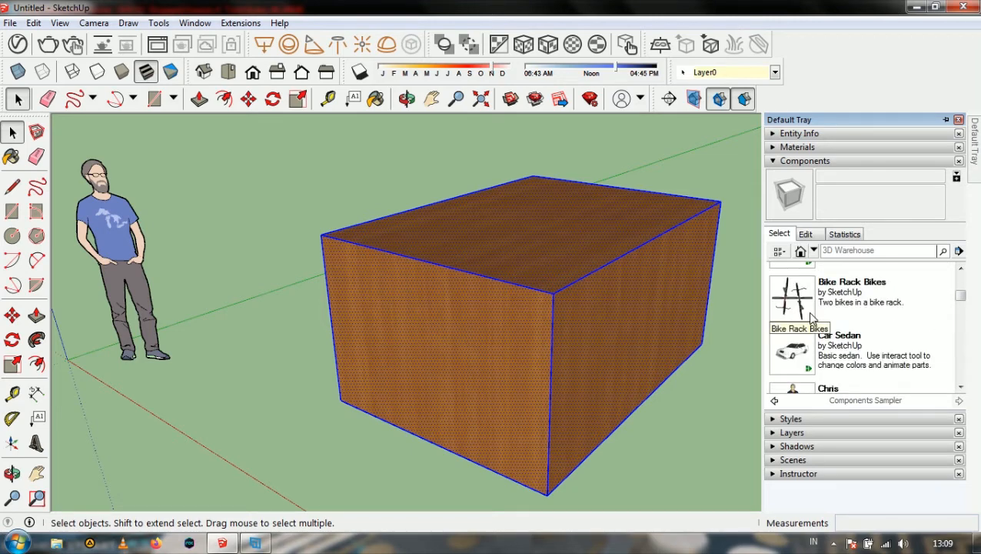
{"action": "left_click", "coordinate": [802, 351]}
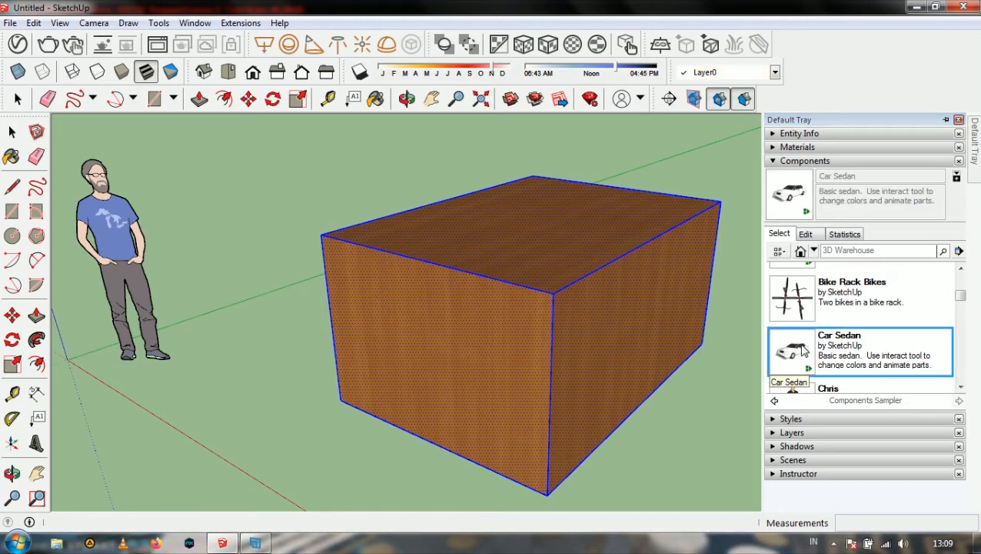
{"action": "scroll", "coordinate": [731, 326], "scroll_direction": "down", "scroll_amount": 3}
{"action": "scroll", "coordinate": [343, 350], "scroll_direction": "down", "scroll_amount": 4}
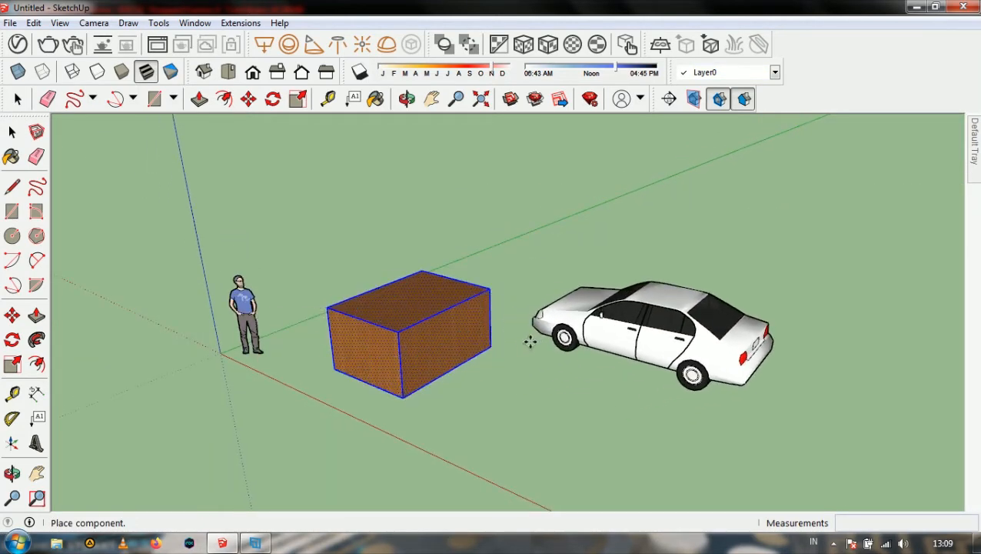
{"action": "left_click", "coordinate": [530, 341]}
{"action": "scroll", "coordinate": [530, 341], "scroll_direction": "up", "scroll_amount": 4}
{"action": "middle_click_drag", "start_coordinate": [530, 342], "coordinate": [721, 338]}
{"action": "scroll", "coordinate": [723, 339], "scroll_direction": "down", "scroll_amount": 4}
{"action": "middle_click_drag", "start_coordinate": [395, 334], "coordinate": [439, 319]}
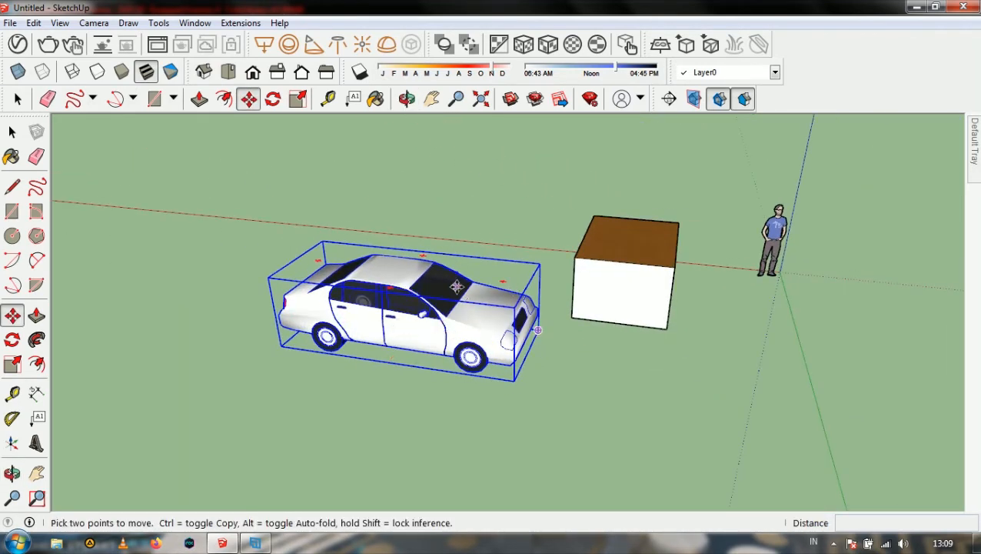
Insert the Couch component from the Components Sampler on the ground in front of the car
{"action": "mouse_move", "coordinate": [973, 132]}
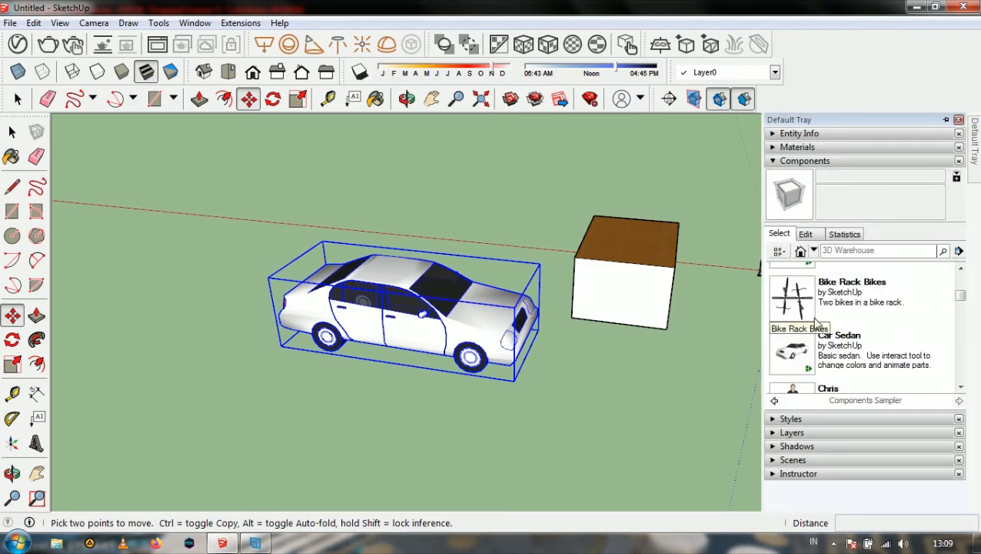
{"action": "scroll", "coordinate": [792, 318], "scroll_direction": "down", "scroll_amount": 2}
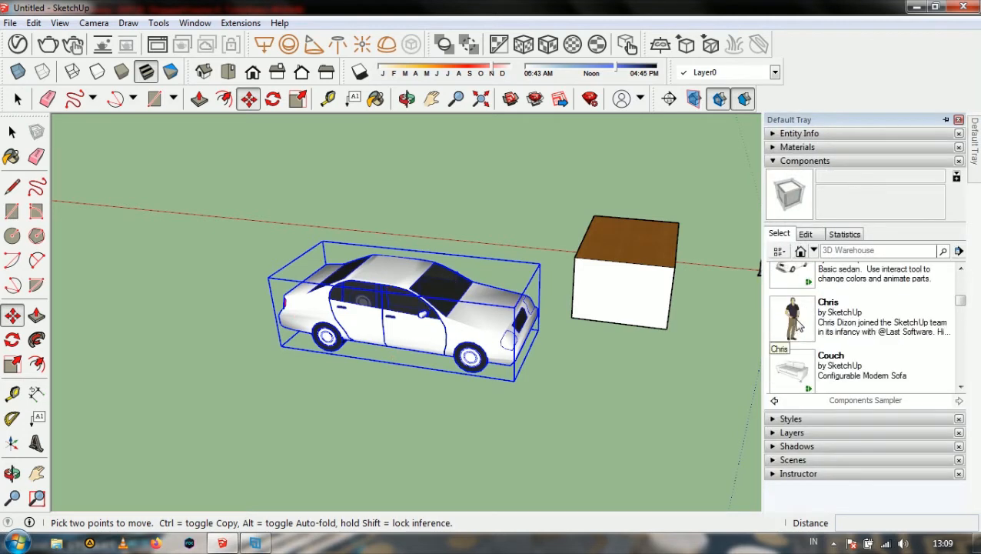
{"action": "left_click", "coordinate": [796, 368]}
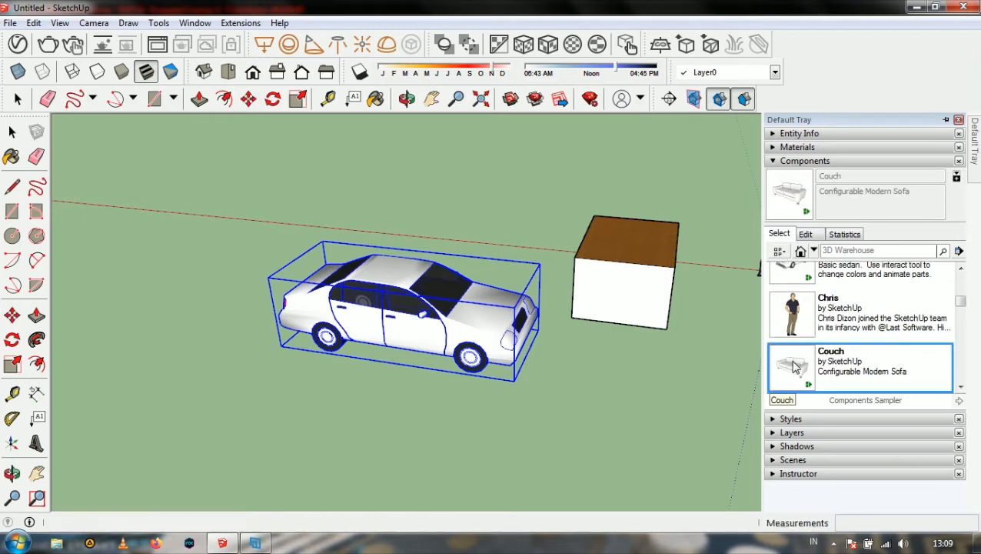
{"action": "left_click", "coordinate": [671, 373]}
{"action": "middle_click_drag", "start_coordinate": [671, 373], "coordinate": [715, 323]}
{"action": "scroll", "coordinate": [445, 378], "scroll_direction": "up", "scroll_amount": 3}
{"action": "scroll", "coordinate": [523, 338], "scroll_direction": "down", "scroll_amount": 1}
{"action": "scroll", "coordinate": [376, 426], "scroll_direction": "down", "scroll_amount": 1}
{"action": "scroll", "coordinate": [376, 426], "scroll_direction": "down", "scroll_amount": 1}
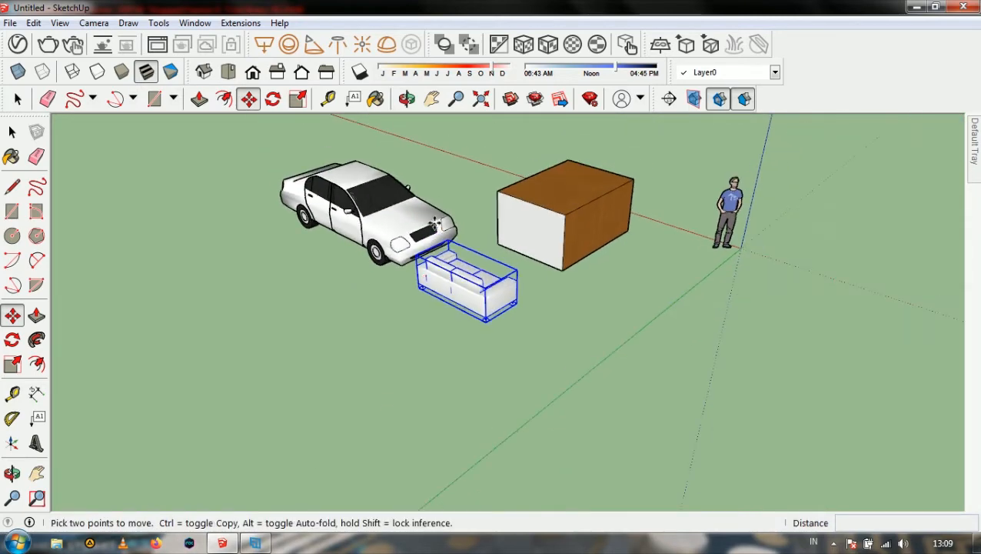
Select all faces and edges of the wooden box and make them a group
{"action": "scroll", "coordinate": [406, 382], "scroll_direction": "up", "scroll_amount": 4}
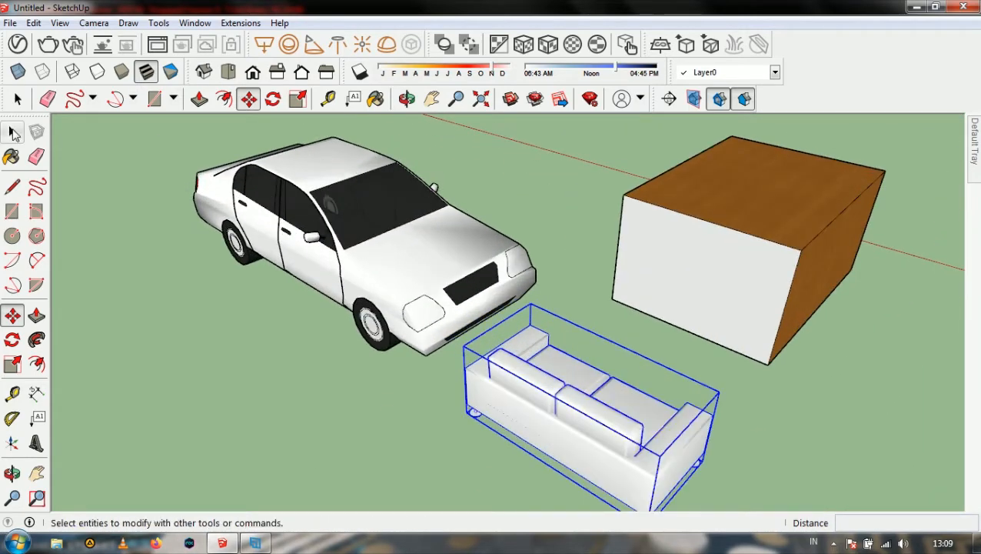
{"action": "left_click", "coordinate": [13, 132]}
{"action": "middle_click_drag", "start_coordinate": [809, 188], "coordinate": [617, 200]}
{"action": "left_click_drag", "start_coordinate": [594, 145], "coordinate": [923, 350]}
{"action": "mouse_move", "coordinate": [975, 177]}
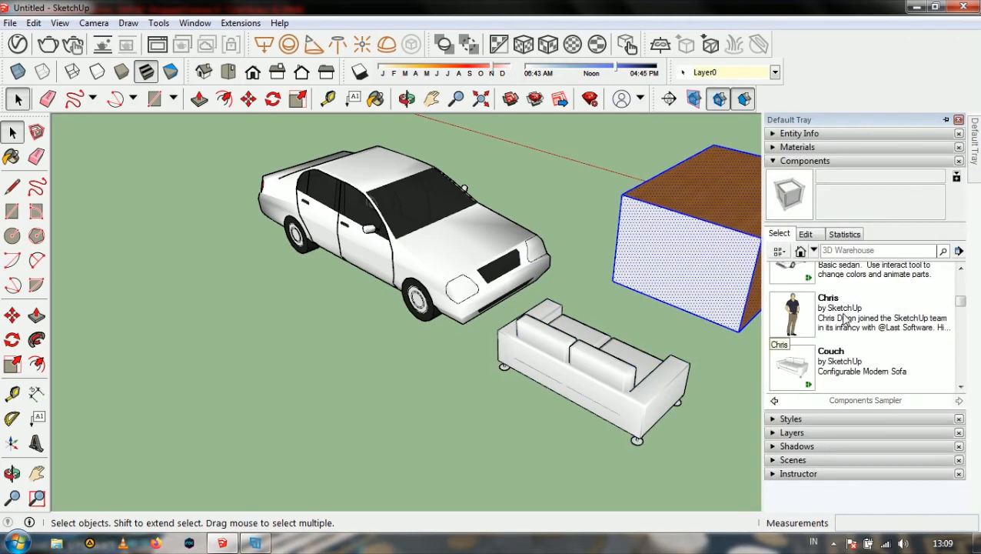
{"action": "left_click", "coordinate": [34, 22]}
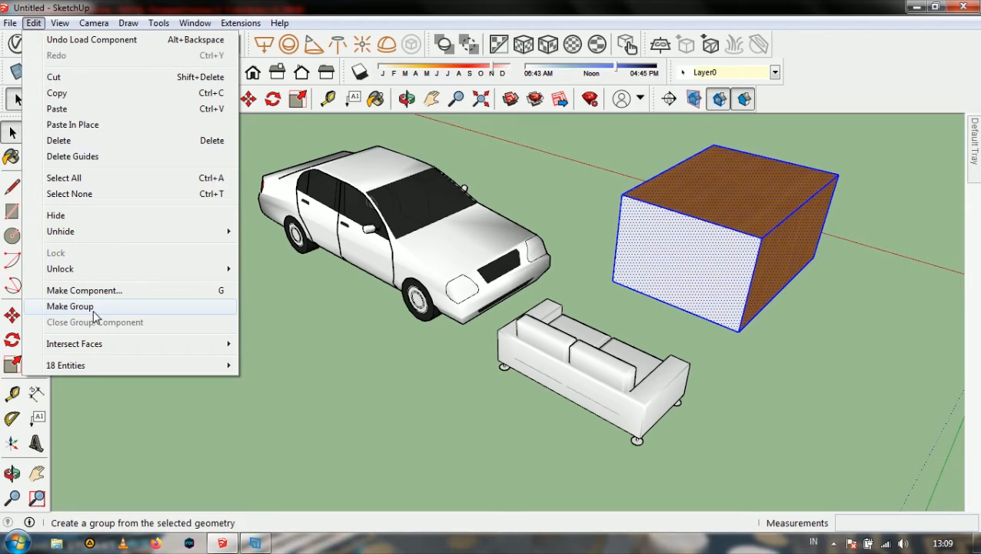
{"action": "left_click", "coordinate": [508, 14]}
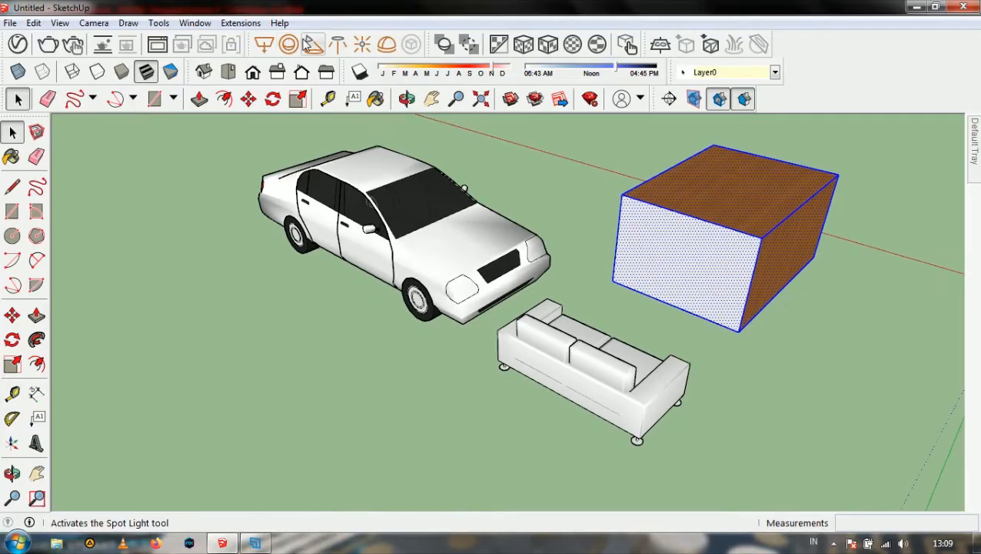
{"action": "middle_click_drag", "start_coordinate": [620, 201], "coordinate": [373, 216]}
{"action": "scroll", "coordinate": [380, 219], "scroll_direction": "down", "scroll_amount": 3}
{"action": "middle_click_drag", "start_coordinate": [555, 249], "coordinate": [485, 194]}
{"action": "left_click_drag", "start_coordinate": [659, 315], "coordinate": [745, 407]}
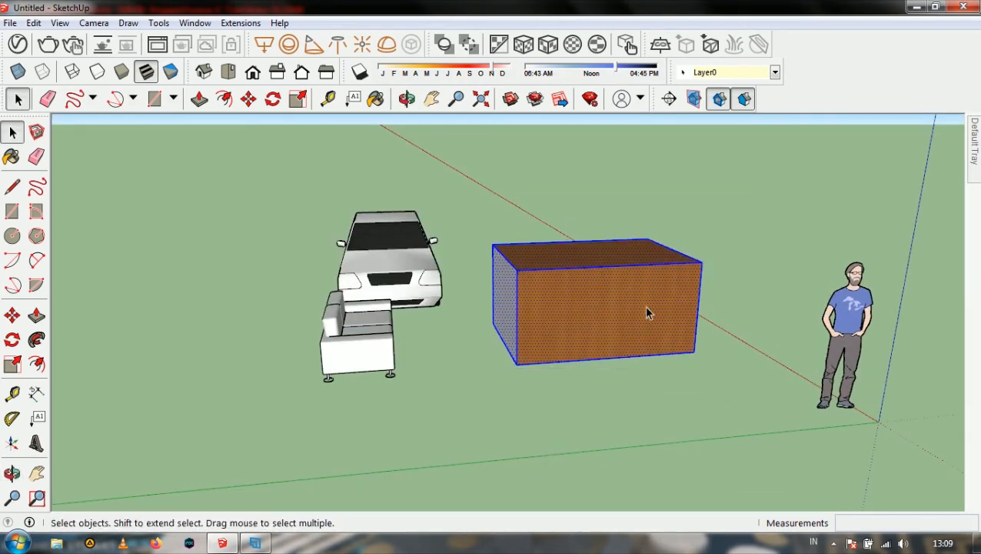
{"action": "left_click", "coordinate": [34, 23]}
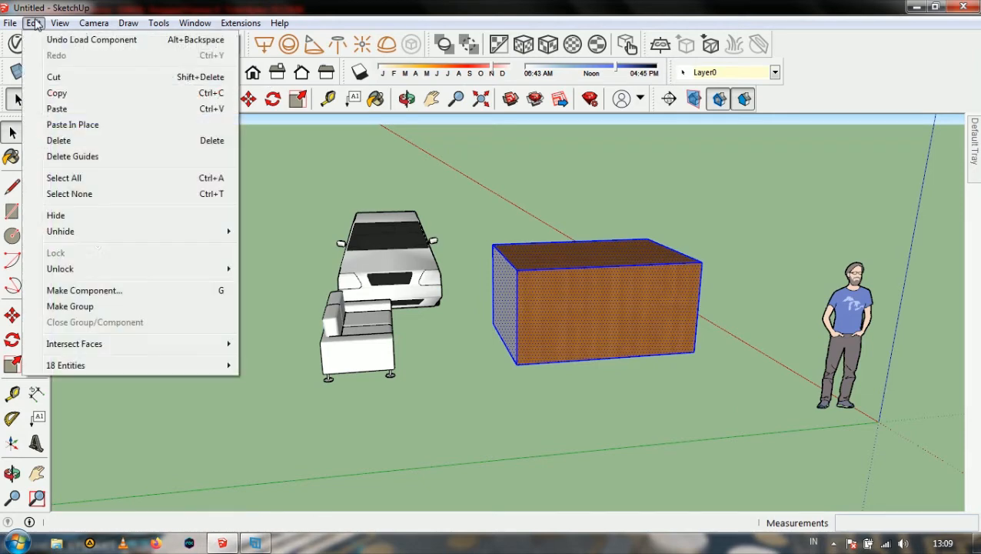
{"action": "left_click", "coordinate": [91, 307]}
Move the box group about 37.6 cm towards the couch
{"action": "scroll", "coordinate": [580, 304], "scroll_direction": "up", "scroll_amount": 3}
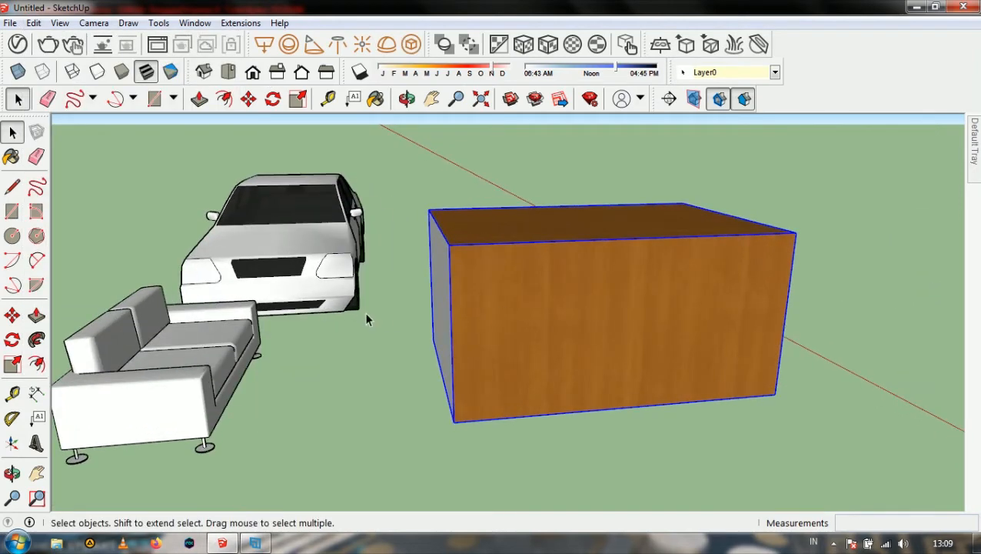
{"action": "middle_click_drag", "start_coordinate": [367, 319], "coordinate": [460, 306]}
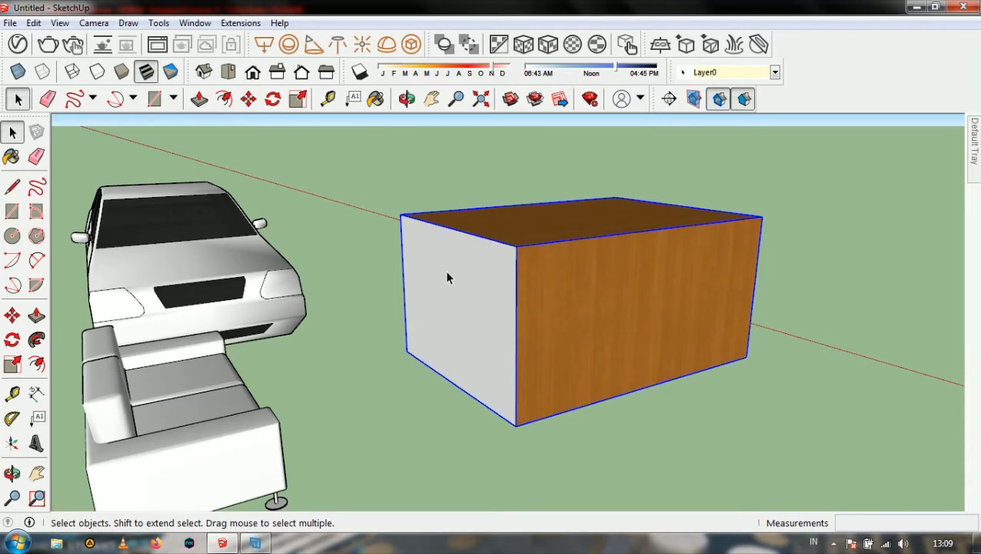
{"action": "scroll", "coordinate": [444, 270], "scroll_direction": "down", "scroll_amount": 3}
{"action": "key", "text": "m"}
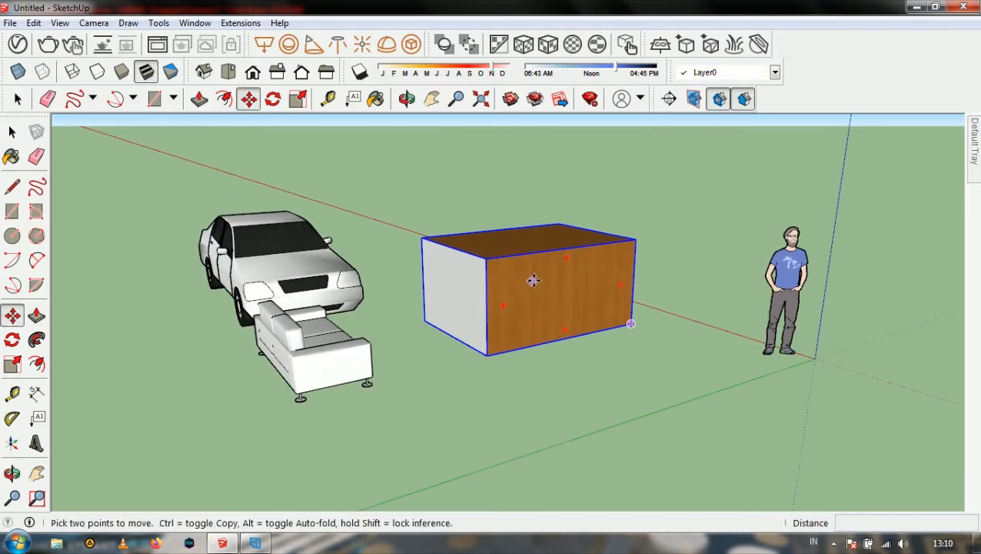
{"action": "left_click", "coordinate": [532, 281]}
{"action": "left_click", "coordinate": [519, 285]}
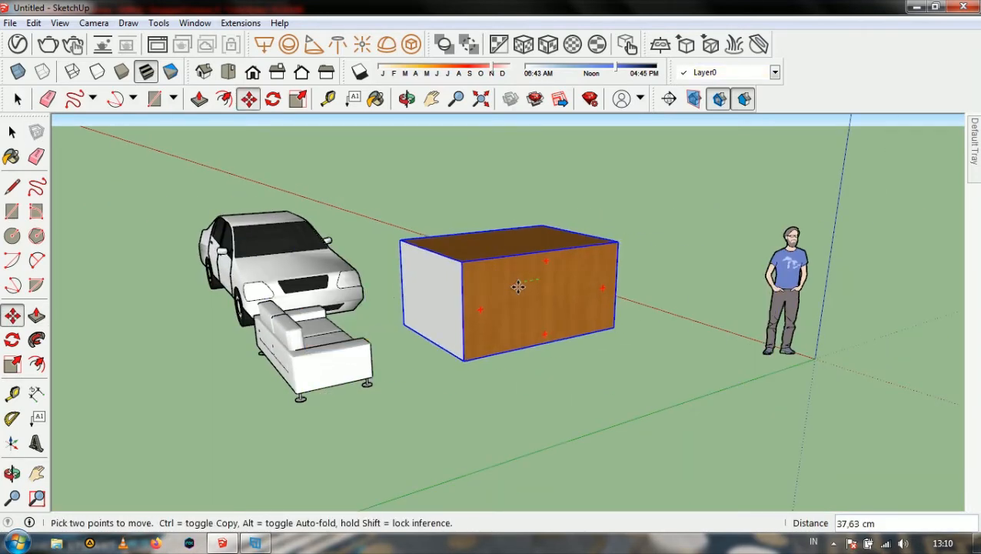
Open the box group for editing, close it again, and select the group as a whole
{"action": "left_click", "coordinate": [15, 137]}
{"action": "left_click", "coordinate": [13, 134]}
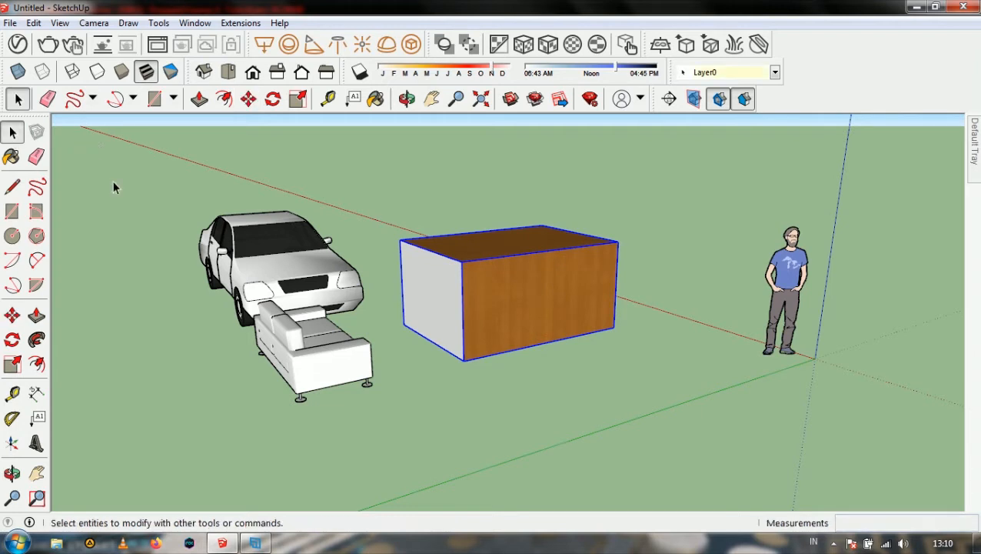
{"action": "double_click", "coordinate": [541, 289]}
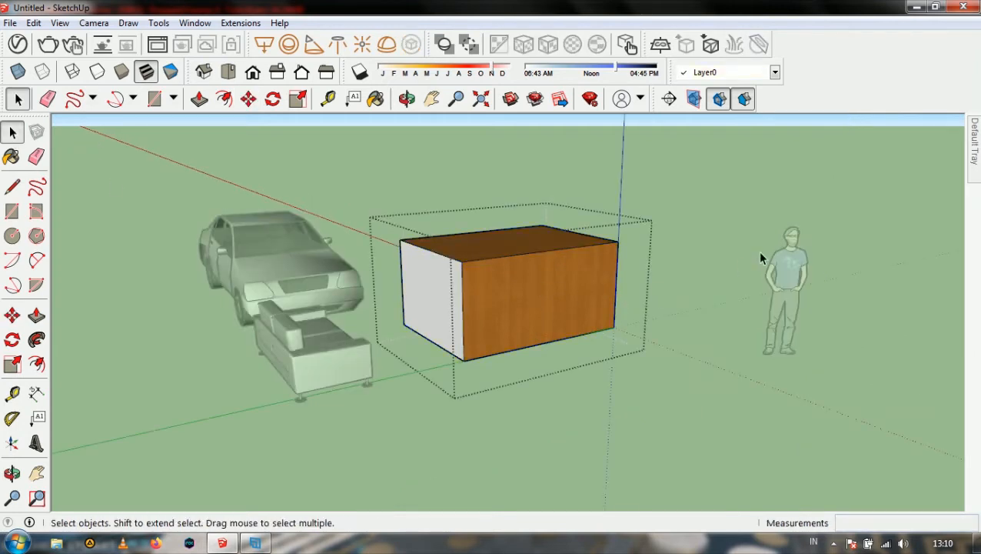
{"action": "left_click", "coordinate": [759, 254]}
{"action": "left_click", "coordinate": [521, 266]}
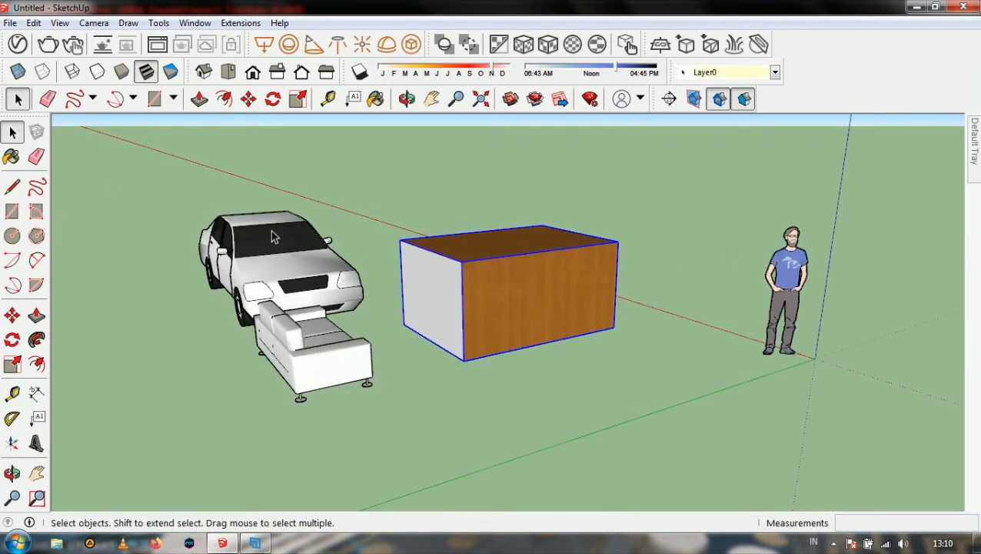
Paint the closed box group with the current woodgrain material, and repaint it with a red from the Colors collection
{"action": "left_click", "coordinate": [11, 156]}
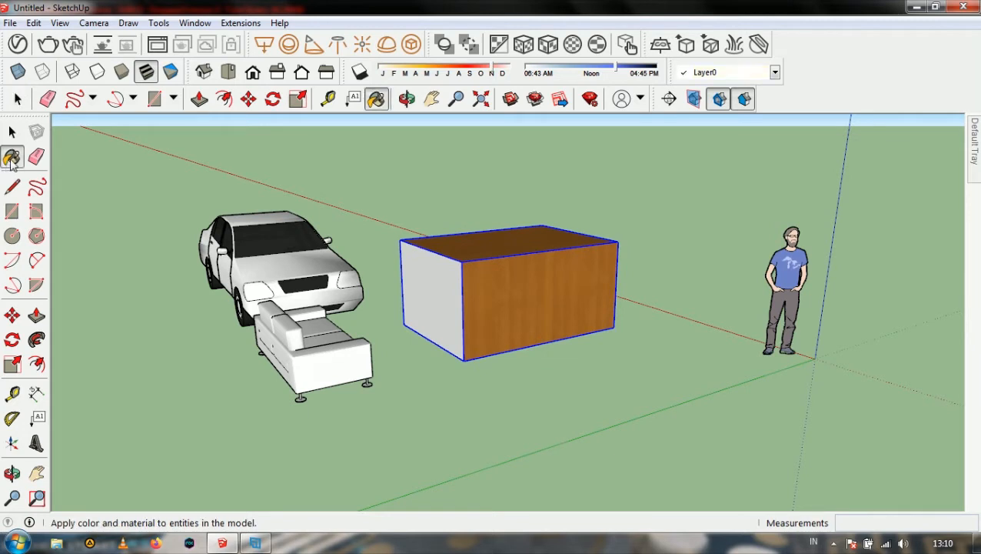
{"action": "left_click", "coordinate": [530, 265]}
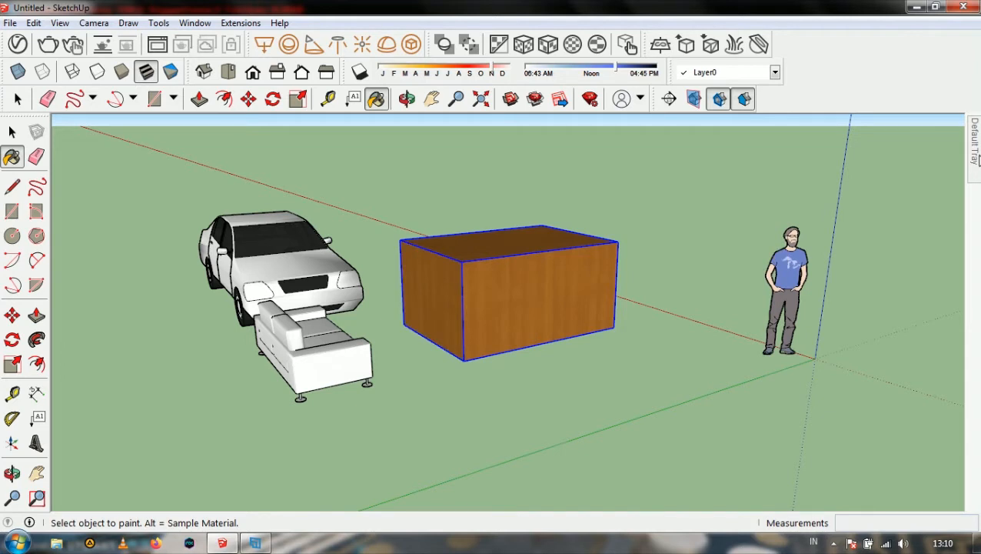
{"action": "mouse_move", "coordinate": [975, 162]}
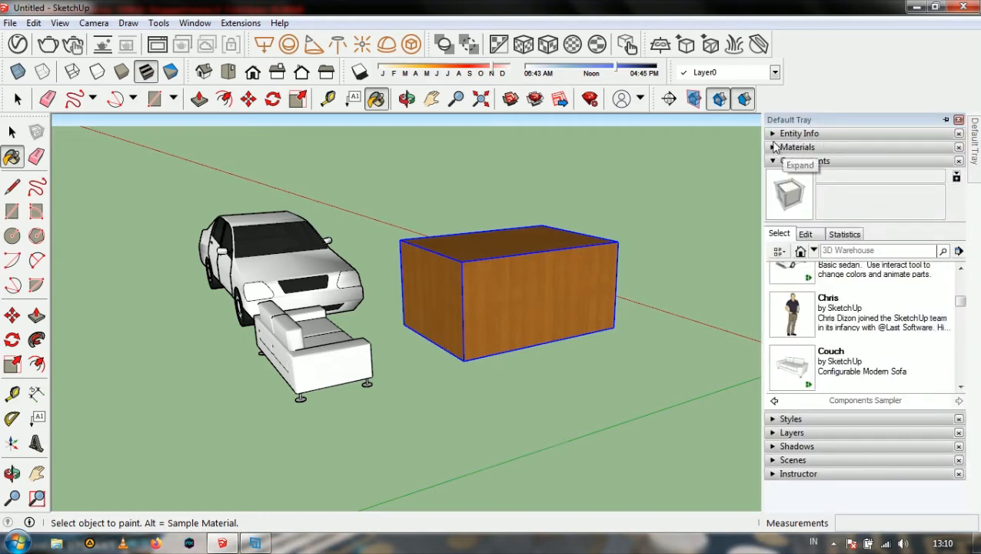
{"action": "left_click", "coordinate": [797, 147]}
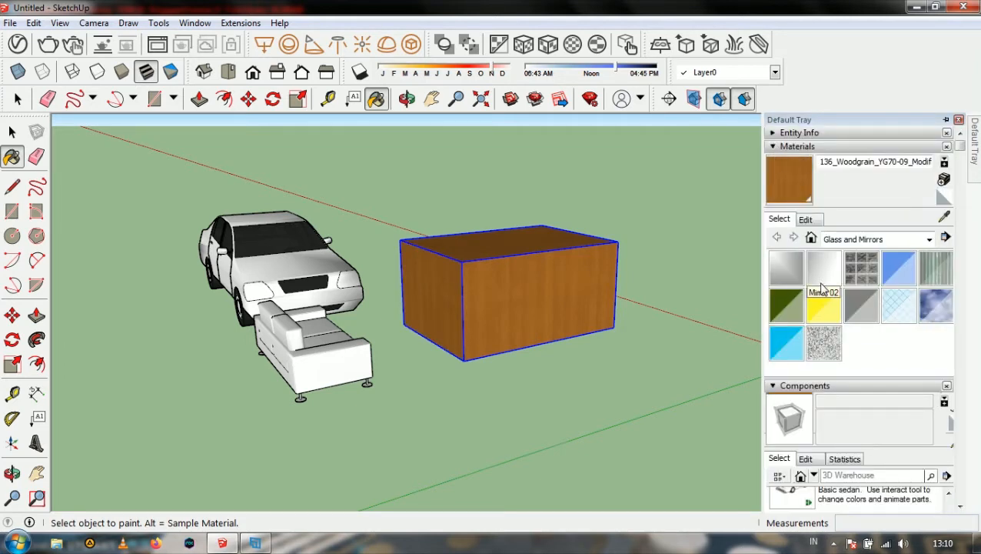
{"action": "left_click", "coordinate": [846, 240]}
{"action": "left_click", "coordinate": [846, 290]}
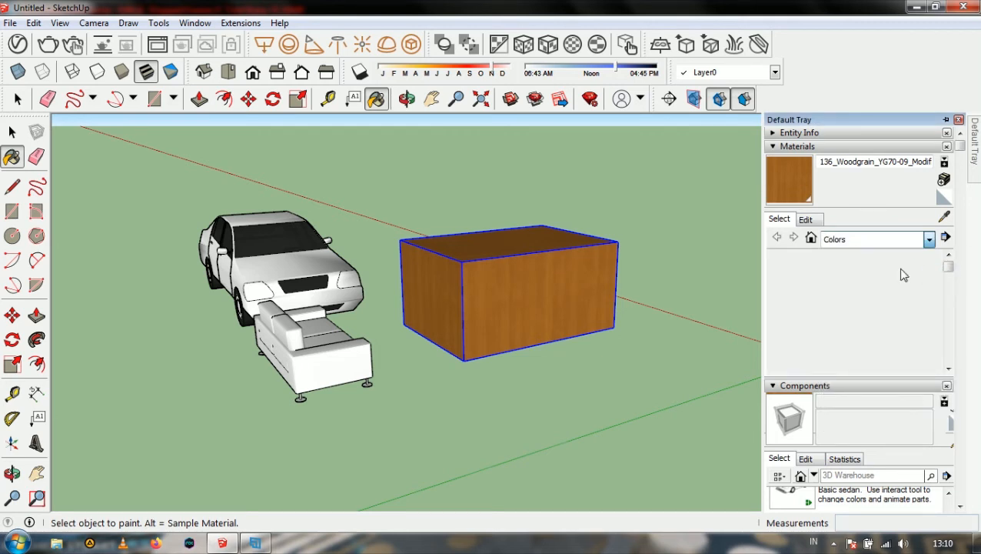
{"action": "left_click", "coordinate": [791, 300]}
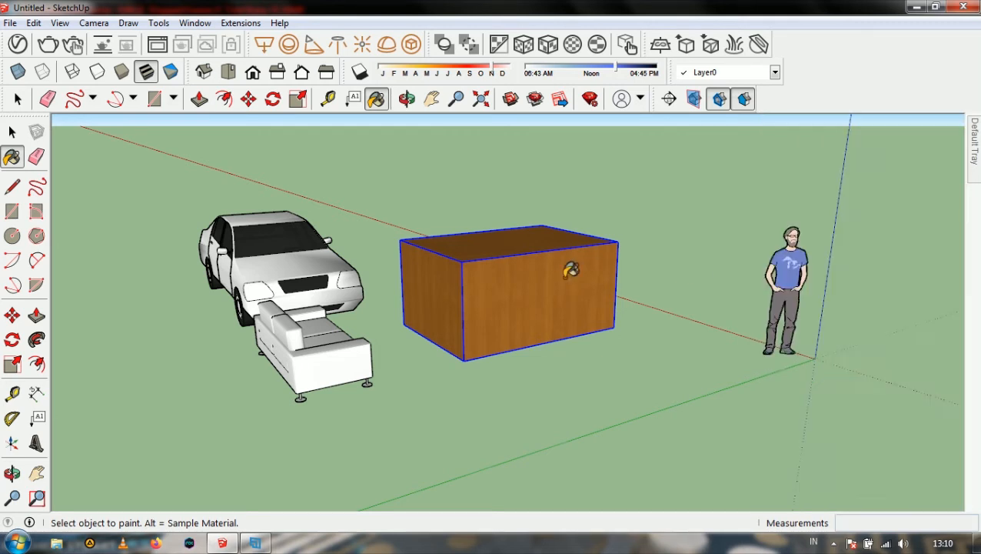
{"action": "left_click", "coordinate": [431, 300]}
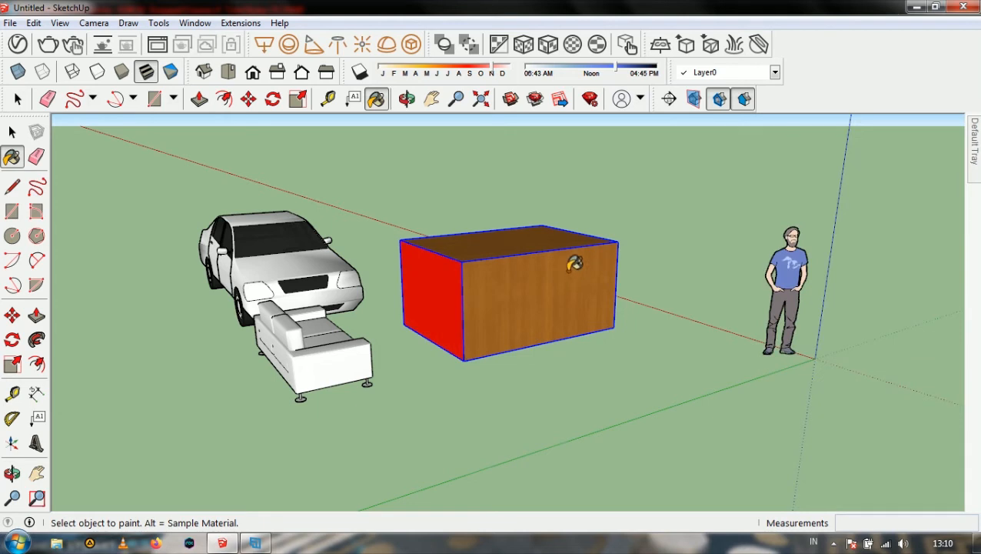
Inside the box group, select all geometry, paint its faces with the same red, and close the group
{"action": "left_click", "coordinate": [12, 133]}
{"action": "double_click", "coordinate": [506, 256]}
{"action": "triple_click", "coordinate": [507, 256]}
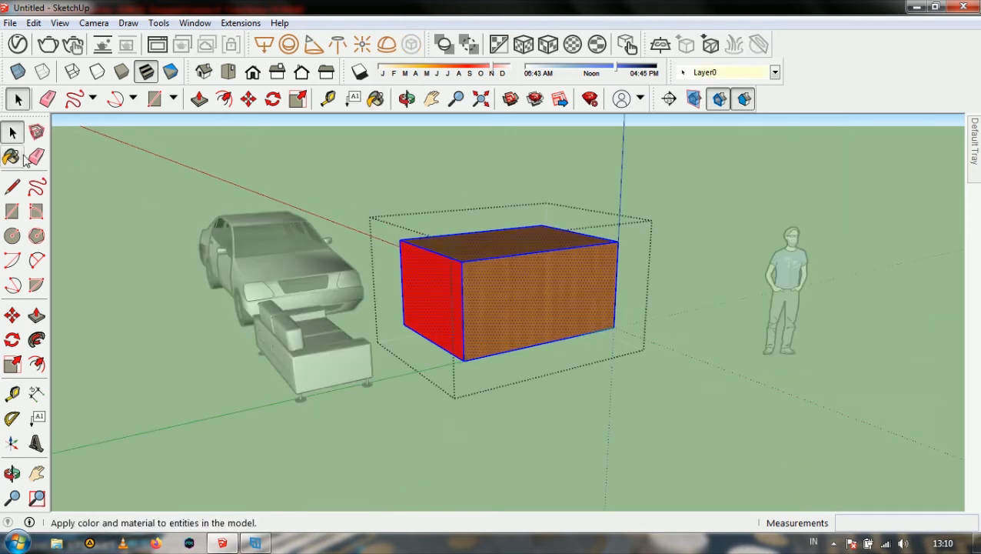
{"action": "left_click", "coordinate": [12, 157]}
{"action": "left_click", "coordinate": [507, 269]}
{"action": "left_click", "coordinate": [13, 132]}
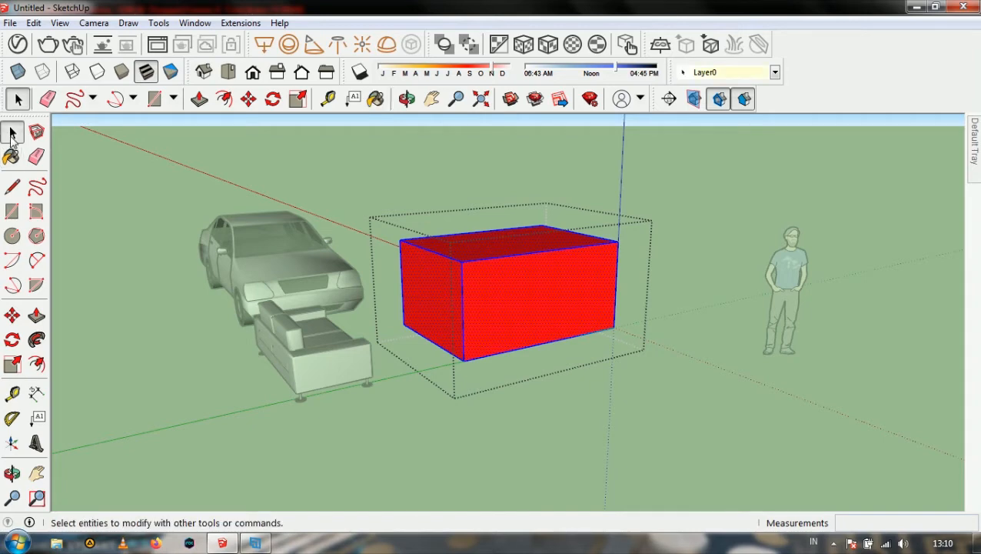
{"action": "left_click", "coordinate": [637, 298]}
{"action": "left_click", "coordinate": [593, 368]}
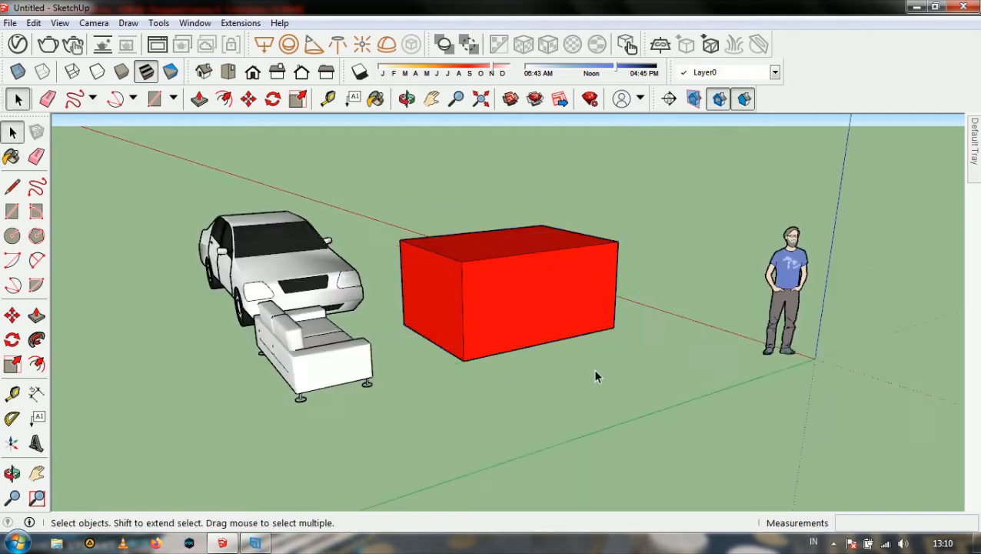
Open the box group for editing and paint two adjacent side faces with the light pink Color A02
{"action": "left_click", "coordinate": [554, 278]}
{"action": "triple_click", "coordinate": [542, 285]}
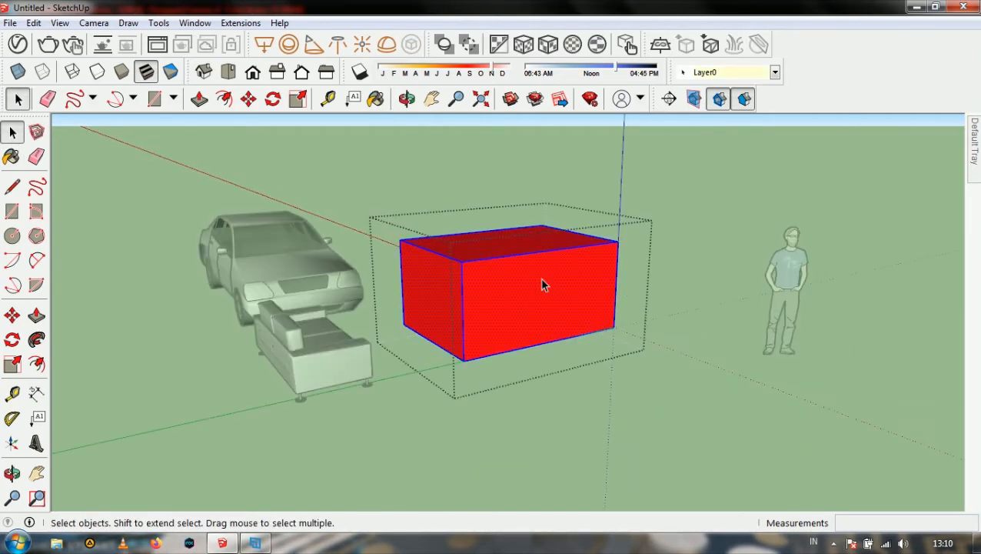
{"action": "left_click", "coordinate": [542, 285]}
{"action": "middle_click_drag", "start_coordinate": [541, 279], "coordinate": [341, 262]}
{"action": "middle_click_drag", "start_coordinate": [539, 314], "coordinate": [449, 283]}
{"action": "scroll", "coordinate": [470, 240], "scroll_direction": "up", "scroll_amount": 2}
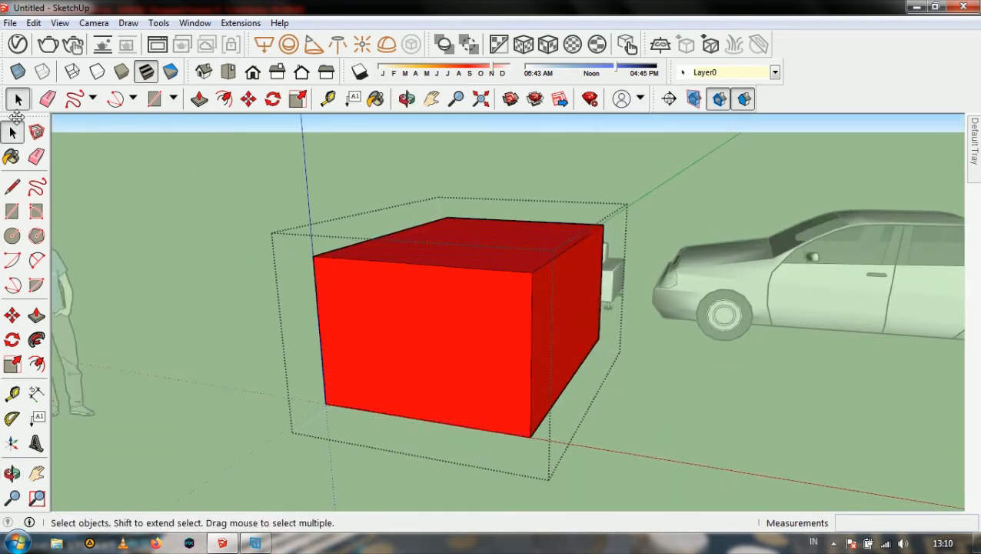
{"action": "left_click", "coordinate": [11, 157]}
{"action": "mouse_move", "coordinate": [974, 135]}
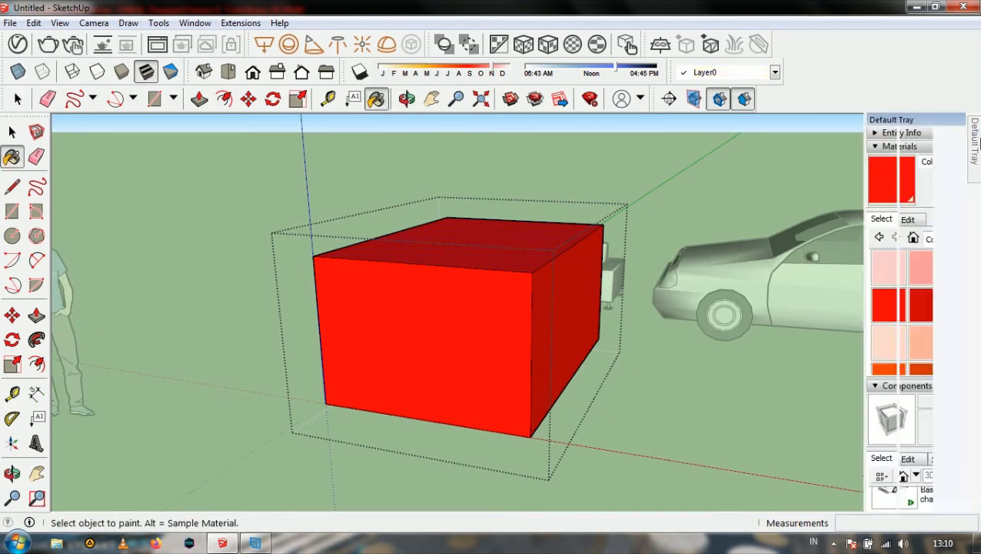
{"action": "left_click", "coordinate": [823, 267]}
{"action": "left_click", "coordinate": [525, 300]}
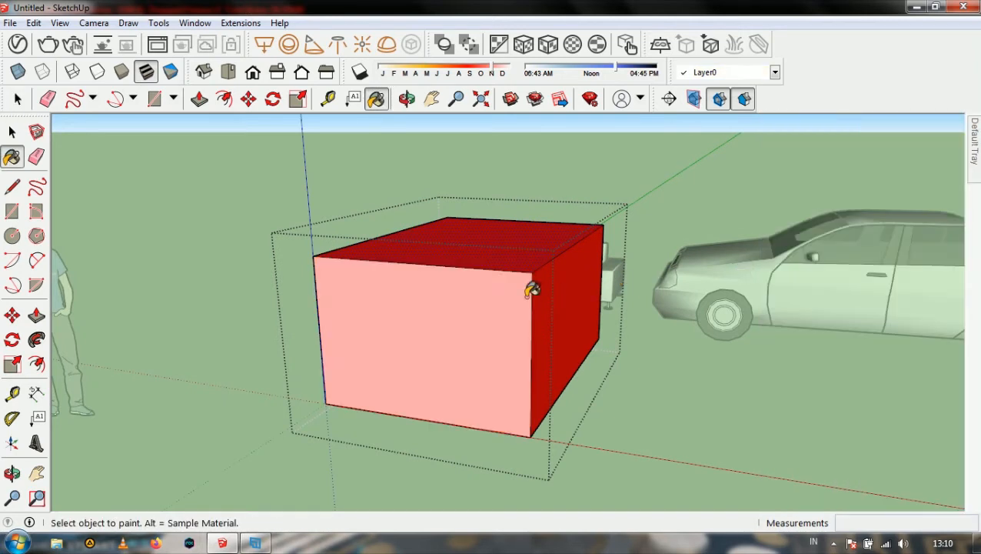
{"action": "left_click", "coordinate": [579, 278]}
Paint the box's top face and its two remaining visible side faces with the darkest red from the Colors collection, and close the group
{"action": "mouse_move", "coordinate": [975, 158]}
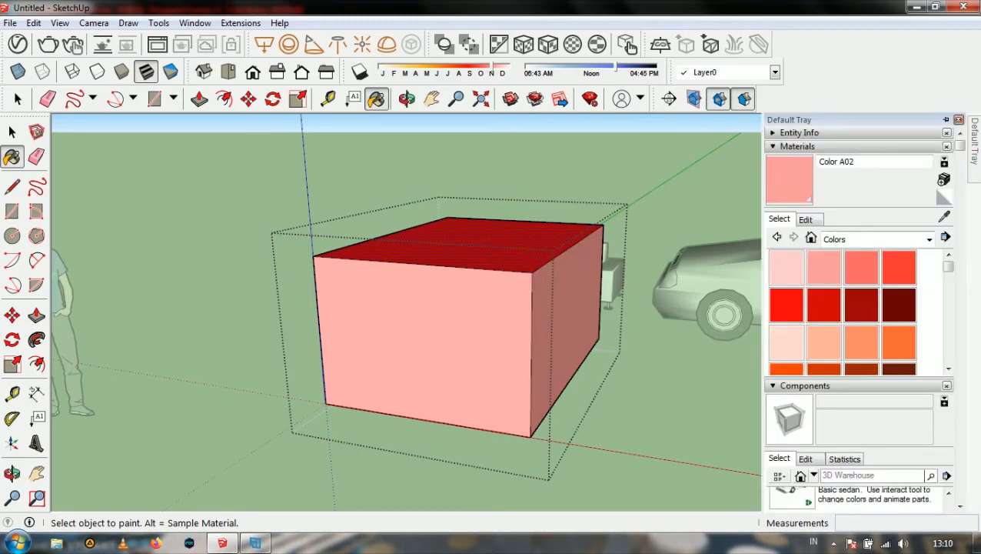
{"action": "left_click", "coordinate": [889, 308]}
{"action": "left_click", "coordinate": [526, 238]}
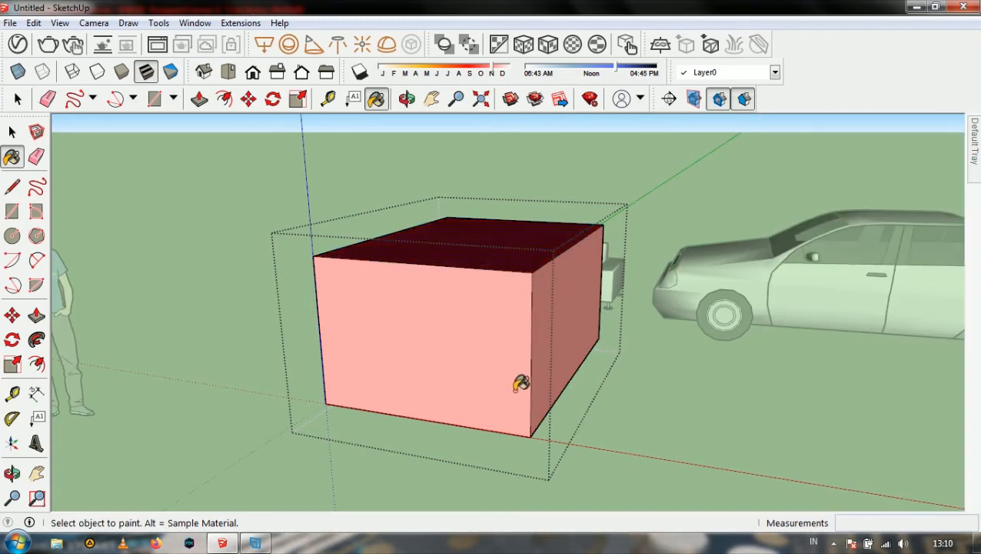
{"action": "mouse_move", "coordinate": [521, 382]}
{"action": "middle_mouse_down"}
{"action": "mouse_move", "coordinate": [455, 269]}
{"action": "mouse_move", "coordinate": [692, 372]}
{"action": "middle_mouse_up"}
{"action": "left_click", "coordinate": [508, 289]}
{"action": "middle_click_drag", "start_coordinate": [509, 289], "coordinate": [679, 306]}
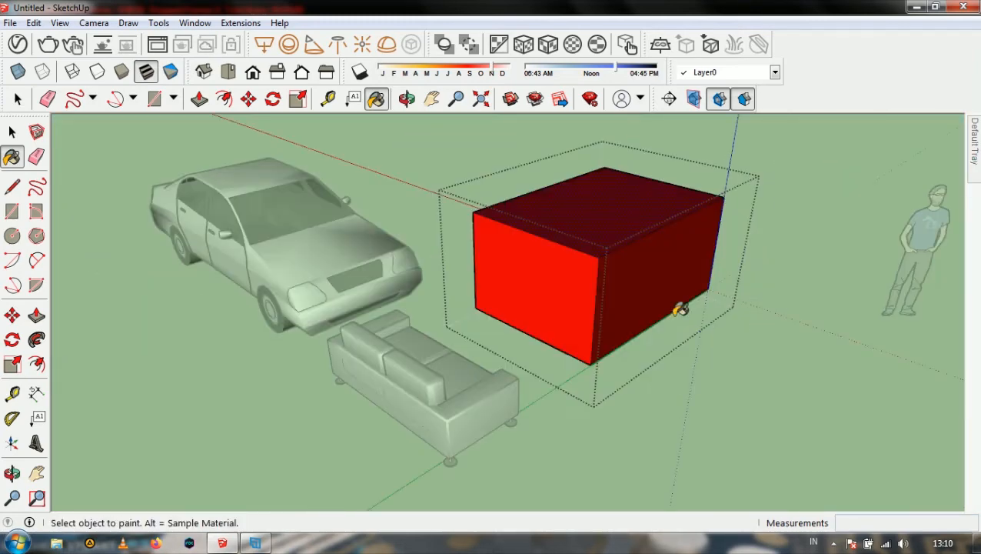
{"action": "left_click", "coordinate": [581, 285]}
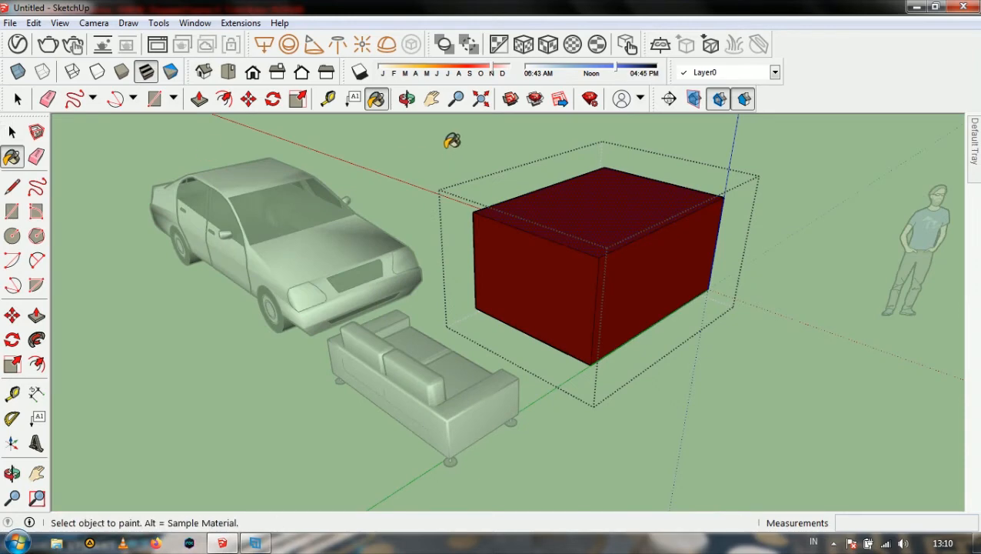
{"action": "left_click", "coordinate": [12, 132]}
{"action": "left_click", "coordinate": [422, 143]}
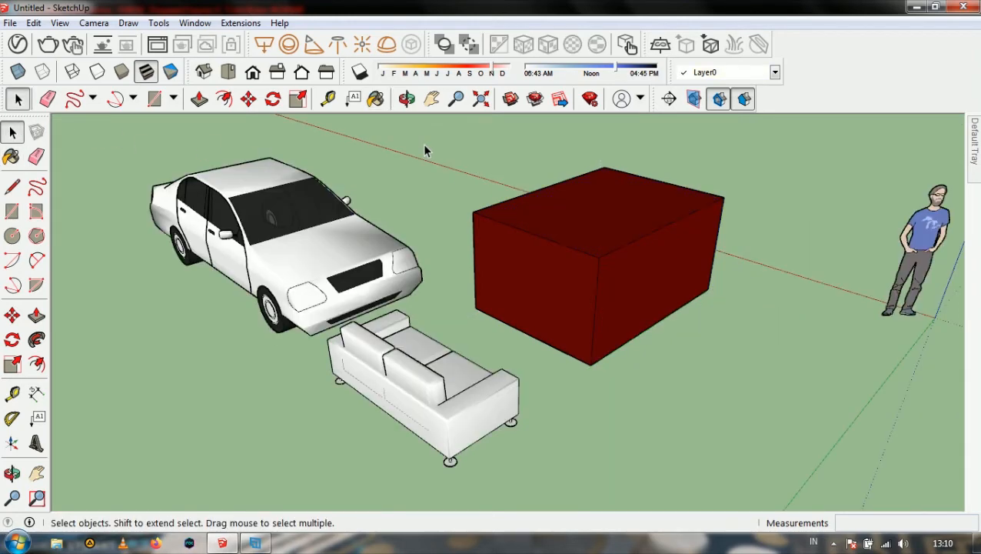
Reopen the dark red box group for editing and close it again without changing it
{"action": "scroll", "coordinate": [481, 233], "scroll_direction": "down", "scroll_amount": 3}
{"action": "scroll", "coordinate": [462, 158], "scroll_direction": "up", "scroll_amount": 4}
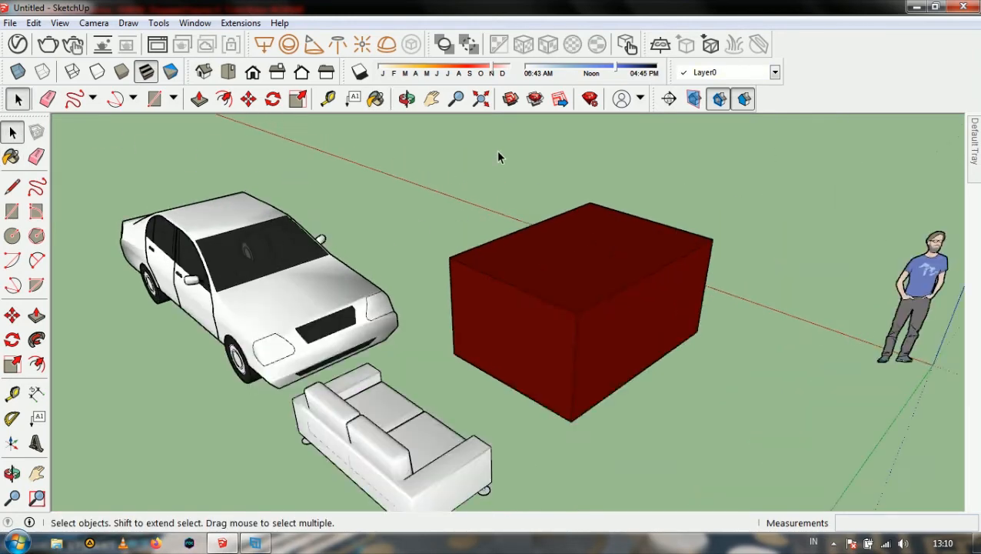
{"action": "double_click", "coordinate": [602, 270]}
{"action": "left_click", "coordinate": [472, 171]}
{"action": "middle_click_drag", "start_coordinate": [495, 168], "coordinate": [486, 270]}
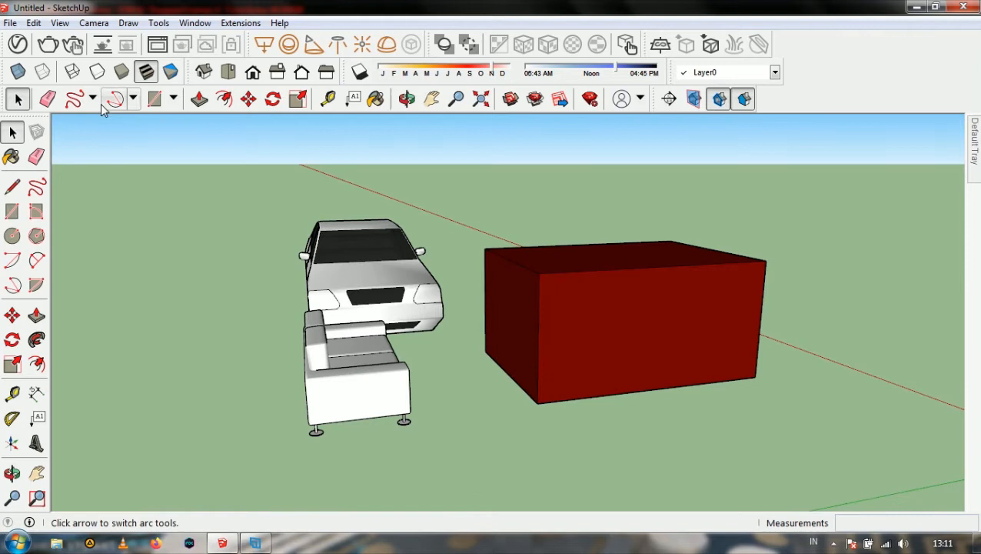
Turn on the Camera toolbar, dock it beside the Section toolbar, and close the Toolbars dialog
{"action": "left_click", "coordinate": [33, 23]}
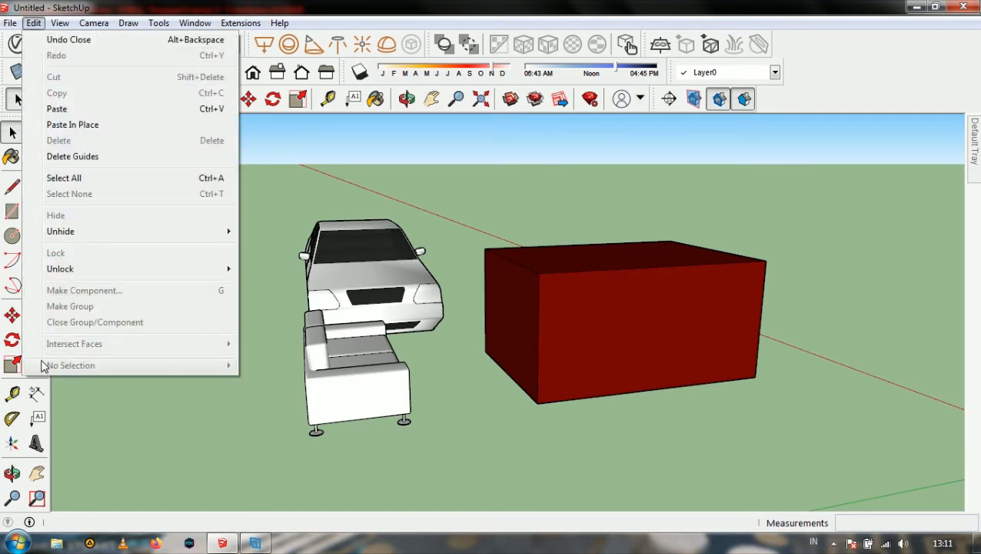
{"action": "mouse_move", "coordinate": [61, 24]}
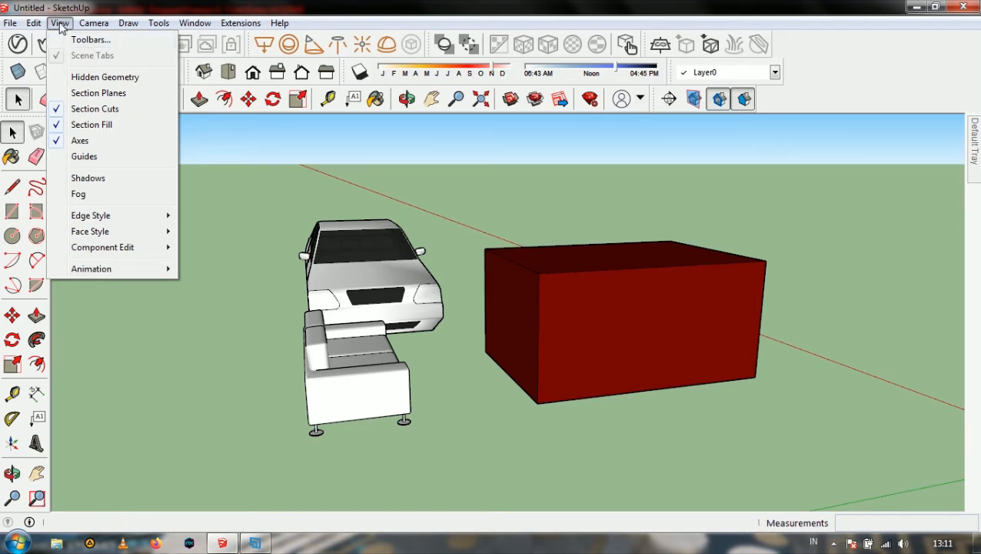
{"action": "left_click", "coordinate": [73, 40]}
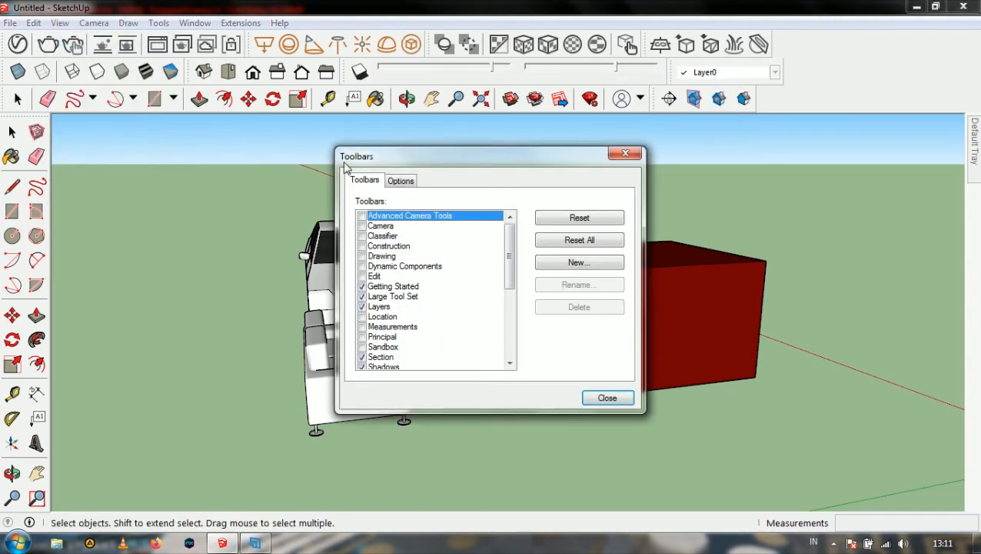
{"action": "left_click_drag", "start_coordinate": [423, 160], "coordinate": [396, 89]}
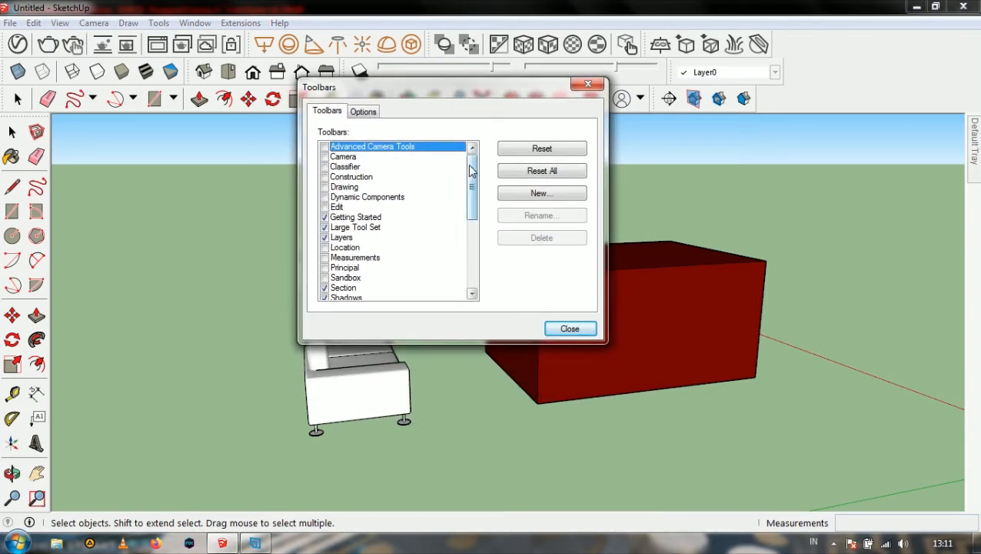
{"action": "mouse_move", "coordinate": [472, 165]}
{"action": "left_mouse_down"}
{"action": "mouse_move", "coordinate": [471, 226]}
{"action": "mouse_move", "coordinate": [468, 147]}
{"action": "left_mouse_up"}
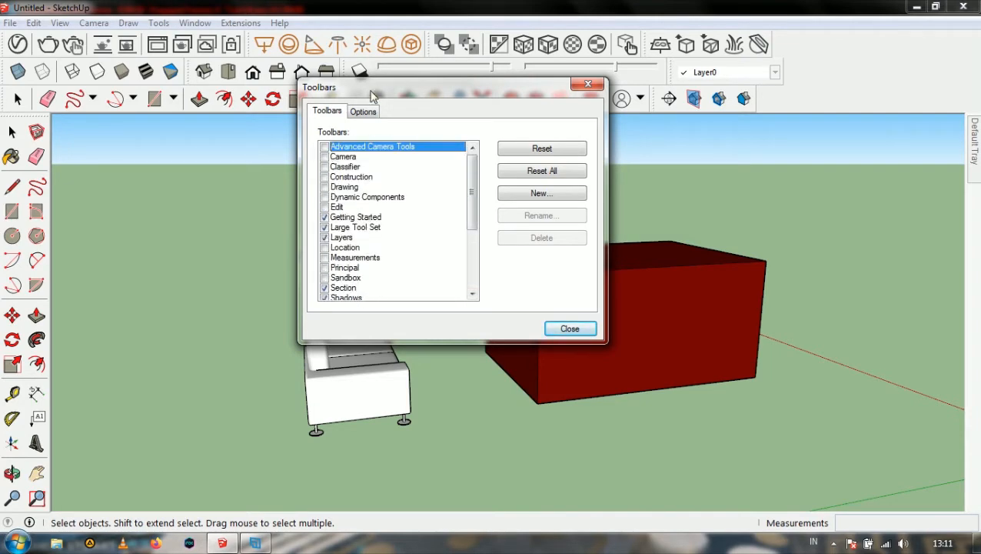
{"action": "left_click_drag", "start_coordinate": [372, 95], "coordinate": [428, 137]}
{"action": "left_click", "coordinate": [378, 200]}
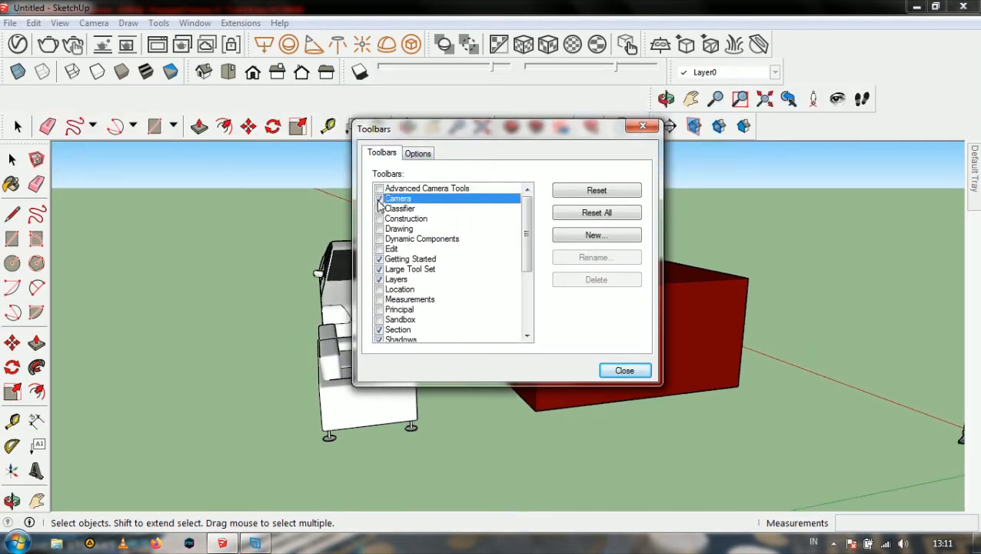
{"action": "left_click", "coordinate": [379, 199]}
{"action": "left_click", "coordinate": [379, 199]}
{"action": "left_click_drag", "start_coordinate": [652, 100], "coordinate": [773, 143]}
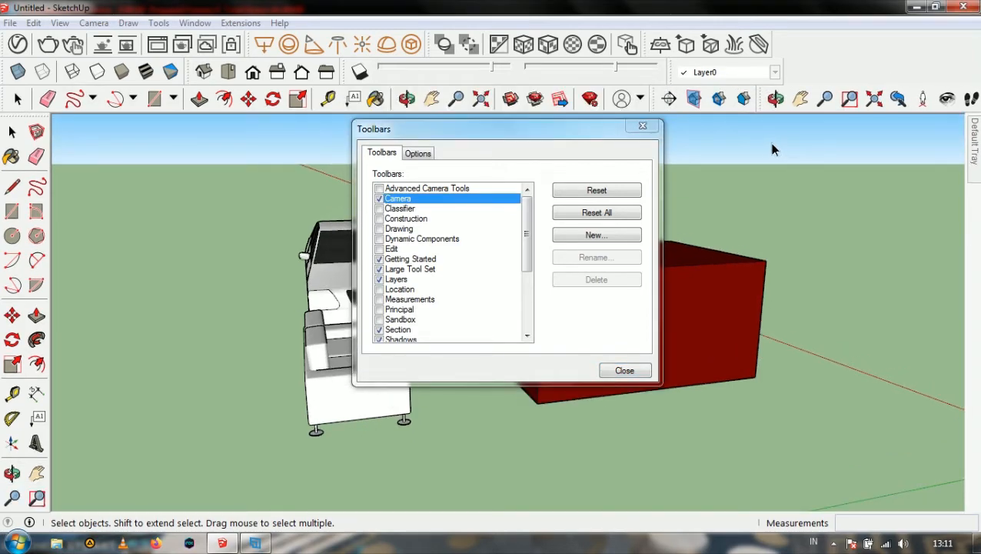
{"action": "left_click", "coordinate": [643, 126]}
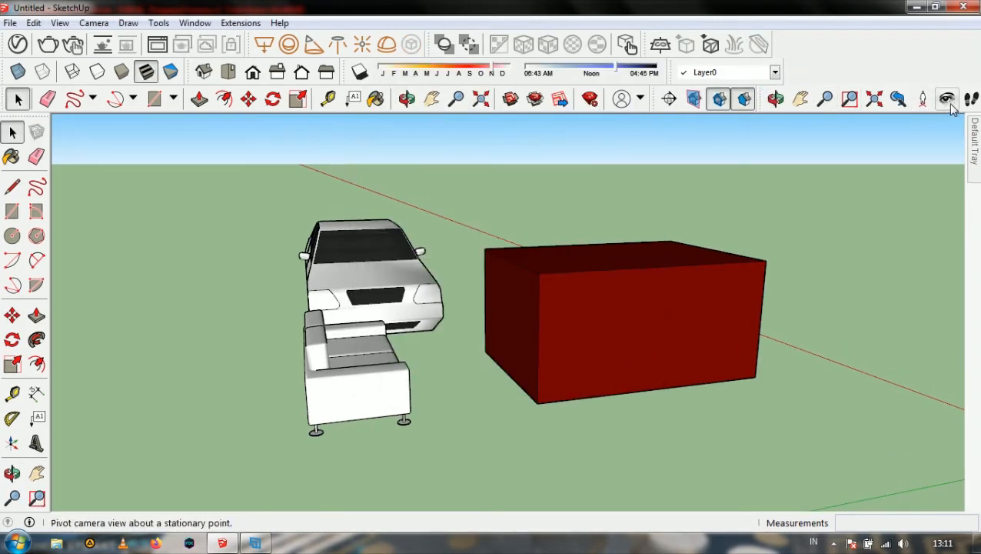
Try the Walk tool, and turn the camera around the couch with Look Around
{"action": "left_click", "coordinate": [972, 99]}
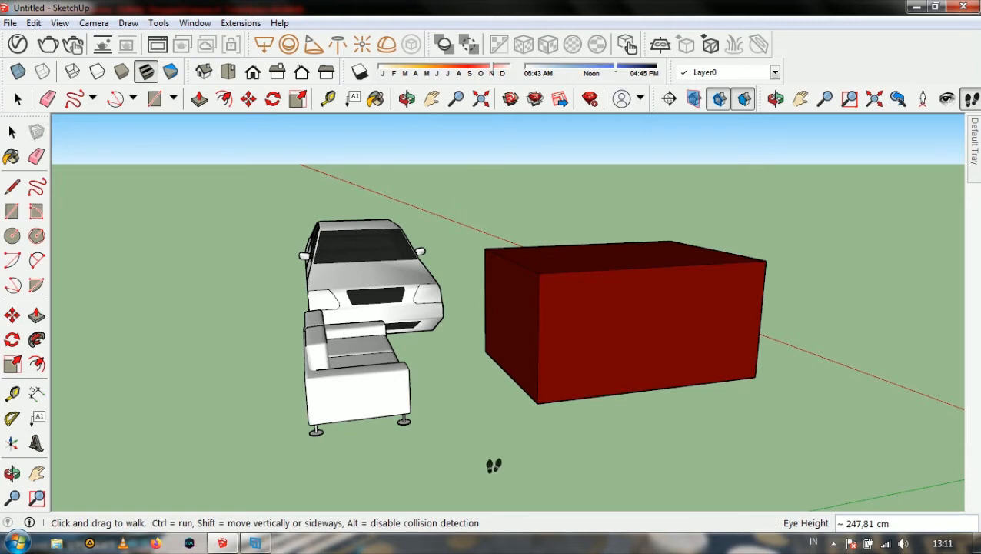
{"action": "scroll", "coordinate": [484, 329], "scroll_direction": "down", "scroll_amount": 3}
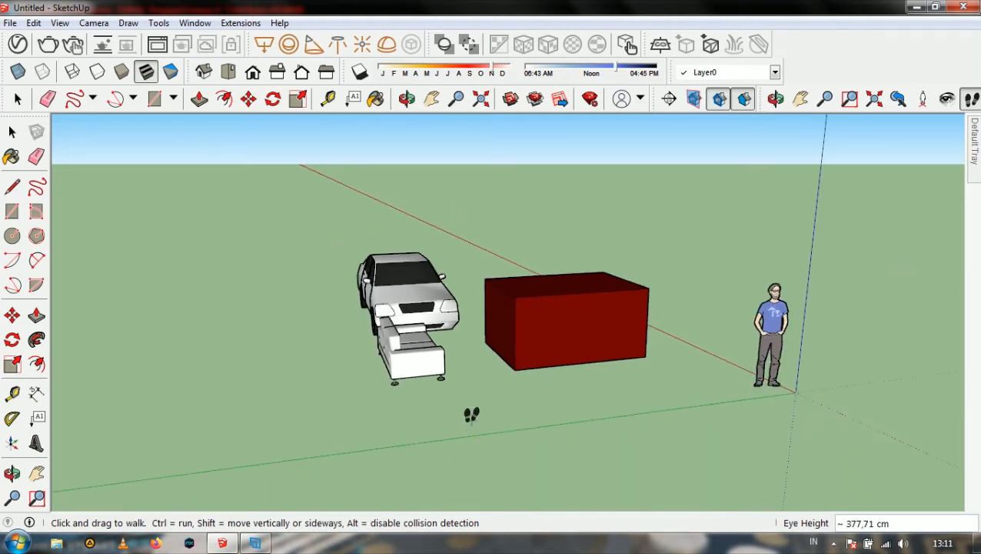
{"action": "left_click", "coordinate": [946, 99]}
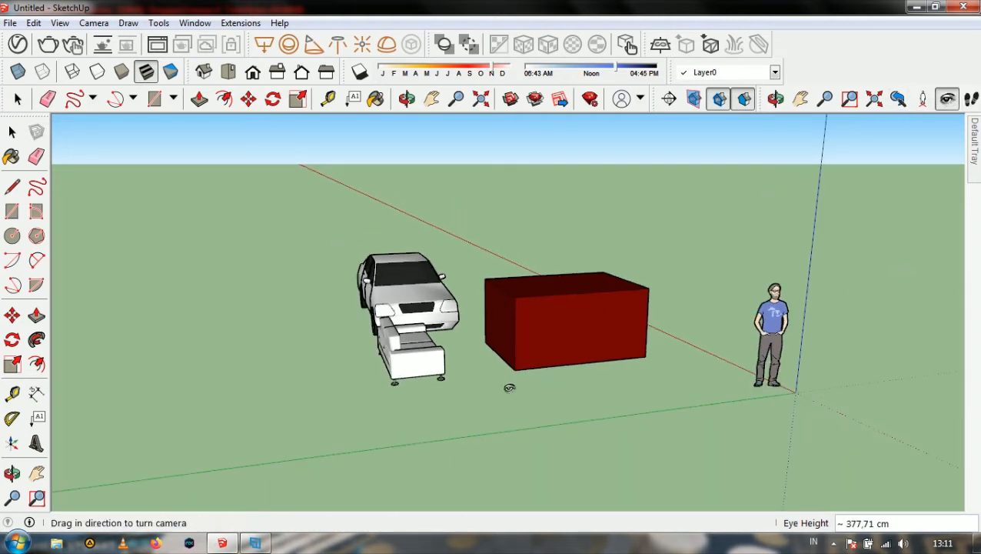
{"action": "scroll", "coordinate": [472, 400], "scroll_direction": "up", "scroll_amount": 6}
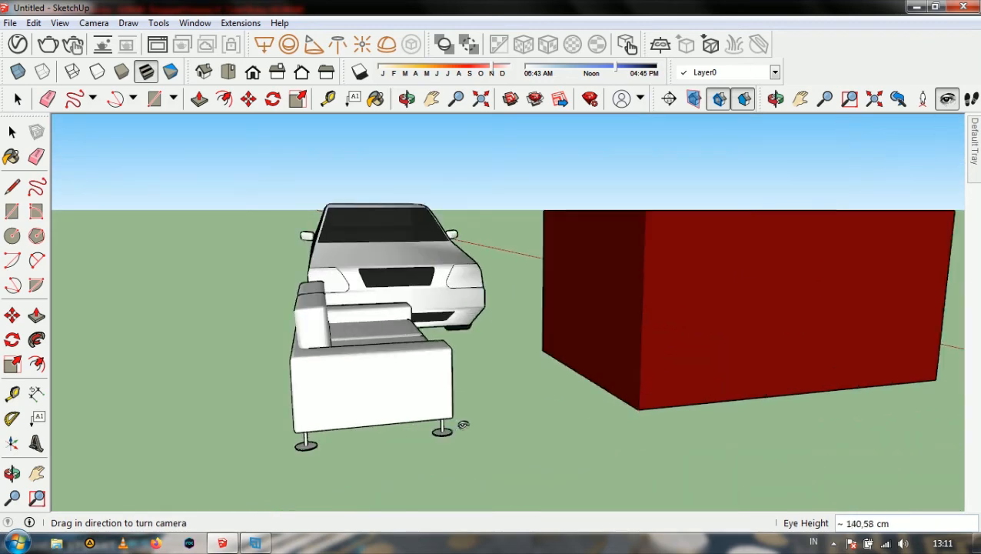
{"action": "middle_click_drag", "start_coordinate": [466, 423], "coordinate": [469, 392]}
{"action": "left_click_drag", "start_coordinate": [369, 232], "coordinate": [642, 222]}
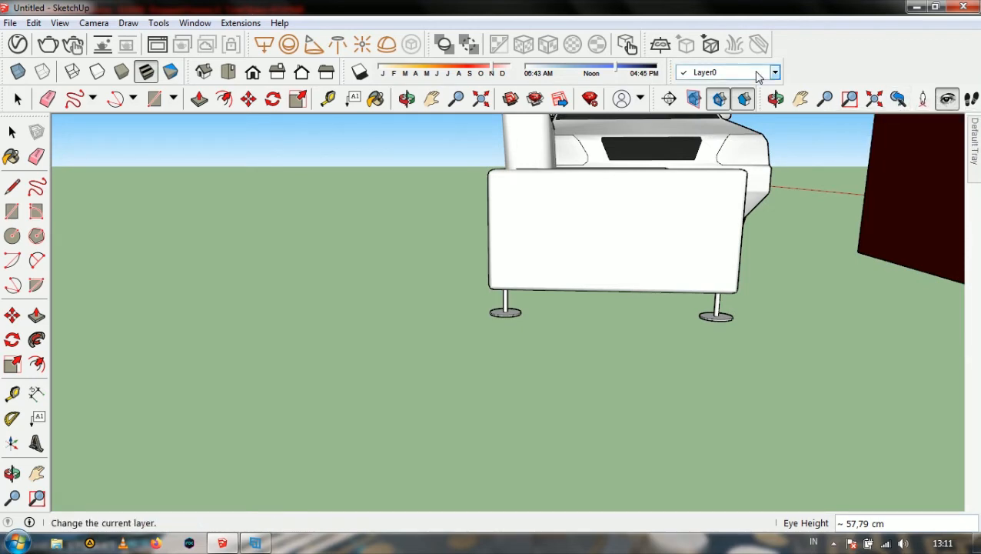
Turn on the Classifier toolbar, view the Classifications and Animation pages it leads to in Model Info, and turn the toolbar off
{"action": "left_click", "coordinate": [60, 23]}
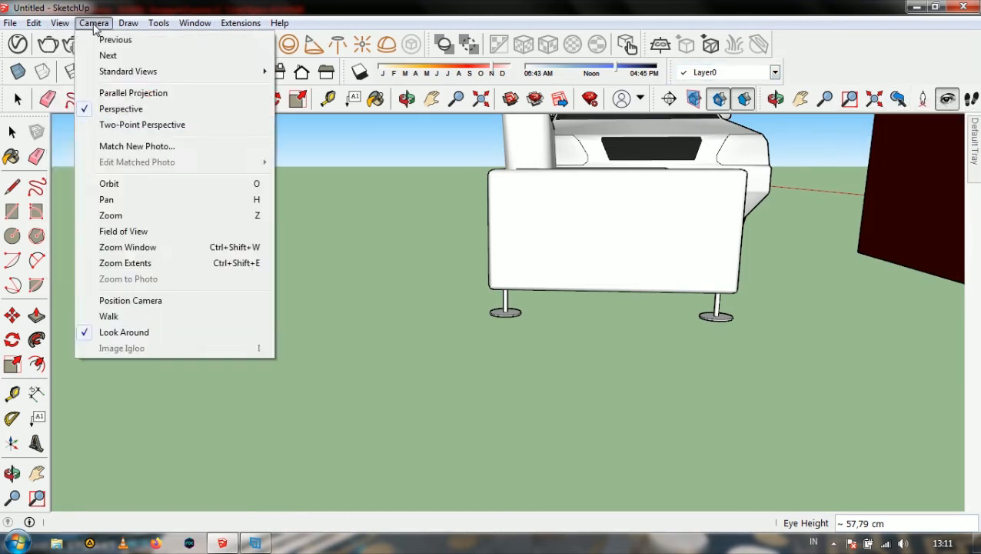
{"action": "left_click", "coordinate": [90, 40]}
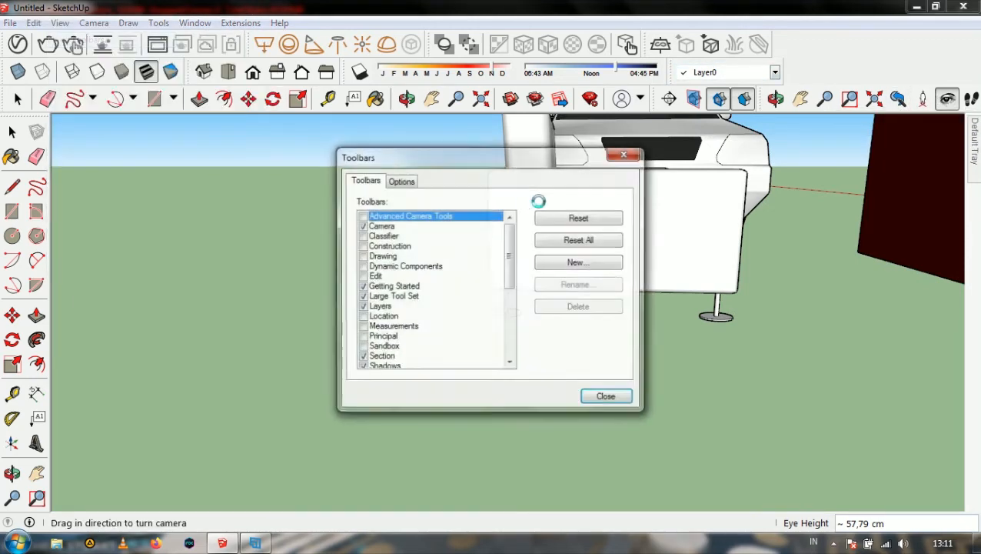
{"action": "left_click", "coordinate": [362, 237]}
{"action": "left_click", "coordinate": [363, 237]}
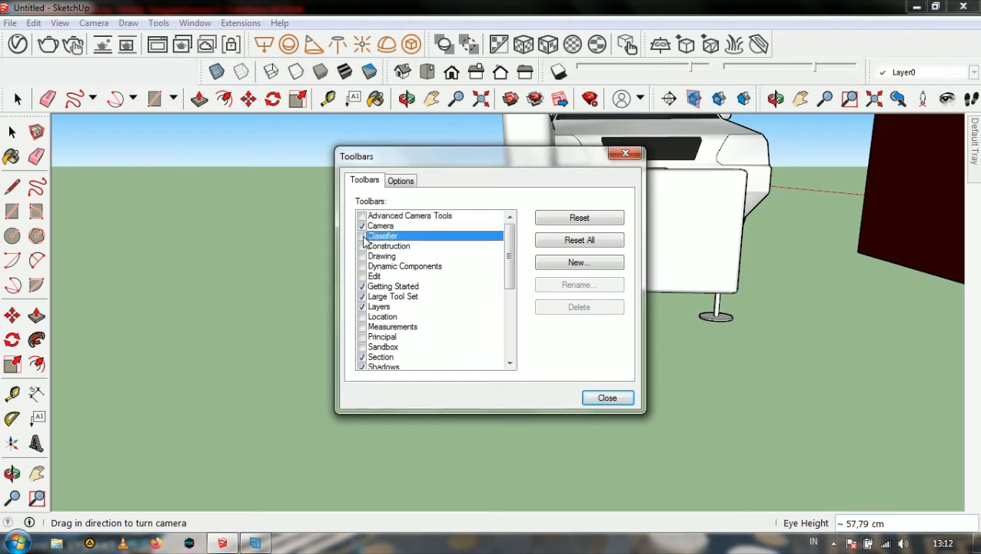
{"action": "left_click", "coordinate": [363, 237]}
{"action": "left_click", "coordinate": [163, 74]}
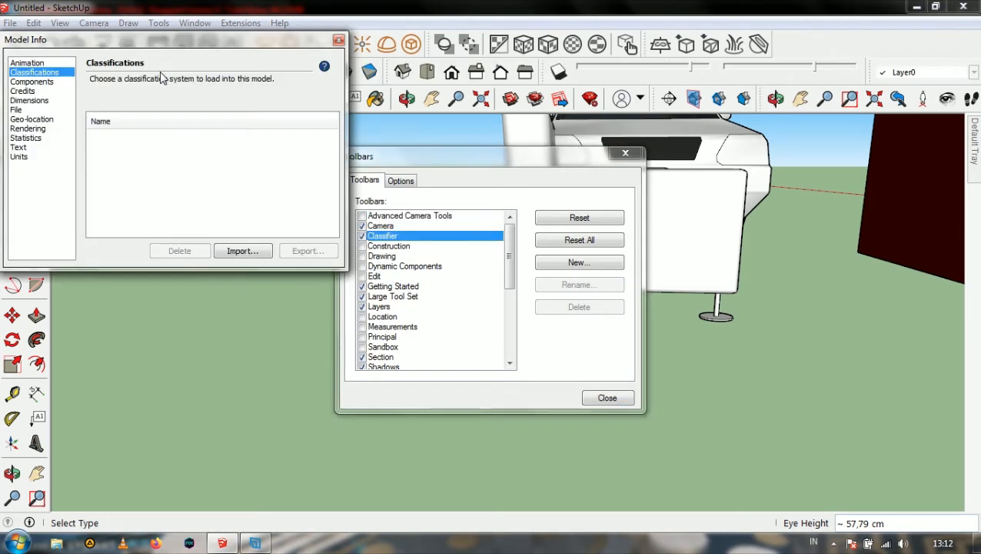
{"action": "left_click", "coordinate": [28, 62]}
{"action": "left_click_drag", "start_coordinate": [66, 48], "coordinate": [82, 93]}
{"action": "left_click", "coordinate": [358, 86]}
{"action": "left_click", "coordinate": [363, 237]}
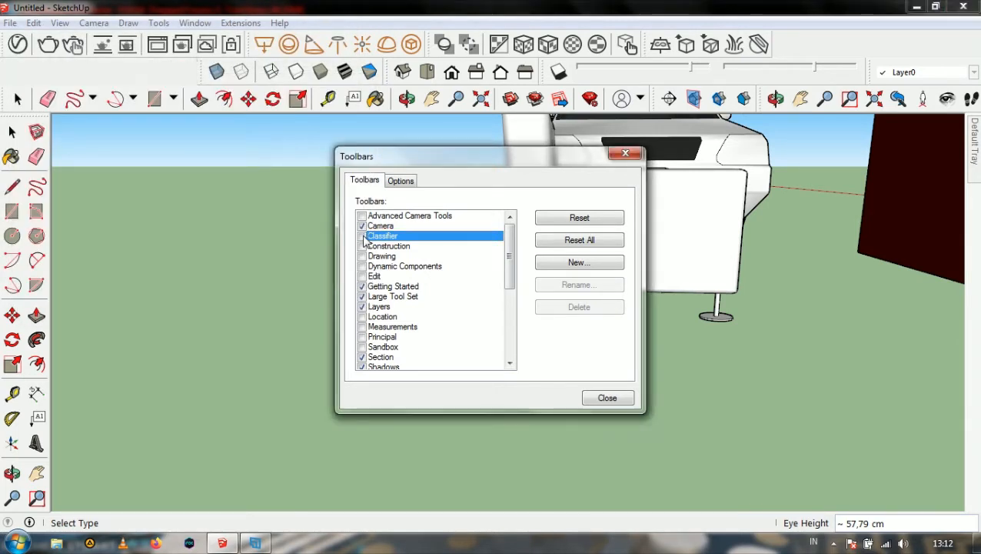
Turn on the Classifier toolbar again, review the Model Info pages from Animation through Dimensions, and turn the toolbar off
{"action": "left_click", "coordinate": [363, 236]}
{"action": "left_click", "coordinate": [166, 71]}
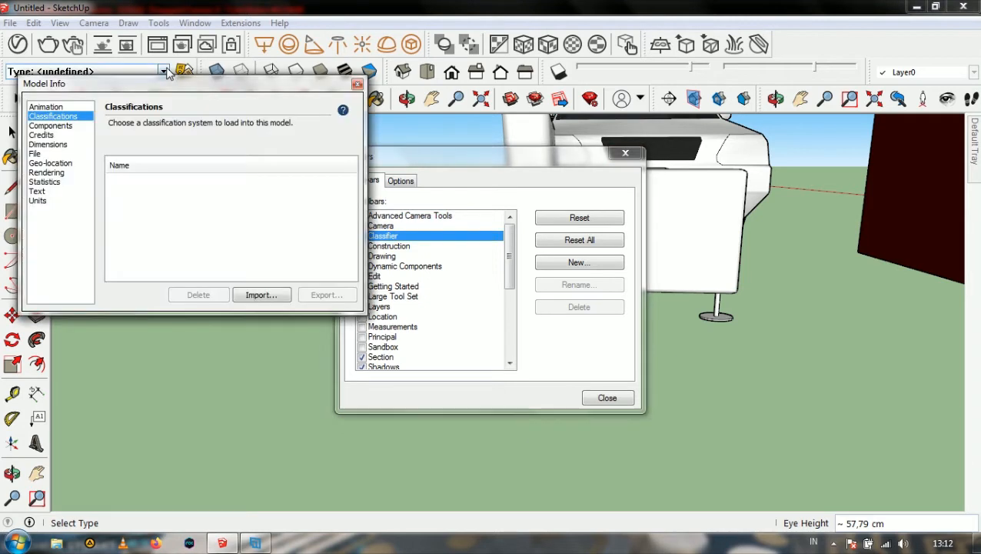
{"action": "left_click", "coordinate": [46, 107]}
{"action": "left_click", "coordinate": [54, 117]}
{"action": "left_click_drag", "start_coordinate": [74, 86], "coordinate": [80, 115]}
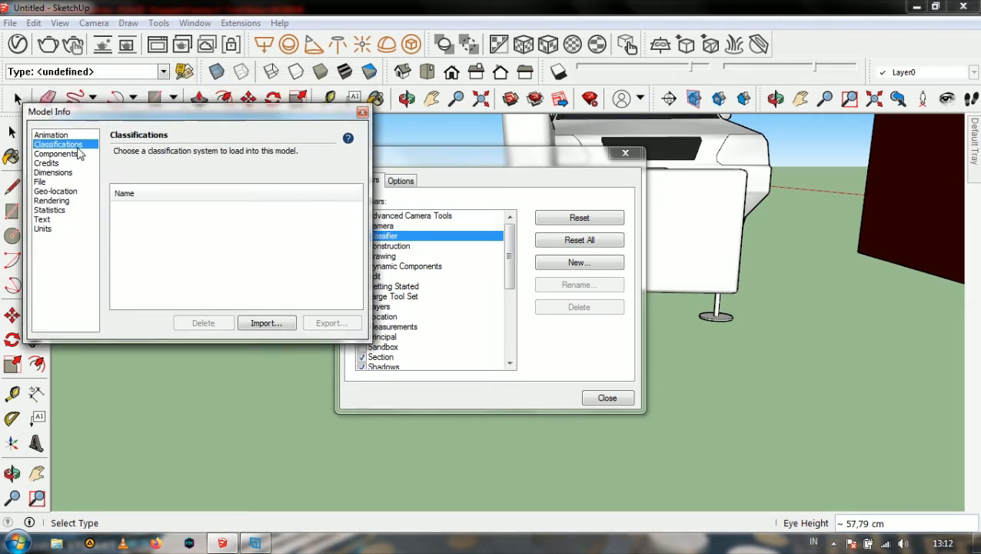
{"action": "left_click", "coordinate": [73, 136]}
{"action": "left_click", "coordinate": [74, 145]}
{"action": "left_click", "coordinate": [74, 154]}
{"action": "left_click", "coordinate": [72, 163]}
{"action": "left_click", "coordinate": [72, 173]}
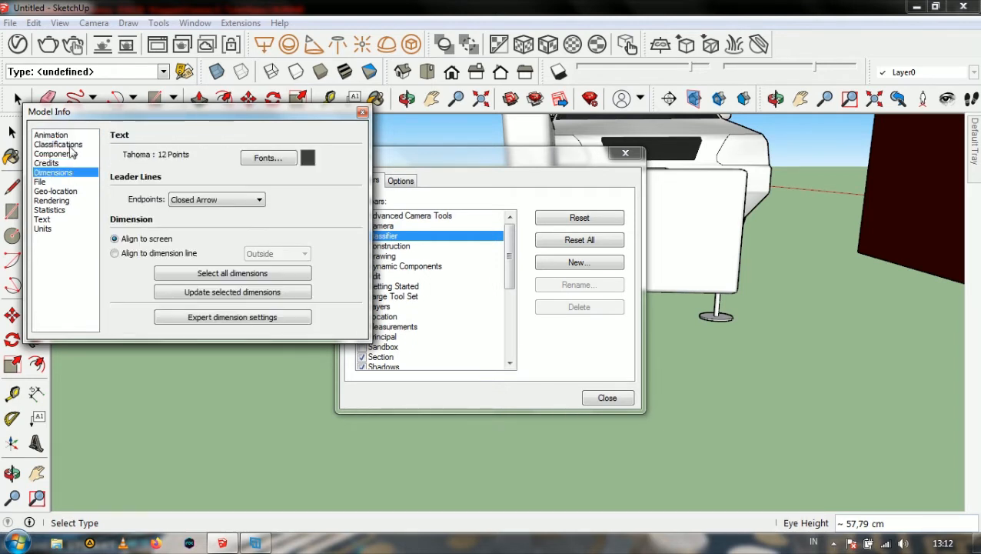
{"action": "left_click", "coordinate": [73, 145]}
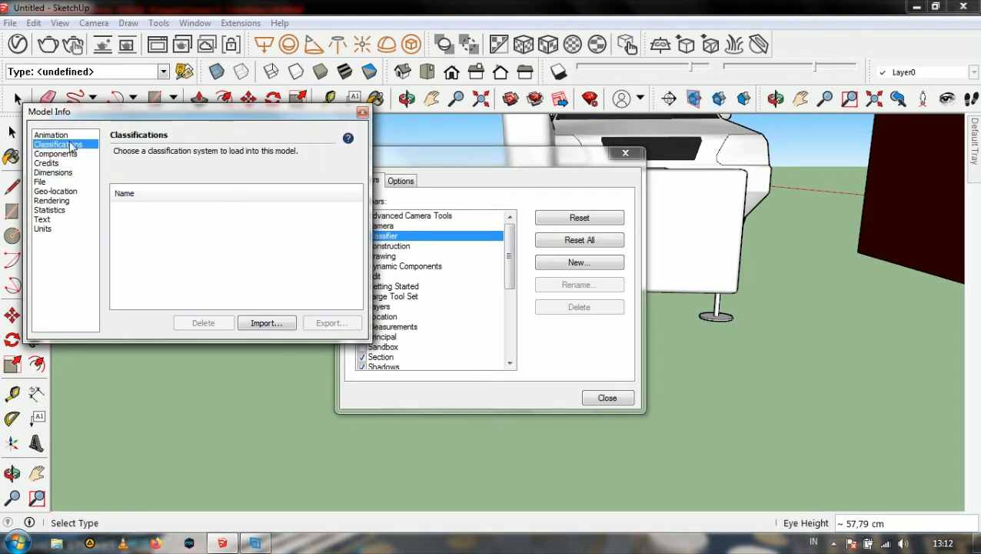
{"action": "left_click", "coordinate": [361, 113]}
{"action": "left_click", "coordinate": [362, 236]}
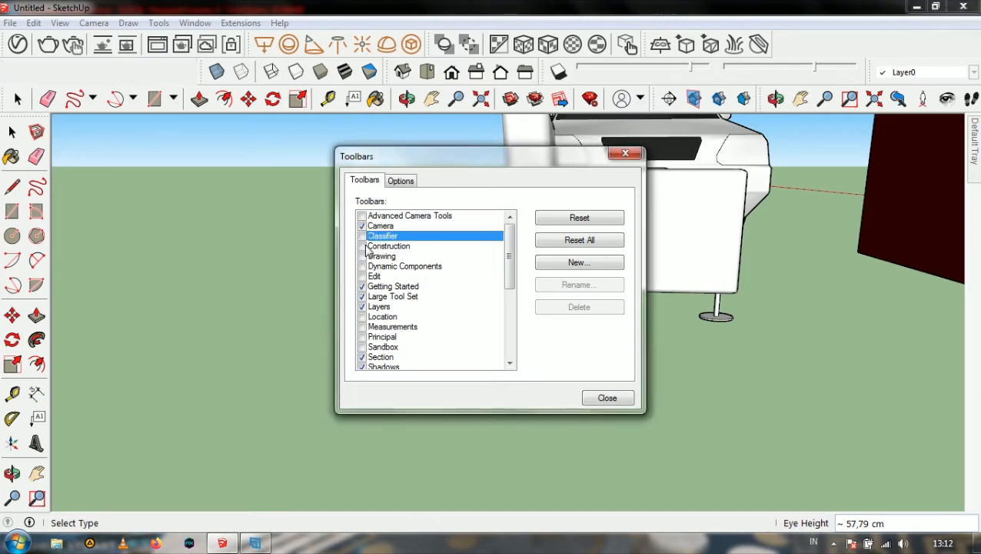
Show the Construction toolbar, look over its tools through to 3D Text, and hide the toolbar again
{"action": "left_click", "coordinate": [362, 246]}
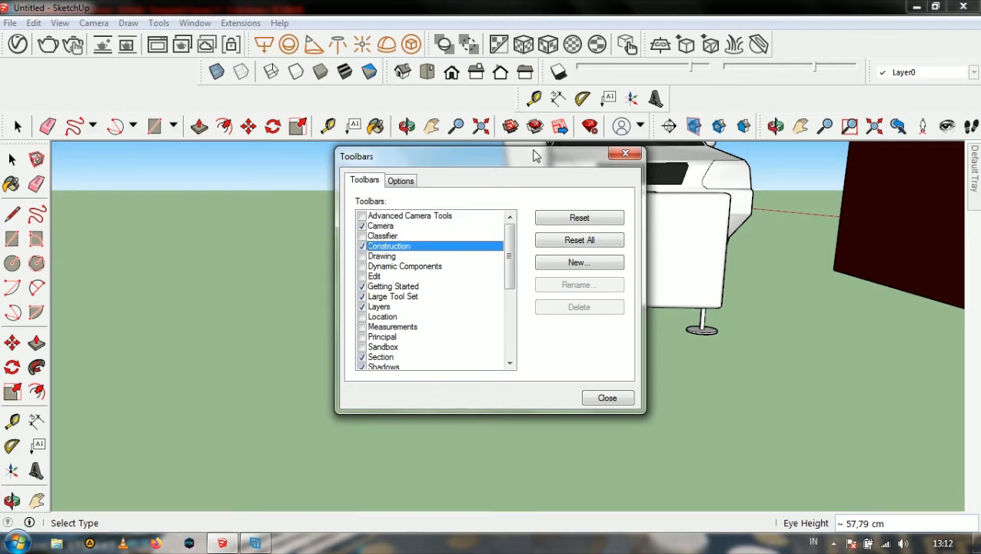
{"action": "left_click", "coordinate": [363, 246]}
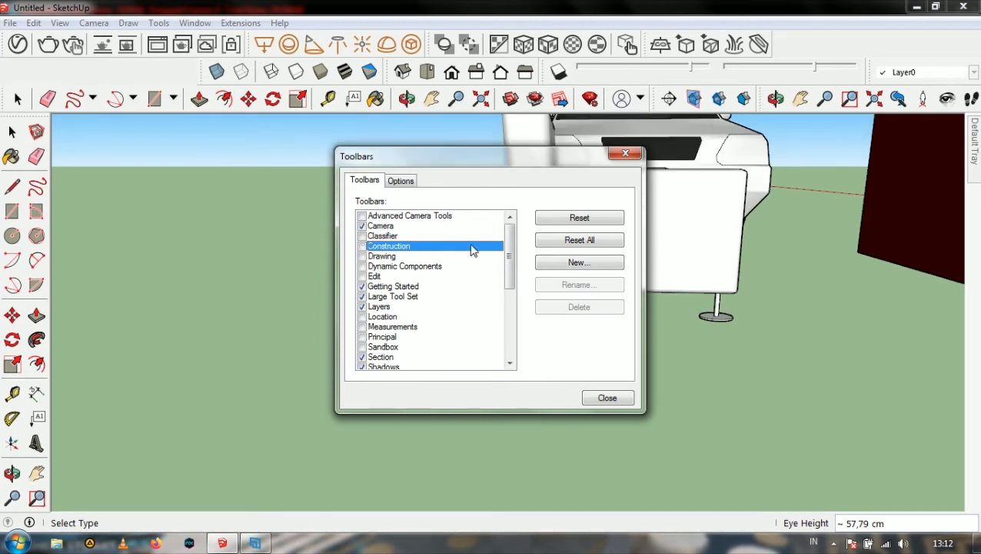
{"action": "left_click", "coordinate": [362, 246]}
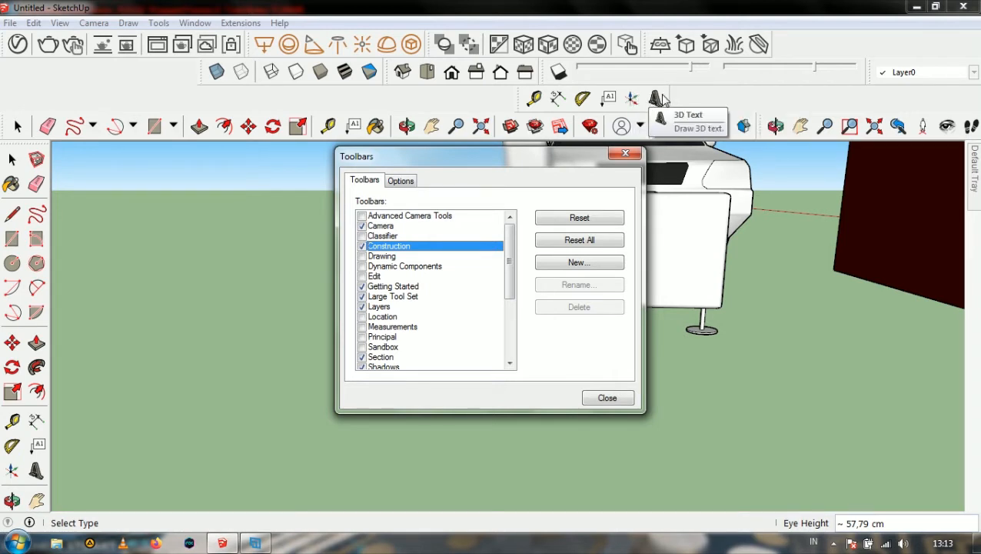
{"action": "left_click", "coordinate": [363, 246]}
Preview the Drawing toolbar and the Dynamic Components toolbar one after the other, hiding each again
{"action": "left_click", "coordinate": [362, 256]}
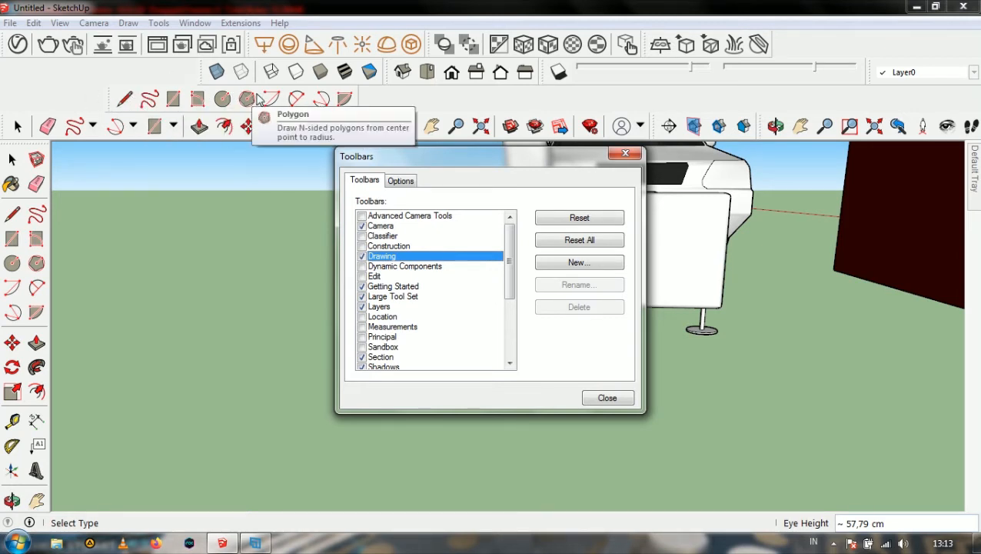
{"action": "left_click", "coordinate": [362, 256]}
{"action": "left_click", "coordinate": [362, 266]}
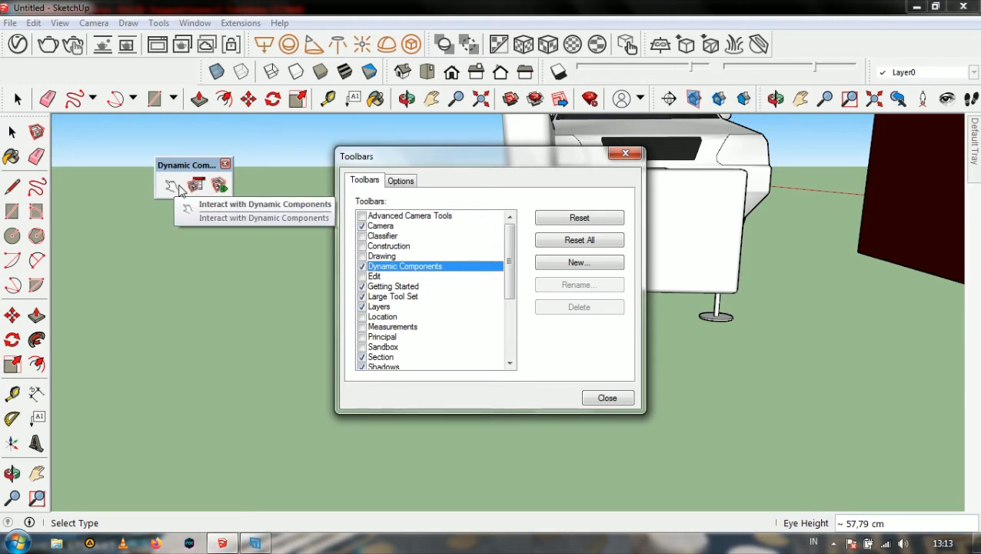
{"action": "left_click", "coordinate": [224, 164]}
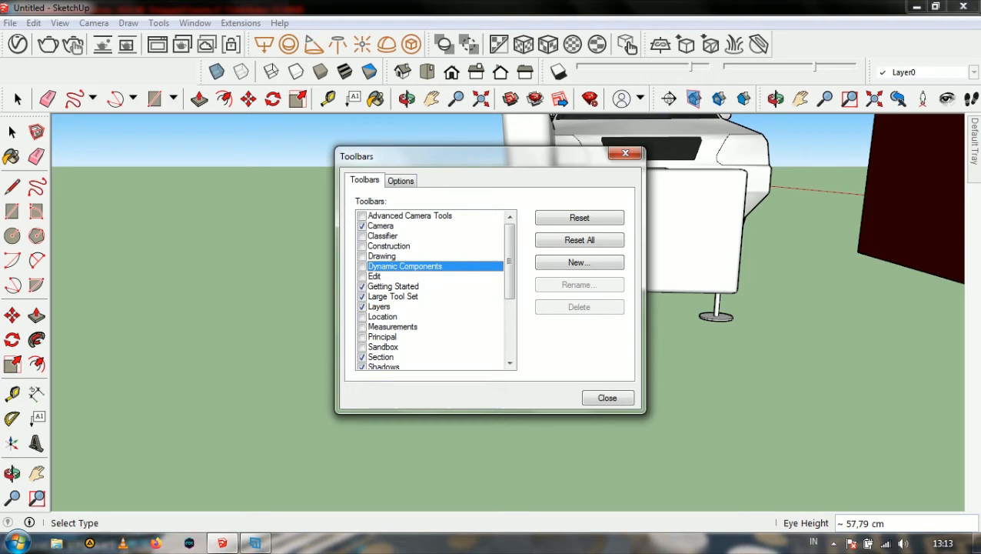
Show the Edit toolbar, look over its tools through to Offset, and hide the toolbar again
{"action": "left_click", "coordinate": [362, 276]}
{"action": "left_click", "coordinate": [362, 276]}
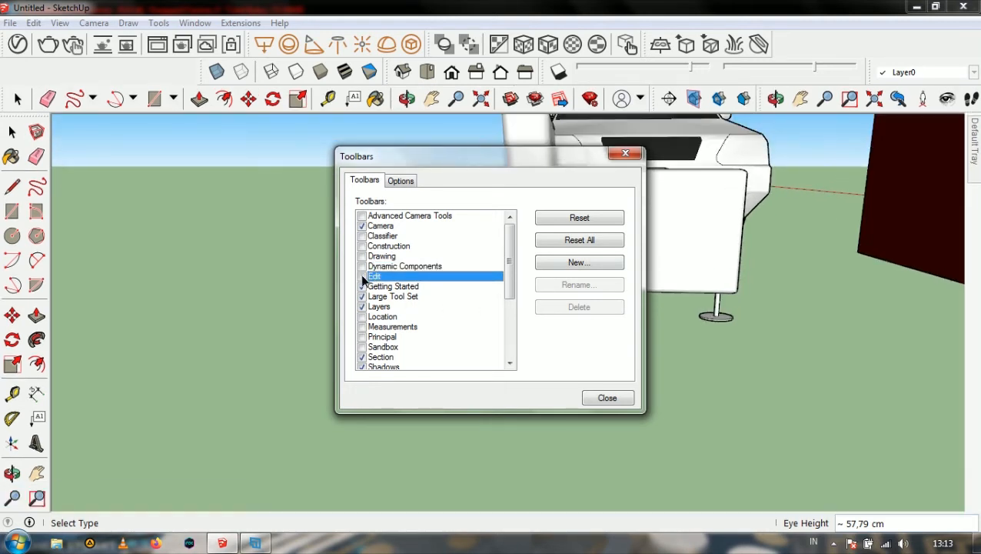
{"action": "left_click", "coordinate": [362, 276]}
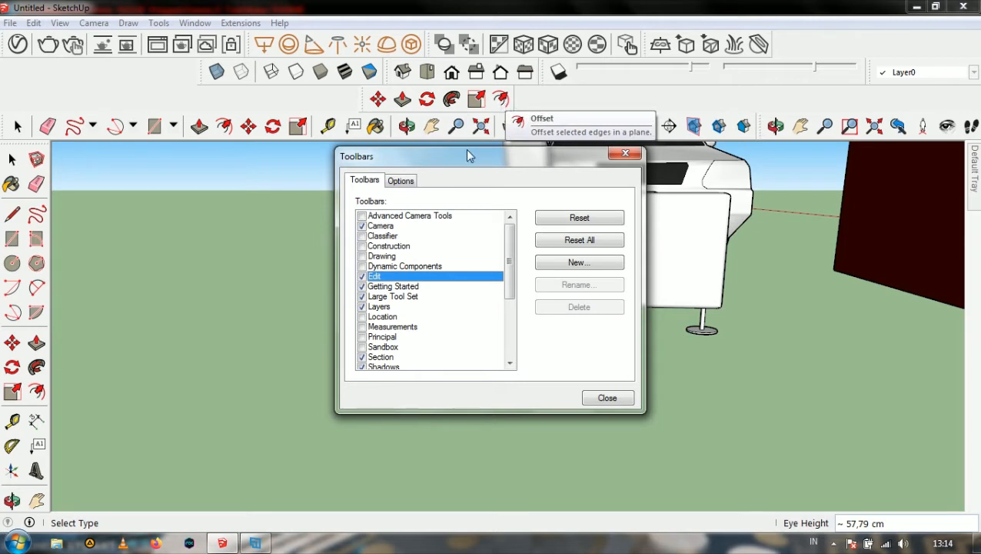
{"action": "left_click", "coordinate": [362, 277]}
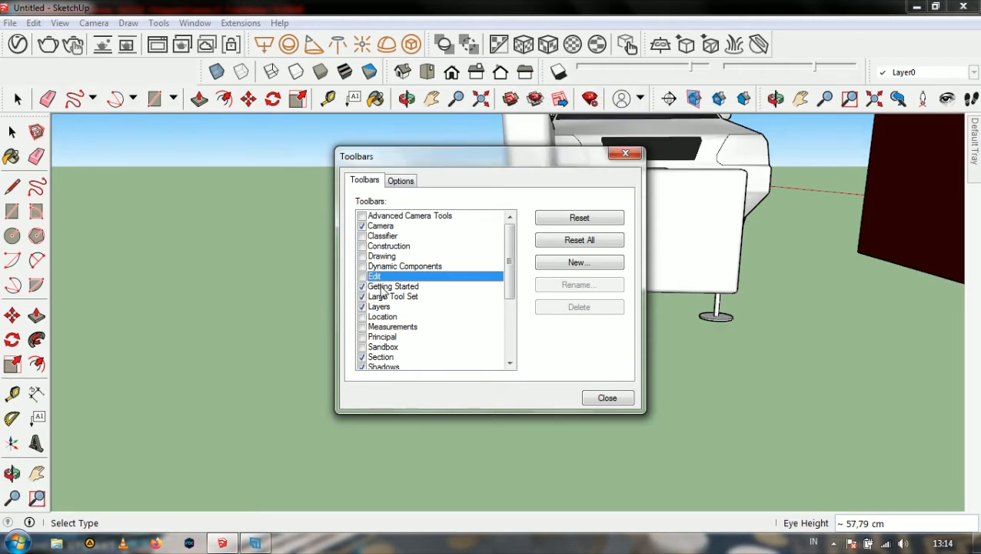
Toggle the Getting Started and Layers toolbars off and back on to identify them, and close the Toolbars dialog
{"action": "left_click", "coordinate": [364, 287]}
{"action": "left_click", "coordinate": [363, 287]}
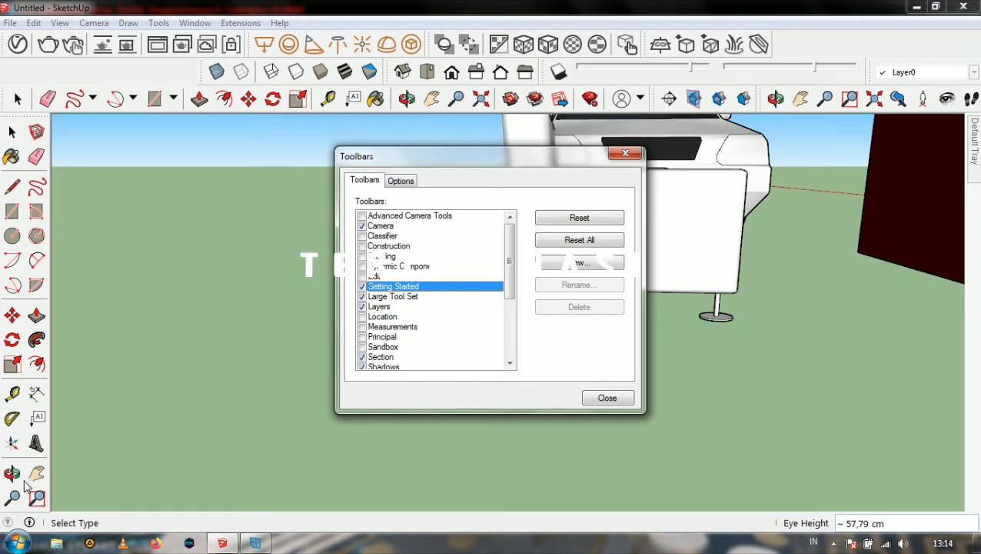
{"action": "left_click", "coordinate": [363, 307]}
{"action": "left_click", "coordinate": [363, 307]}
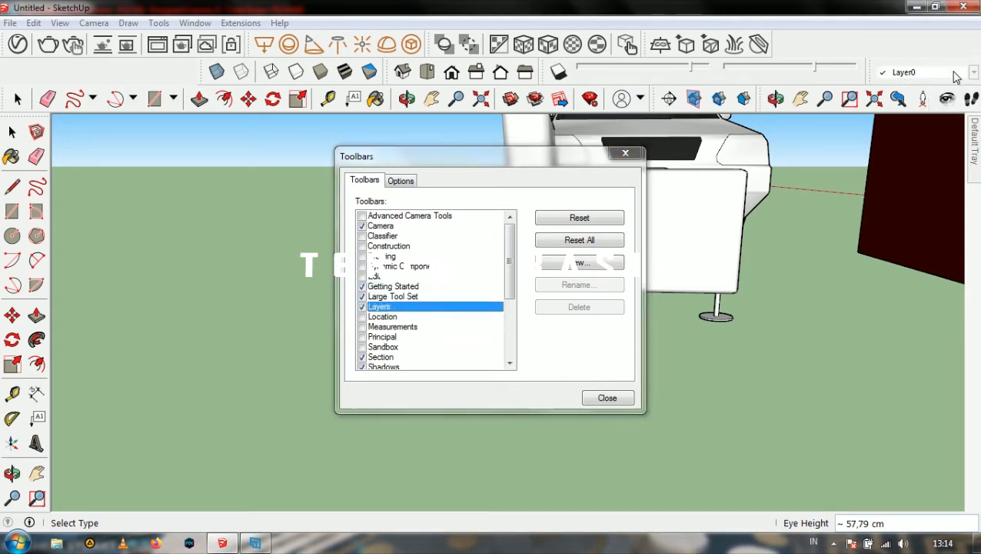
{"action": "left_click_drag", "start_coordinate": [530, 165], "coordinate": [376, 167]}
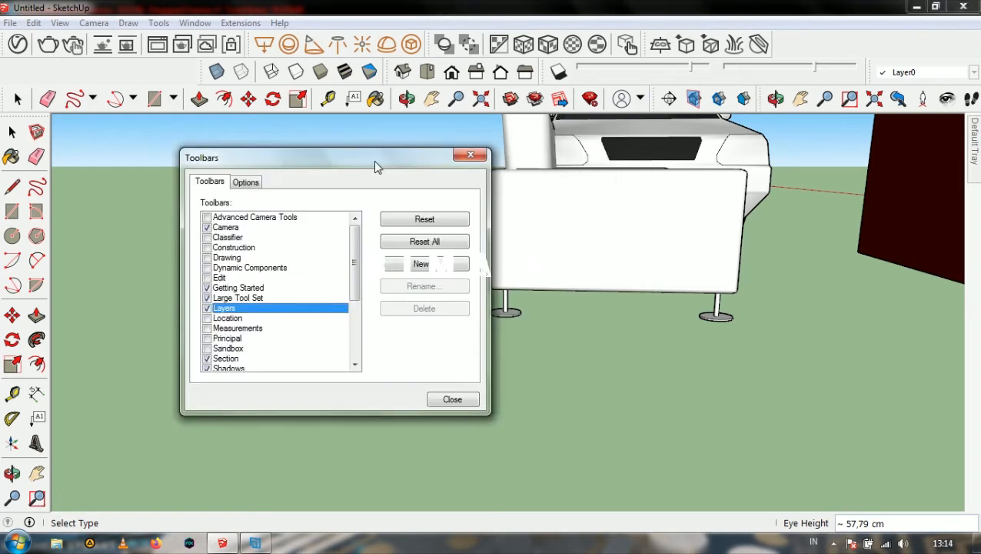
{"action": "scroll", "coordinate": [277, 292], "scroll_direction": "down", "scroll_amount": 4}
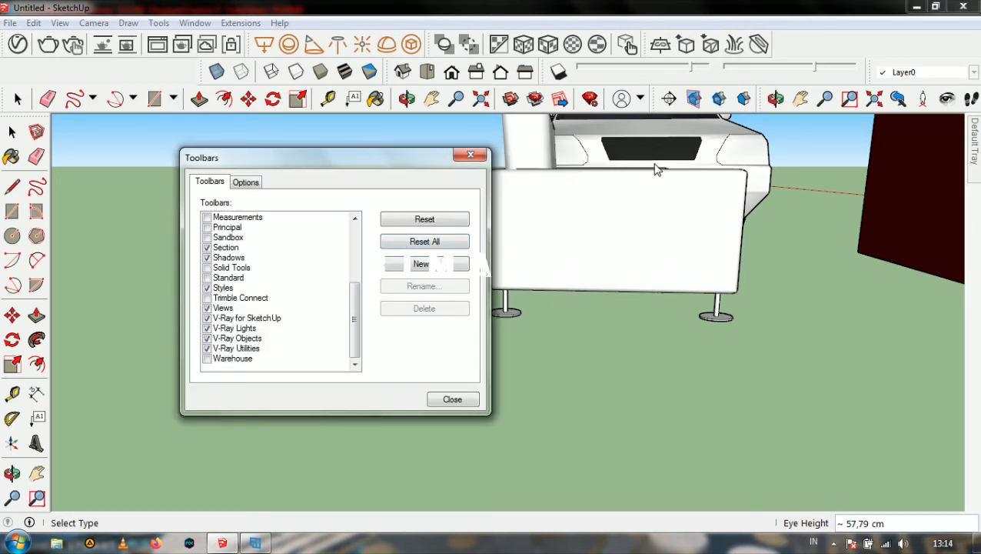
{"action": "left_click", "coordinate": [471, 155]}
Select the couch and view the layer choices for it in the Layers toolbar
{"action": "middle_click_drag", "start_coordinate": [545, 230], "coordinate": [368, 300]}
{"action": "scroll", "coordinate": [368, 300], "scroll_direction": "down", "scroll_amount": 2}
{"action": "key", "text": "space"}
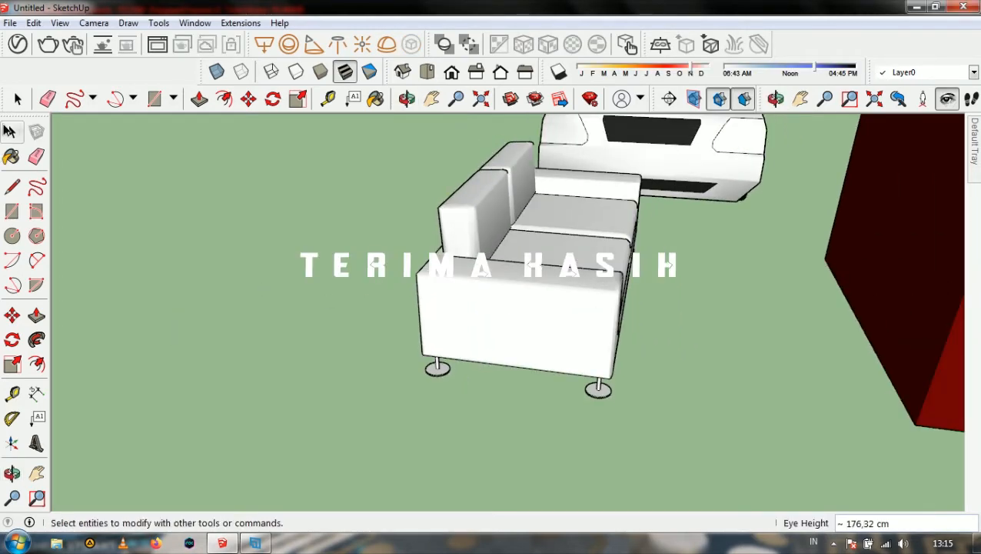
{"action": "left_click", "coordinate": [570, 192]}
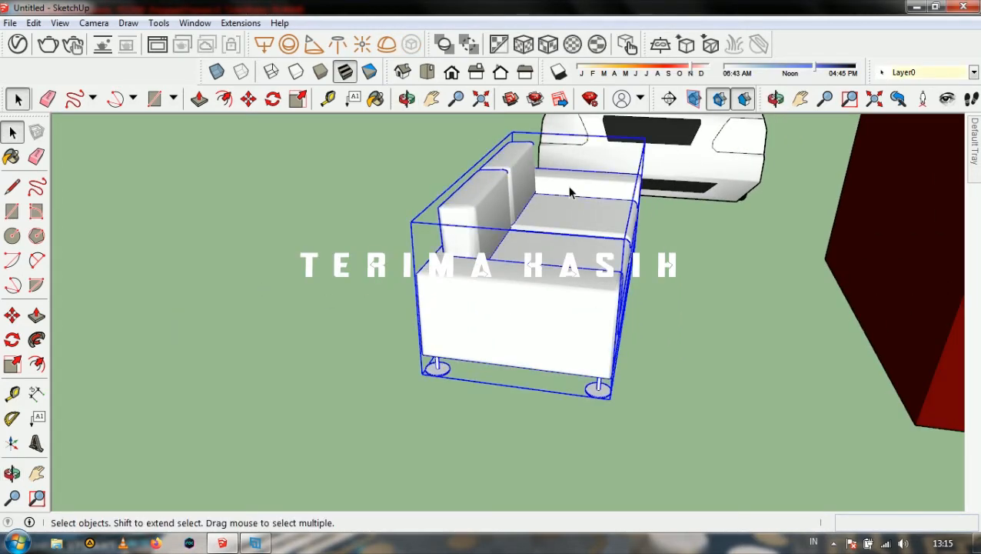
{"action": "left_click", "coordinate": [974, 72]}
{"action": "left_click", "coordinate": [973, 71]}
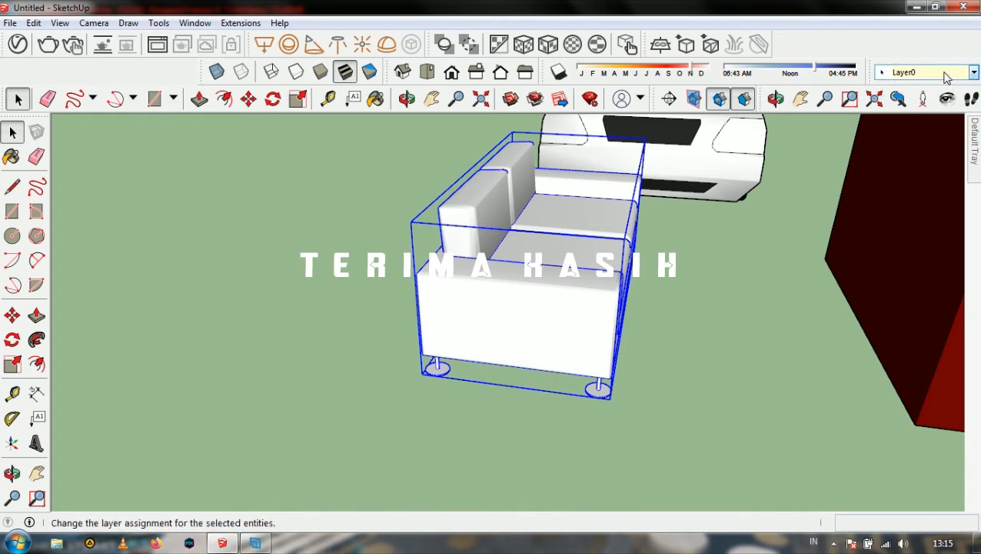
Rearrange the Styles, Views, Shadows and Layers toolbars so they sit close together in one row
{"action": "left_click_drag", "start_coordinate": [200, 71], "coordinate": [6, 72]}
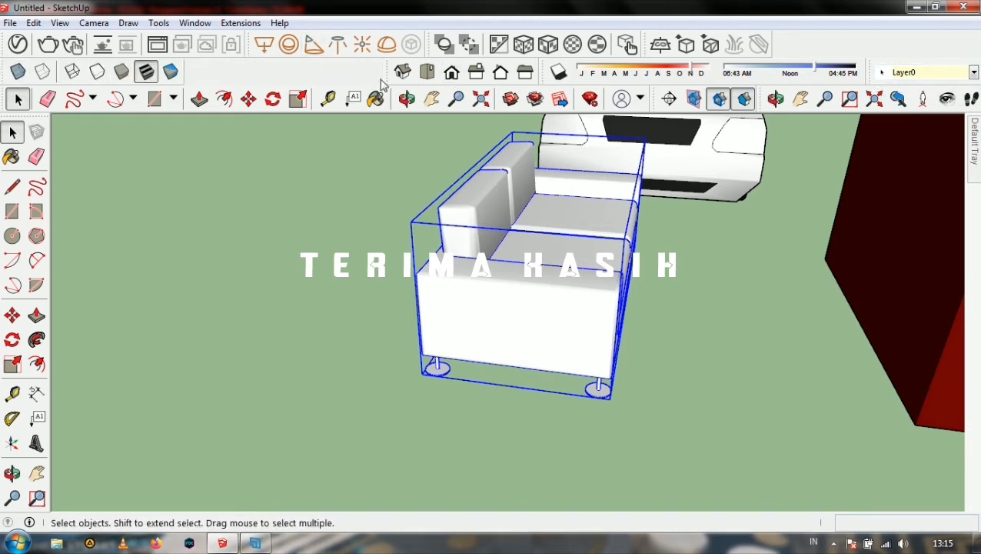
{"action": "left_click_drag", "start_coordinate": [386, 72], "coordinate": [116, 72]}
{"action": "left_click_drag", "start_coordinate": [547, 71], "coordinate": [348, 71]}
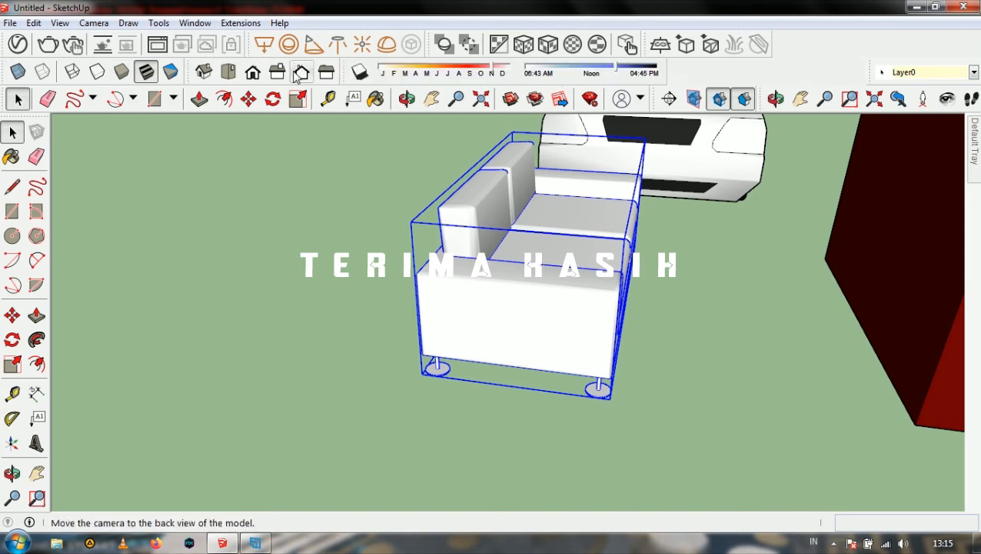
{"action": "left_click_drag", "start_coordinate": [866, 69], "coordinate": [666, 69]}
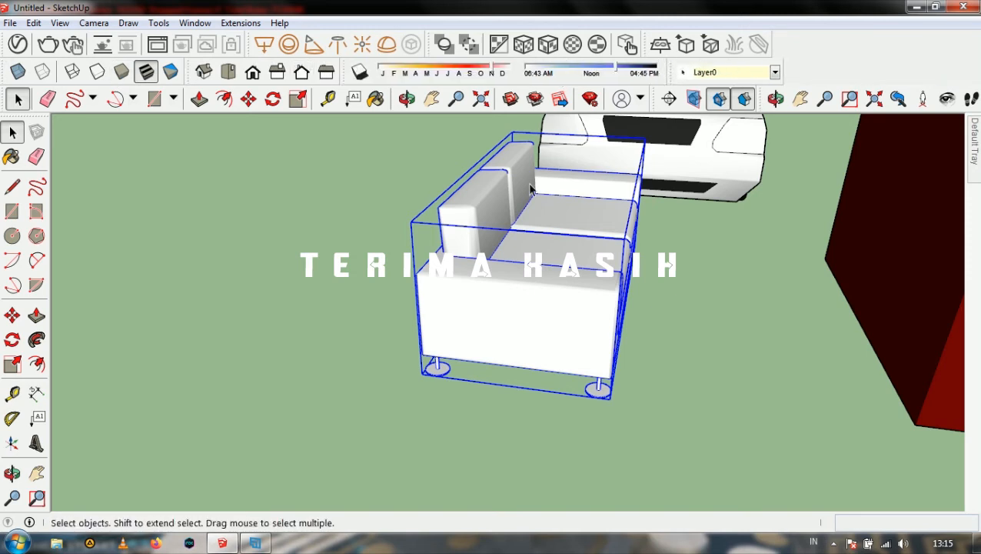
View the selected couch's layer list again, and enter and leave the couch component's editing mode
{"action": "left_click", "coordinate": [776, 73]}
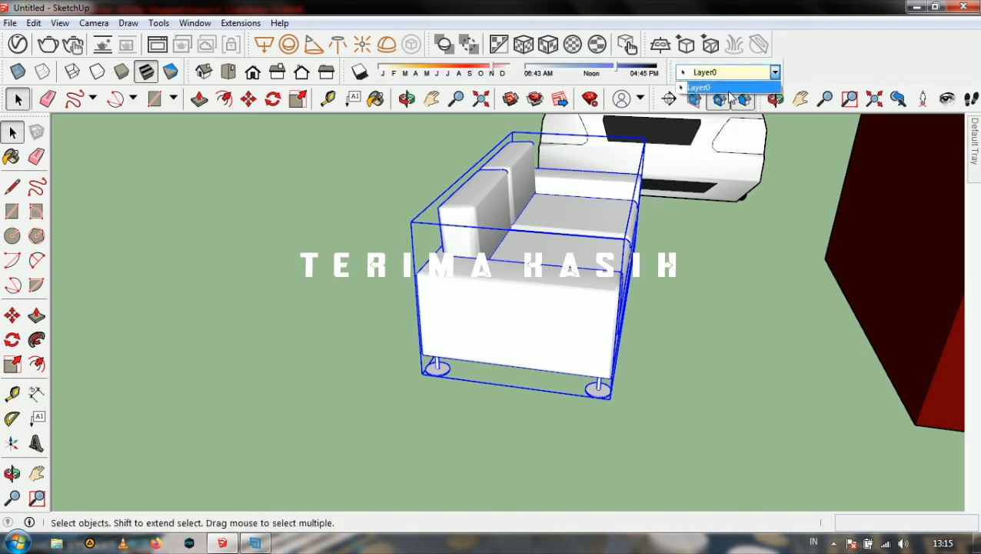
{"action": "left_click", "coordinate": [685, 288]}
{"action": "scroll", "coordinate": [434, 235], "scroll_direction": "down", "scroll_amount": 3}
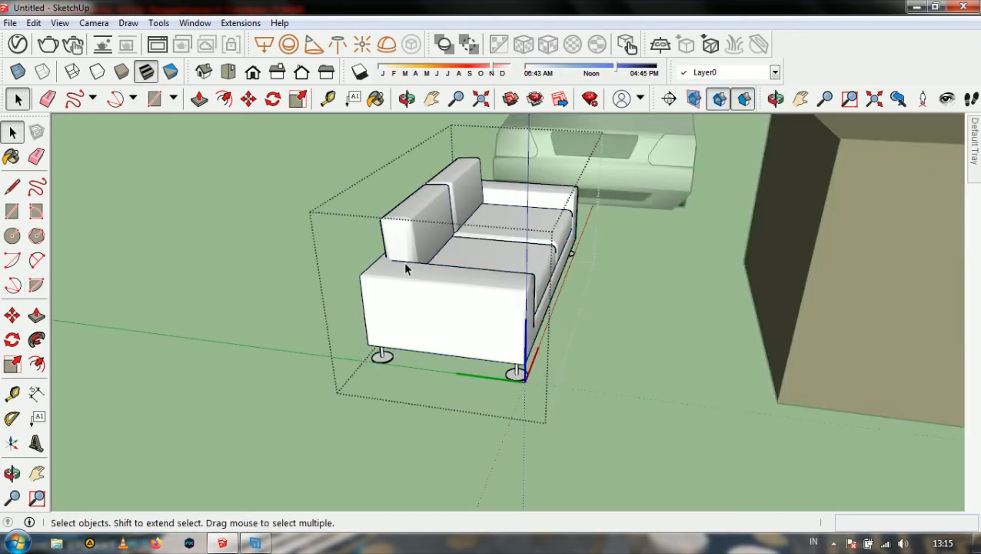
{"action": "middle_click_drag", "start_coordinate": [406, 267], "coordinate": [268, 260]}
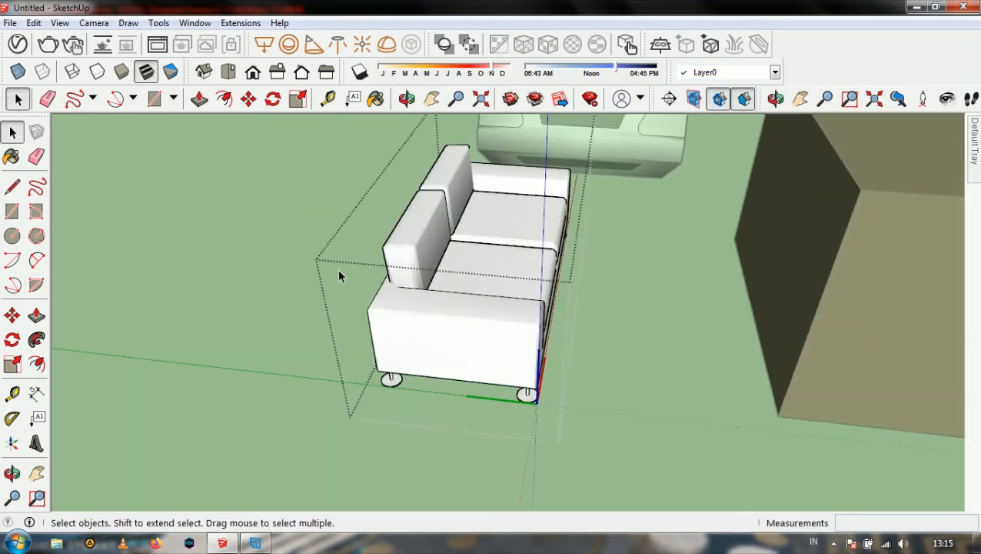
{"action": "scroll", "coordinate": [314, 300], "scroll_direction": "down", "scroll_amount": 2}
{"action": "left_click", "coordinate": [315, 299]}
Select the car and the dark red box in turn, and view the layer list for the box
{"action": "left_click", "coordinate": [485, 164]}
{"action": "scroll", "coordinate": [290, 336], "scroll_direction": "down", "scroll_amount": 1}
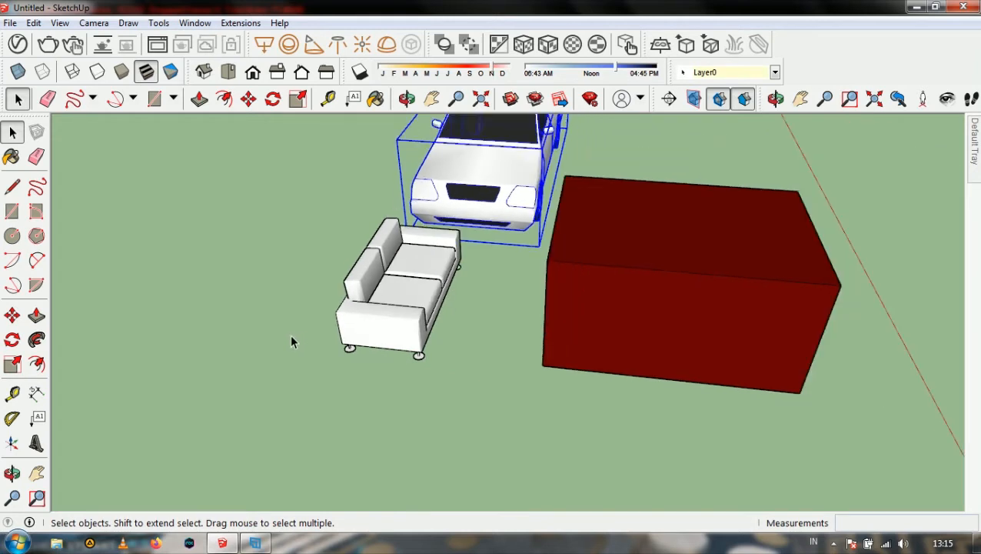
{"action": "scroll", "coordinate": [290, 335], "scroll_direction": "down", "scroll_amount": 1}
{"action": "left_click", "coordinate": [625, 290]}
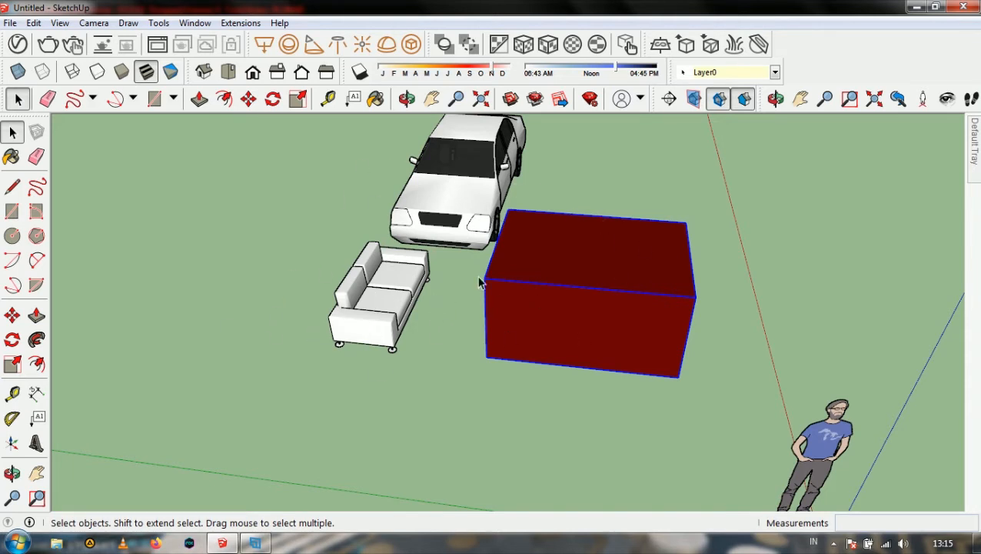
{"action": "left_click", "coordinate": [775, 73]}
{"action": "left_click", "coordinate": [775, 73]}
Reopen the Toolbars dialog and preview the Location toolbar, hiding it again
{"action": "left_click", "coordinate": [61, 23]}
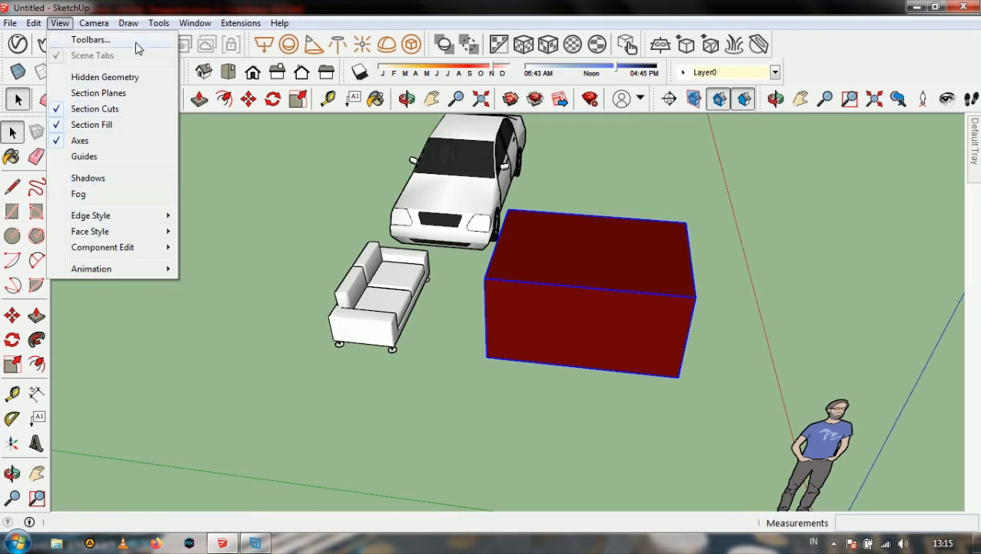
{"action": "mouse_move", "coordinate": [84, 32]}
{"action": "left_click", "coordinate": [77, 41]}
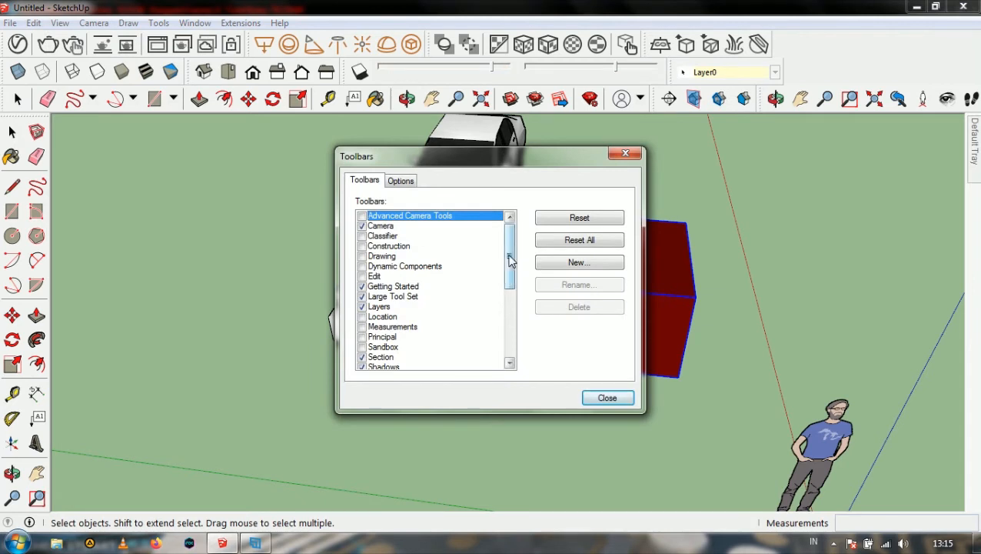
{"action": "left_click_drag", "start_coordinate": [508, 256], "coordinate": [510, 291]}
{"action": "left_click", "coordinate": [362, 257]}
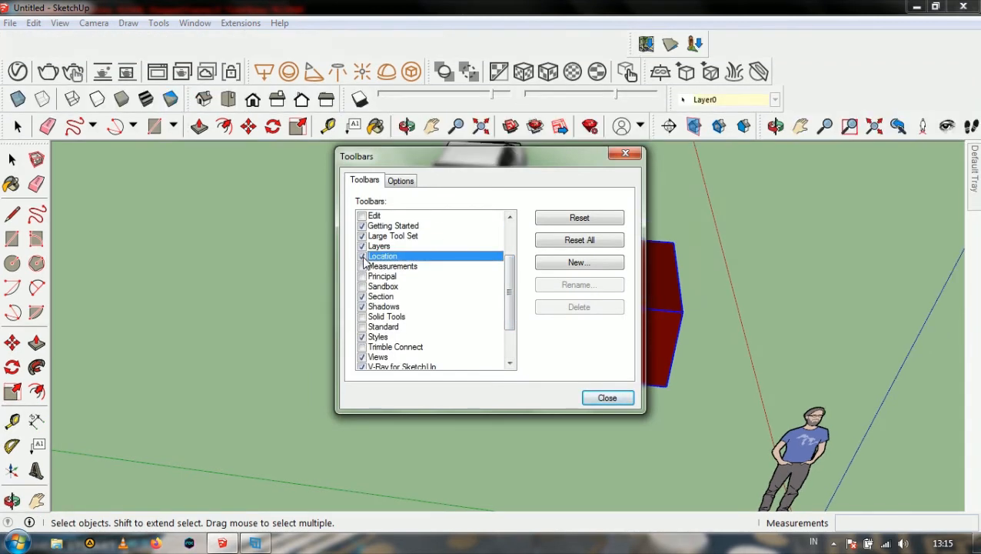
{"action": "left_click", "coordinate": [363, 258]}
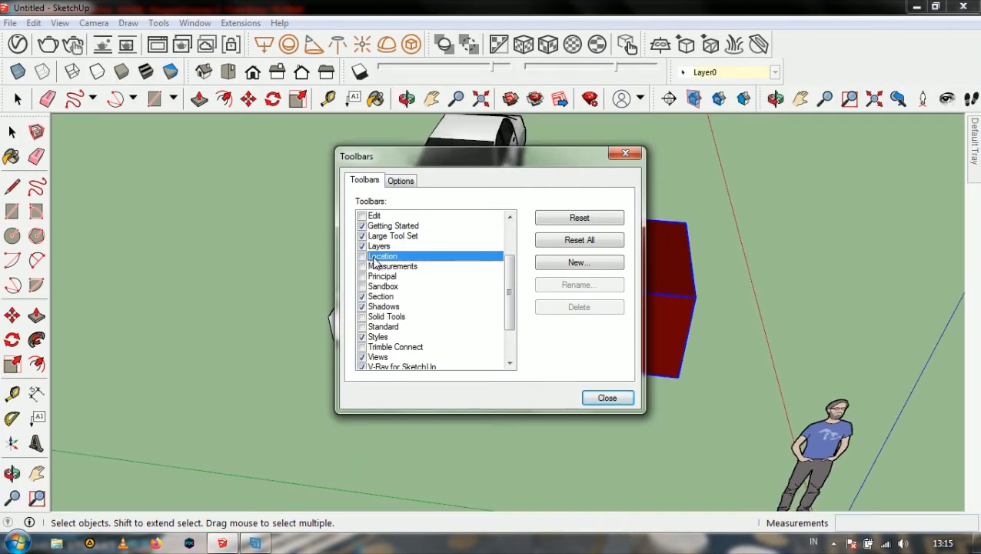
Preview the Measurements toolbar and the Principal toolbar one after the other, hiding each again
{"action": "left_click", "coordinate": [362, 267]}
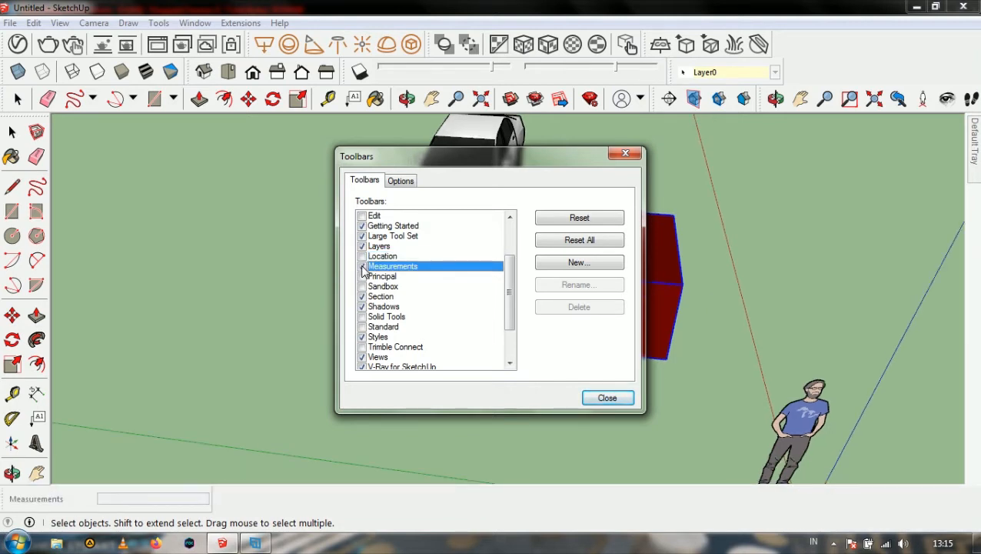
{"action": "left_click", "coordinate": [362, 266]}
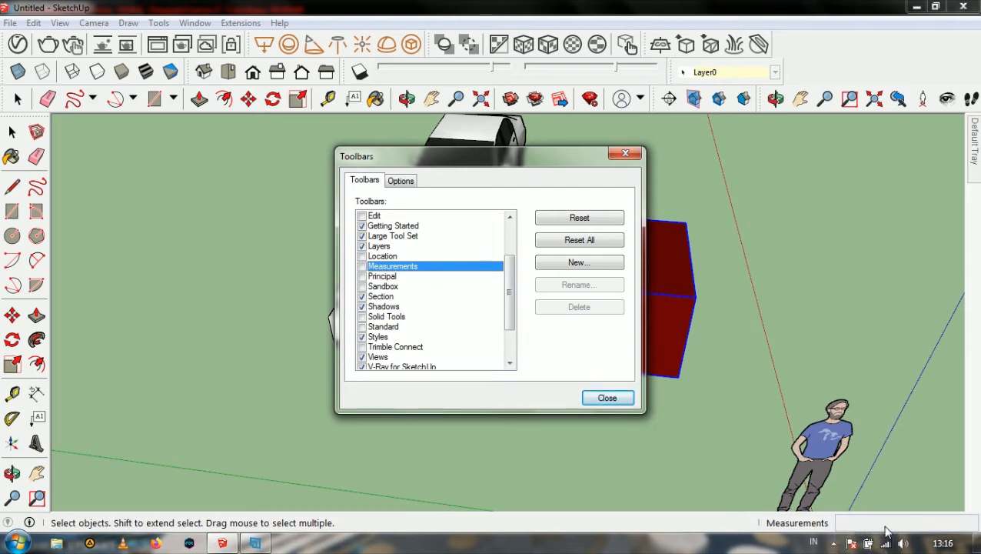
{"action": "left_click", "coordinate": [362, 276]}
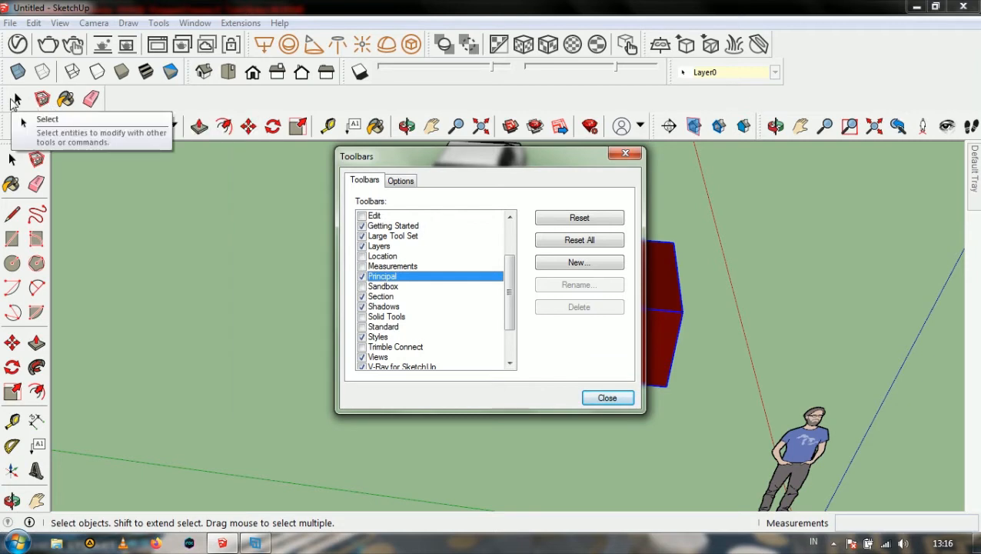
{"action": "left_click", "coordinate": [362, 276]}
Show the Sandbox toolbar, dock it beside the Layers toolbar to look over its tools, and hide it again
{"action": "left_click", "coordinate": [362, 286]}
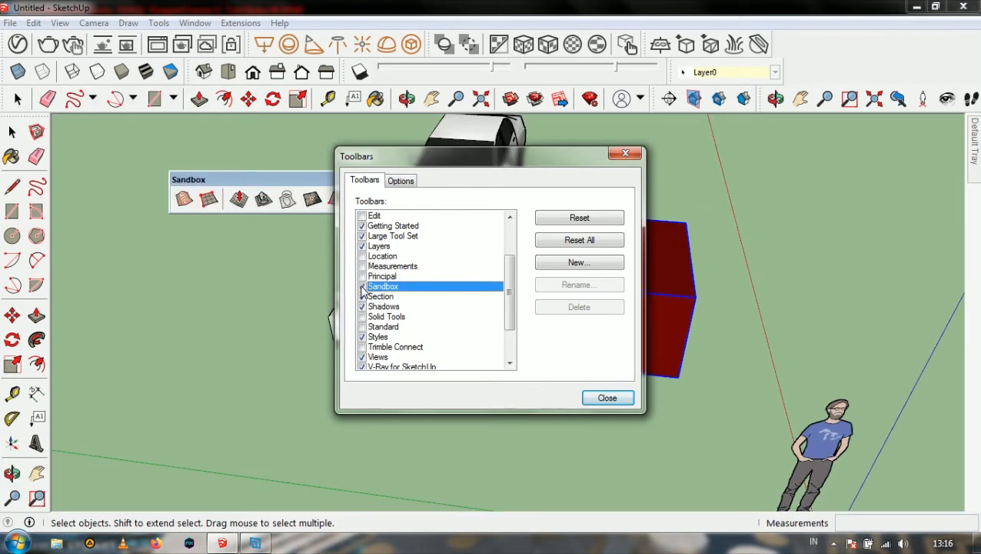
{"action": "left_click_drag", "start_coordinate": [299, 183], "coordinate": [861, 77]}
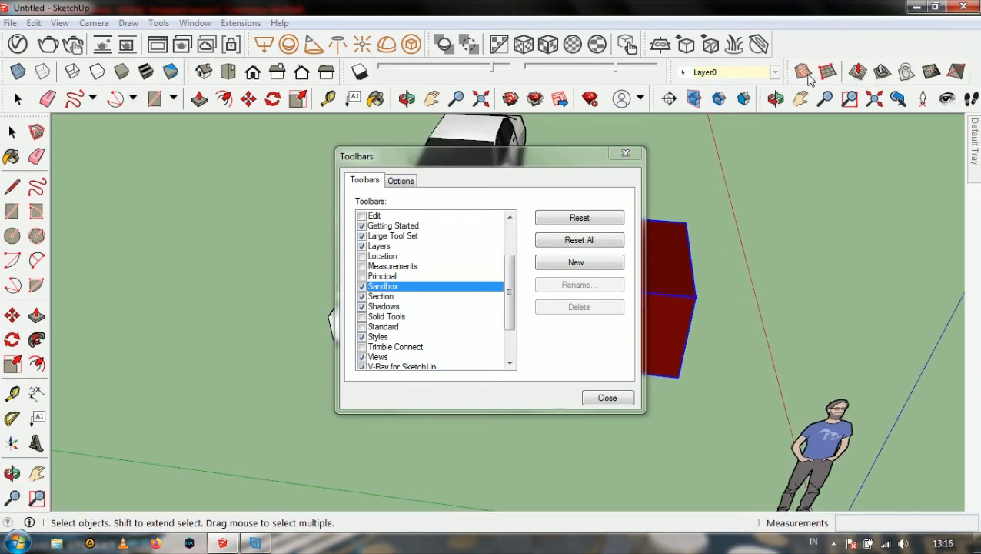
{"action": "left_click", "coordinate": [362, 286]}
Toggle the Section and Shadows toolbars to identify them, leaving both turned on
{"action": "left_click", "coordinate": [363, 296]}
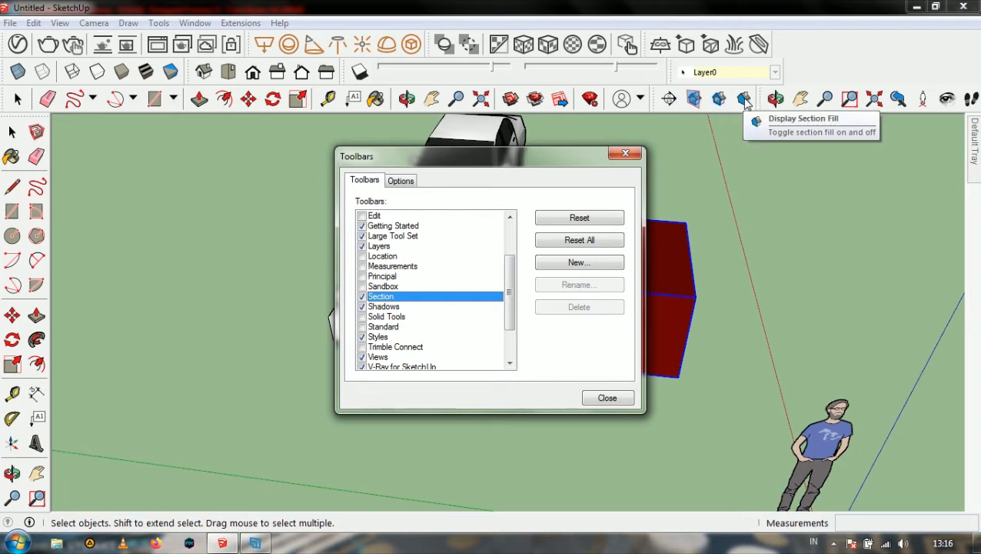
{"action": "left_click", "coordinate": [362, 306]}
{"action": "left_click", "coordinate": [362, 306]}
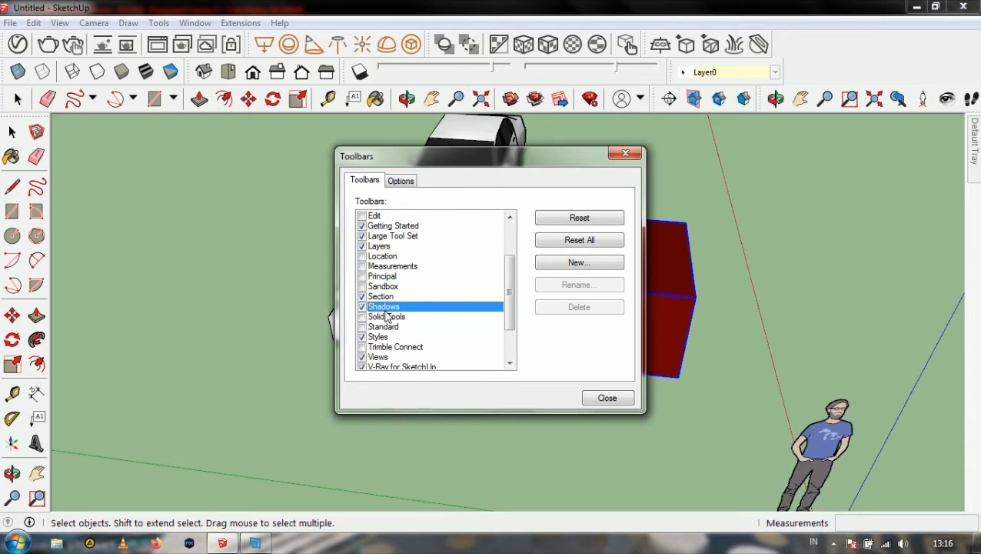
Toggle the Solid Tools toolbar to identify it, leaving it turned on, and preview the Standard toolbar, hiding it again
{"action": "left_click_drag", "start_coordinate": [510, 275], "coordinate": [509, 291]}
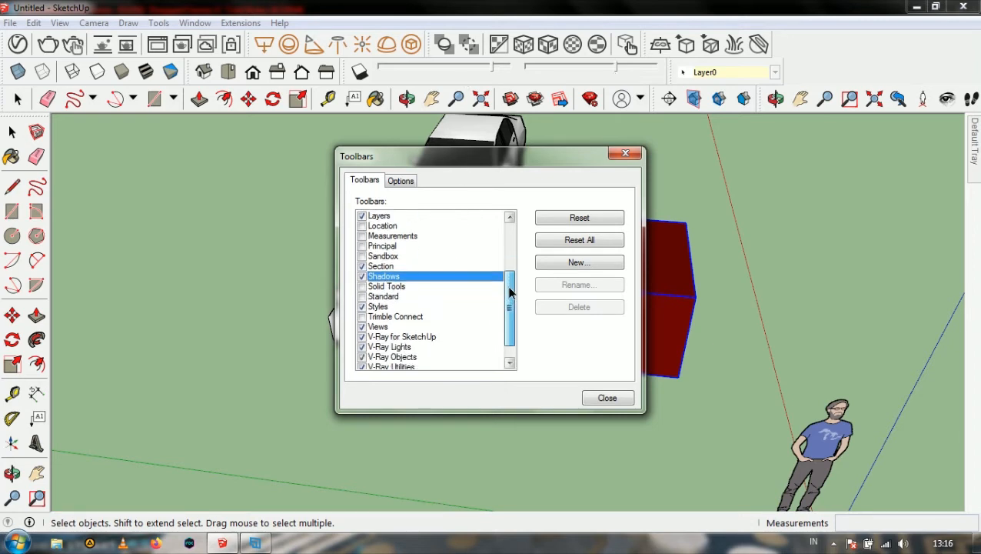
{"action": "left_click", "coordinate": [362, 288]}
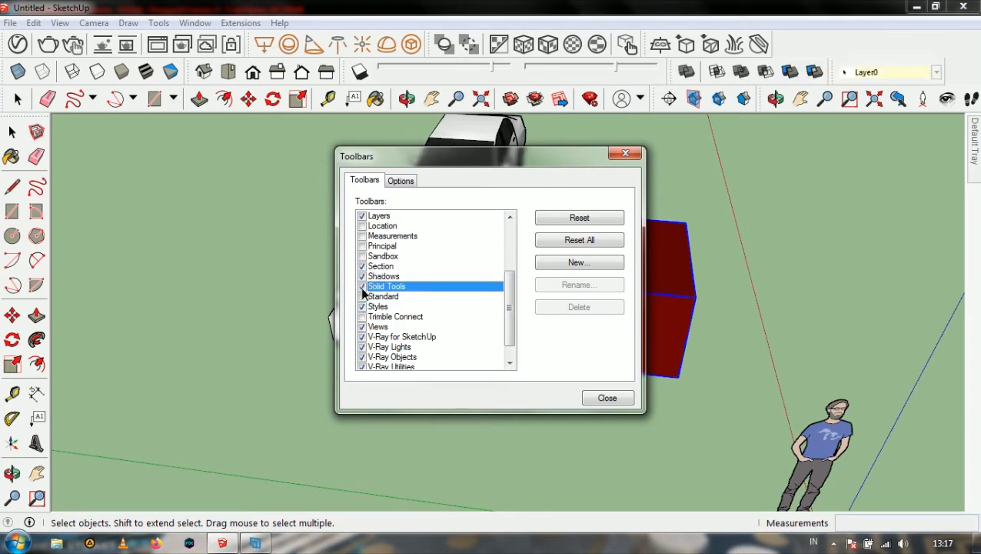
{"action": "left_click", "coordinate": [362, 288]}
{"action": "left_click", "coordinate": [362, 289]}
{"action": "left_click", "coordinate": [361, 297]}
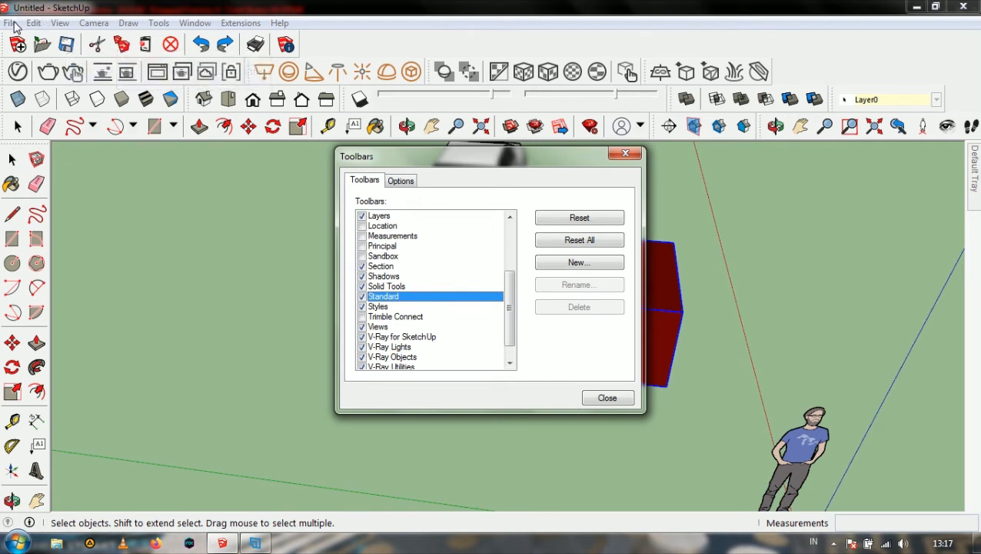
{"action": "left_click", "coordinate": [362, 296]}
Move the Toolbars dialog clear of the car and red box, and highlight its Styles and Trimble Connect entries
{"action": "scroll", "coordinate": [513, 296], "scroll_direction": "down", "scroll_amount": 1}
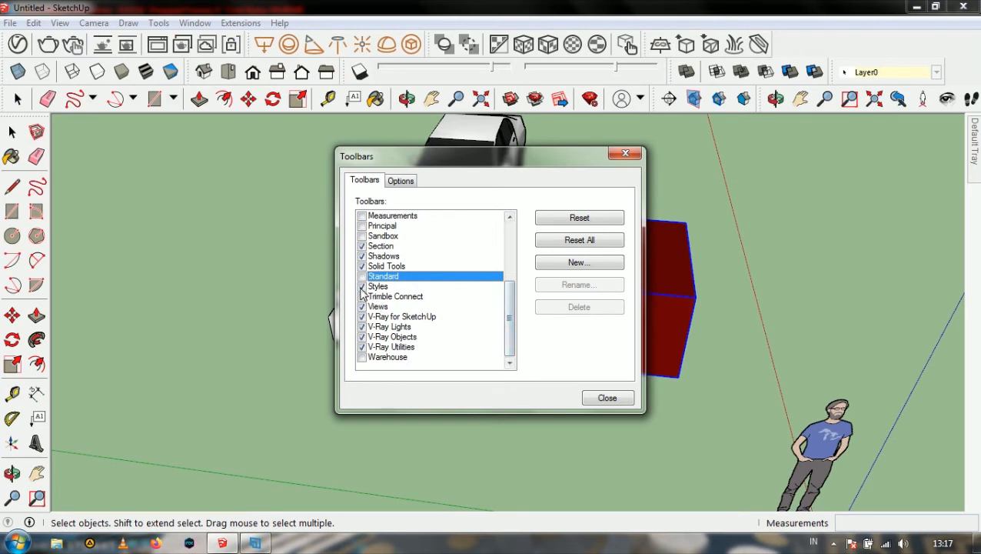
{"action": "left_click", "coordinate": [384, 286]}
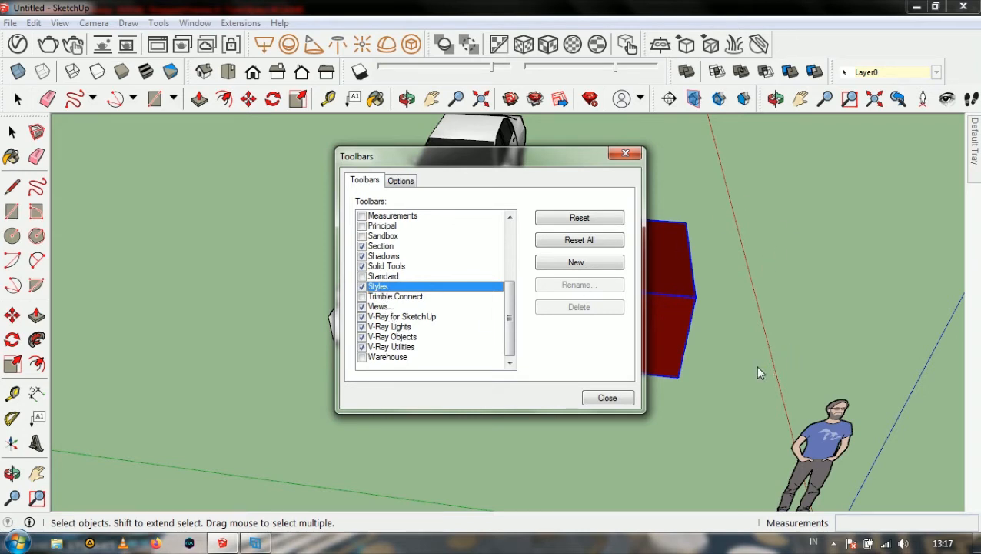
{"action": "left_click_drag", "start_coordinate": [549, 162], "coordinate": [271, 185]}
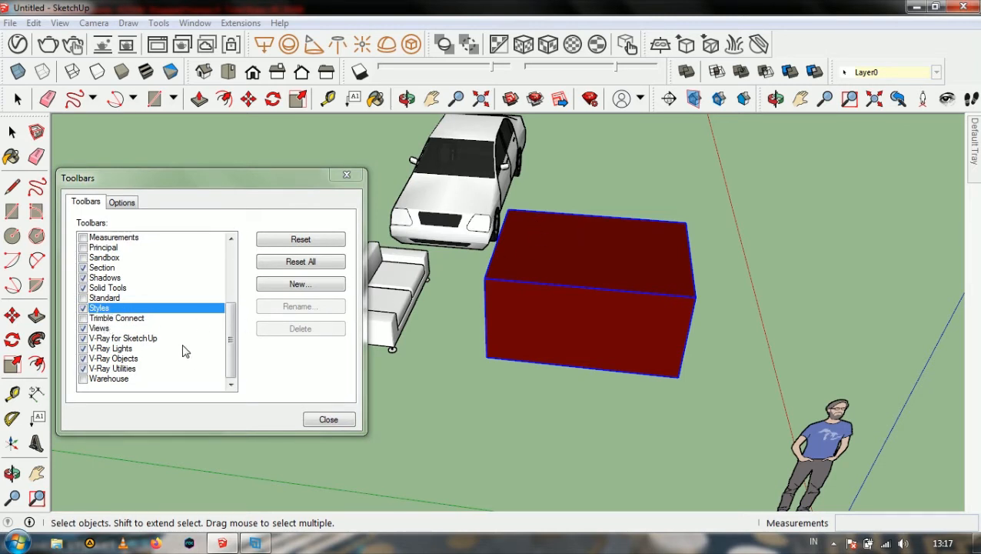
{"action": "left_click", "coordinate": [86, 318]}
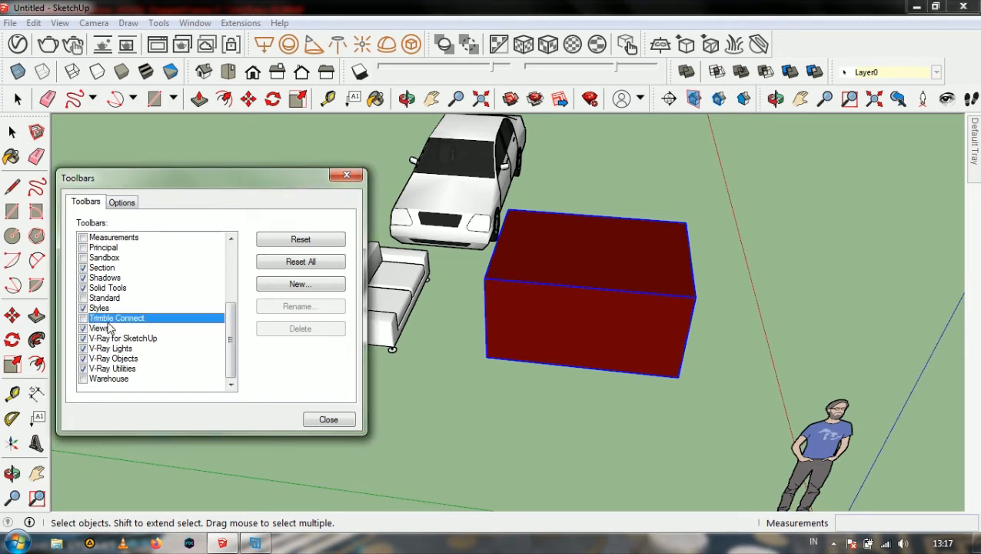
Hide the Views toolbar and show it again in the toolbar settings
{"action": "left_click", "coordinate": [83, 318]}
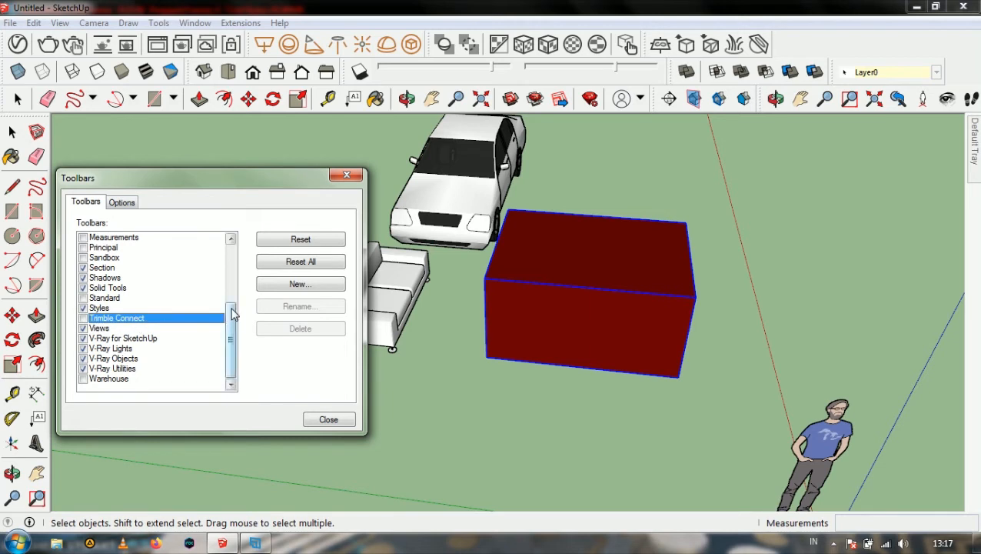
{"action": "left_click_drag", "start_coordinate": [177, 183], "coordinate": [247, 164]}
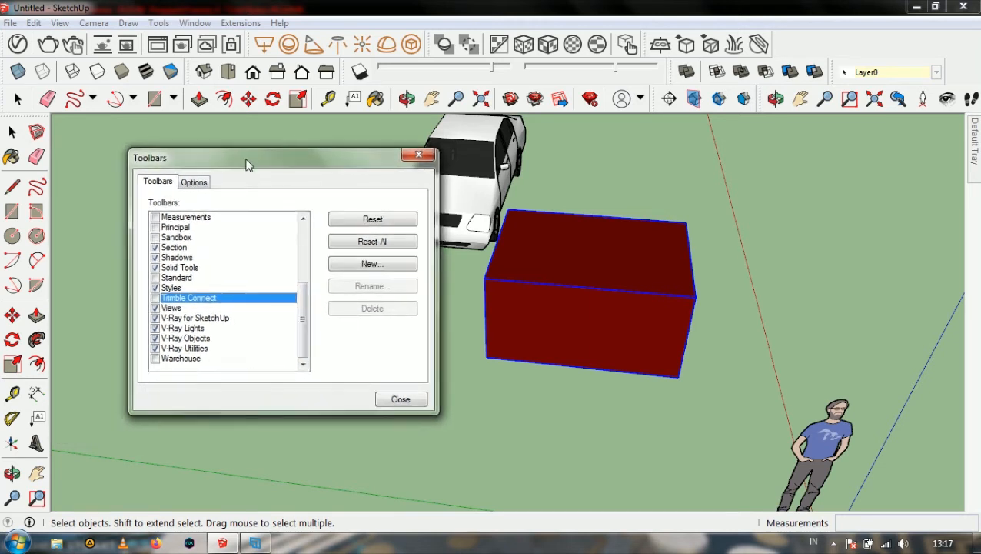
{"action": "left_click", "coordinate": [155, 309]}
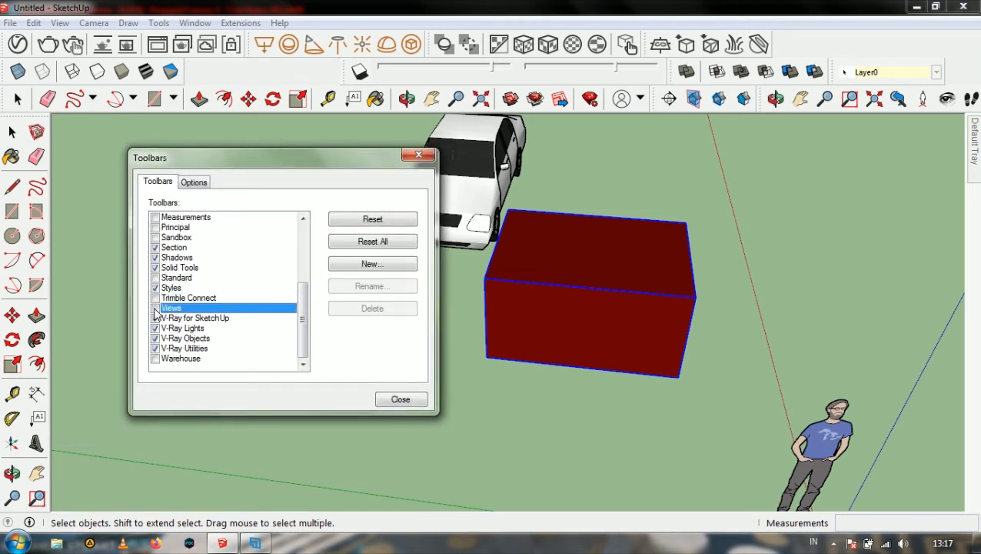
{"action": "left_click", "coordinate": [155, 309]}
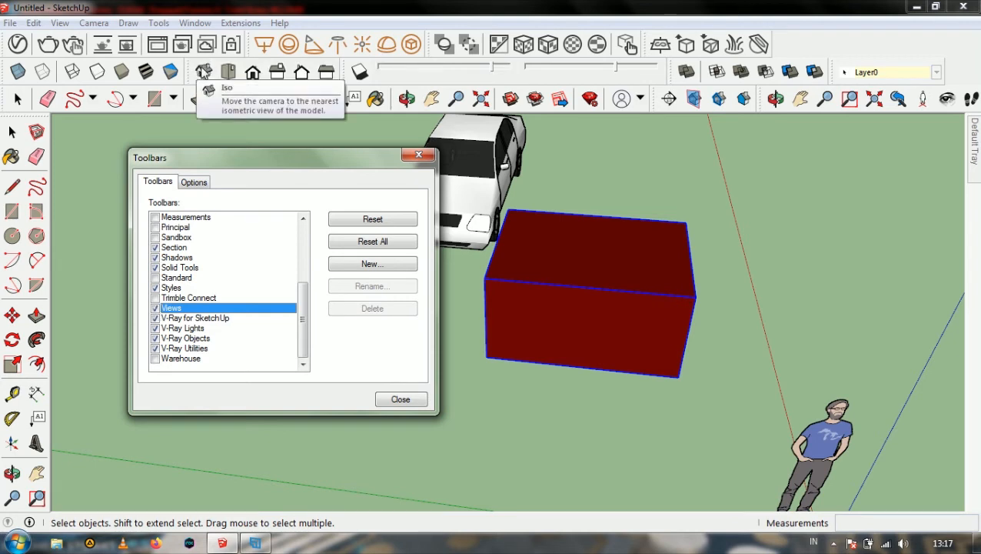
Close the toolbar settings and switch the camera to the isometric view
{"action": "left_click", "coordinate": [204, 73]}
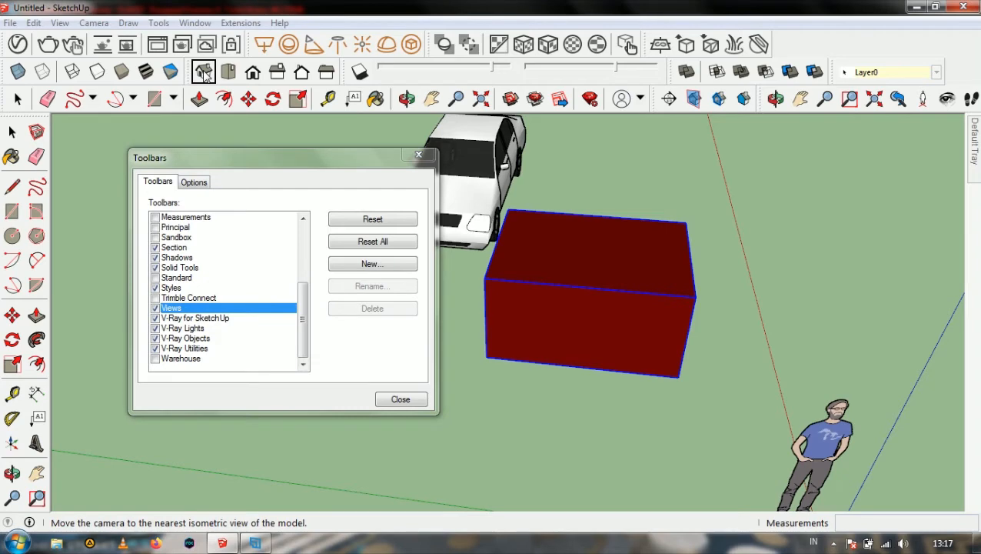
{"action": "left_click", "coordinate": [418, 155]}
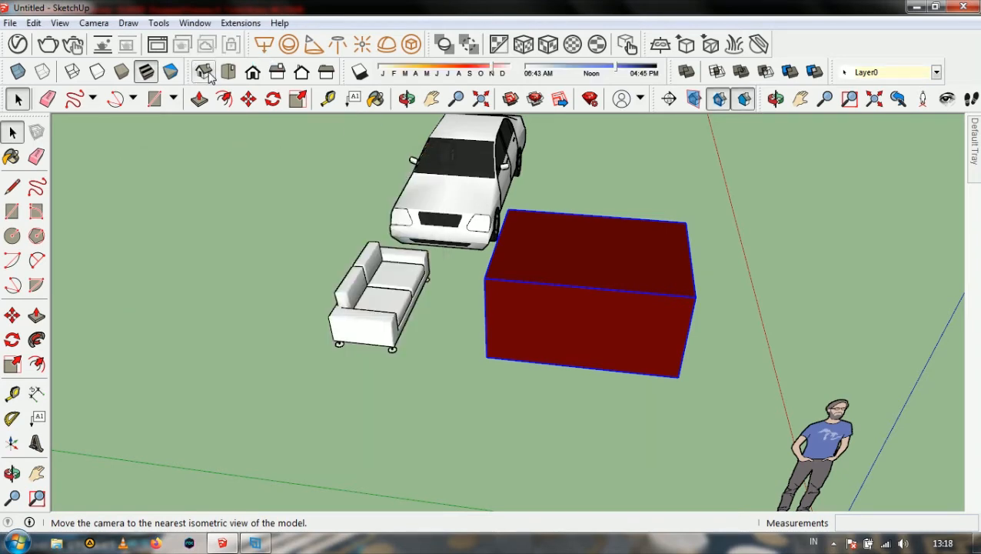
{"action": "left_click", "coordinate": [205, 72]}
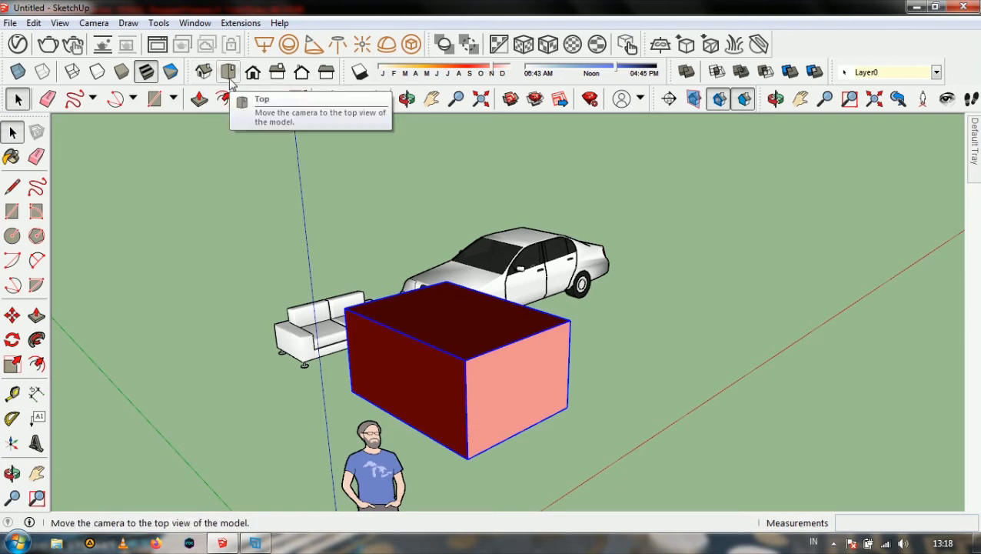
View the model from the top, front, right, back and left standard views, and return to the isometric view
{"action": "left_click", "coordinate": [228, 72]}
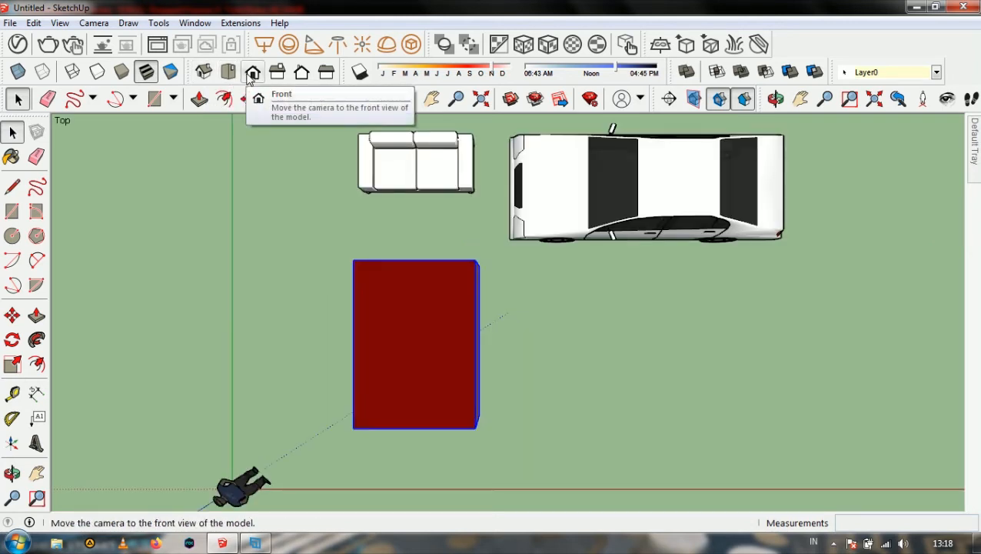
{"action": "left_click", "coordinate": [60, 23]}
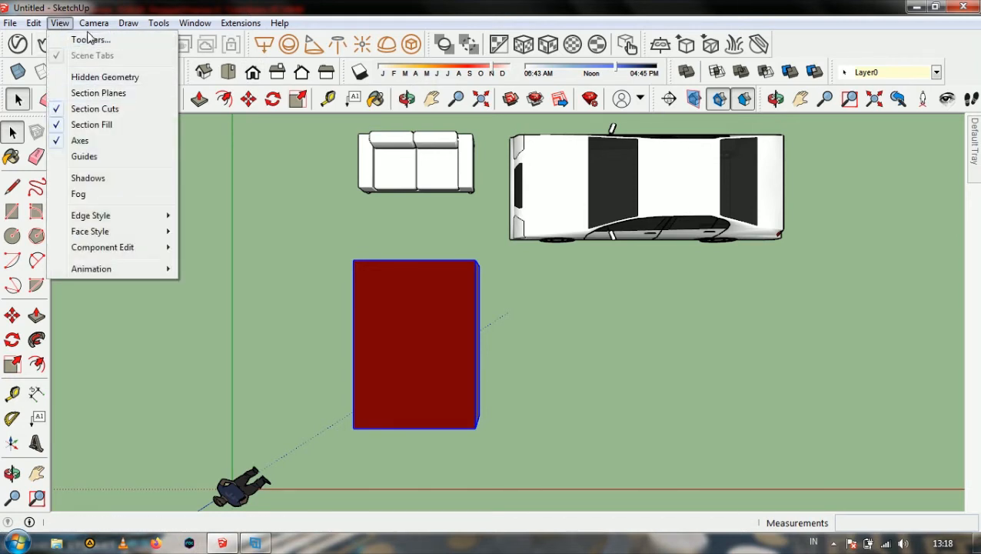
{"action": "mouse_move", "coordinate": [94, 23]}
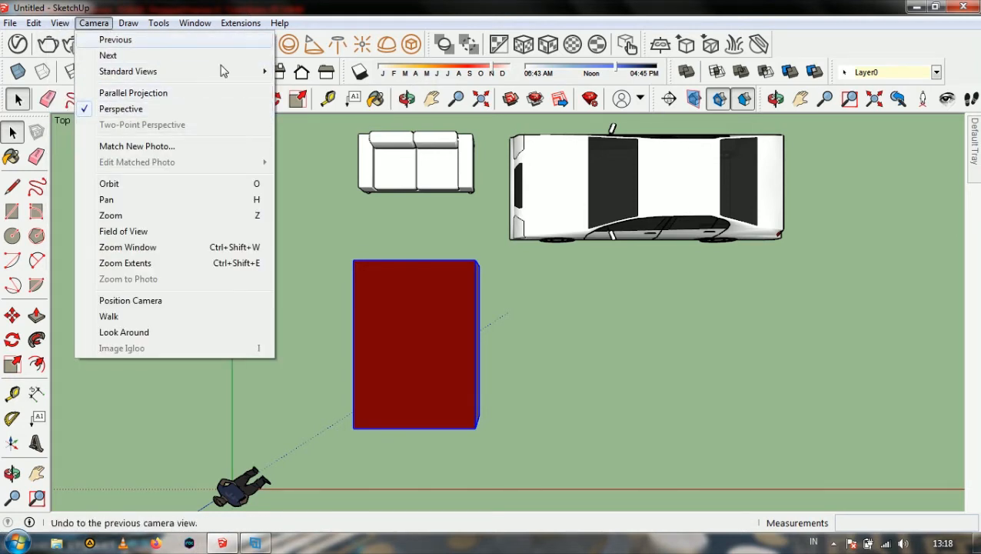
{"action": "left_click", "coordinate": [372, 55]}
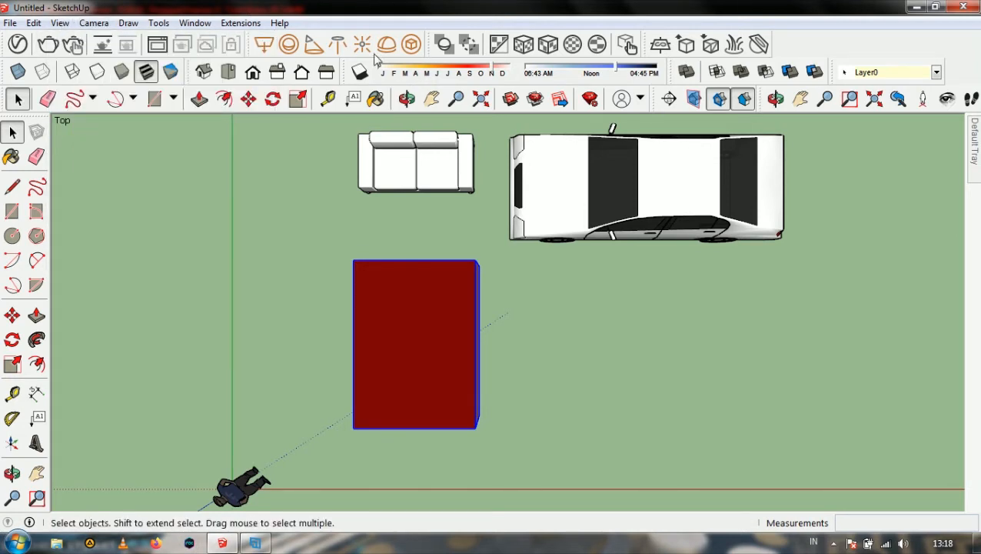
{"action": "left_click", "coordinate": [253, 73]}
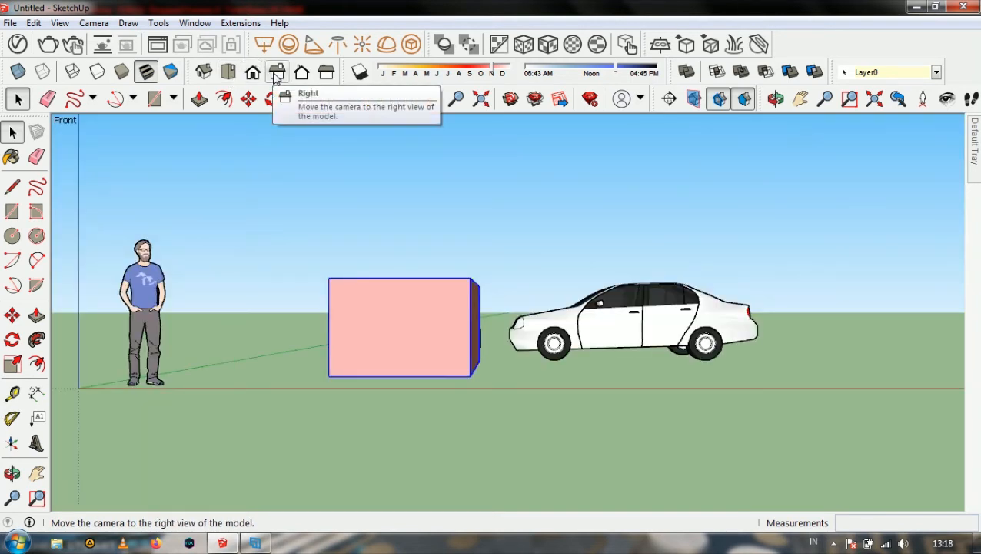
{"action": "left_click", "coordinate": [277, 75]}
{"action": "left_click", "coordinate": [302, 75]}
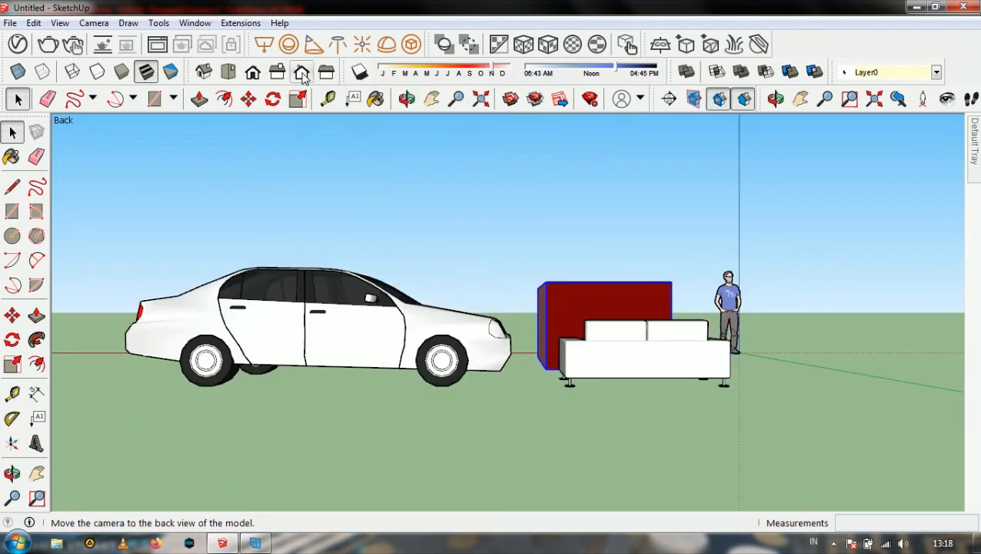
{"action": "left_click", "coordinate": [326, 74]}
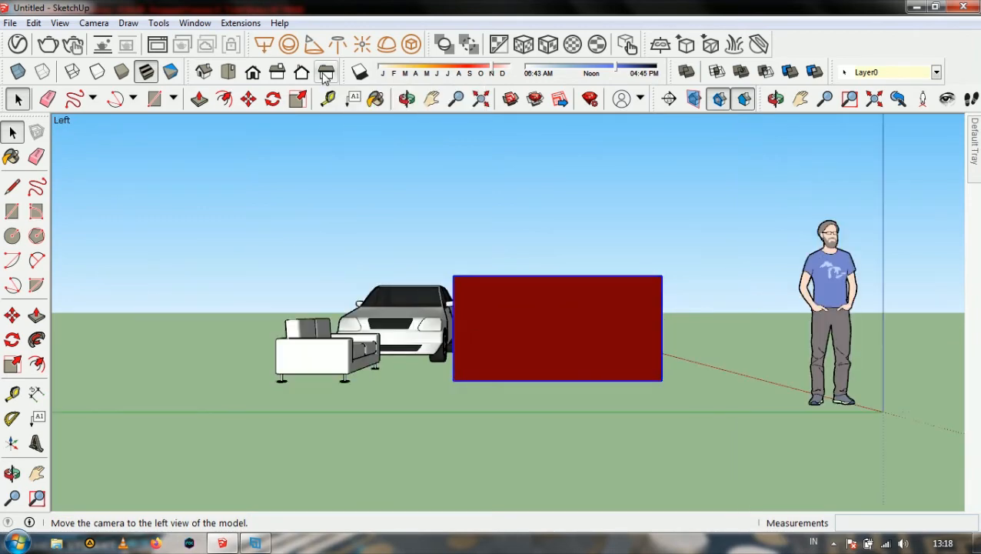
{"action": "left_click", "coordinate": [204, 72]}
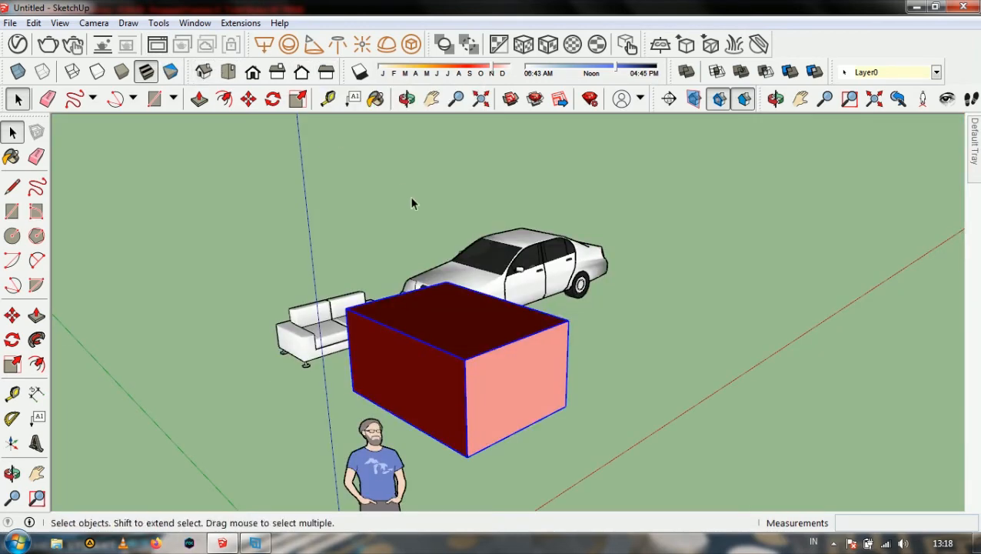
Show the Warehouse toolbar, hide it again, and close the toolbar settings
{"action": "left_click", "coordinate": [81, 25]}
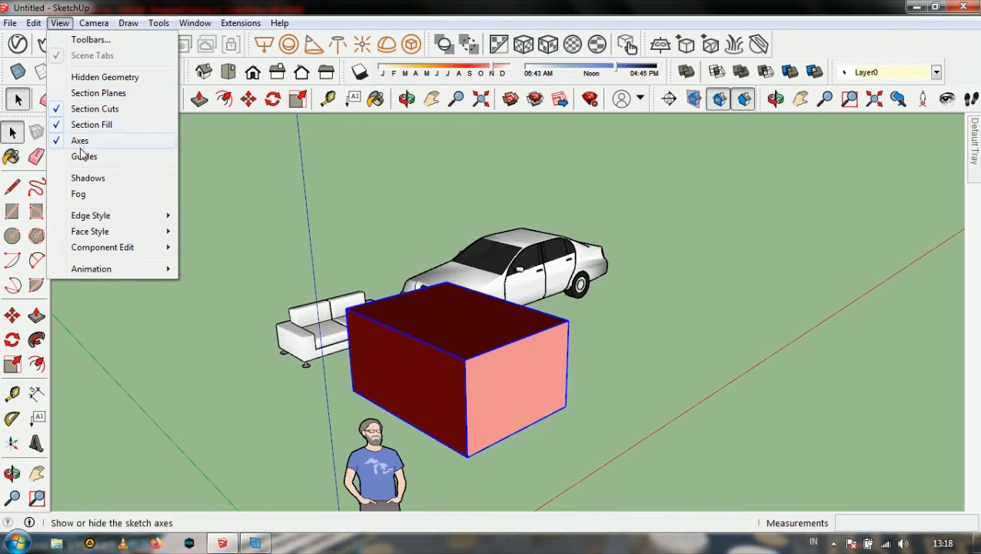
{"action": "left_click", "coordinate": [73, 40]}
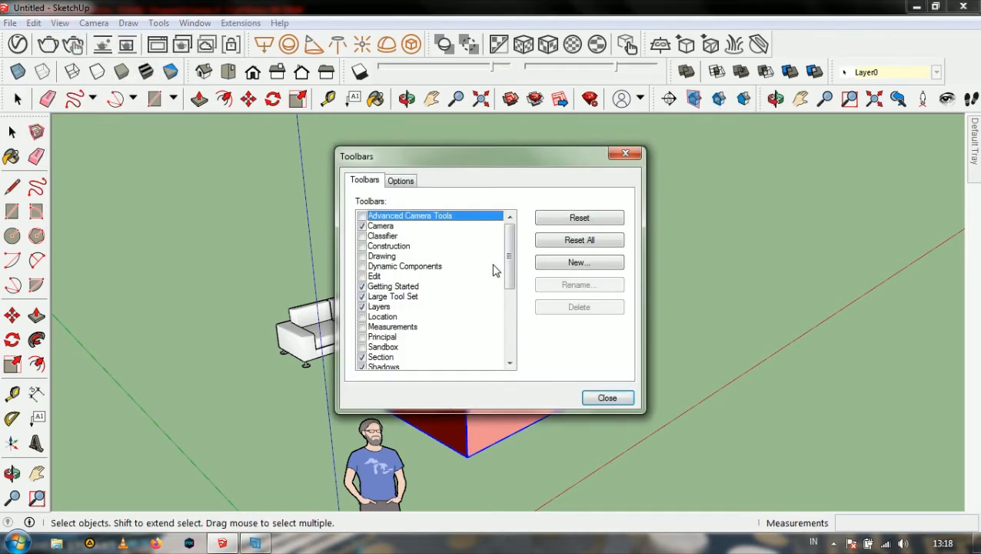
{"action": "left_click_drag", "start_coordinate": [509, 263], "coordinate": [510, 310]}
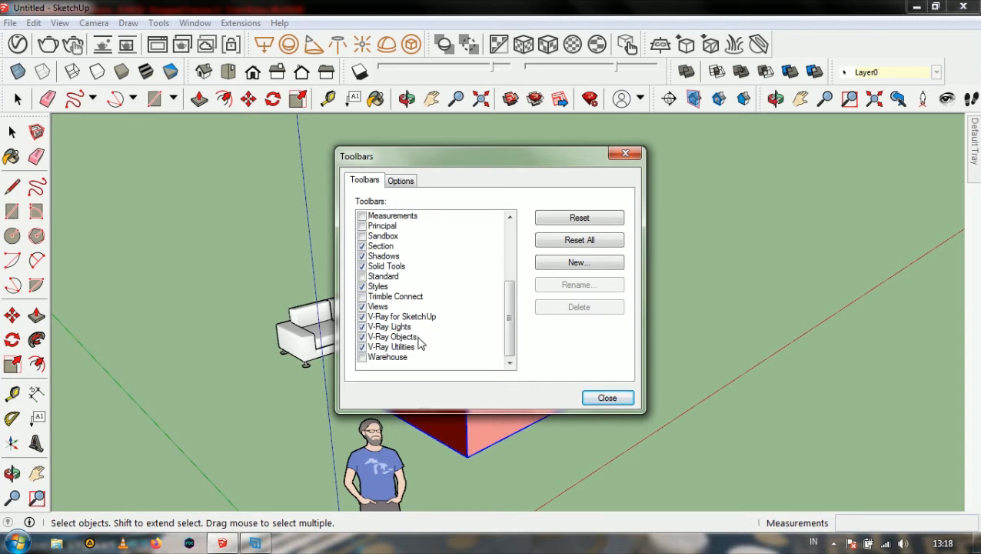
{"action": "left_click", "coordinate": [362, 317]}
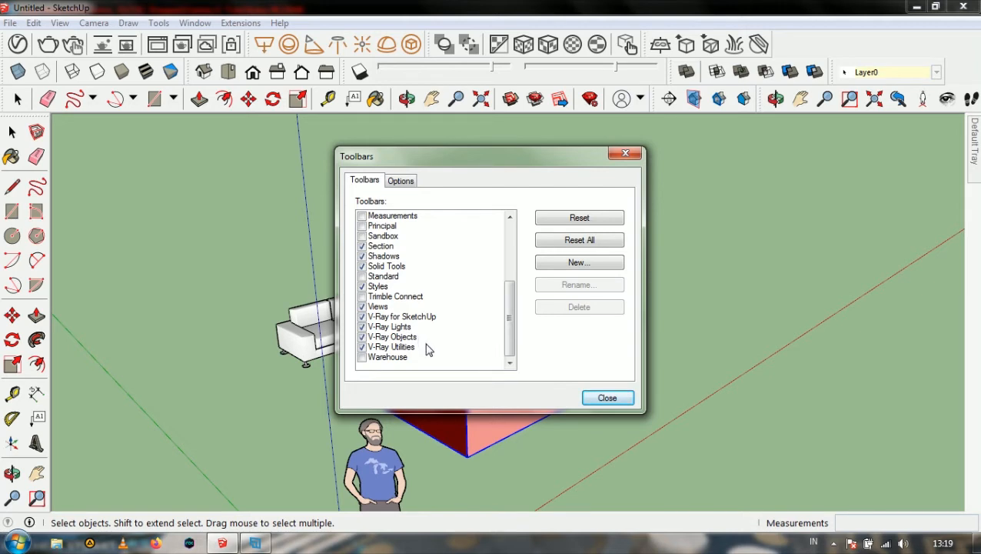
{"action": "left_click", "coordinate": [362, 357]}
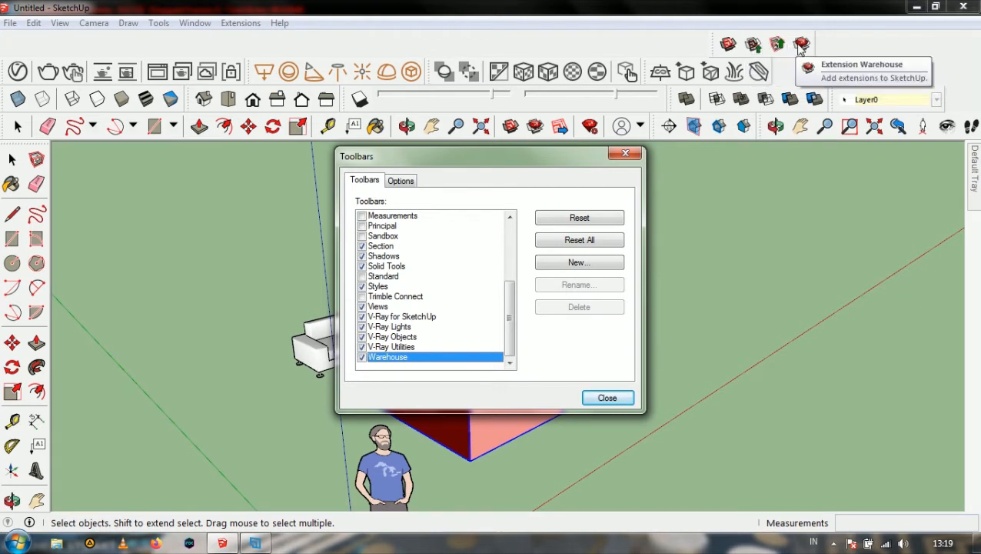
{"action": "left_click", "coordinate": [361, 358]}
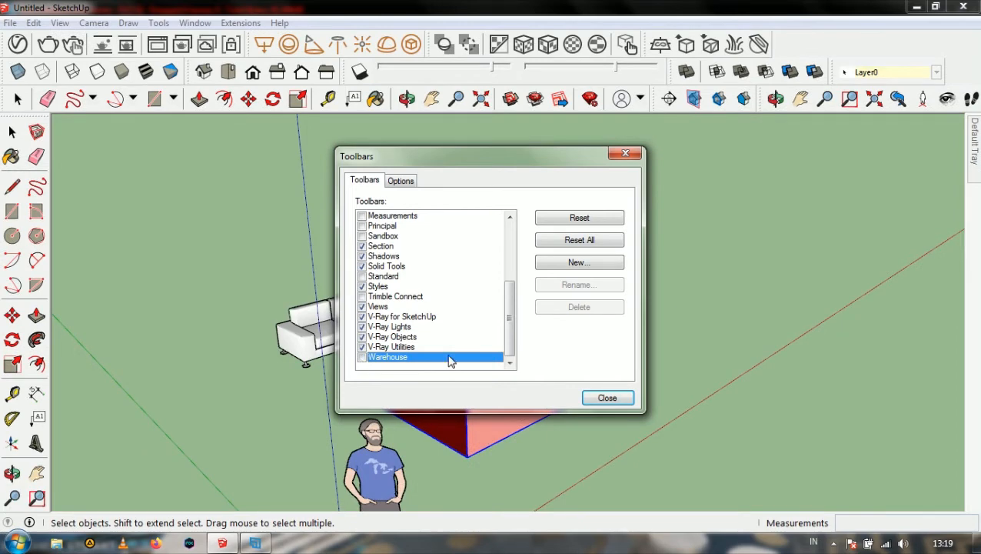
{"action": "left_click", "coordinate": [608, 400]}
Display hidden geometry with the model in wireframe style and examine the sofa and the car
{"action": "left_click", "coordinate": [40, 28]}
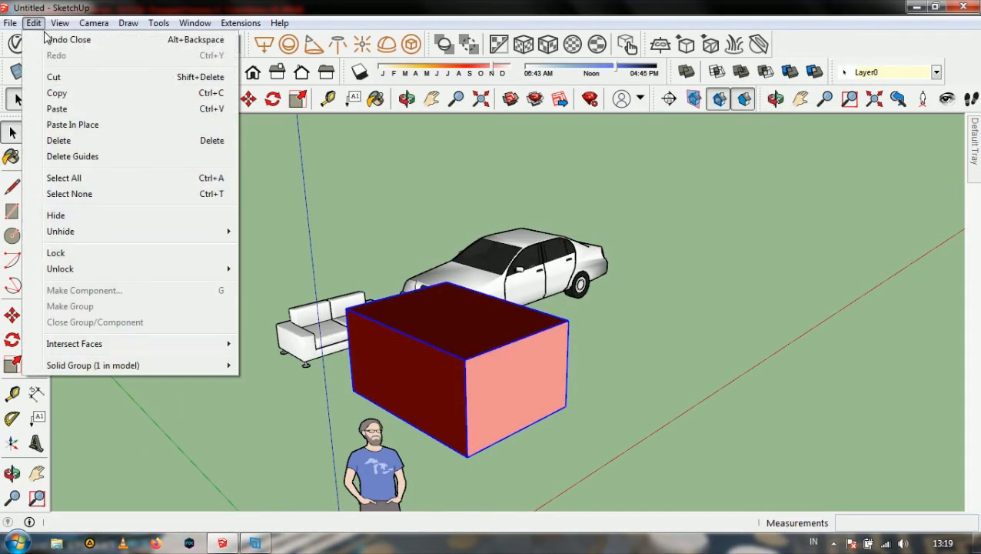
{"action": "mouse_move", "coordinate": [59, 28]}
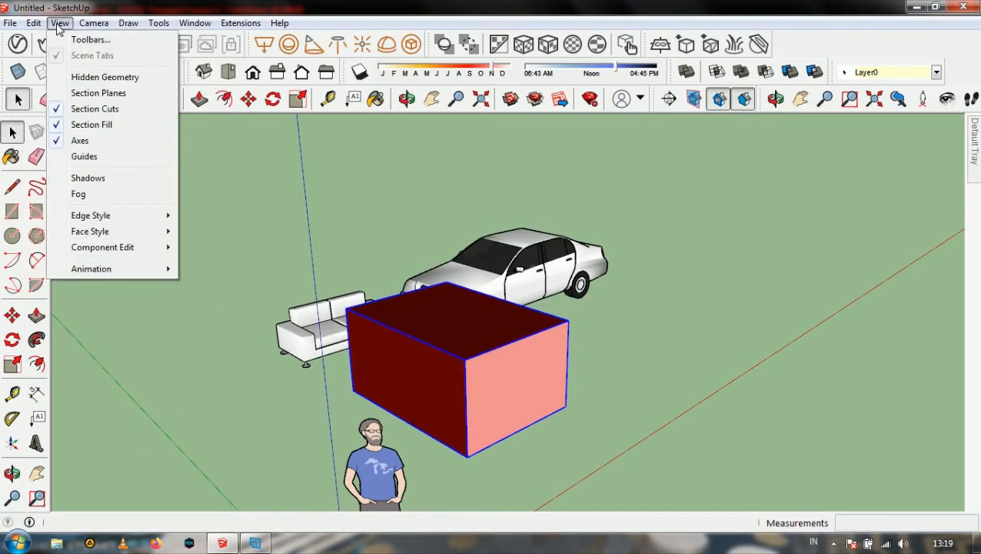
{"action": "left_click", "coordinate": [77, 78]}
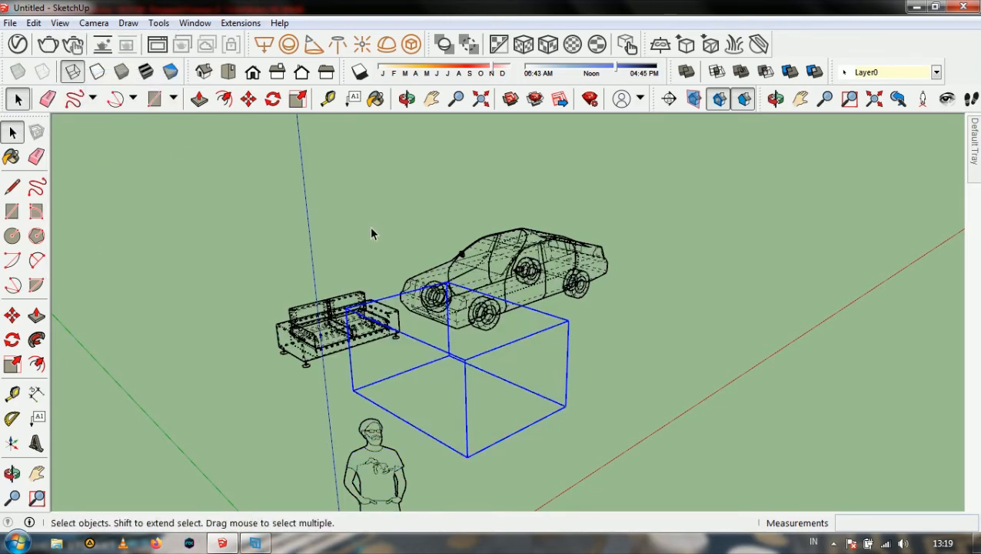
{"action": "middle_click_drag", "start_coordinate": [302, 229], "coordinate": [597, 333]}
{"action": "scroll", "coordinate": [598, 332], "scroll_direction": "up", "scroll_amount": 6}
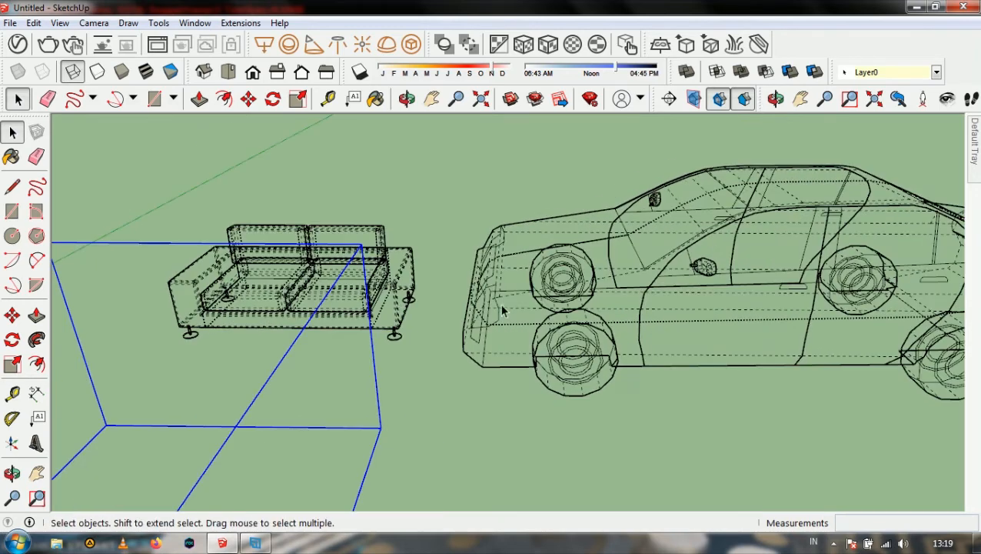
{"action": "scroll", "coordinate": [307, 299], "scroll_direction": "down", "scroll_amount": 1}
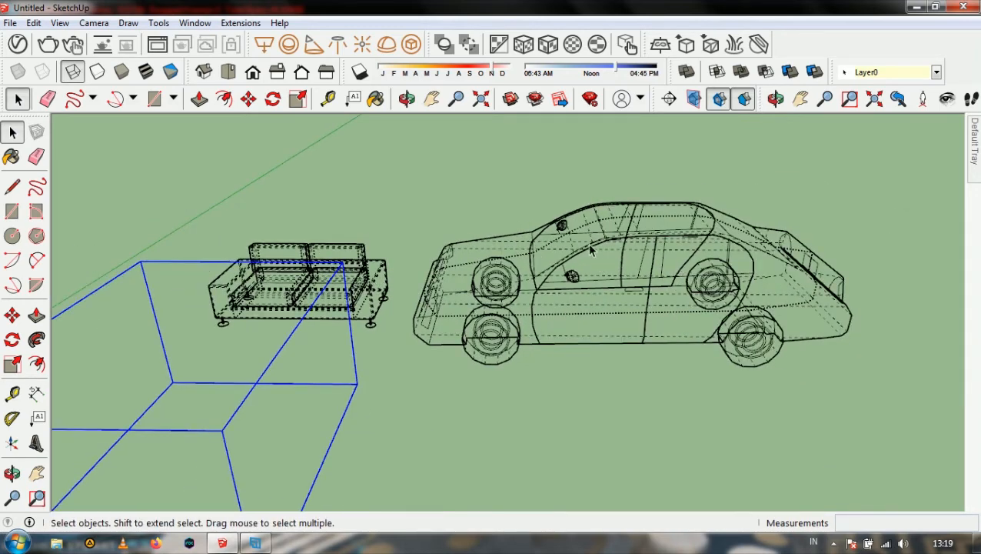
{"action": "middle_click_drag", "start_coordinate": [591, 250], "coordinate": [434, 224]}
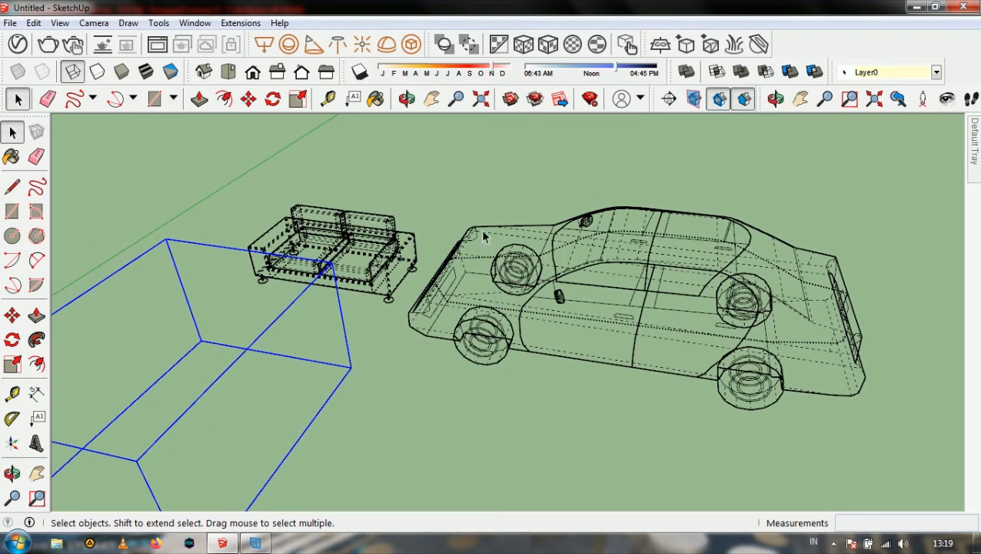
Turn off the hidden geometry display and deselect the box
{"action": "left_click", "coordinate": [59, 23]}
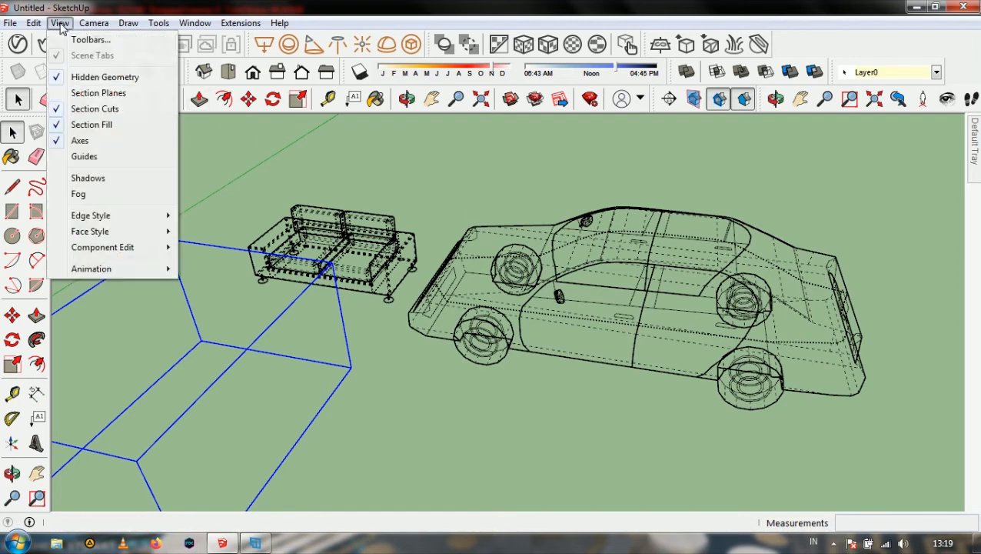
{"action": "left_click", "coordinate": [84, 75]}
{"action": "left_click", "coordinate": [60, 24]}
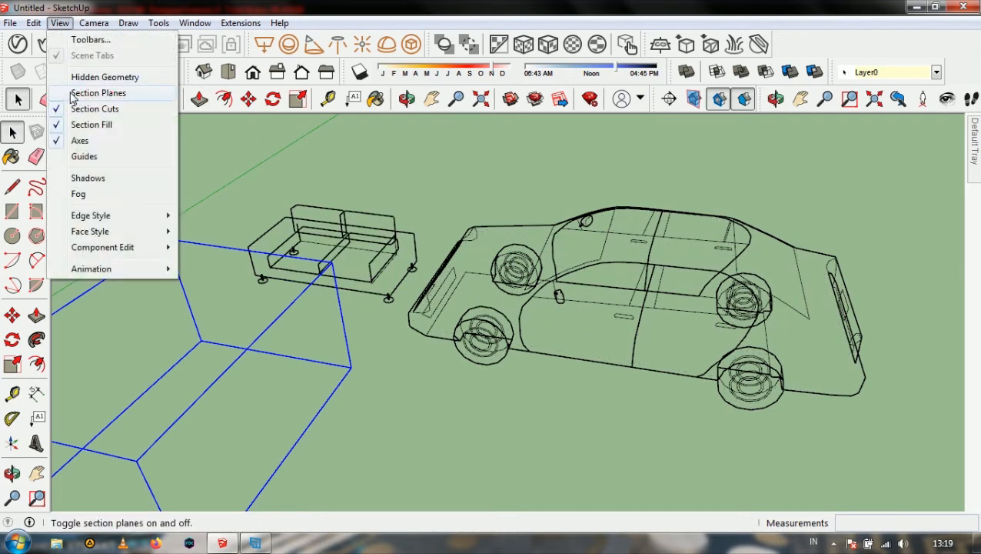
{"action": "left_click", "coordinate": [343, 138]}
Turn the display of hidden geometry and section planes on, and switch both off again
{"action": "left_click", "coordinate": [60, 23]}
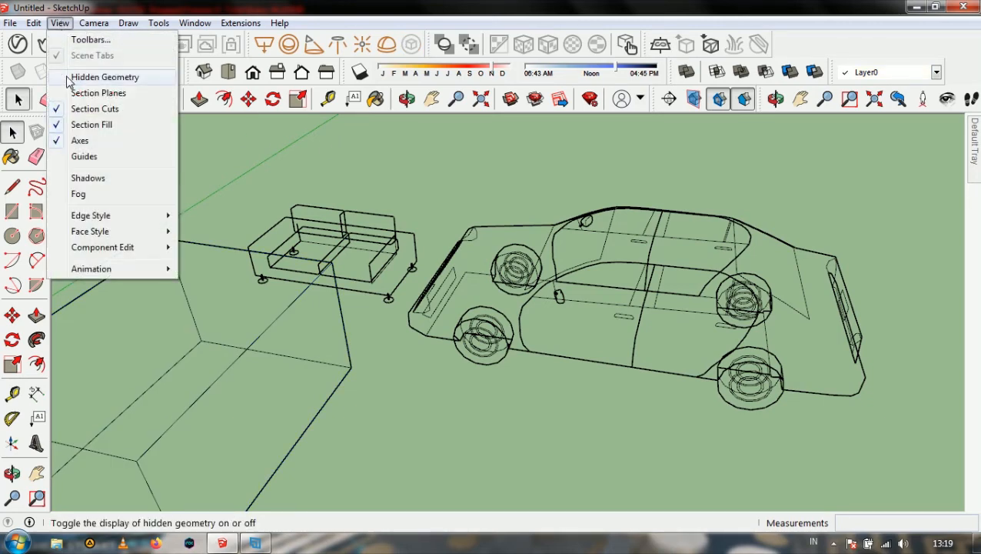
{"action": "left_click", "coordinate": [93, 77]}
{"action": "left_click", "coordinate": [60, 23]}
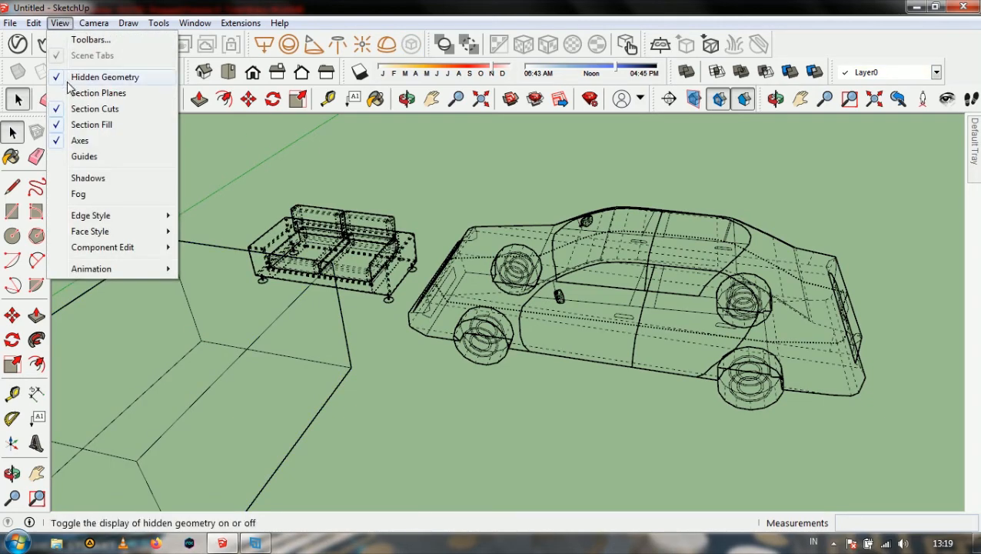
{"action": "left_click", "coordinate": [90, 92]}
{"action": "left_click", "coordinate": [60, 23]}
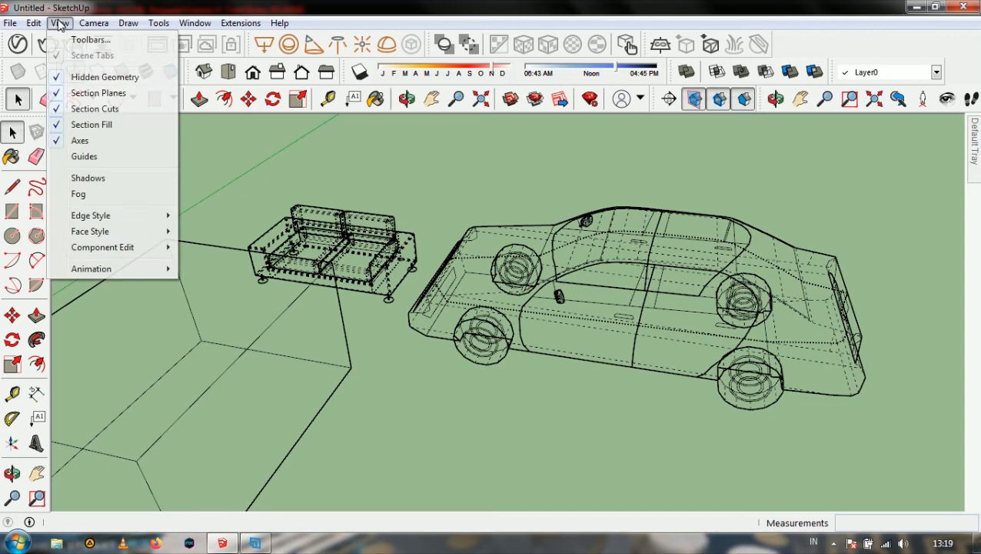
{"action": "left_click", "coordinate": [88, 77]}
{"action": "left_click", "coordinate": [60, 23]}
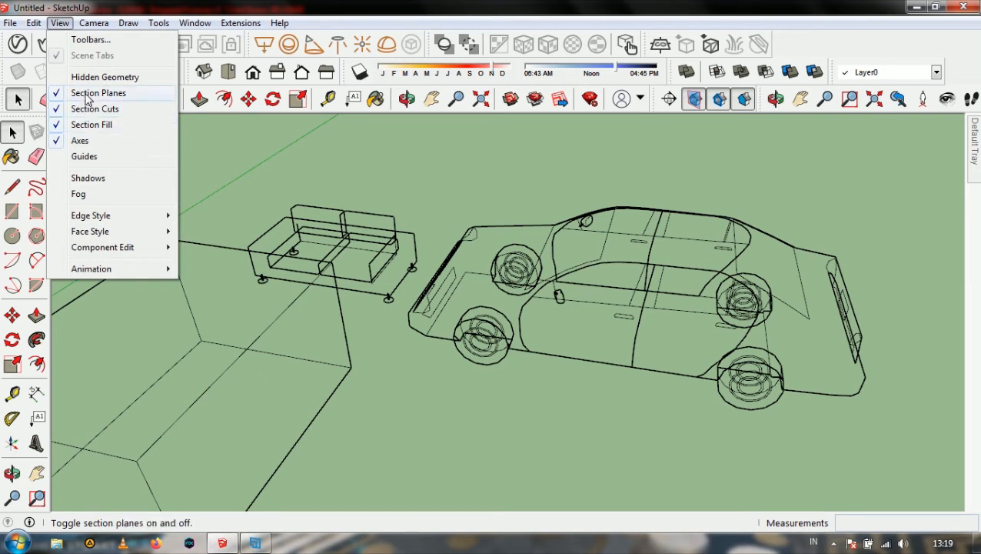
{"action": "left_click", "coordinate": [87, 93]}
Turn off the display of section cuts
{"action": "left_click", "coordinate": [60, 23]}
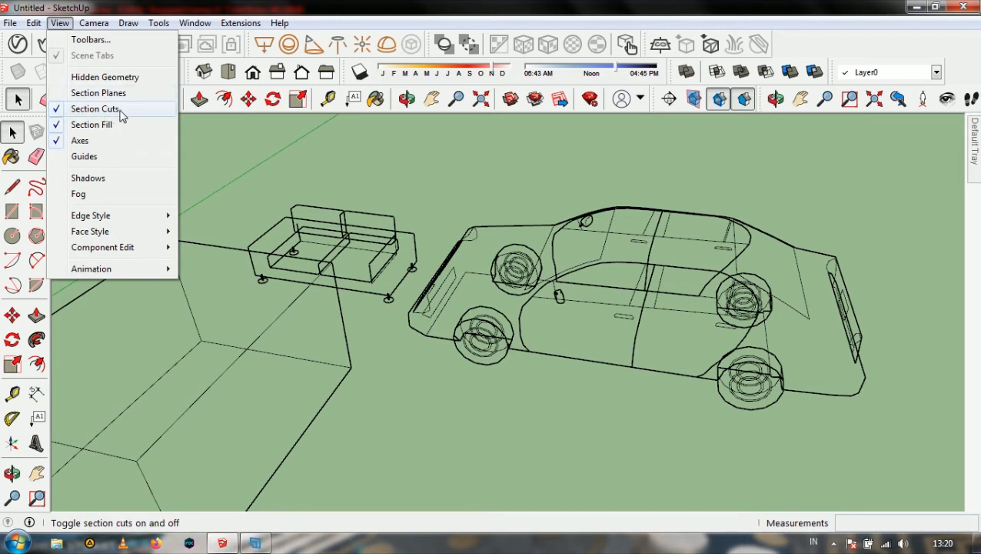
{"action": "left_click", "coordinate": [95, 108]}
{"action": "left_click", "coordinate": [60, 23]}
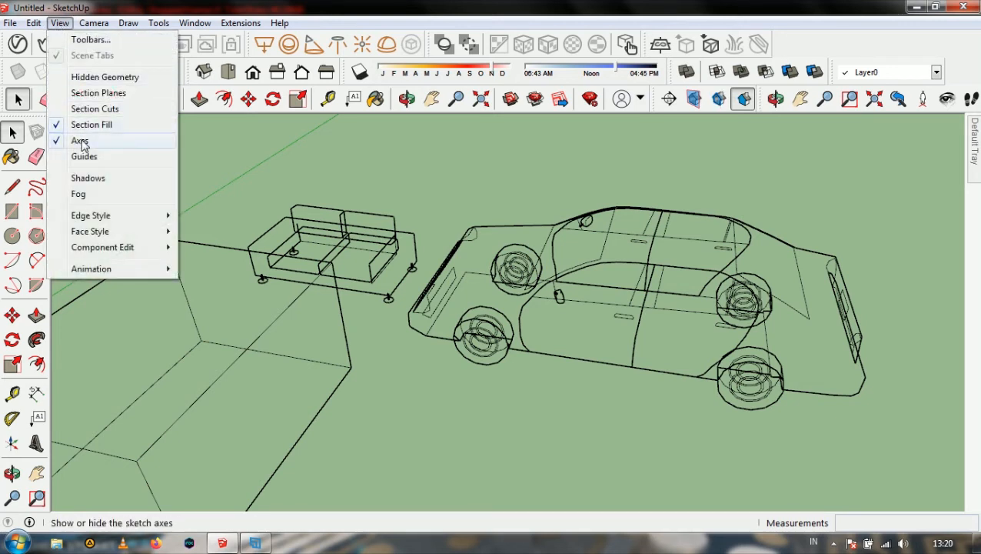
Undo the most recent changes and close the box group that is open for editing
{"action": "left_click", "coordinate": [188, 10]}
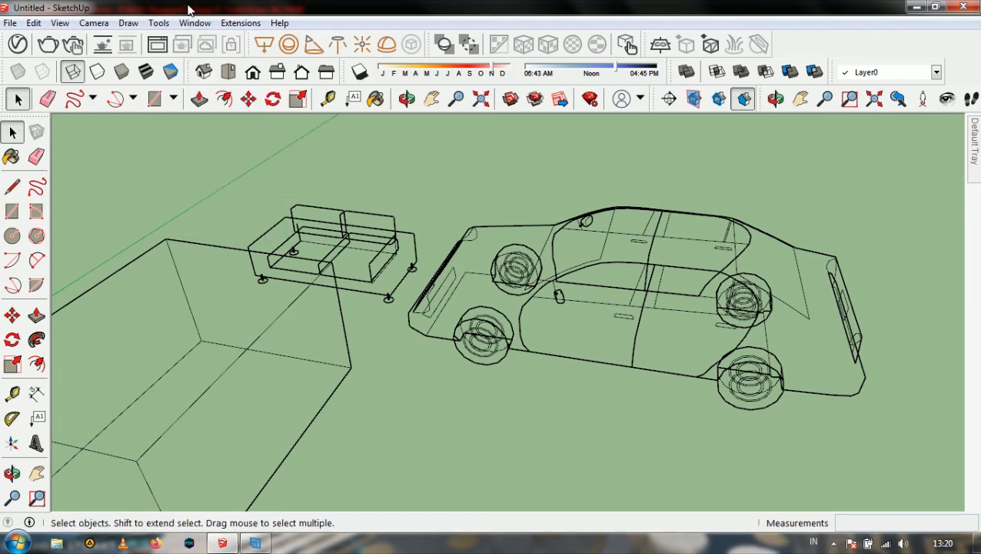
{"action": "key", "text": "ctrl+z"}
{"action": "key", "text": "ctrl+z"}
{"action": "key", "text": "ctrl+z"}
{"action": "key", "text": "ctrl+z"}
{"action": "key", "text": "ctrl+z"}
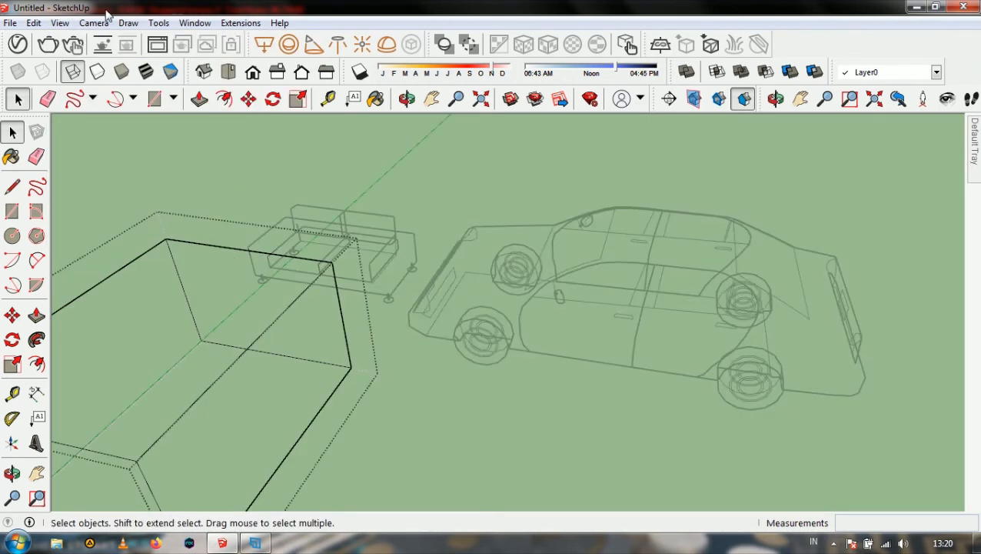
{"action": "left_click", "coordinate": [253, 166]}
Turn off the display of section fill and of the drawing axes
{"action": "left_click", "coordinate": [60, 22]}
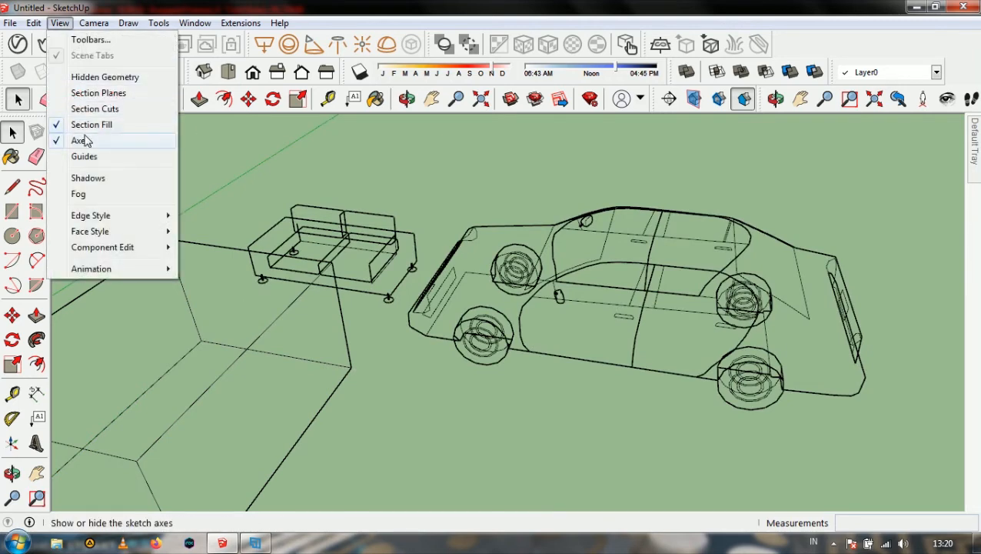
{"action": "left_click", "coordinate": [89, 129]}
{"action": "left_click", "coordinate": [60, 23]}
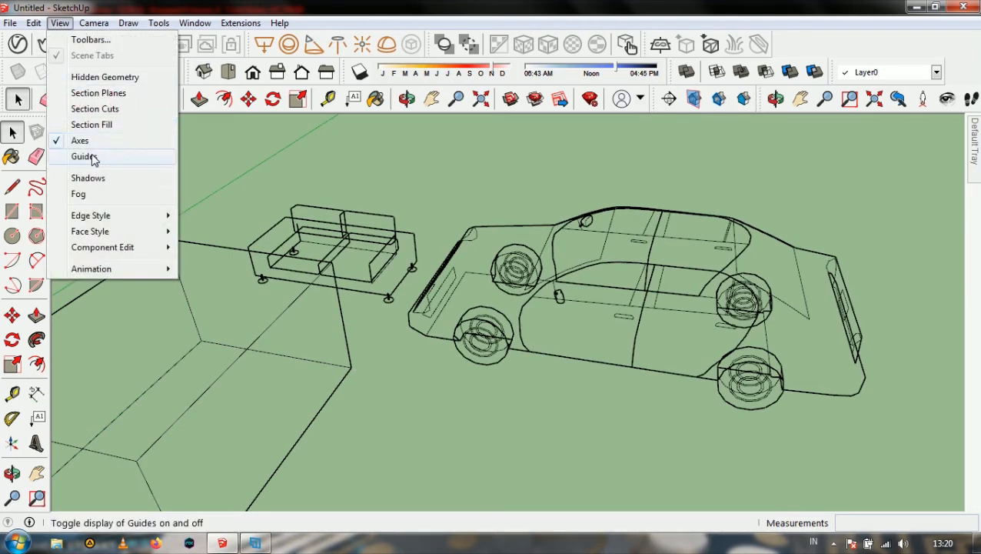
{"action": "left_click", "coordinate": [96, 141]}
Turn the display of guides on and switch it off again
{"action": "left_click", "coordinate": [60, 23]}
{"action": "left_click", "coordinate": [96, 156]}
{"action": "left_click", "coordinate": [60, 23]}
{"action": "left_click", "coordinate": [96, 155]}
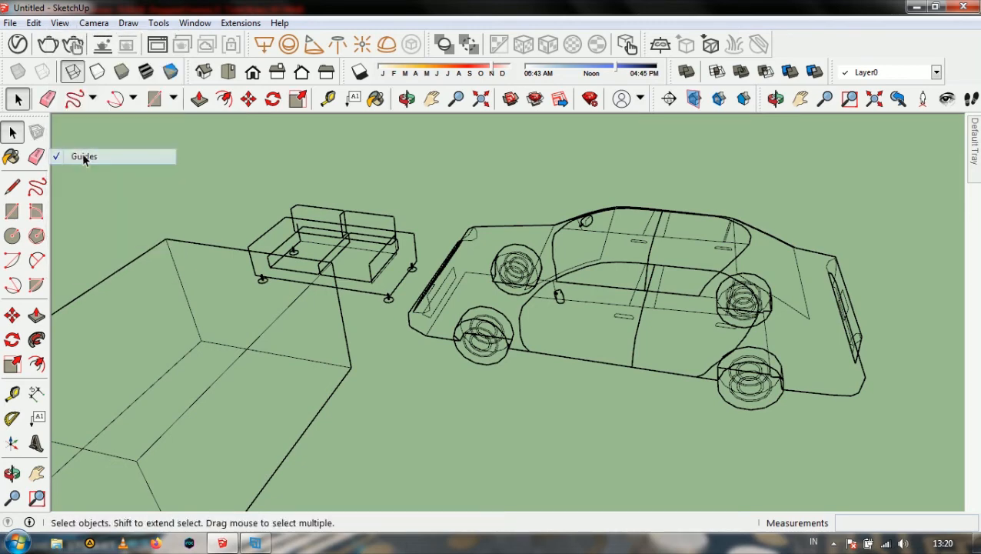
Turn on shadows and view the box, person, sofa and car together from farther away
{"action": "left_click", "coordinate": [62, 23]}
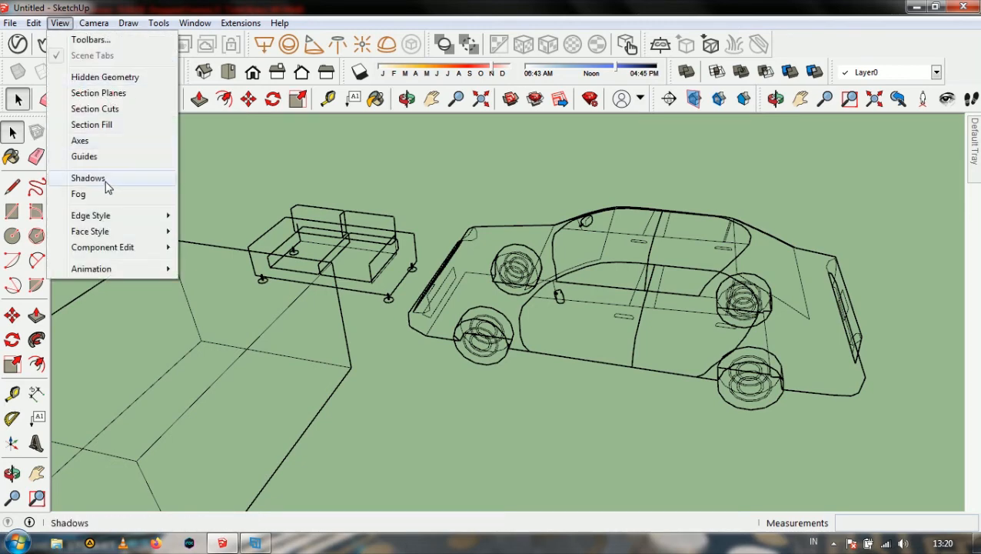
{"action": "left_click", "coordinate": [106, 183]}
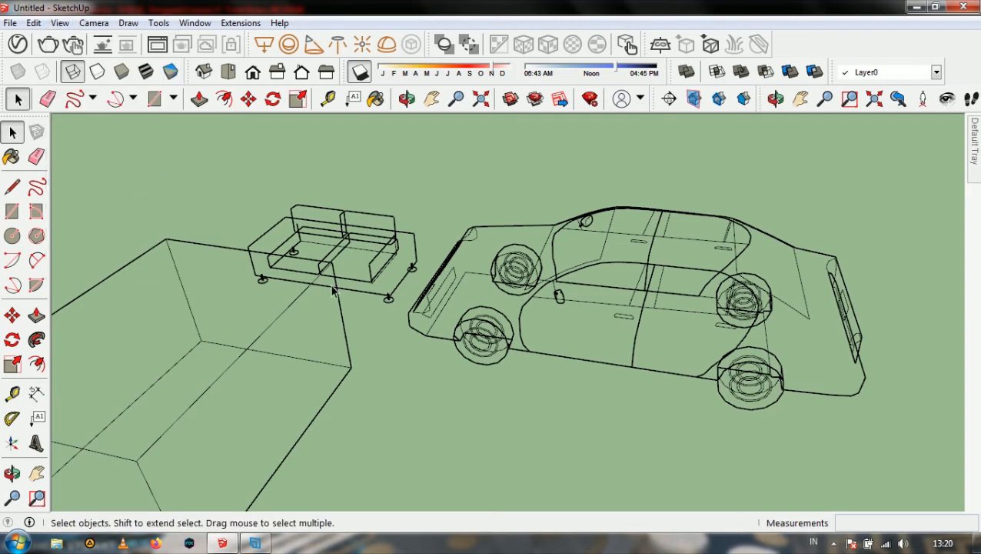
{"action": "middle_click_drag", "start_coordinate": [333, 290], "coordinate": [574, 211]}
{"action": "scroll", "coordinate": [344, 259], "scroll_direction": "down", "scroll_amount": 4}
{"action": "scroll", "coordinate": [344, 258], "scroll_direction": "down", "scroll_amount": 1}
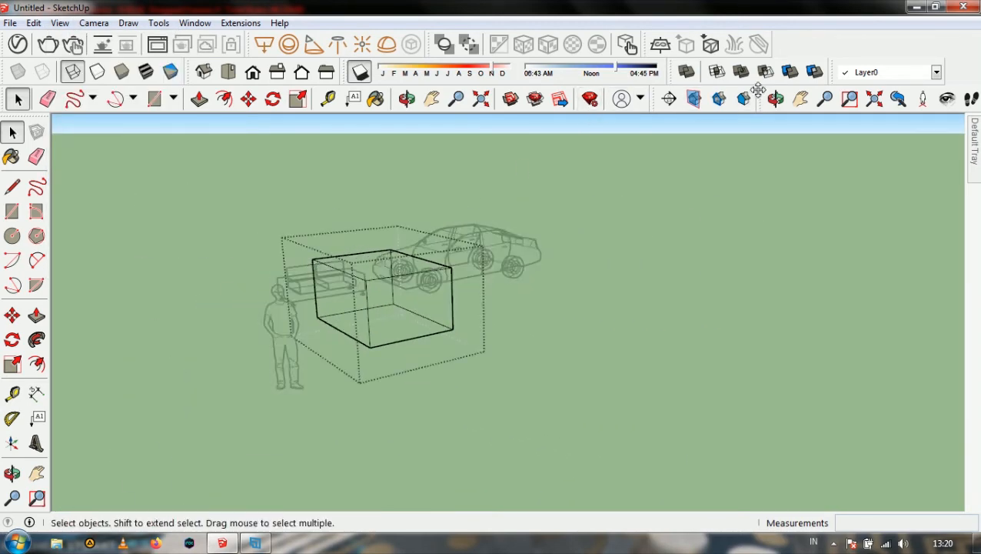
{"action": "left_click", "coordinate": [695, 73]}
{"action": "left_click", "coordinate": [719, 74]}
{"action": "left_click", "coordinate": [742, 74]}
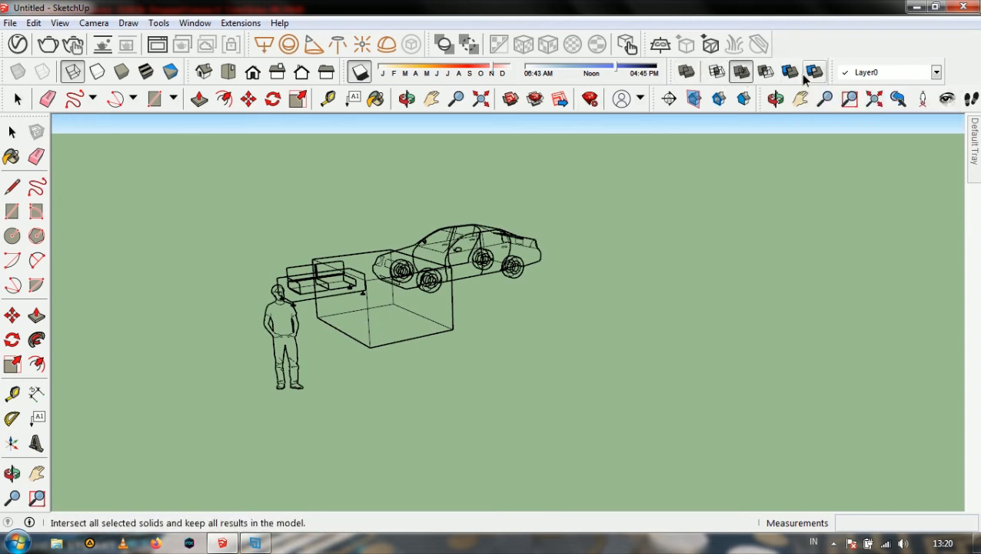
{"action": "left_click", "coordinate": [816, 74]}
{"action": "left_click", "coordinate": [790, 73]}
{"action": "left_click", "coordinate": [765, 73]}
{"action": "left_click", "coordinate": [716, 74]}
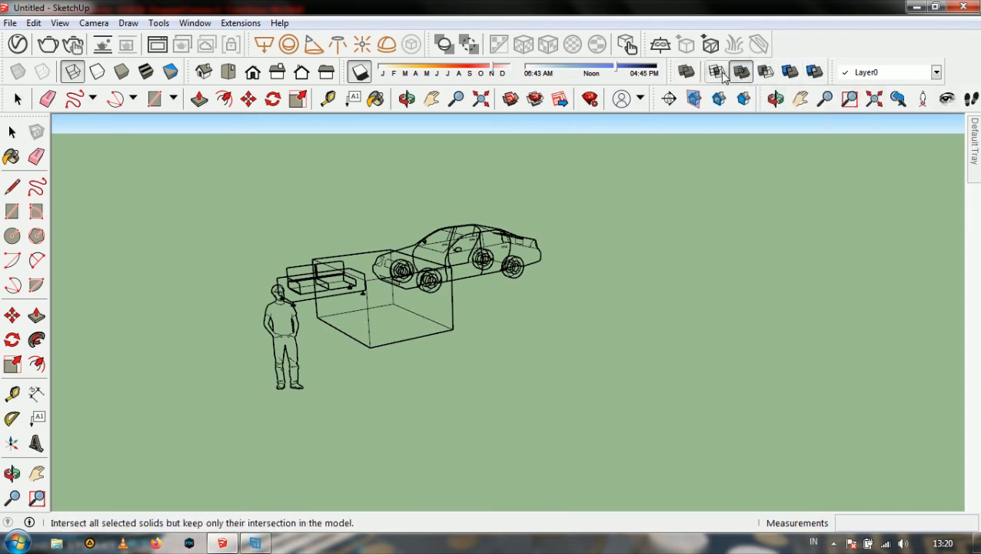
{"action": "left_click", "coordinate": [687, 73]}
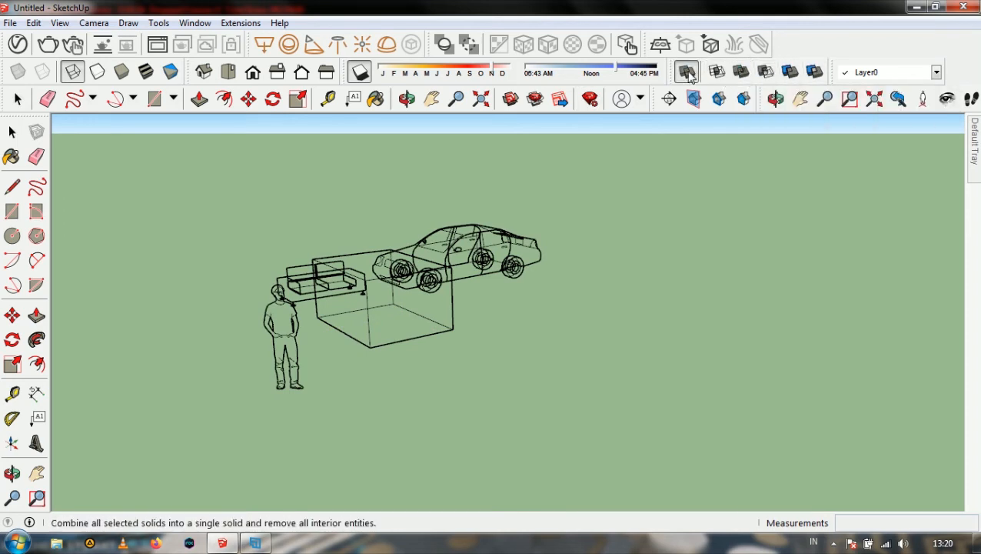
Switch to the isometric view, compare the monochrome, textured, hidden line and wireframe face styles, and settle on Shaded
{"action": "left_click", "coordinate": [204, 73]}
{"action": "left_click", "coordinate": [171, 71]}
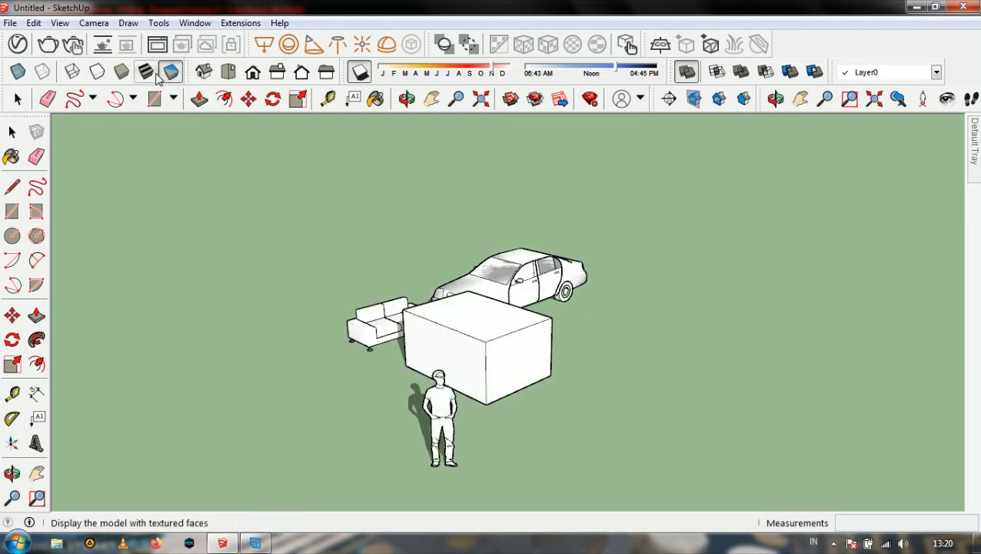
{"action": "left_click", "coordinate": [146, 72]}
{"action": "left_click", "coordinate": [96, 71]}
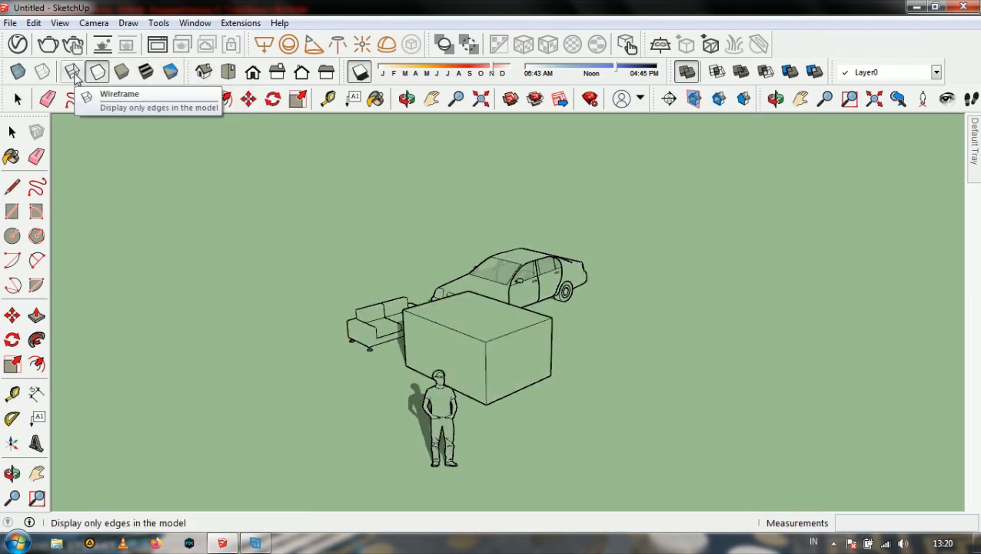
{"action": "left_click", "coordinate": [72, 71]}
{"action": "left_click", "coordinate": [97, 71]}
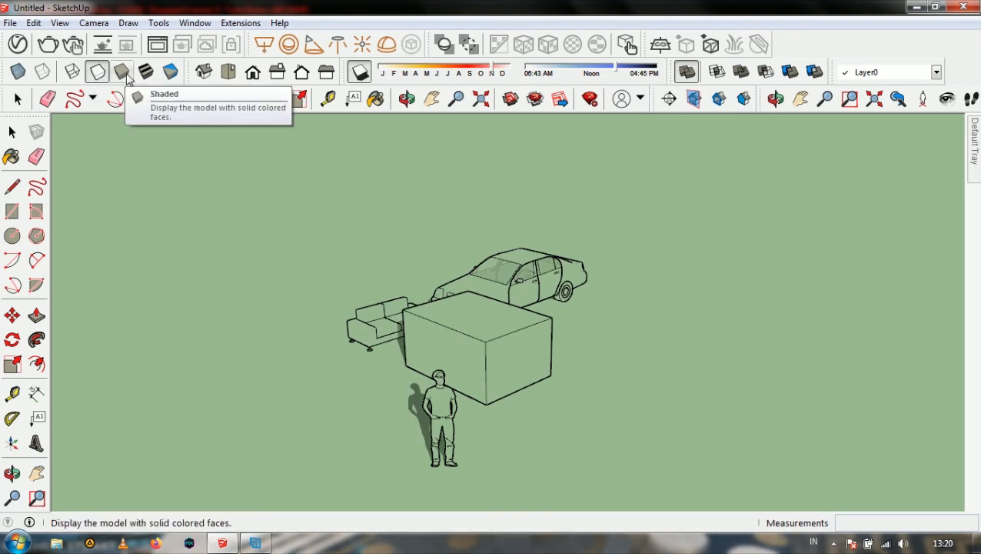
{"action": "left_click", "coordinate": [121, 71]}
{"action": "left_click", "coordinate": [171, 72]}
{"action": "left_click", "coordinate": [146, 72]}
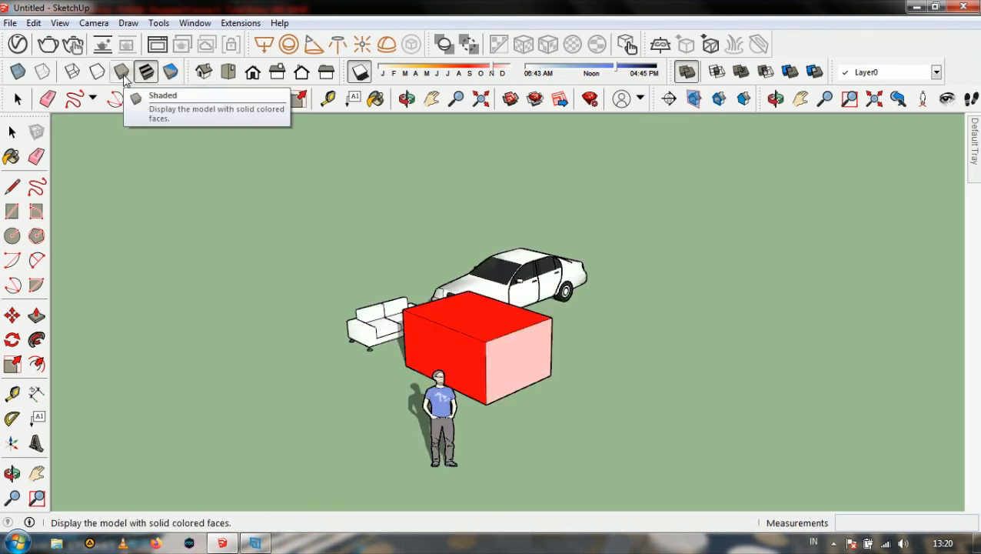
{"action": "left_click", "coordinate": [123, 73]}
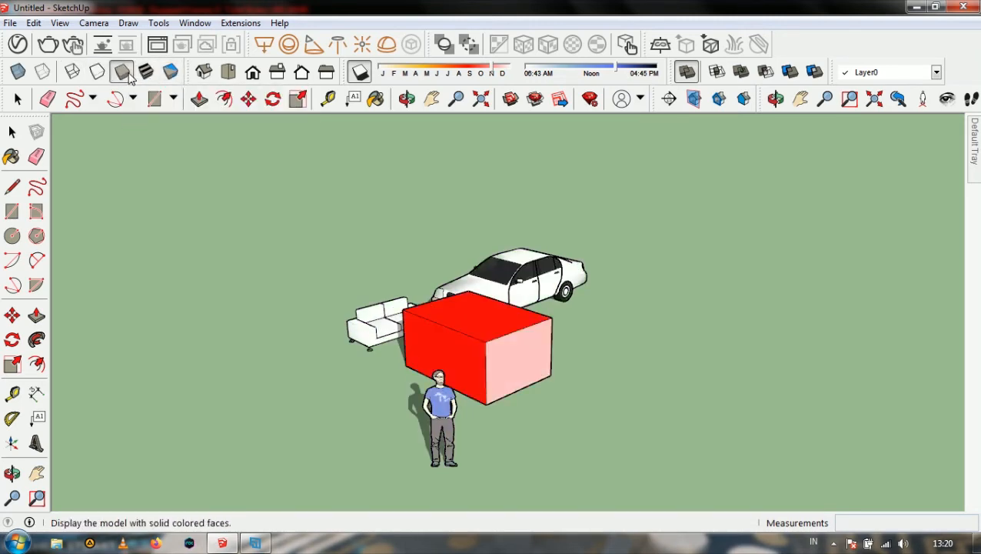
Examine the shadows cast by the person, the box and the car from a closer angle
{"action": "left_click", "coordinate": [523, 43]}
{"action": "middle_click_drag", "start_coordinate": [538, 332], "coordinate": [425, 314]}
{"action": "scroll", "coordinate": [409, 269], "scroll_direction": "up", "scroll_amount": 3}
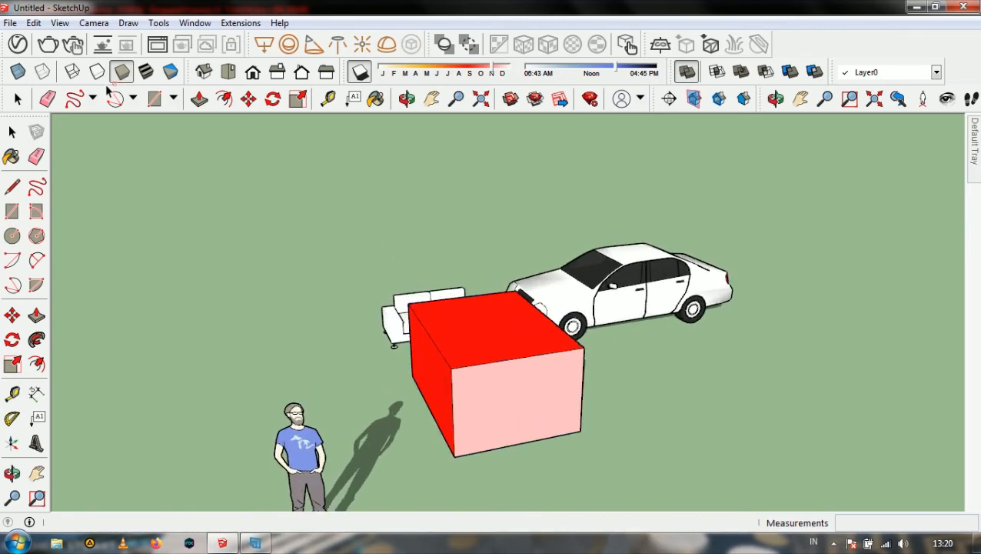
{"action": "left_click", "coordinate": [66, 25]}
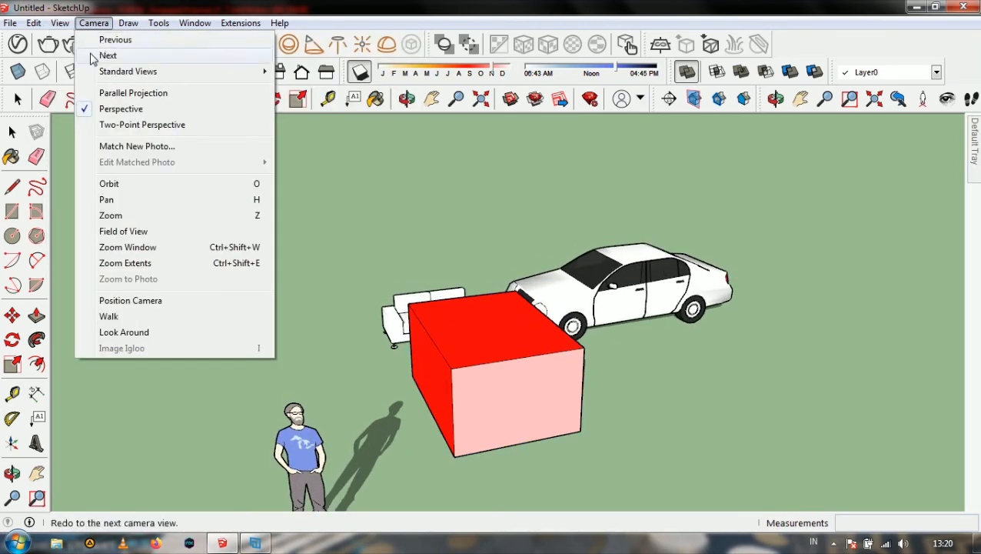
{"action": "left_click", "coordinate": [499, 260]}
{"action": "scroll", "coordinate": [341, 202], "scroll_direction": "down", "scroll_amount": 1}
{"action": "scroll", "coordinate": [339, 496], "scroll_direction": "up", "scroll_amount": 3}
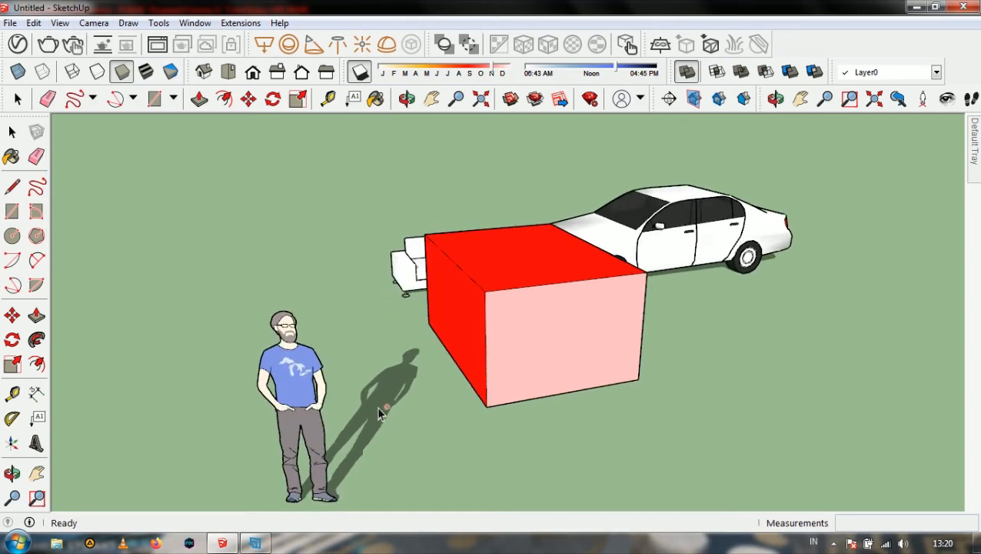
{"action": "scroll", "coordinate": [254, 319], "scroll_direction": "down", "scroll_amount": 2}
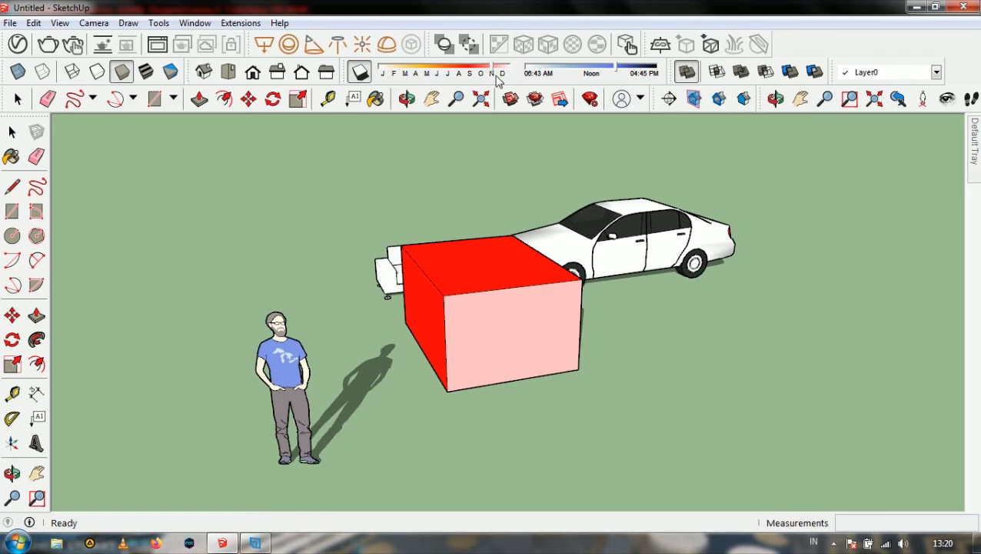
Shift the shadow date through October to August and set the shadow time to about noon
{"action": "mouse_move", "coordinate": [495, 71]}
{"action": "left_mouse_down"}
{"action": "mouse_move", "coordinate": [483, 129]}
{"action": "mouse_move", "coordinate": [445, 144]}
{"action": "mouse_move", "coordinate": [454, 144]}
{"action": "mouse_move", "coordinate": [475, 85]}
{"action": "mouse_move", "coordinate": [429, 88]}
{"action": "mouse_move", "coordinate": [484, 84]}
{"action": "left_mouse_up"}
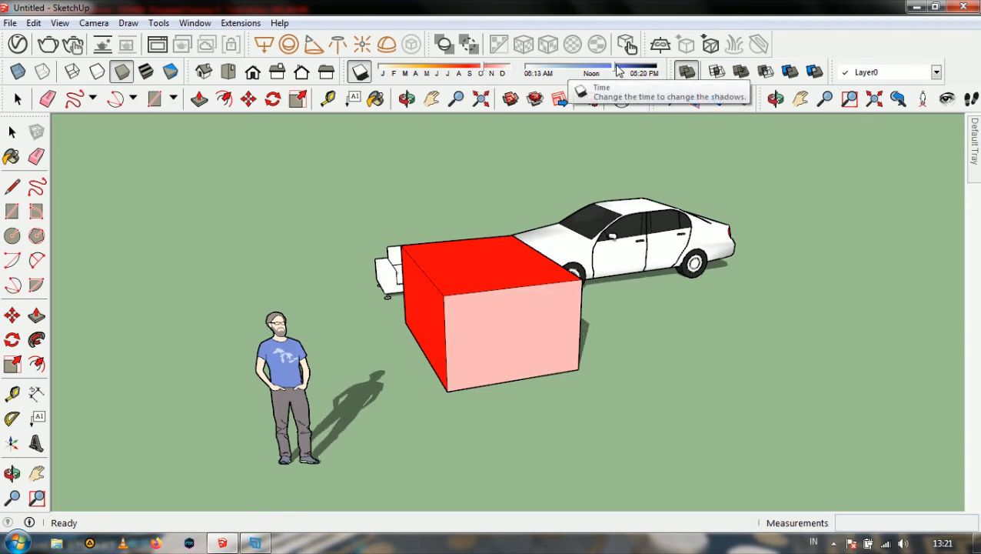
{"action": "mouse_move", "coordinate": [593, 71]}
{"action": "left_mouse_down"}
{"action": "mouse_move", "coordinate": [531, 72]}
{"action": "mouse_move", "coordinate": [613, 67]}
{"action": "left_mouse_up"}
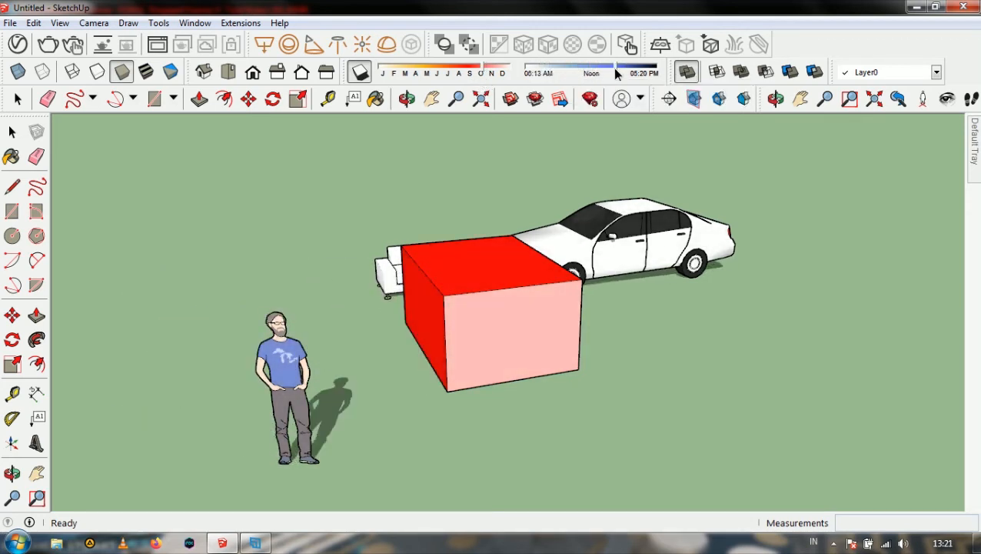
{"action": "left_click", "coordinate": [481, 71]}
{"action": "mouse_move", "coordinate": [480, 70]}
{"action": "left_mouse_down"}
{"action": "mouse_move", "coordinate": [403, 80]}
{"action": "mouse_move", "coordinate": [501, 74]}
{"action": "mouse_move", "coordinate": [459, 73]}
{"action": "left_mouse_up"}
{"action": "left_click_drag", "start_coordinate": [617, 69], "coordinate": [592, 72]}
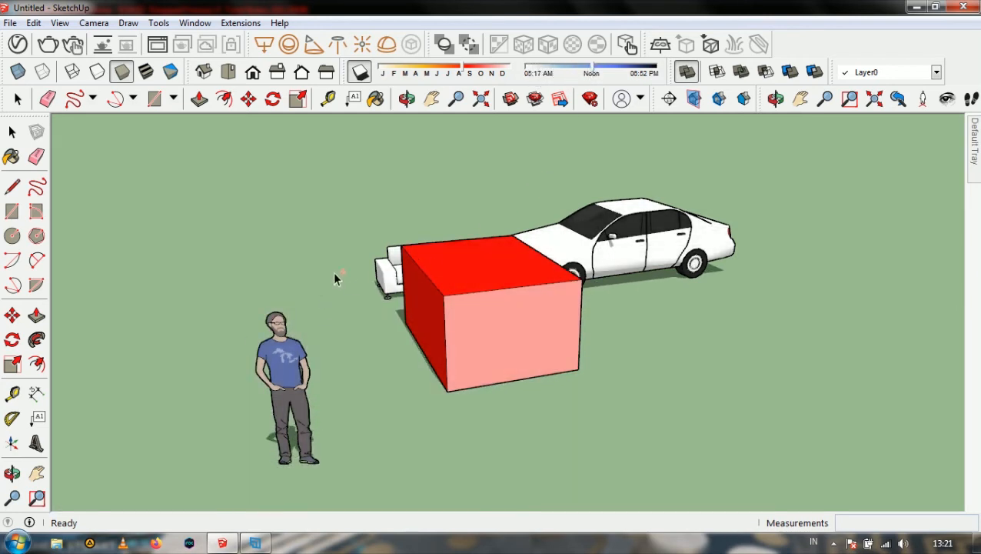
Turn on fog and examine its effect on the person and the box from different distances and angles
{"action": "left_click", "coordinate": [59, 23]}
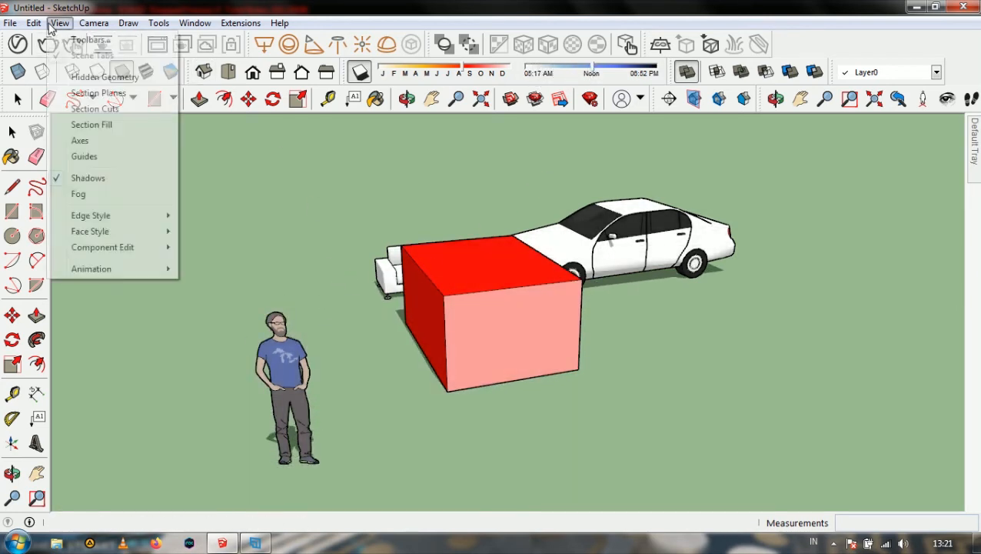
{"action": "left_click", "coordinate": [92, 194]}
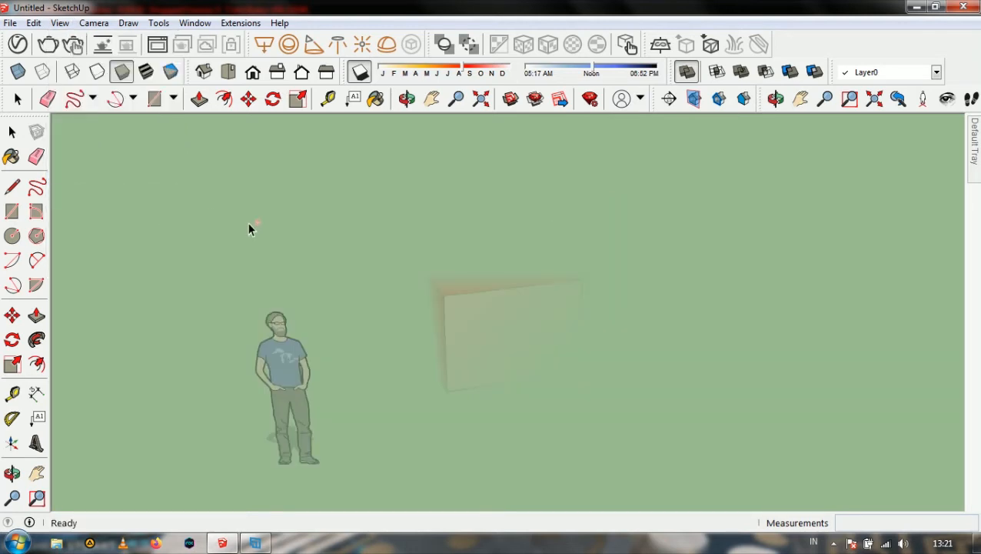
{"action": "middle_click_drag", "start_coordinate": [412, 327], "coordinate": [530, 267]}
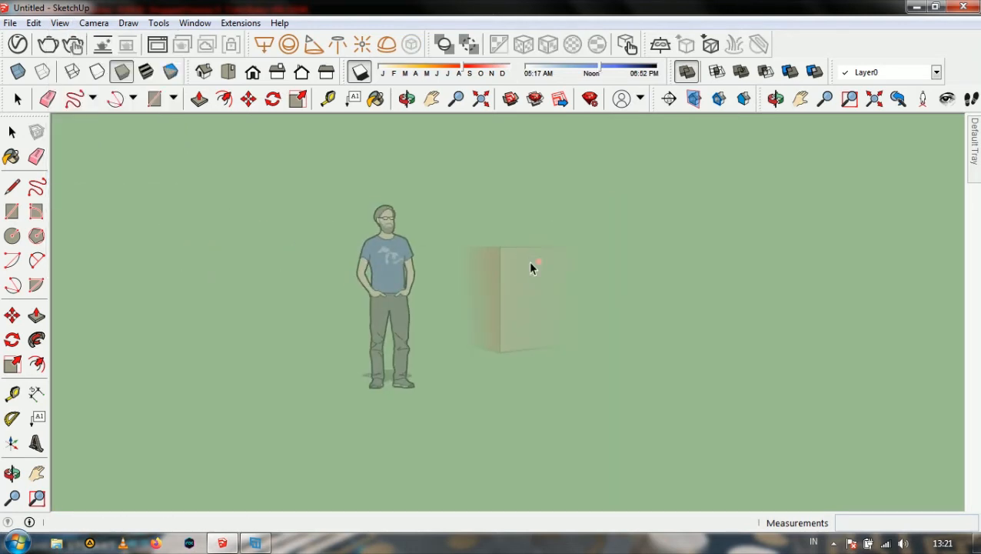
{"action": "scroll", "coordinate": [414, 318], "scroll_direction": "down", "scroll_amount": 2}
{"action": "scroll", "coordinate": [448, 276], "scroll_direction": "up", "scroll_amount": 4}
{"action": "scroll", "coordinate": [450, 278], "scroll_direction": "up", "scroll_amount": 1}
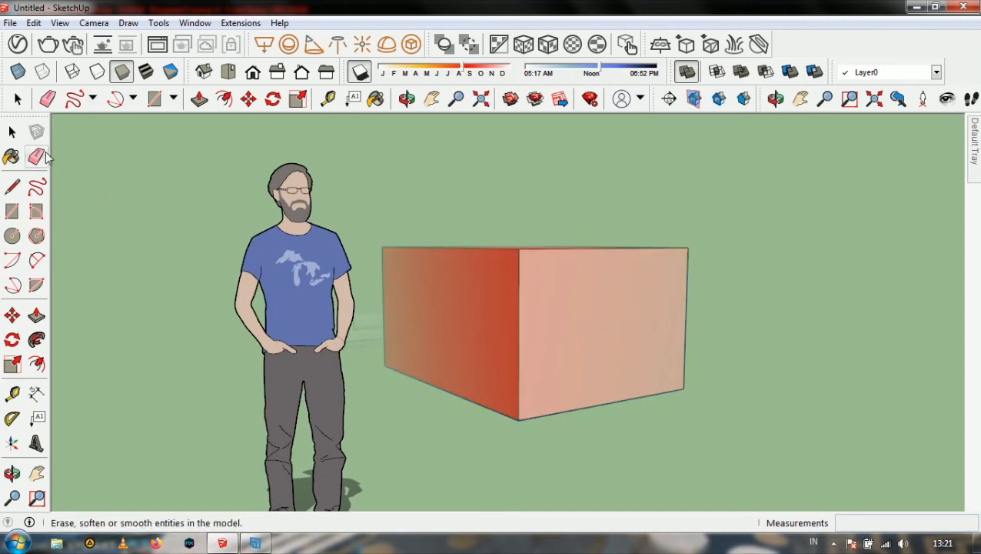
{"action": "left_click", "coordinate": [12, 133]}
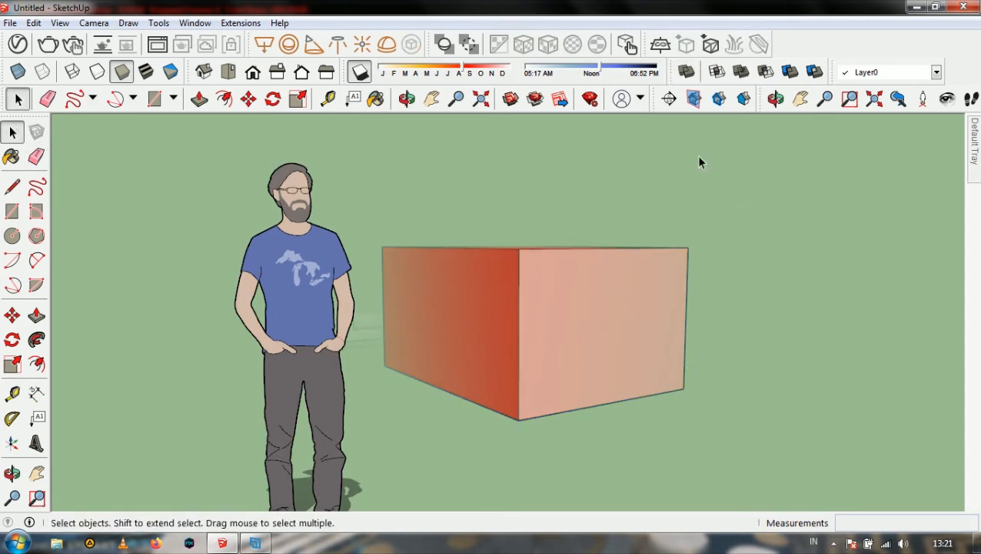
{"action": "middle_click_drag", "start_coordinate": [521, 246], "coordinate": [472, 256]}
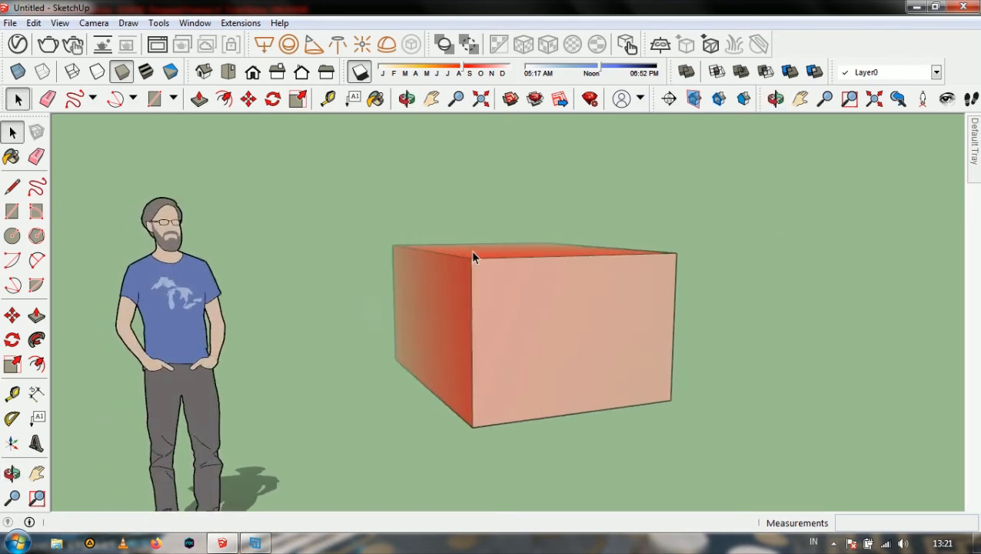
Turn off the fog and the shadows
{"action": "left_click", "coordinate": [59, 22]}
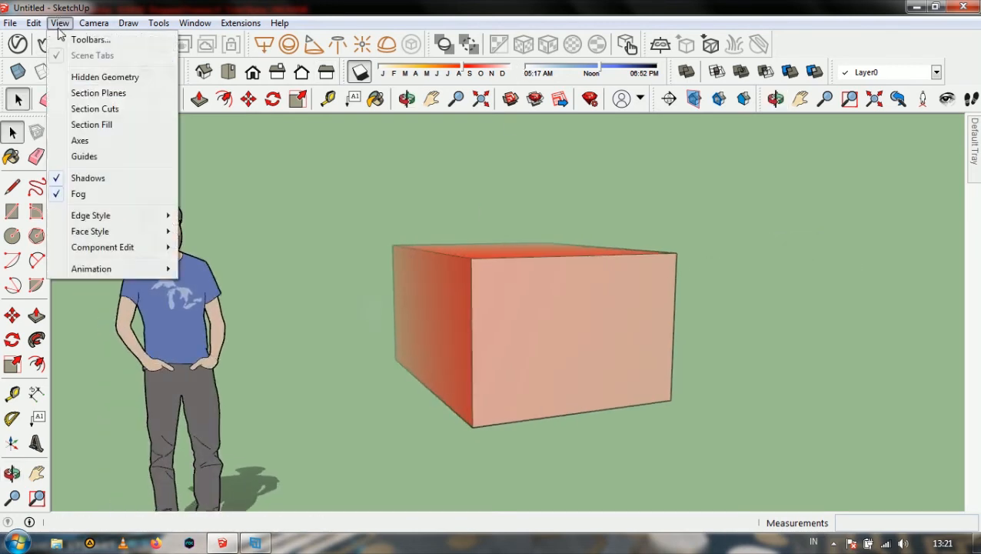
{"action": "left_click", "coordinate": [83, 197]}
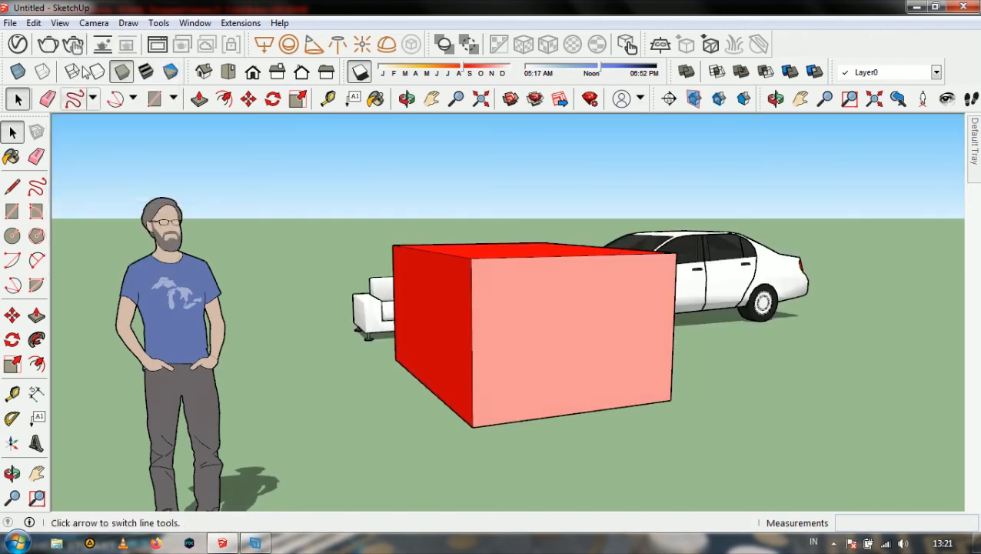
{"action": "left_click", "coordinate": [59, 23]}
{"action": "left_click", "coordinate": [96, 179]}
Review the edge style options and apply the X-ray face style to the model
{"action": "left_click", "coordinate": [59, 22]}
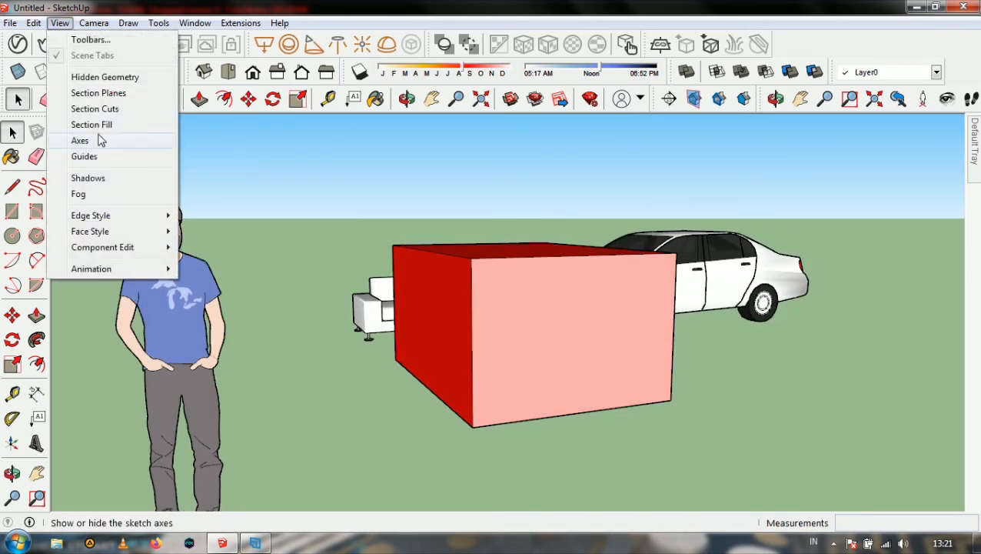
{"action": "mouse_move", "coordinate": [108, 214]}
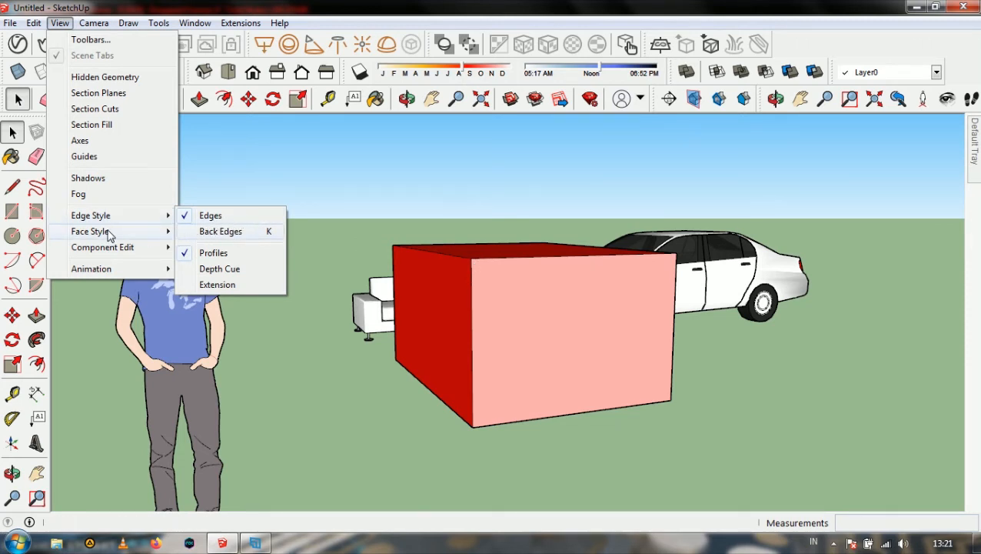
{"action": "mouse_move", "coordinate": [115, 234]}
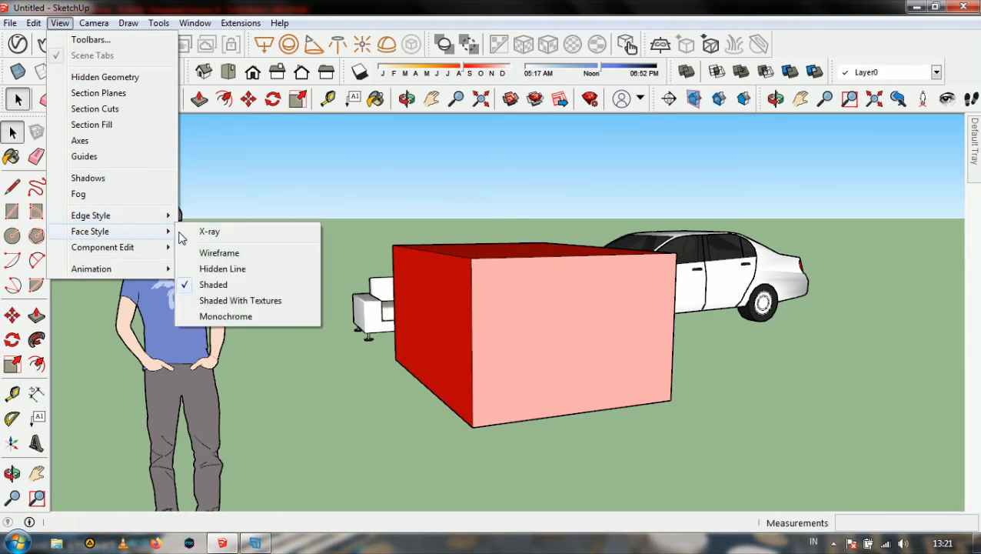
{"action": "left_click", "coordinate": [243, 235]}
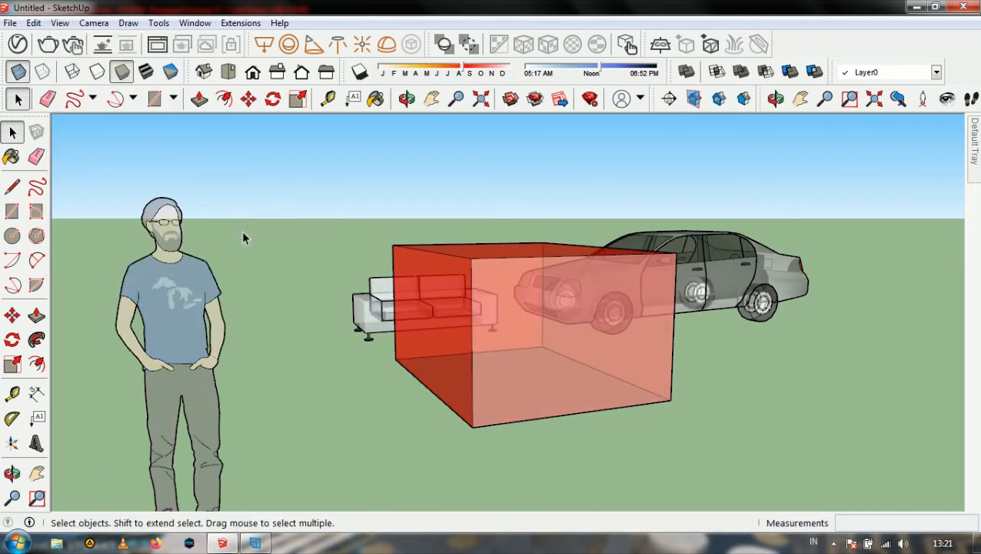
Try the Wireframe face style on the model and return it to the Shaded style
{"action": "left_click", "coordinate": [61, 22]}
{"action": "mouse_move", "coordinate": [106, 231]}
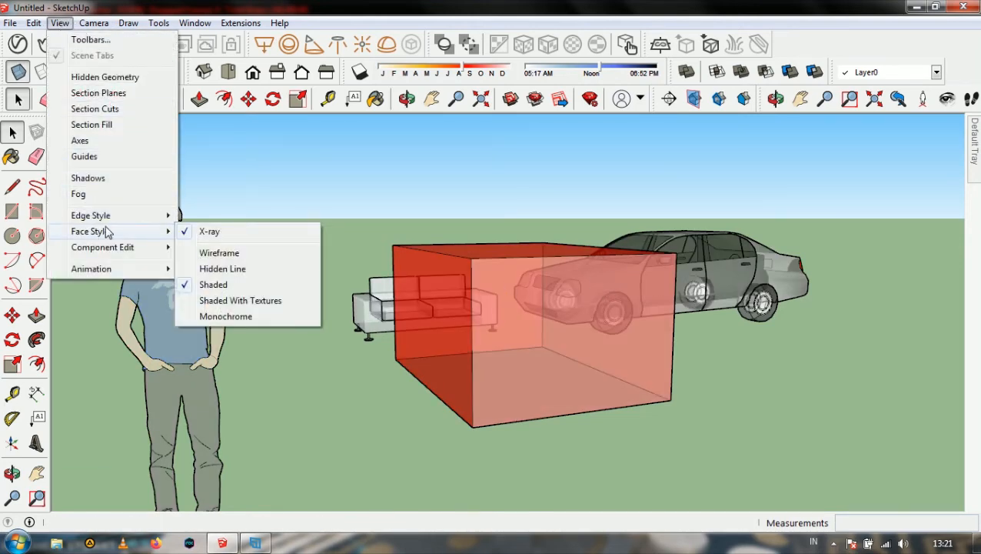
{"action": "left_click", "coordinate": [231, 252]}
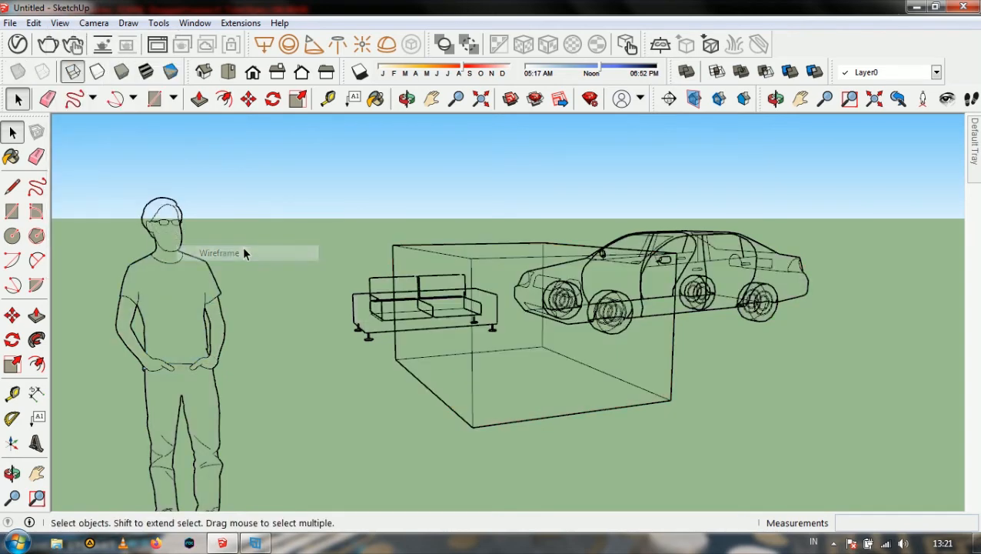
{"action": "left_click", "coordinate": [60, 22]}
{"action": "mouse_move", "coordinate": [115, 231]}
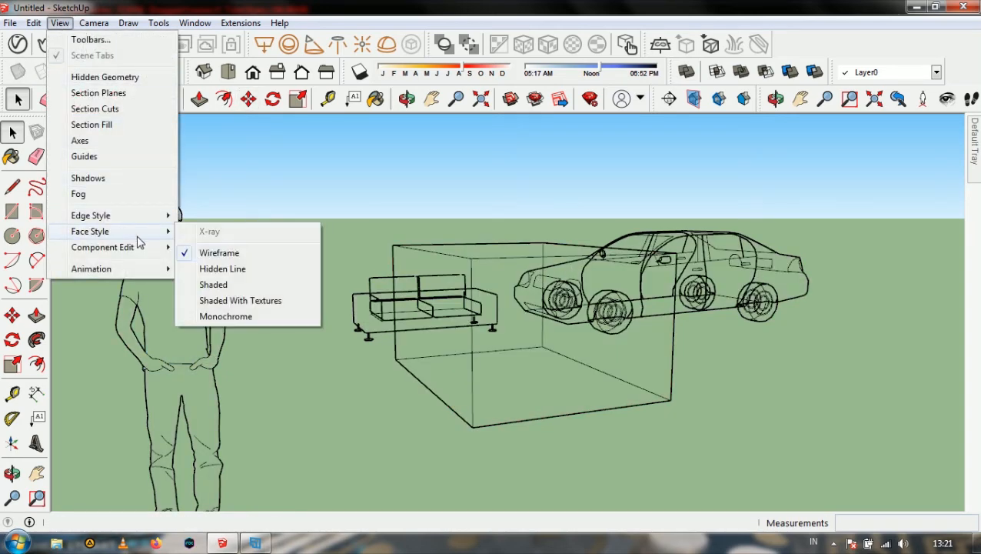
{"action": "left_click", "coordinate": [231, 285]}
Compare the Shaded With Textures and Hidden Line face styles, leaving the model in Shaded With Textures
{"action": "left_click", "coordinate": [60, 23]}
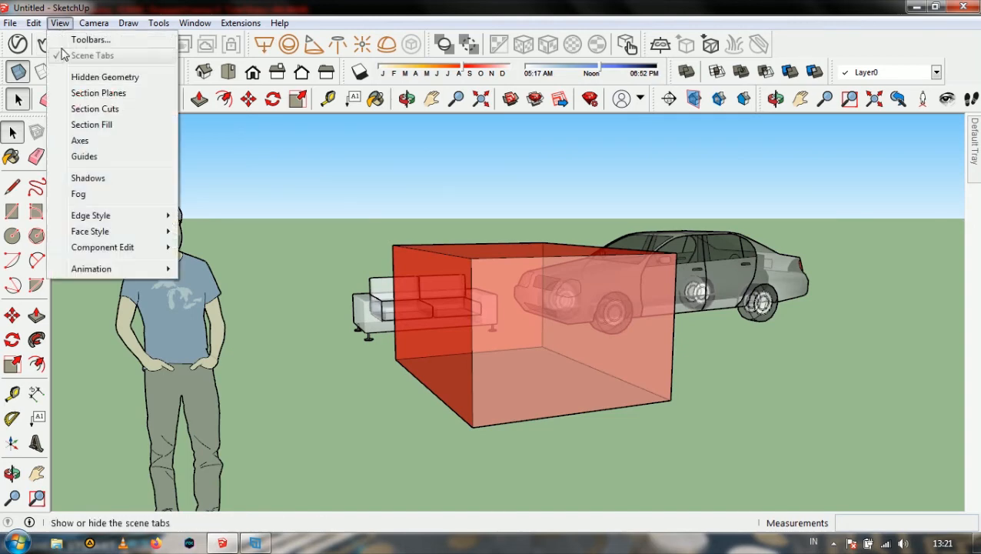
{"action": "mouse_move", "coordinate": [115, 231]}
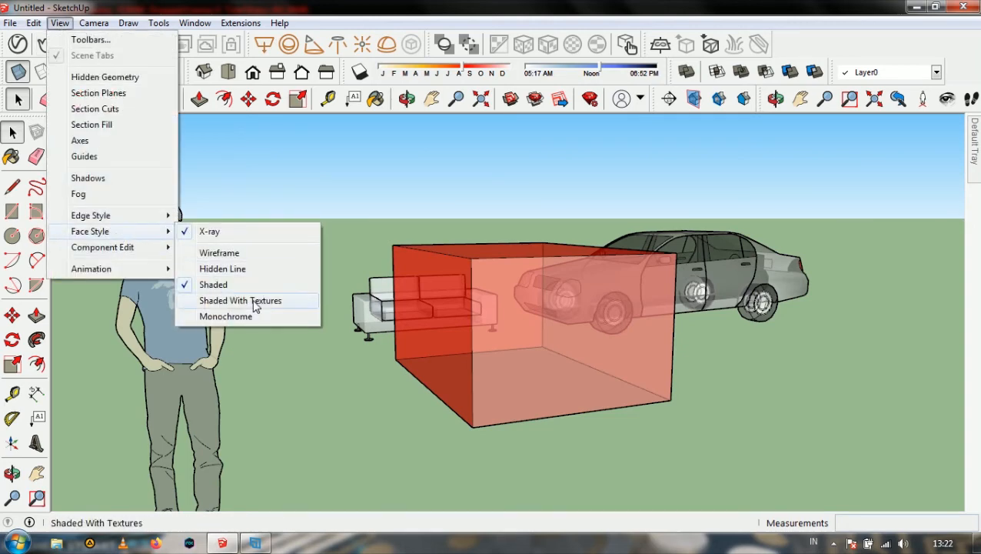
{"action": "left_click", "coordinate": [254, 303]}
{"action": "left_click", "coordinate": [99, 71]}
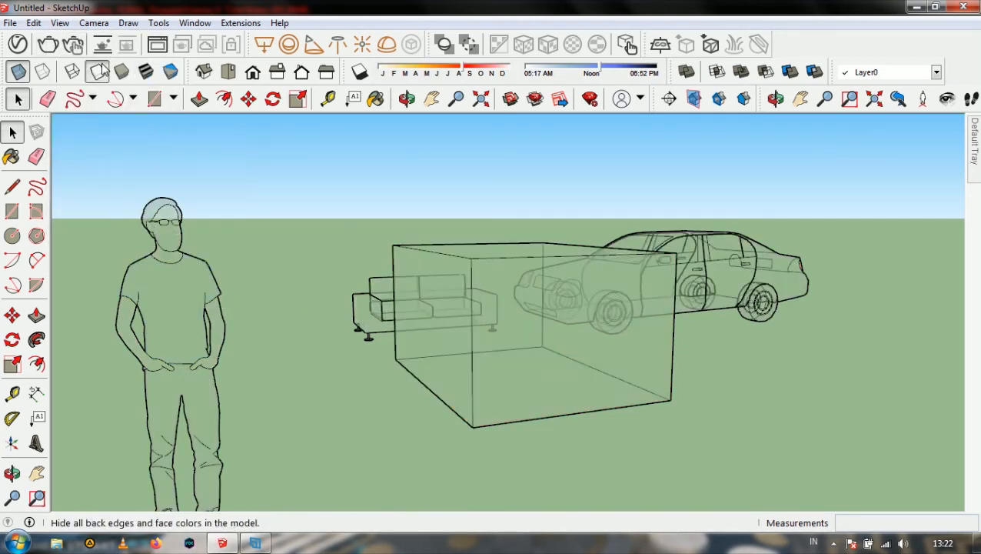
{"action": "left_click", "coordinate": [146, 71]}
Turn off the X-ray face style so the box, sofa and car have opaque faces
{"action": "left_click", "coordinate": [60, 23]}
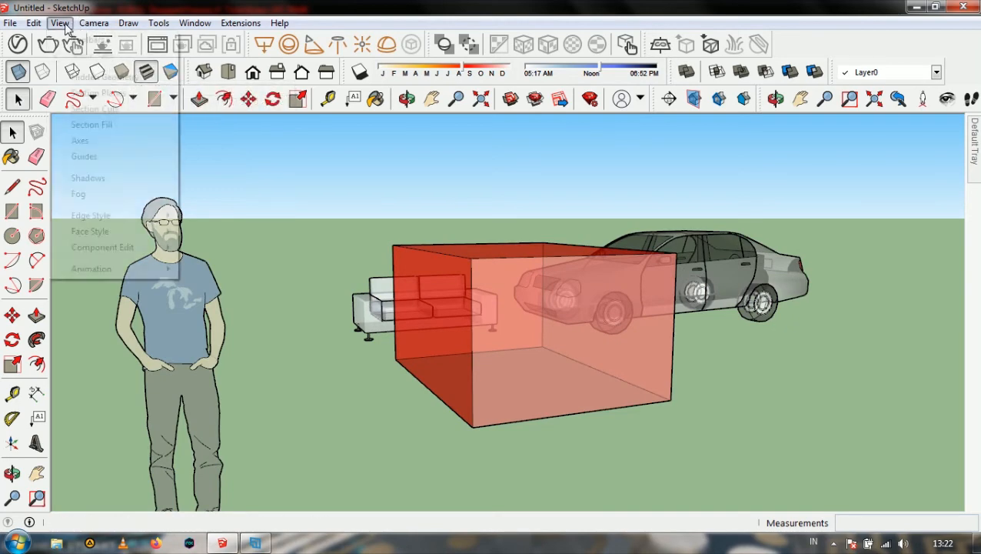
{"action": "mouse_move", "coordinate": [174, 231]}
{"action": "left_click", "coordinate": [213, 236]}
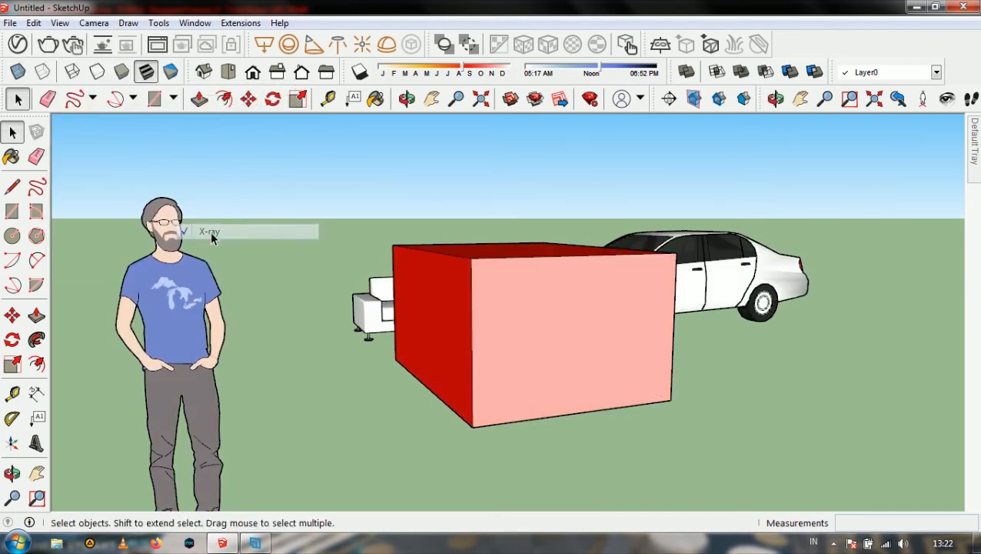
Review the component editing options for hiding the rest of the model and similar components
{"action": "left_click", "coordinate": [60, 25]}
{"action": "mouse_move", "coordinate": [119, 247]}
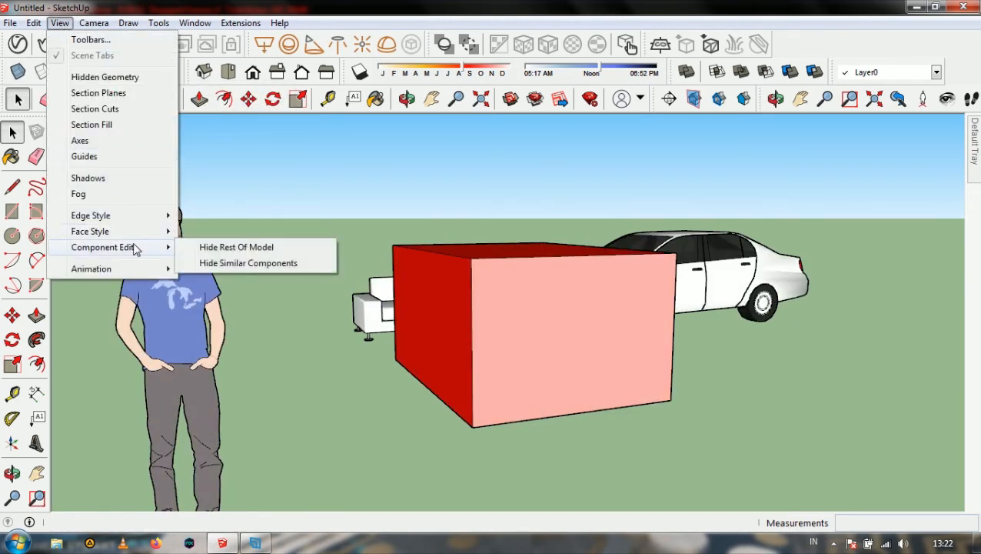
{"action": "mouse_move", "coordinate": [146, 269]}
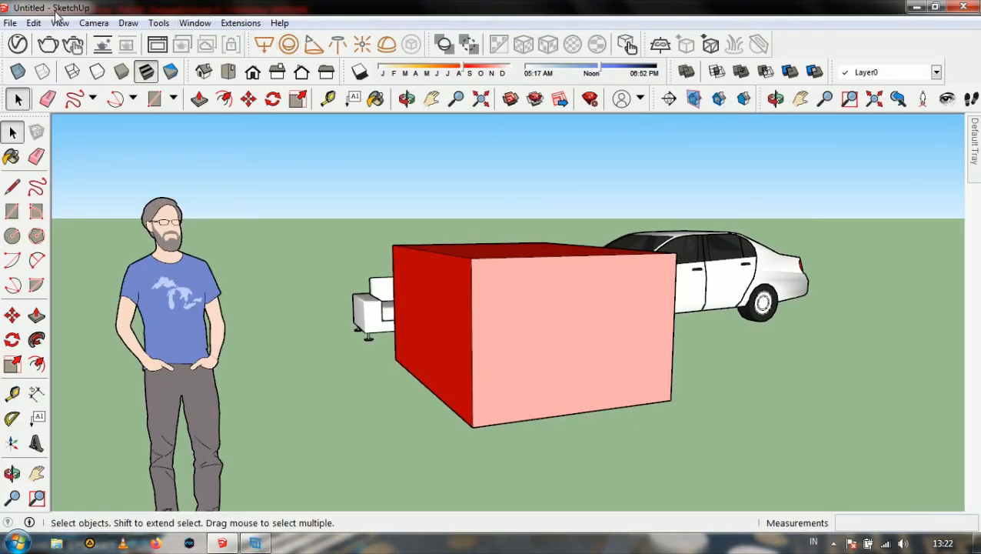
Add a first animation scene that stores the current view of the person and the box
{"action": "left_click", "coordinate": [59, 23]}
{"action": "mouse_move", "coordinate": [98, 269]}
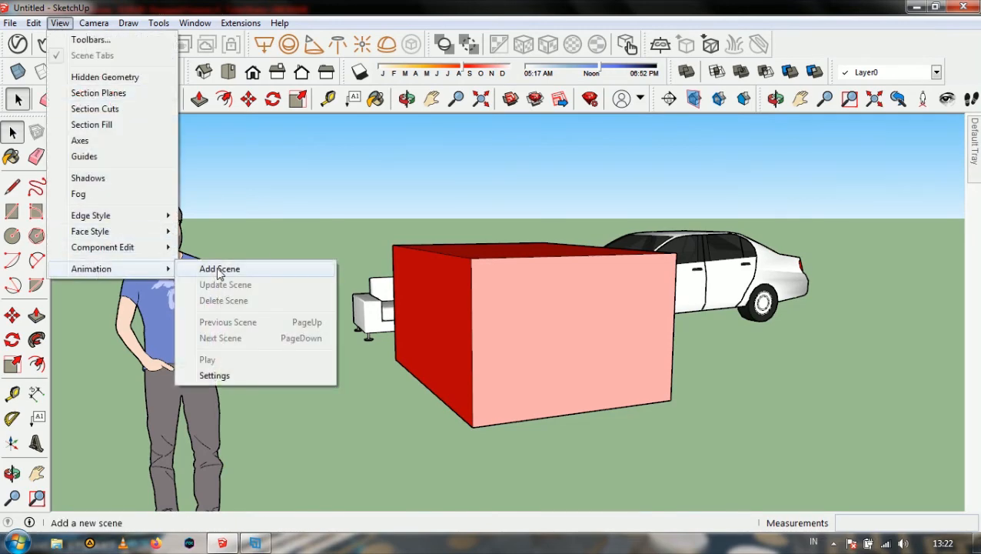
{"action": "left_click", "coordinate": [218, 267]}
{"action": "left_click", "coordinate": [518, 333]}
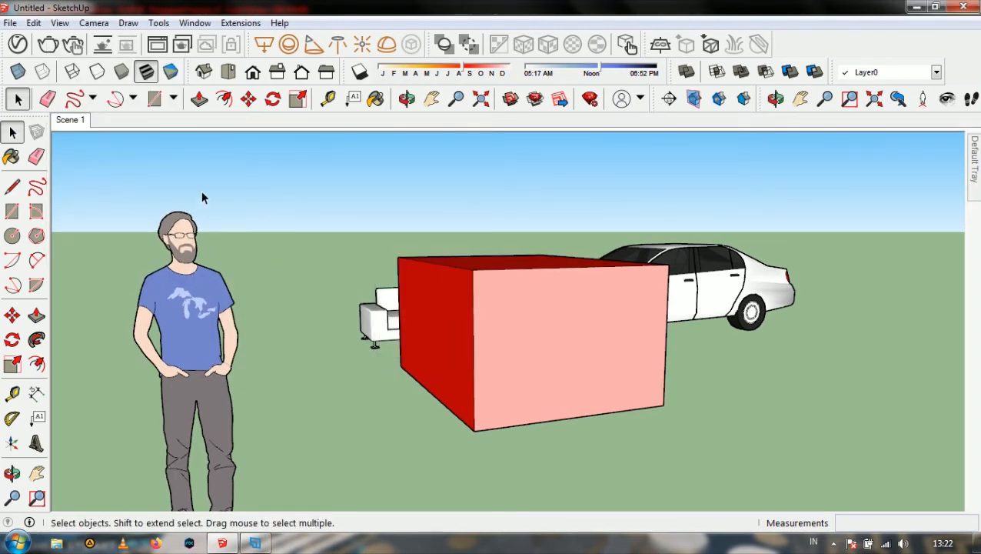
Add a second scene from a higher, more distant angle showing the person, box, sofa and the rear of the car
{"action": "middle_click_drag", "start_coordinate": [202, 197], "coordinate": [449, 253]}
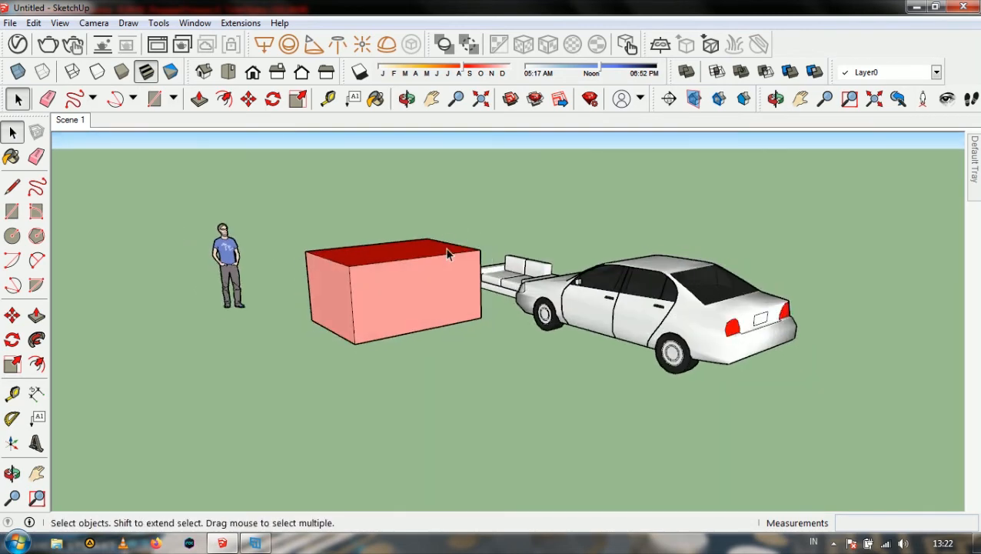
{"action": "left_click", "coordinate": [60, 23]}
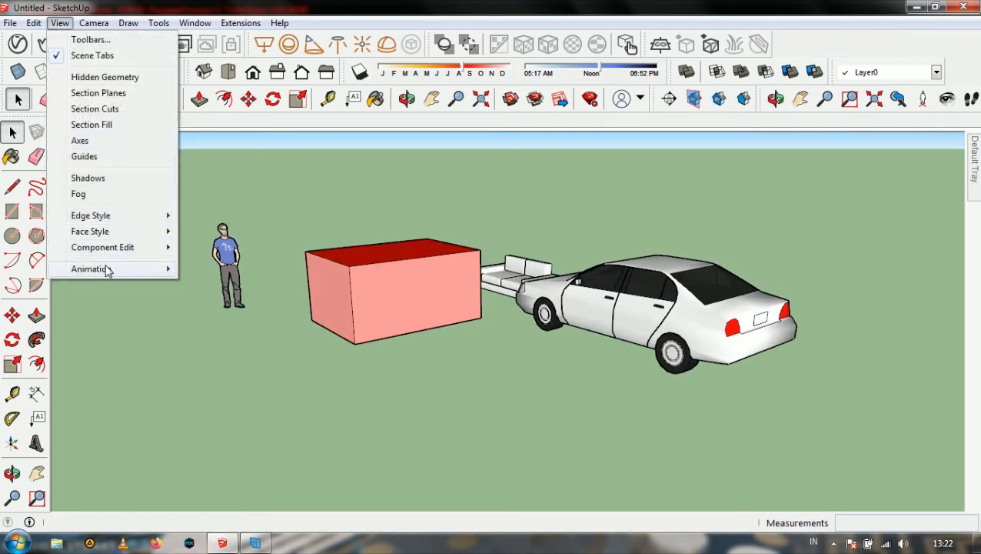
{"action": "mouse_move", "coordinate": [107, 271]}
{"action": "left_click", "coordinate": [217, 269]}
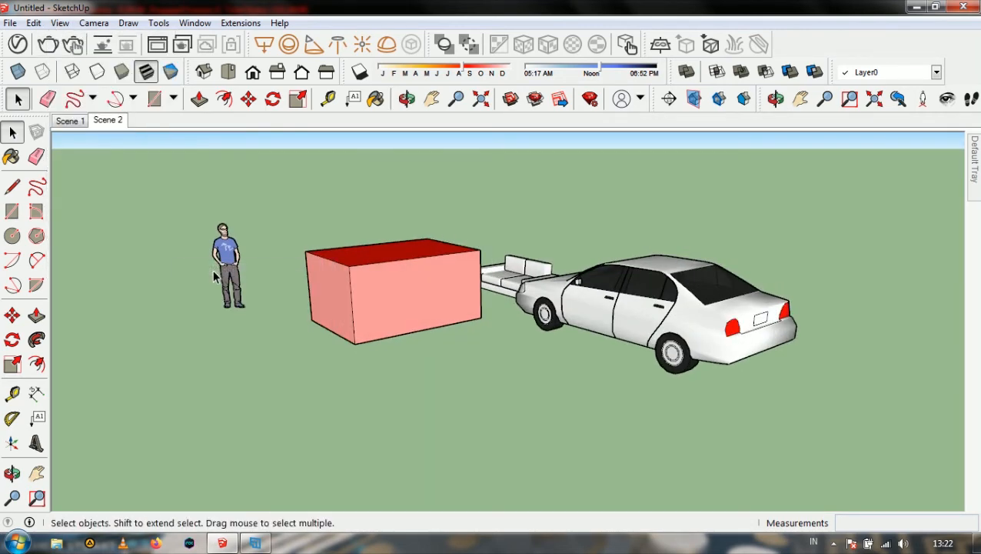
Return to Scene 1, play the animation between the two scenes and end the playback
{"action": "left_click", "coordinate": [75, 123]}
{"action": "left_click", "coordinate": [59, 22]}
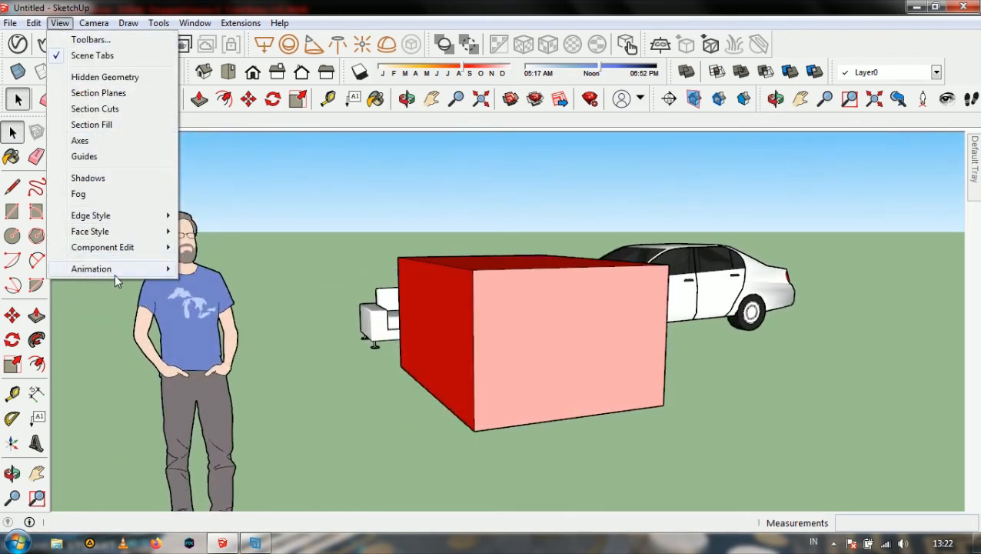
{"action": "mouse_move", "coordinate": [114, 273]}
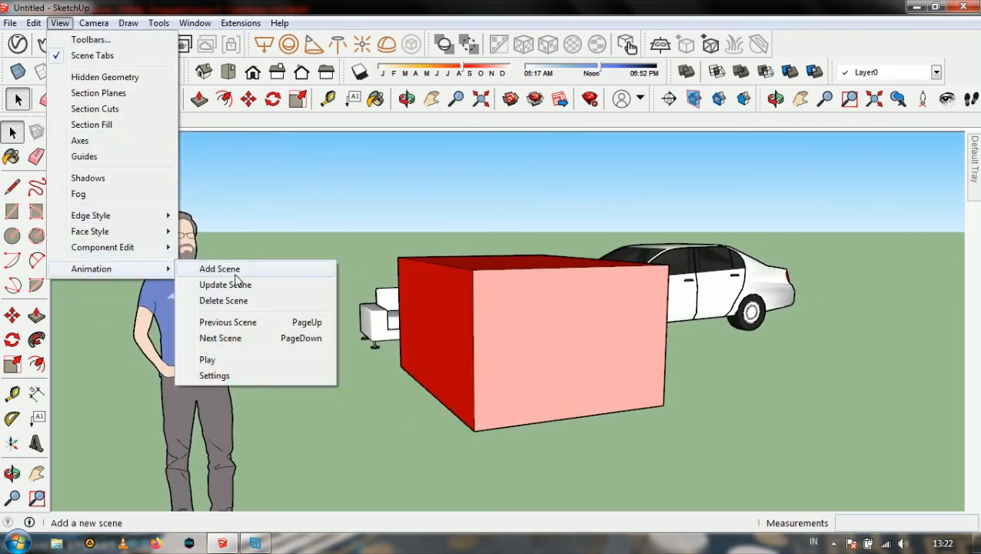
{"action": "left_click", "coordinate": [208, 360]}
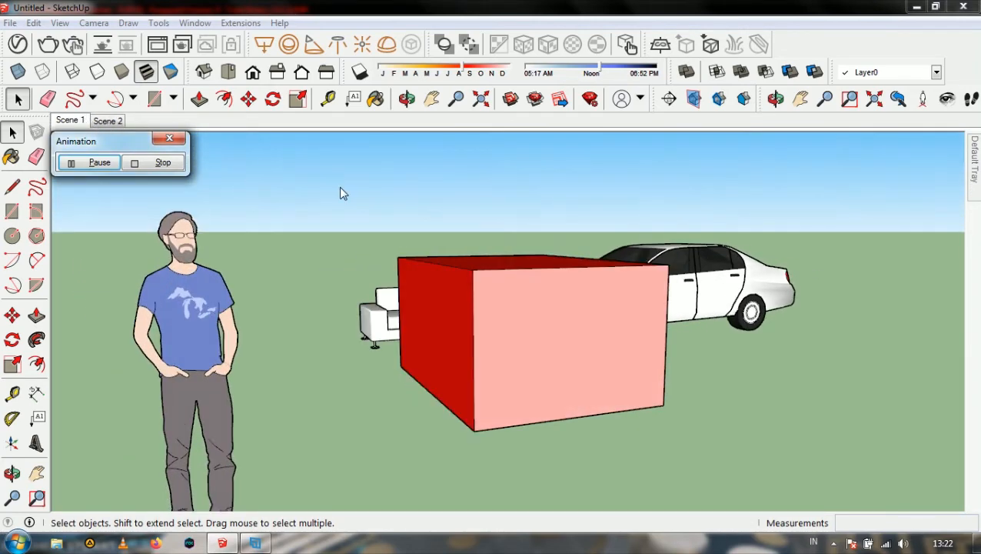
{"action": "left_click", "coordinate": [170, 139]}
Set the camera to the standard Top view of the model
{"action": "left_click", "coordinate": [59, 23]}
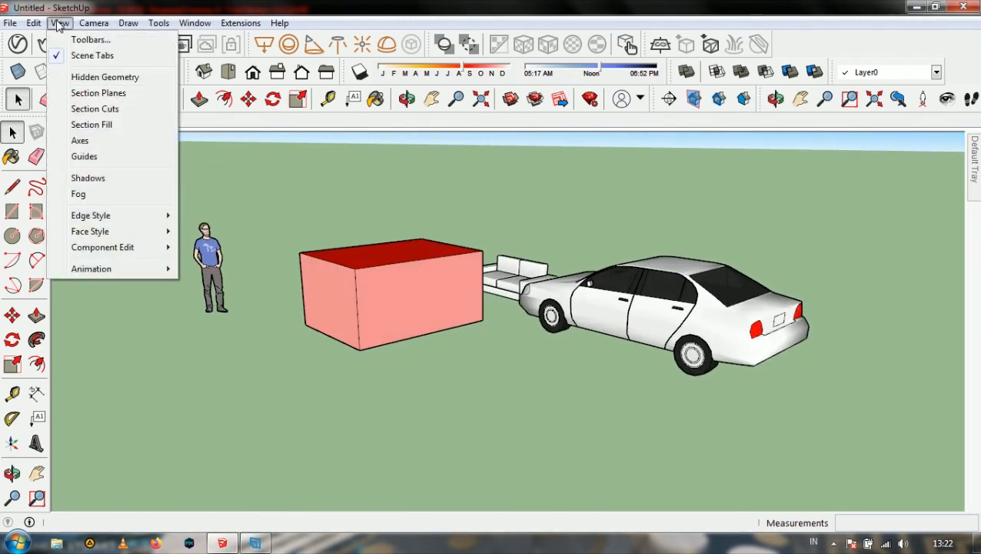
{"action": "mouse_move", "coordinate": [81, 29]}
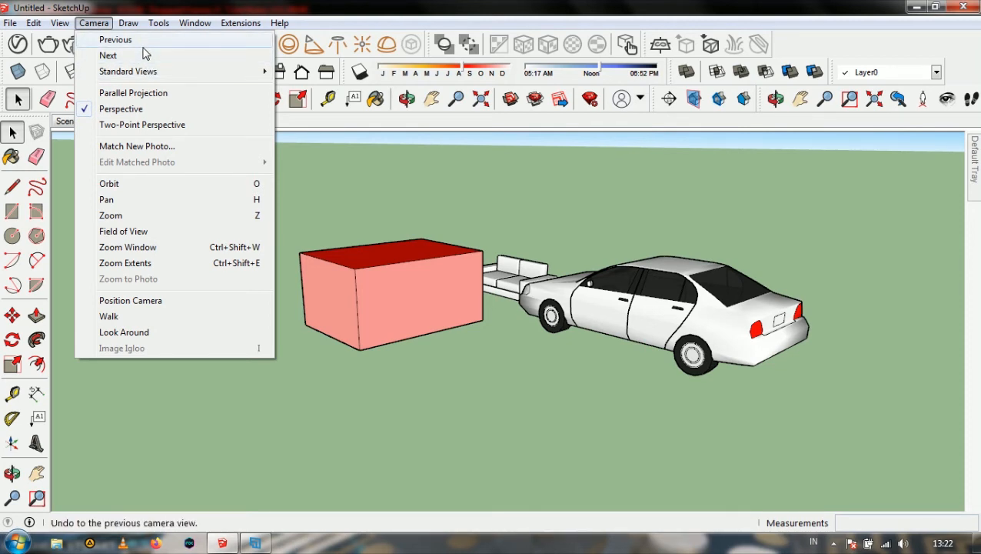
{"action": "mouse_move", "coordinate": [185, 75]}
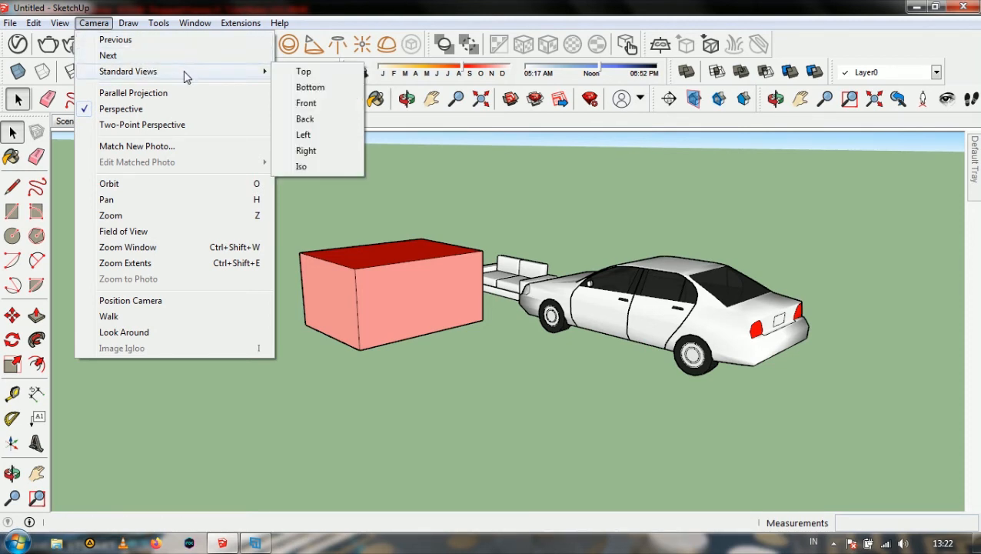
{"action": "left_click", "coordinate": [329, 78]}
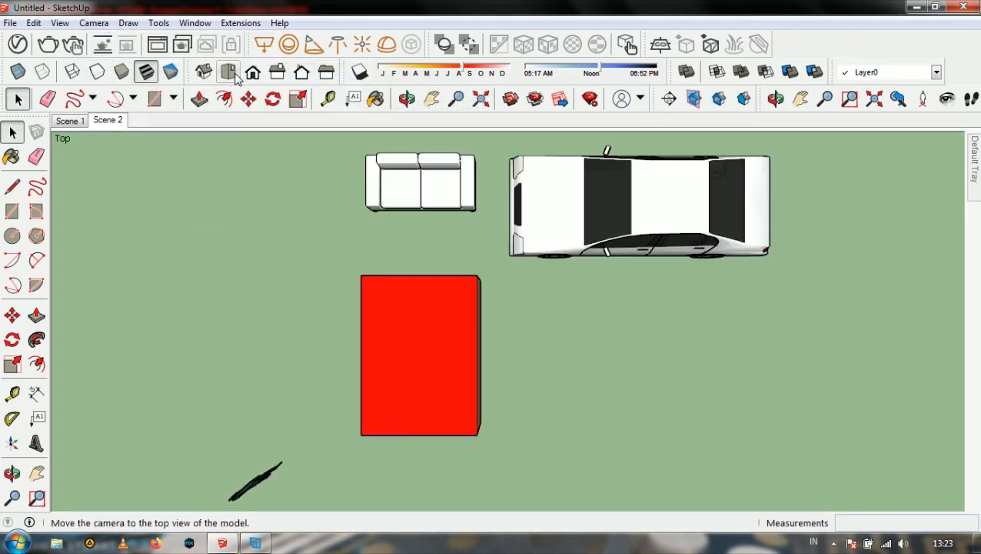
Switch the camera to Parallel Projection and inspect the car and the red box from above
{"action": "left_click", "coordinate": [94, 23]}
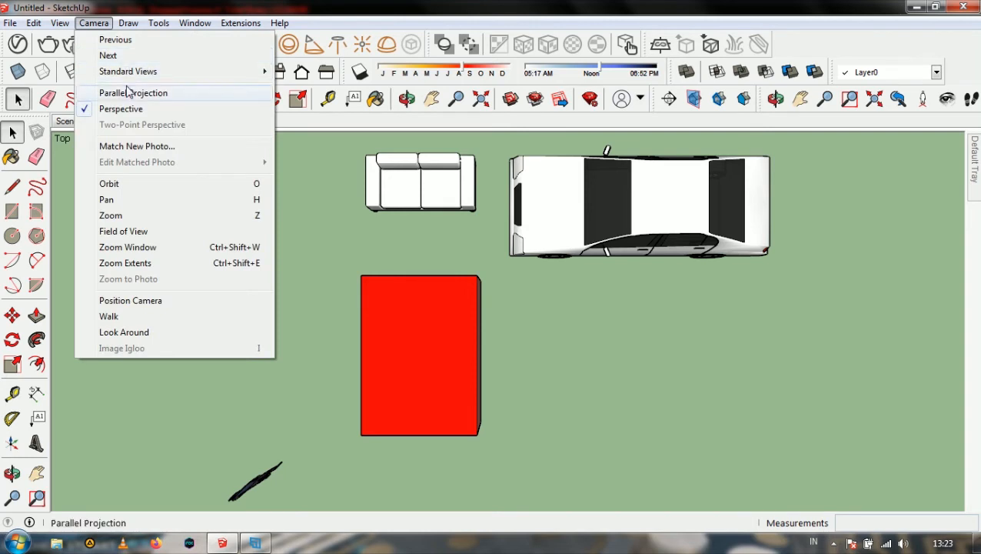
{"action": "left_click", "coordinate": [133, 93]}
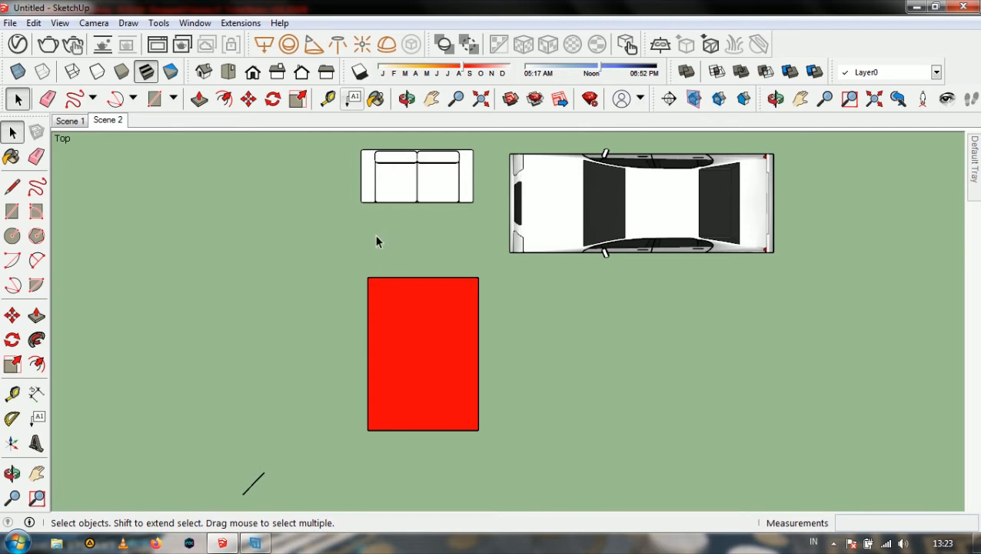
{"action": "scroll", "coordinate": [248, 314], "scroll_direction": "down", "scroll_amount": 1}
{"action": "scroll", "coordinate": [631, 212], "scroll_direction": "up", "scroll_amount": 5}
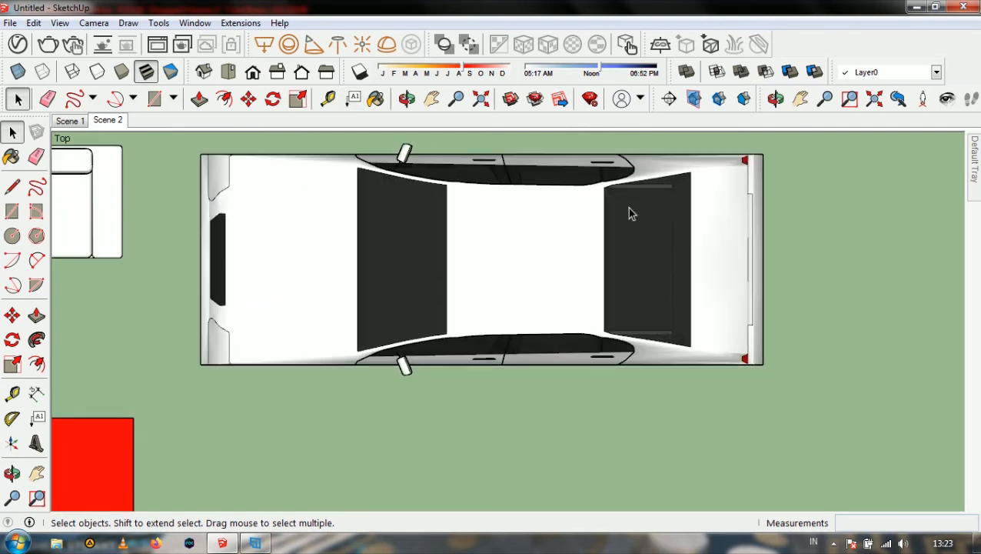
{"action": "scroll", "coordinate": [629, 213], "scroll_direction": "down", "scroll_amount": 2}
{"action": "scroll", "coordinate": [629, 213], "scroll_direction": "down", "scroll_amount": 3}
{"action": "scroll", "coordinate": [333, 368], "scroll_direction": "up", "scroll_amount": 6}
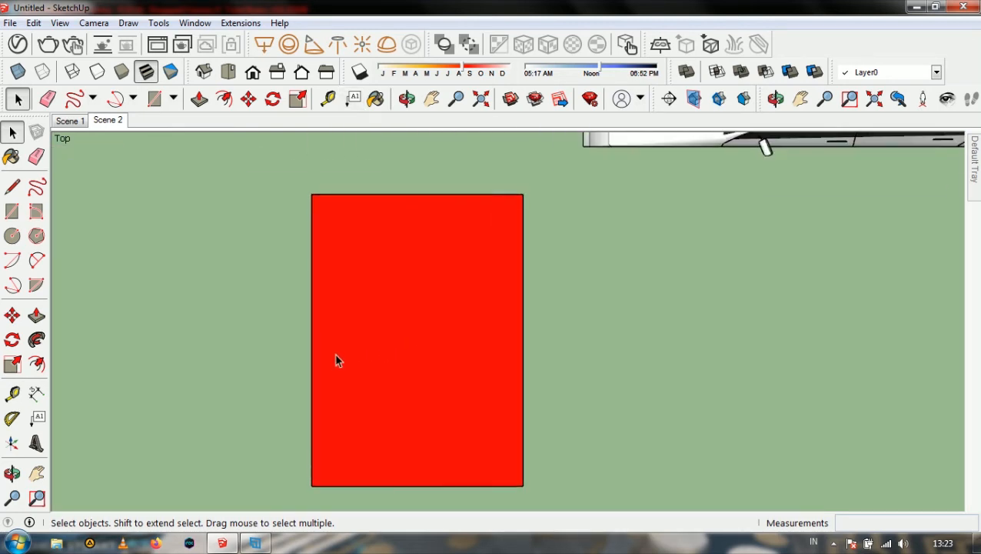
{"action": "scroll", "coordinate": [429, 318], "scroll_direction": "down", "scroll_amount": 1}
Switch the camera to Perspective and inspect the sofa, car and box close up from above
{"action": "left_click", "coordinate": [93, 23]}
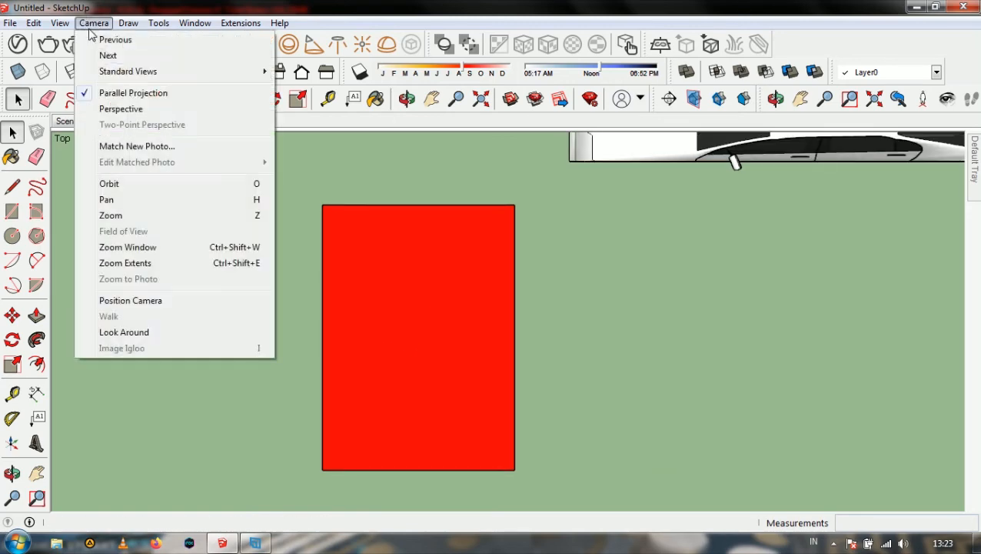
{"action": "left_click", "coordinate": [104, 113]}
{"action": "scroll", "coordinate": [604, 127], "scroll_direction": "down", "scroll_amount": 1}
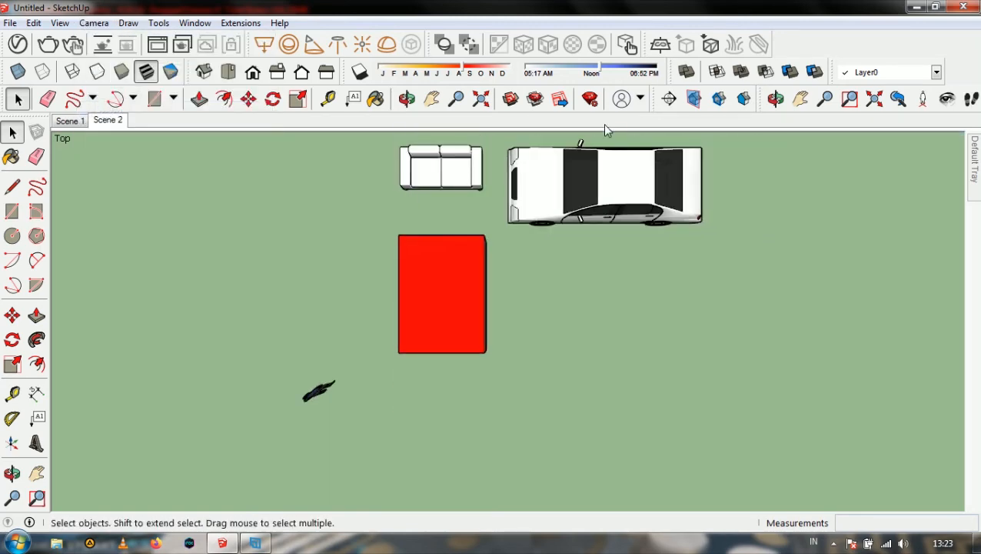
{"action": "scroll", "coordinate": [530, 196], "scroll_direction": "up", "scroll_amount": 2}
{"action": "scroll", "coordinate": [327, 219], "scroll_direction": "up", "scroll_amount": 3}
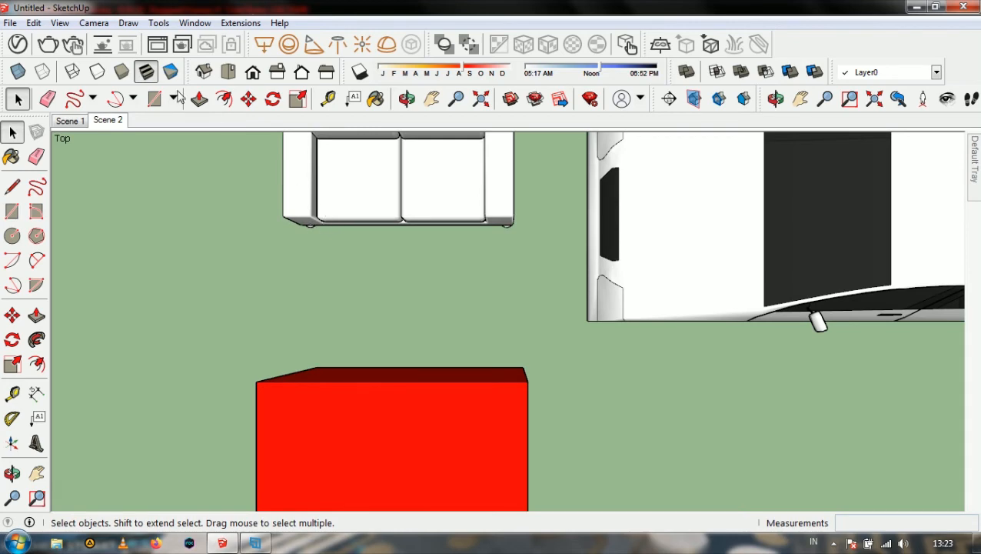
Compare the top view of the sofa and car in Parallel Projection again and return the camera to Perspective
{"action": "left_click", "coordinate": [94, 23]}
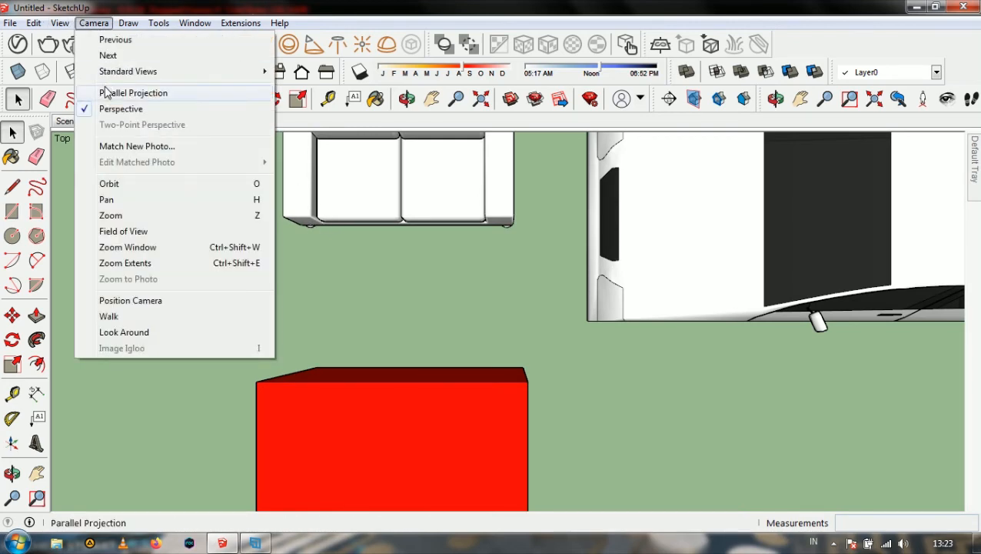
{"action": "left_click", "coordinate": [106, 93]}
{"action": "scroll", "coordinate": [319, 272], "scroll_direction": "down", "scroll_amount": 1}
{"action": "scroll", "coordinate": [306, 165], "scroll_direction": "up", "scroll_amount": 2}
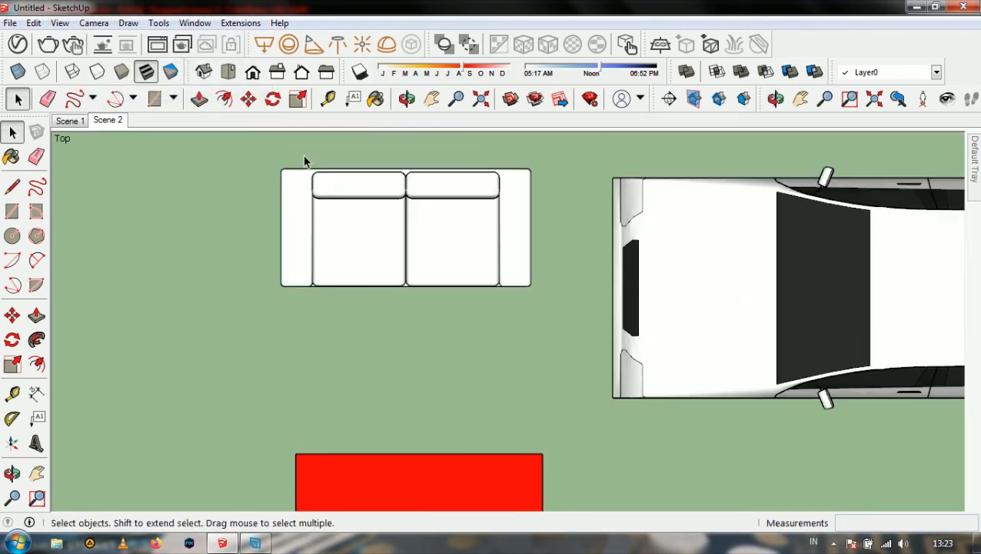
{"action": "left_click", "coordinate": [93, 23]}
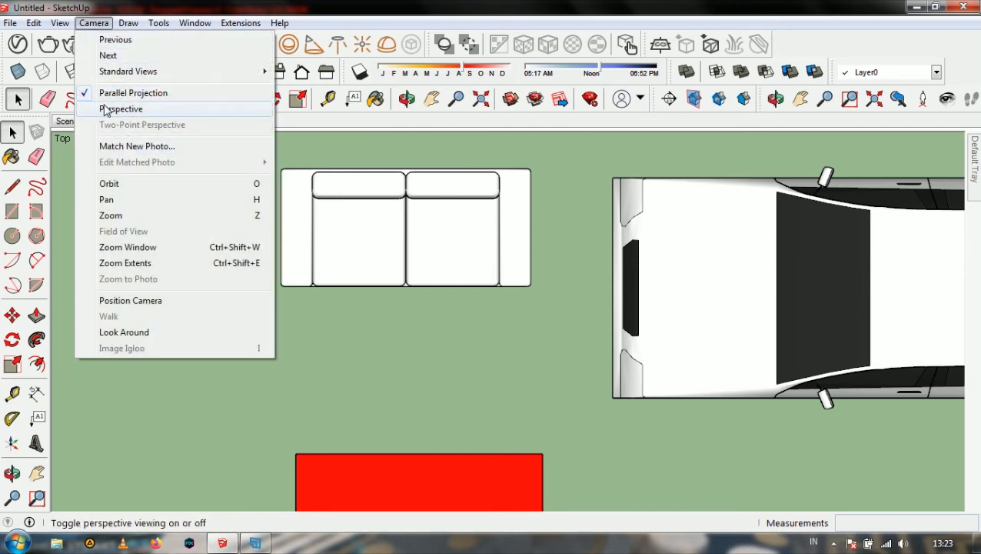
{"action": "left_click", "coordinate": [115, 109]}
Open the background image chooser of Match New Photo, look through the Documents images and supported image types, and cancel it
{"action": "left_click", "coordinate": [90, 23]}
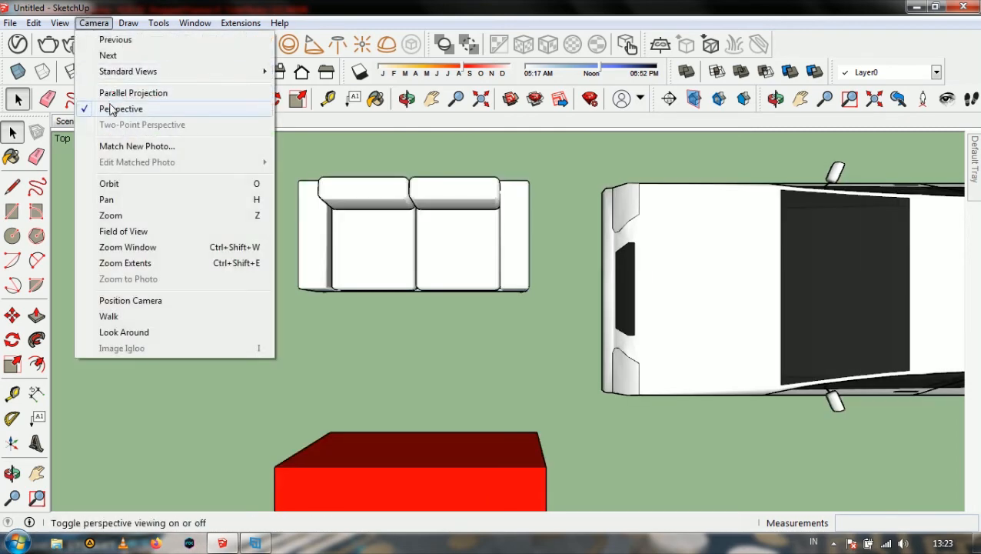
{"action": "left_click", "coordinate": [163, 146]}
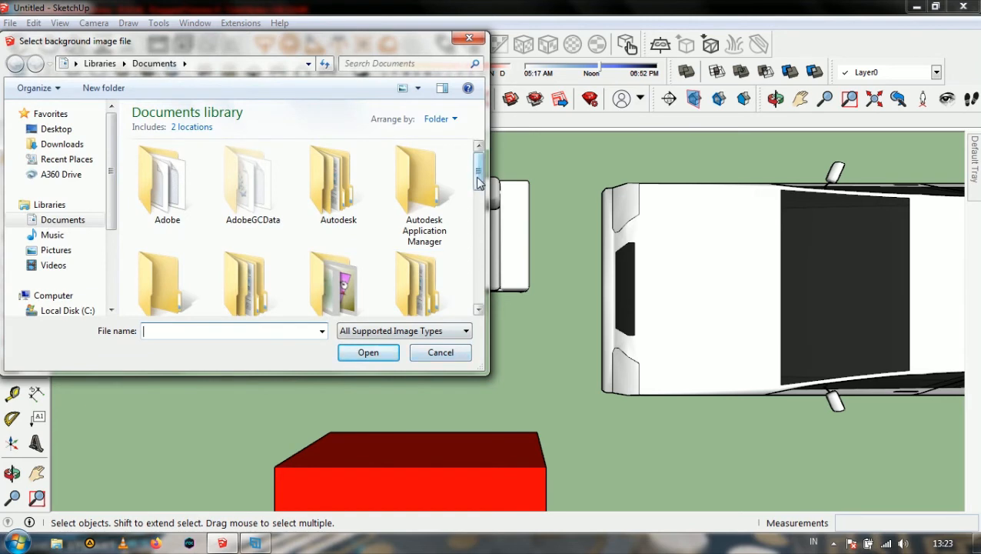
{"action": "left_click_drag", "start_coordinate": [478, 183], "coordinate": [479, 212]}
{"action": "left_click", "coordinate": [429, 333]}
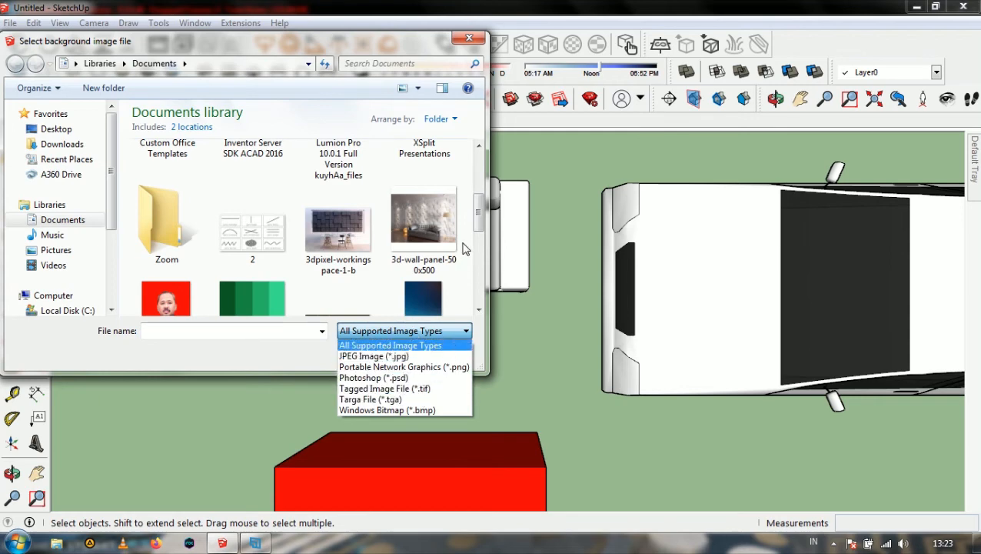
{"action": "left_click", "coordinate": [280, 363]}
{"action": "left_click", "coordinate": [421, 355]}
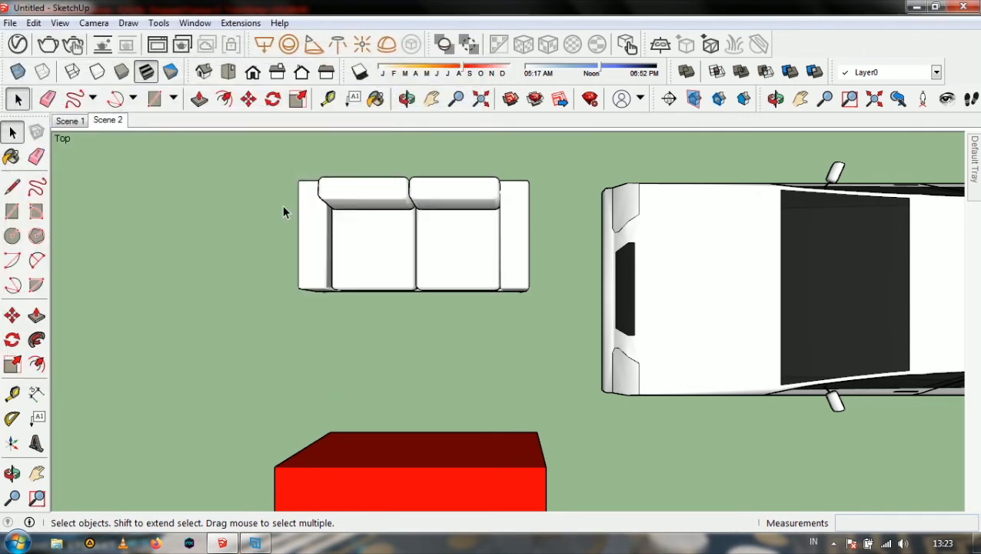
Orbit the camera from the top view to an angled 3D view of the red box, sofa, car and standing figure
{"action": "left_click", "coordinate": [61, 23]}
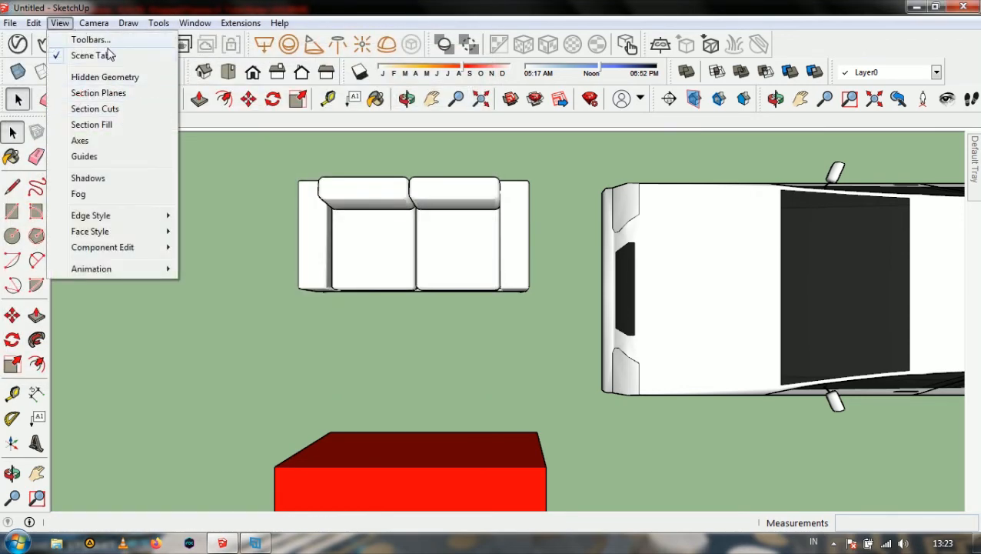
{"action": "mouse_move", "coordinate": [93, 24]}
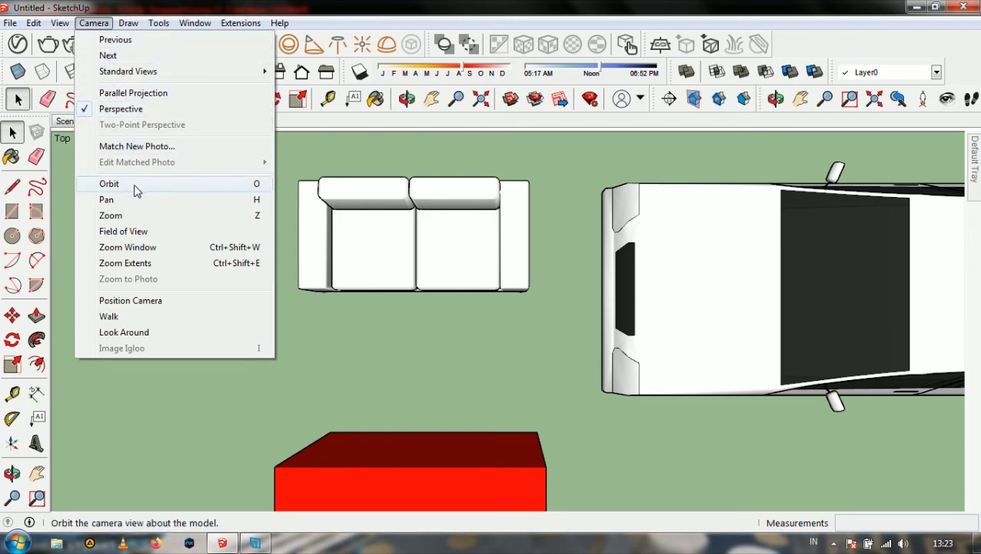
{"action": "left_click", "coordinate": [109, 184]}
{"action": "left_click_drag", "start_coordinate": [302, 276], "coordinate": [507, 278]}
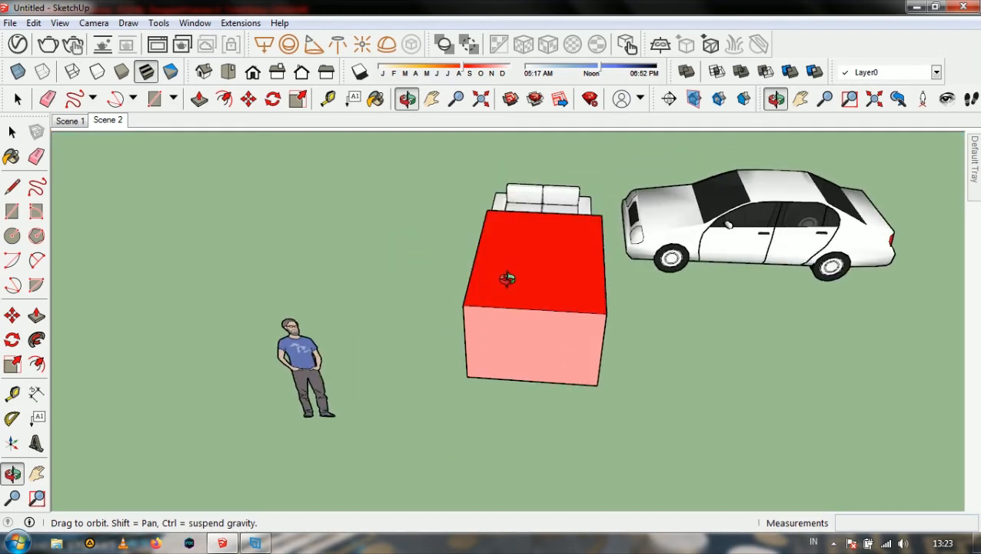
{"action": "left_click", "coordinate": [94, 23]}
{"action": "left_click", "coordinate": [94, 23]}
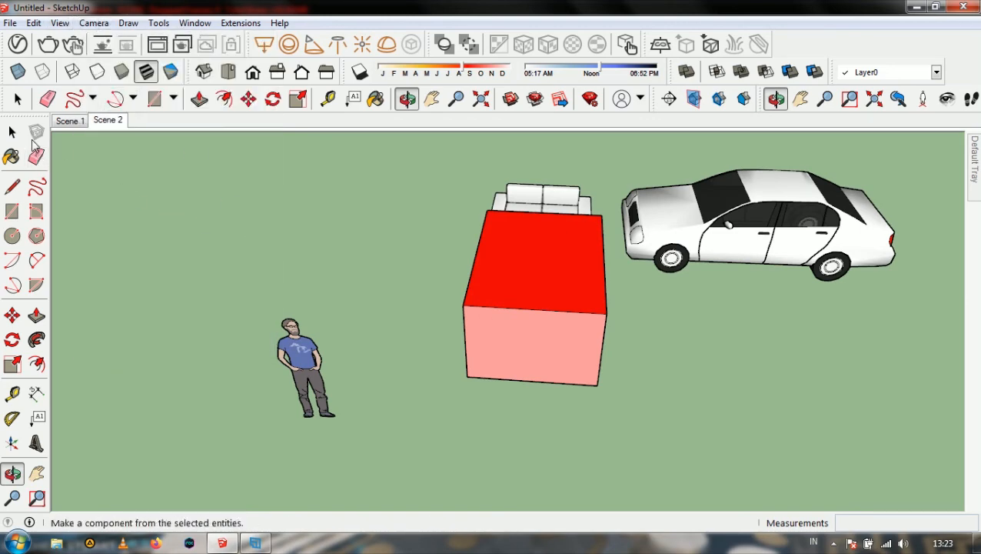
Return to the Select tool, zoom in on the red box and orbit around to the fronts of the car and sofa
{"action": "left_click", "coordinate": [12, 132]}
{"action": "scroll", "coordinate": [338, 278], "scroll_direction": "down", "scroll_amount": 1}
{"action": "scroll", "coordinate": [143, 261], "scroll_direction": "down", "scroll_amount": 1}
{"action": "scroll", "coordinate": [470, 264], "scroll_direction": "up", "scroll_amount": 3}
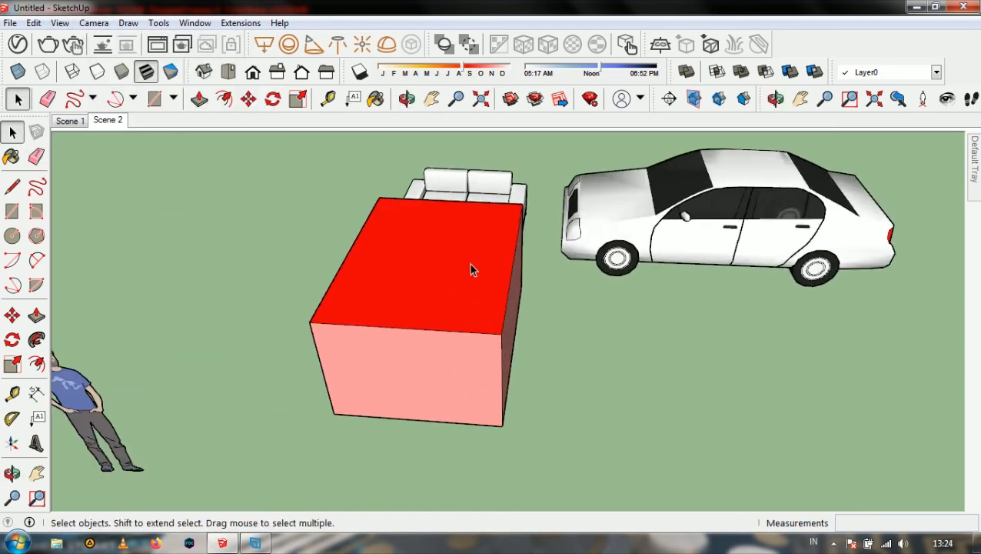
{"action": "middle_click_drag", "start_coordinate": [550, 306], "coordinate": [636, 278]}
{"action": "middle_click_drag", "start_coordinate": [529, 276], "coordinate": [285, 292]}
Shift the view with the Pan tool, orbiting between pans to reach the side of the car
{"action": "left_click", "coordinate": [86, 24]}
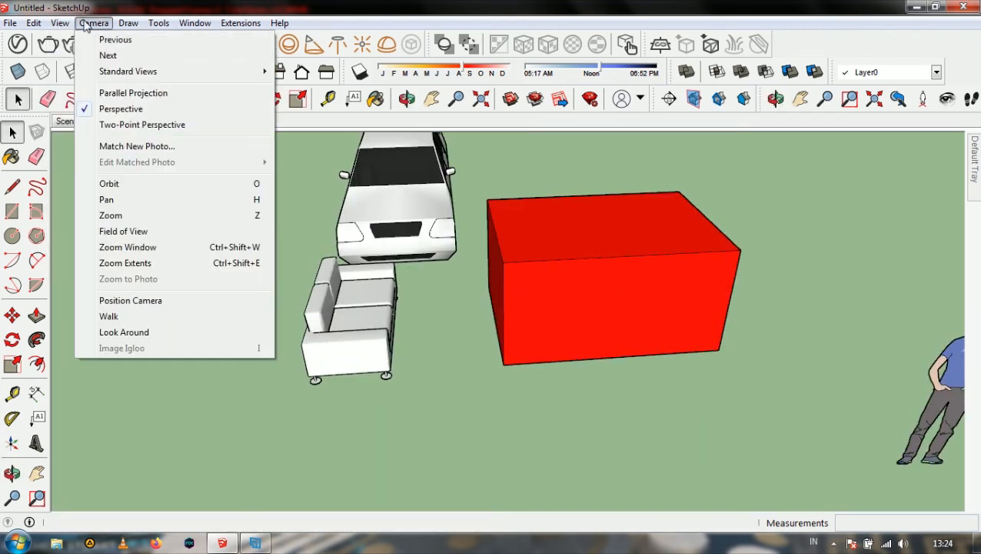
{"action": "left_click", "coordinate": [127, 201]}
{"action": "left_click_drag", "start_coordinate": [406, 206], "coordinate": [475, 243]}
{"action": "middle_click_drag", "start_coordinate": [390, 253], "coordinate": [532, 256]}
{"action": "left_click_drag", "start_coordinate": [449, 240], "coordinate": [521, 248]}
{"action": "middle_click_drag", "start_coordinate": [400, 248], "coordinate": [682, 256]}
{"action": "left_click_drag", "start_coordinate": [378, 254], "coordinate": [545, 254]}
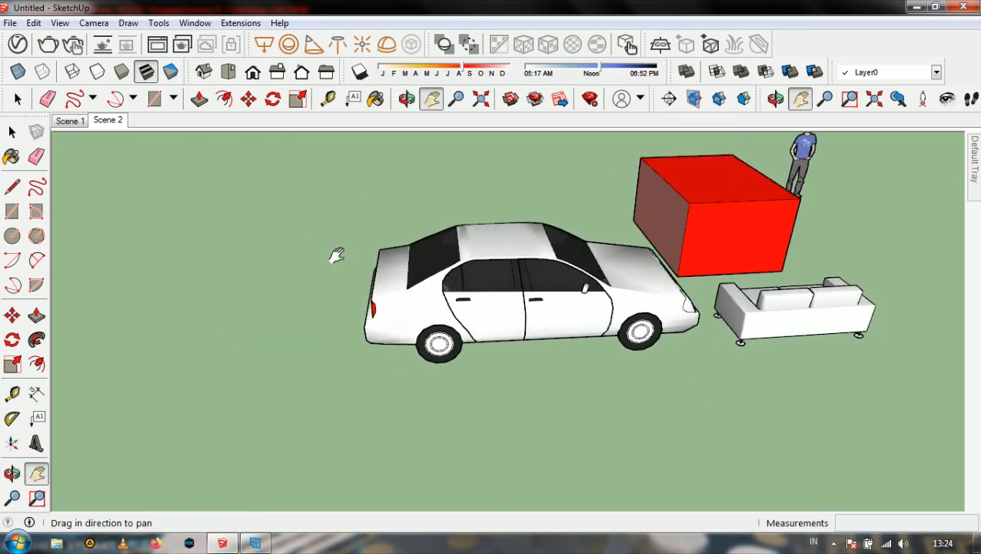
Pan the car, box and sofa across the view and orbit around to the rear of the car
{"action": "left_click_drag", "start_coordinate": [336, 256], "coordinate": [127, 275]}
{"action": "left_click_drag", "start_coordinate": [509, 278], "coordinate": [652, 282]}
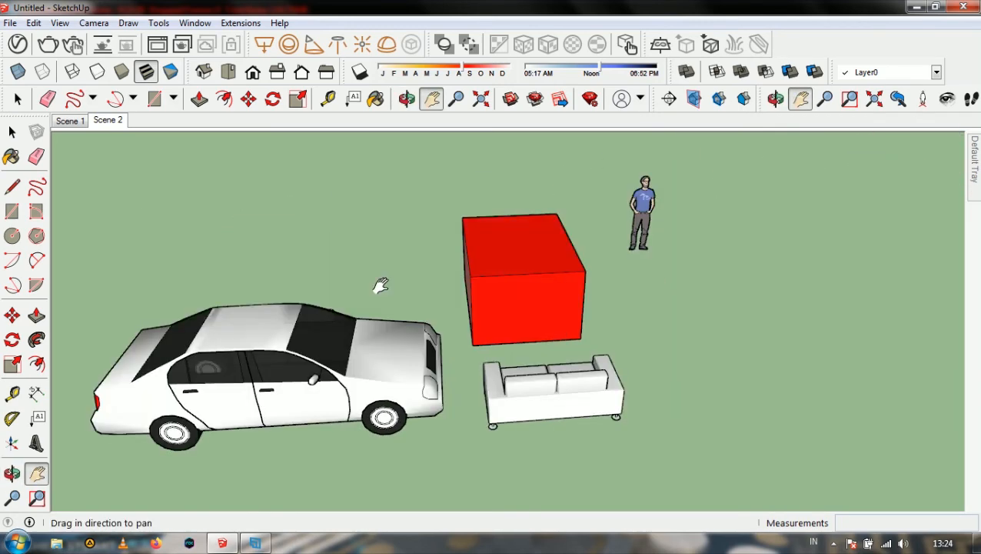
{"action": "left_click_drag", "start_coordinate": [270, 342], "coordinate": [398, 283]}
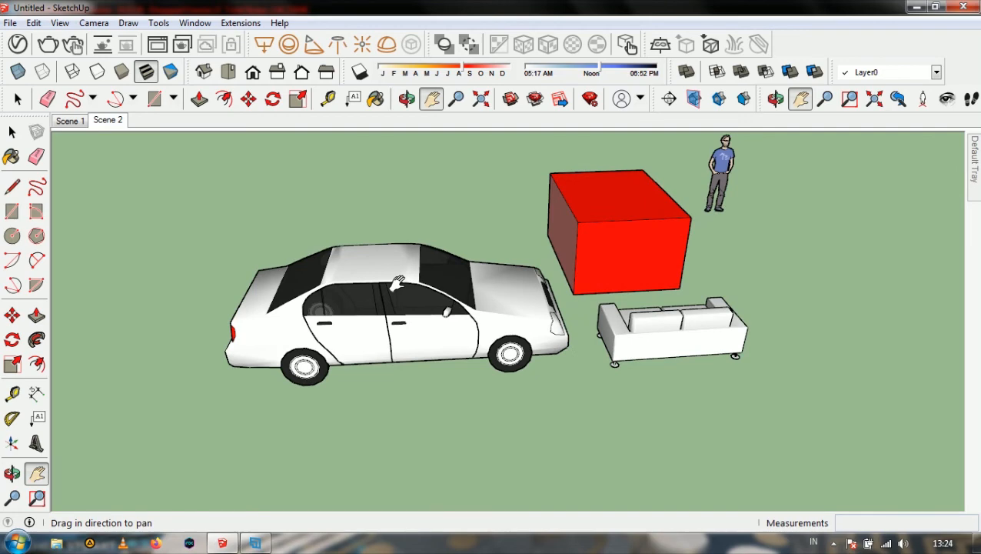
{"action": "middle_click_drag", "start_coordinate": [398, 283], "coordinate": [514, 286]}
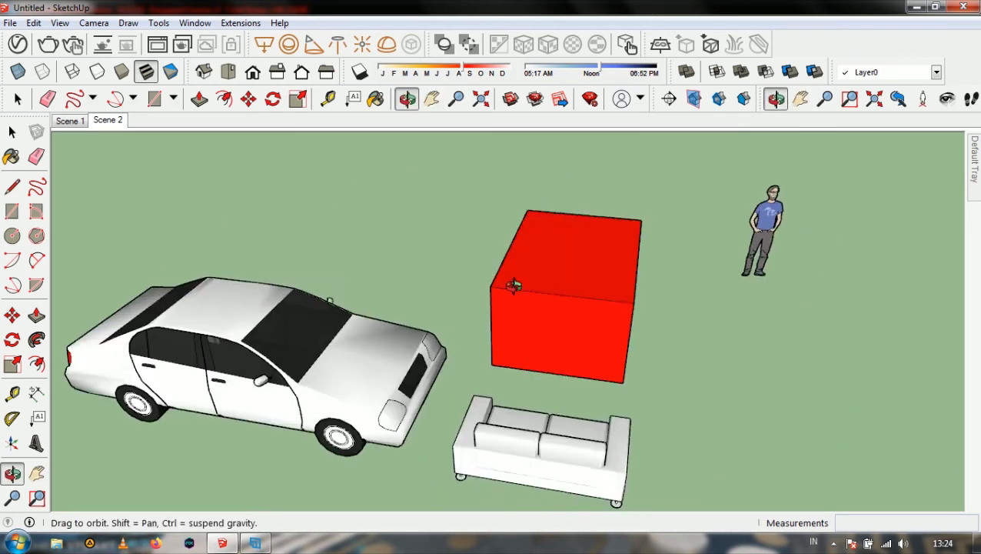
{"action": "left_click_drag", "start_coordinate": [245, 239], "coordinate": [332, 225]}
{"action": "middle_click_drag", "start_coordinate": [303, 274], "coordinate": [213, 153]}
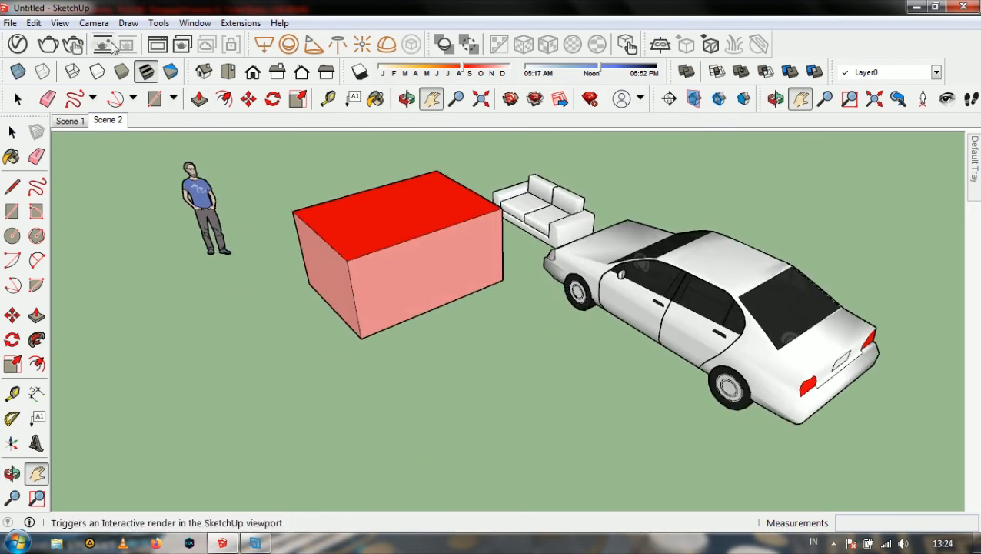
Use the Zoom tool on the model, zoom in closer on the box and car, and return to the Select tool
{"action": "left_click", "coordinate": [59, 22]}
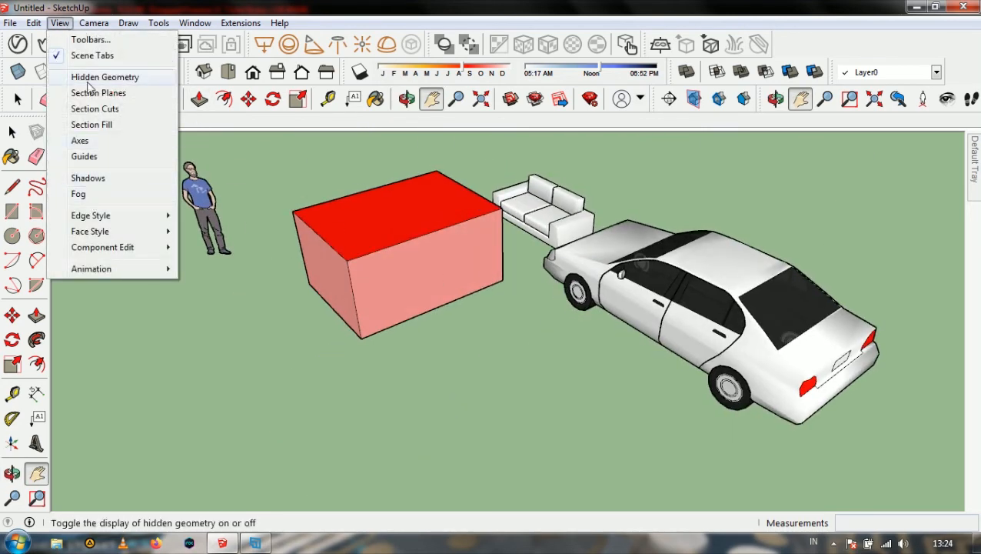
{"action": "mouse_move", "coordinate": [94, 22]}
{"action": "left_click", "coordinate": [144, 216]}
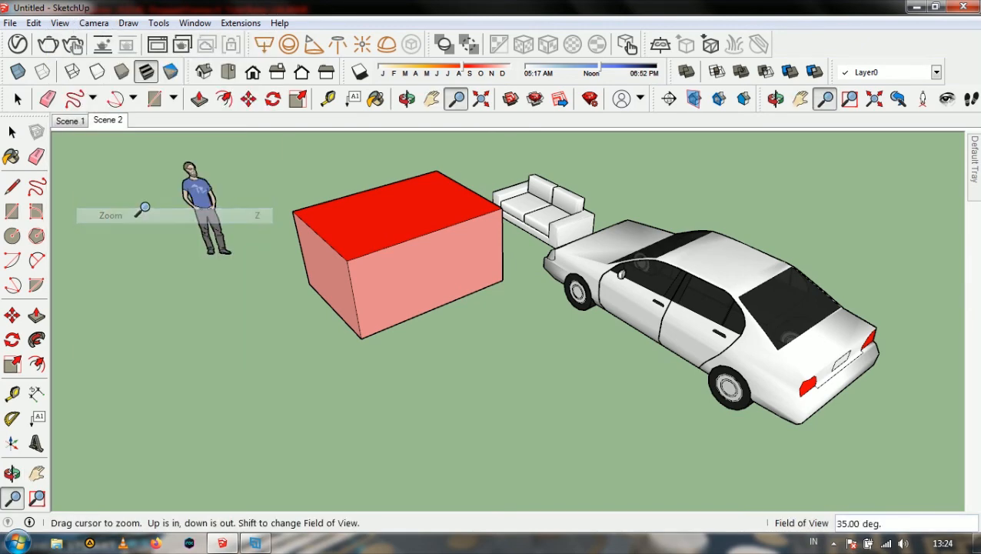
{"action": "left_click_drag", "start_coordinate": [396, 246], "coordinate": [798, 260]}
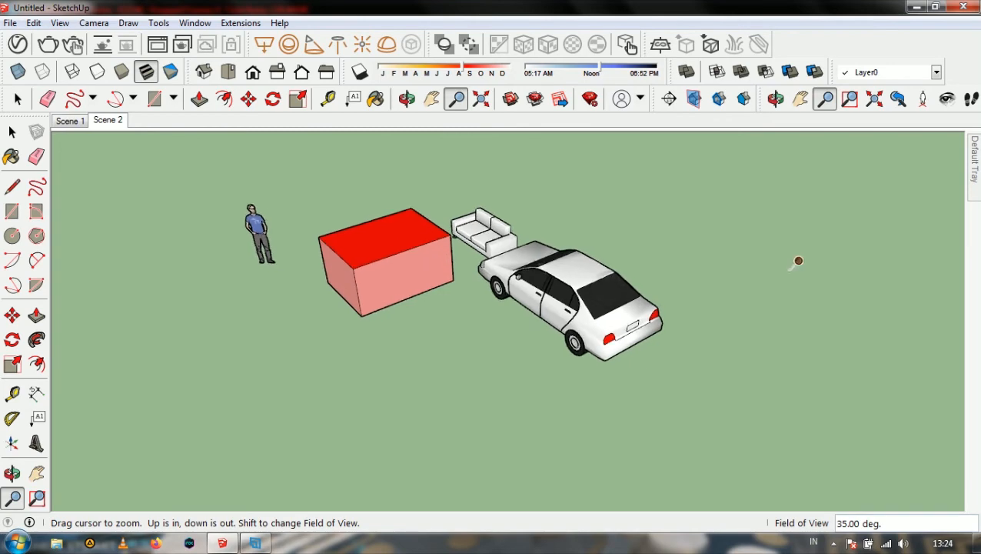
{"action": "scroll", "coordinate": [427, 267], "scroll_direction": "up", "scroll_amount": 6}
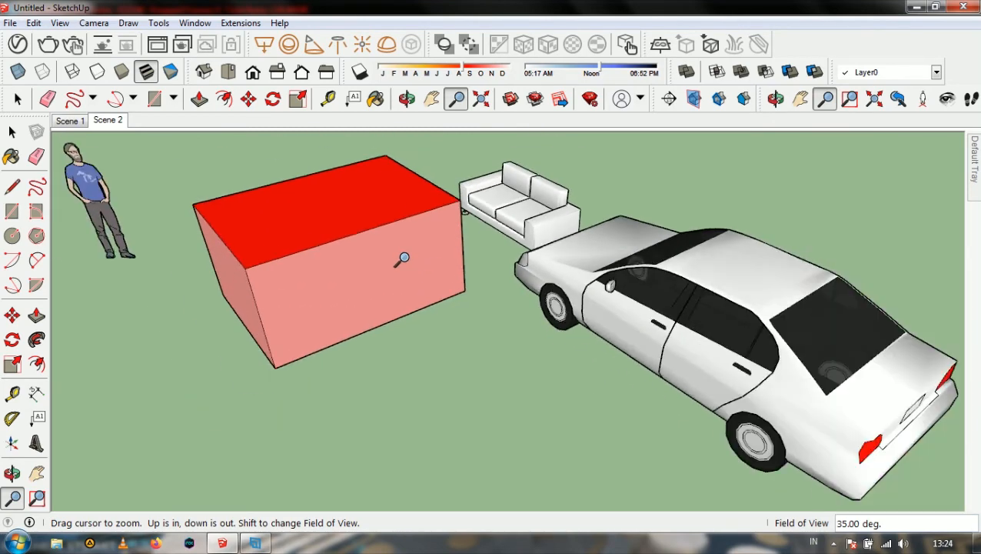
{"action": "key", "text": "space"}
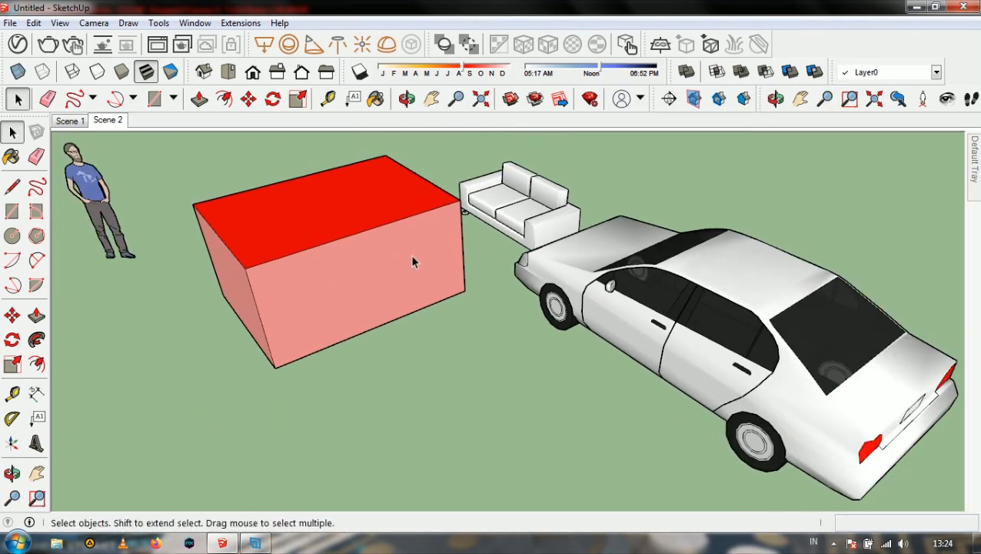
Try out the Field of View tool on the current perspective view and return to the Select tool
{"action": "left_click", "coordinate": [59, 23]}
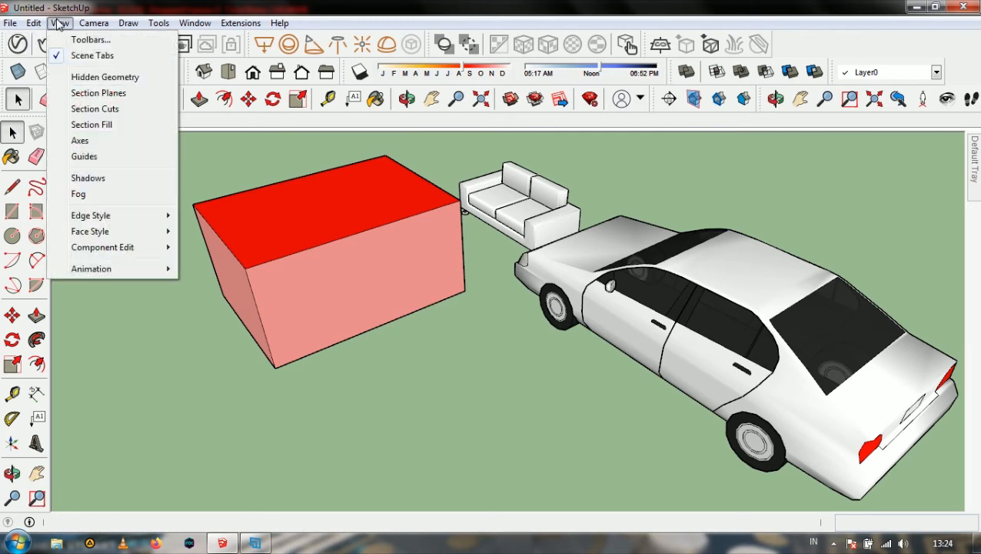
{"action": "mouse_move", "coordinate": [93, 23]}
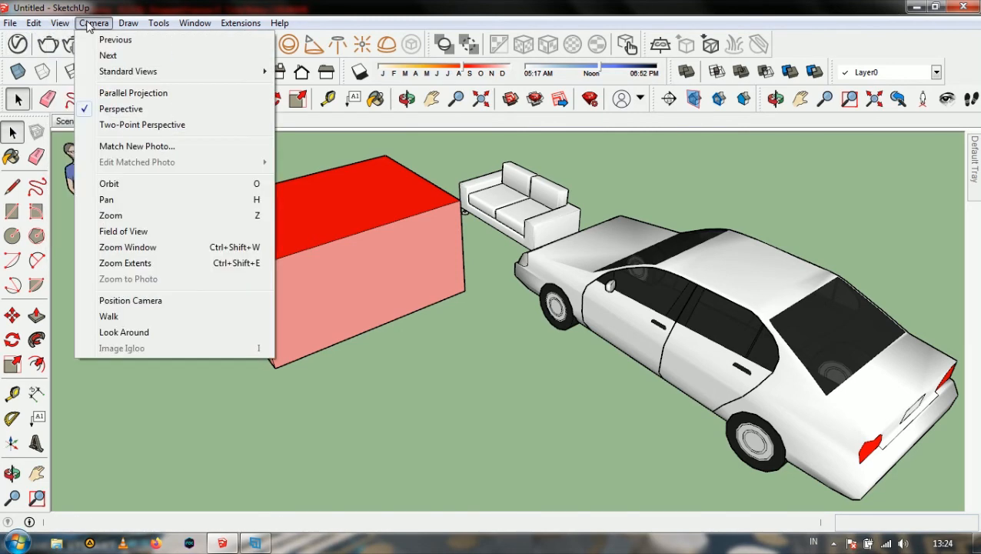
{"action": "left_click", "coordinate": [123, 231]}
{"action": "left_click_drag", "start_coordinate": [408, 235], "coordinate": [313, 190]}
{"action": "key", "text": "space"}
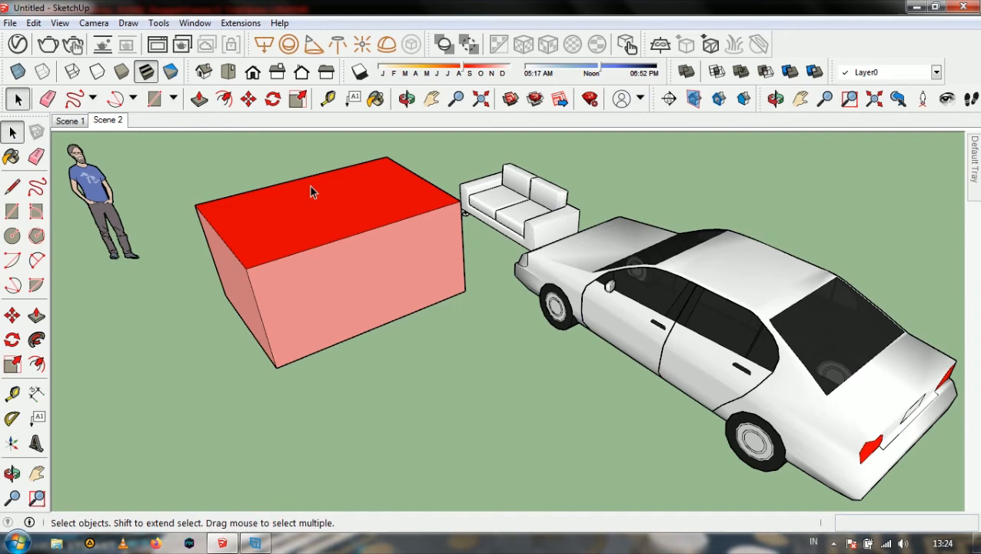
Zoom in on the car with a Zoom Window drawn around it
{"action": "left_click", "coordinate": [59, 22]}
{"action": "mouse_move", "coordinate": [93, 22]}
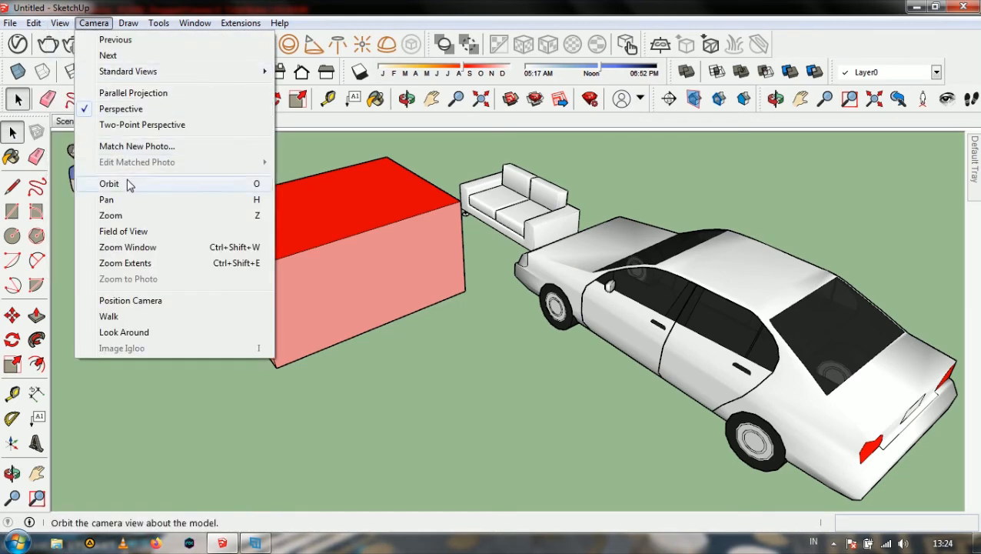
{"action": "left_click", "coordinate": [140, 247]}
{"action": "left_click_drag", "start_coordinate": [514, 290], "coordinate": [943, 498]}
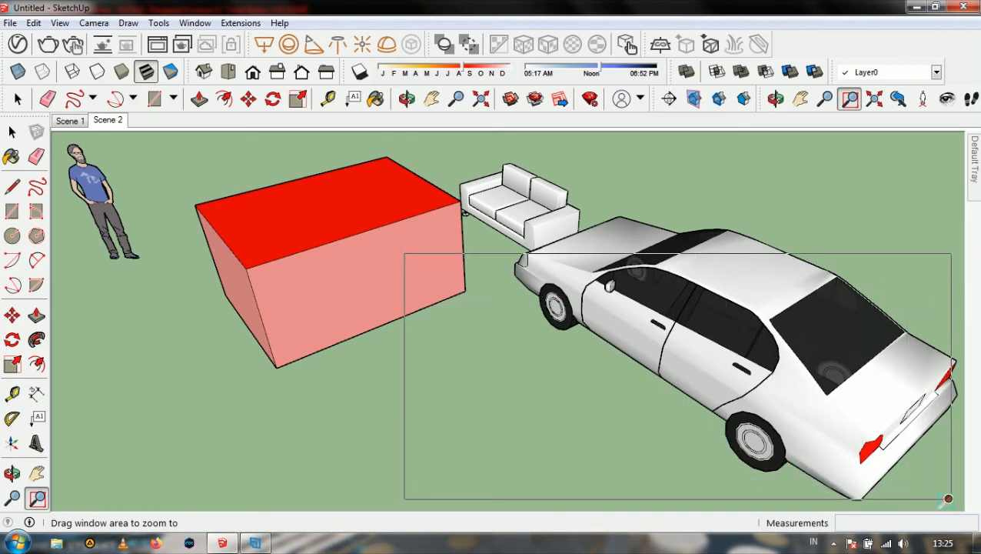
{"action": "left_click_drag", "start_coordinate": [943, 499], "coordinate": [948, 499]}
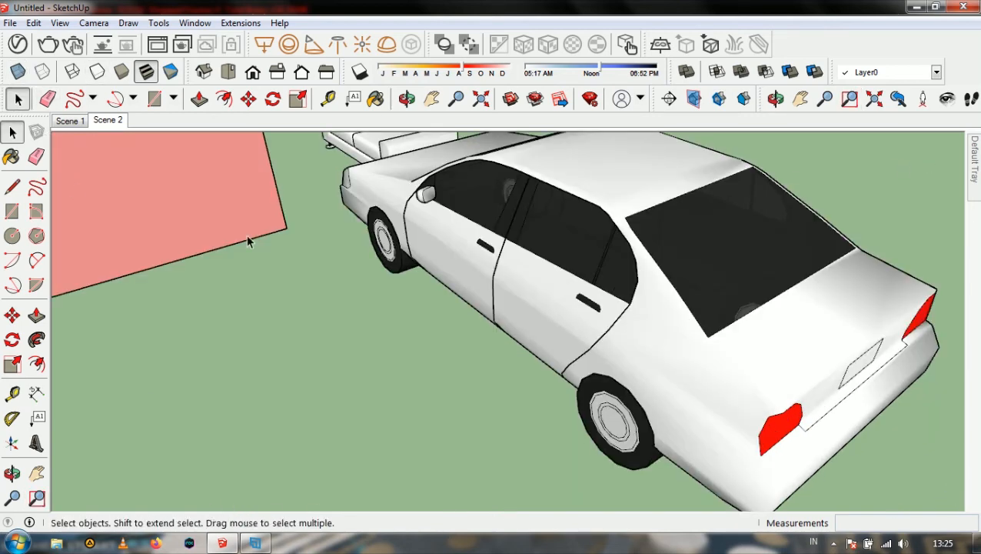
Zoom out from the car, fit the whole model with Zoom Extents and zoom in slightly on the objects
{"action": "scroll", "coordinate": [467, 283], "scroll_direction": "down", "scroll_amount": 6}
{"action": "left_click", "coordinate": [60, 26]}
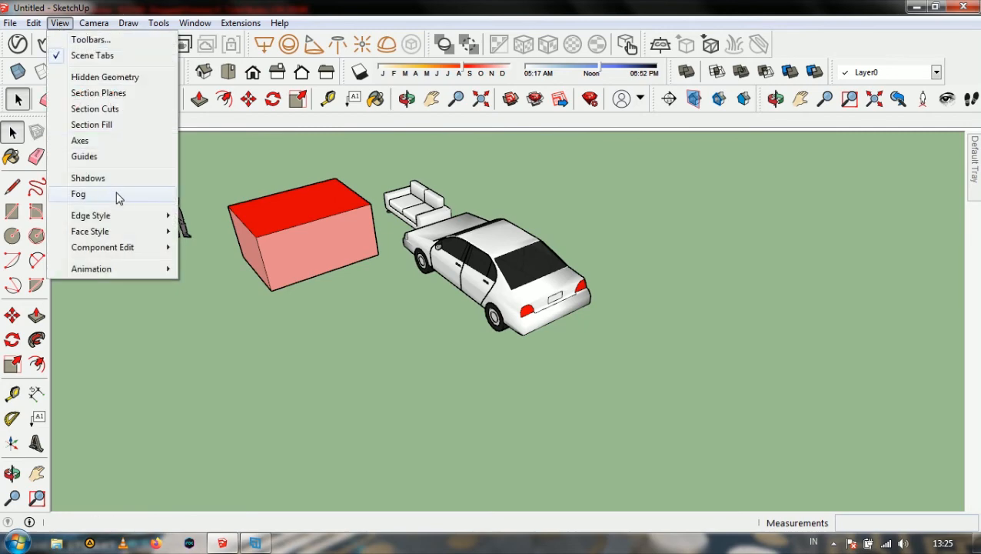
{"action": "mouse_move", "coordinate": [94, 23]}
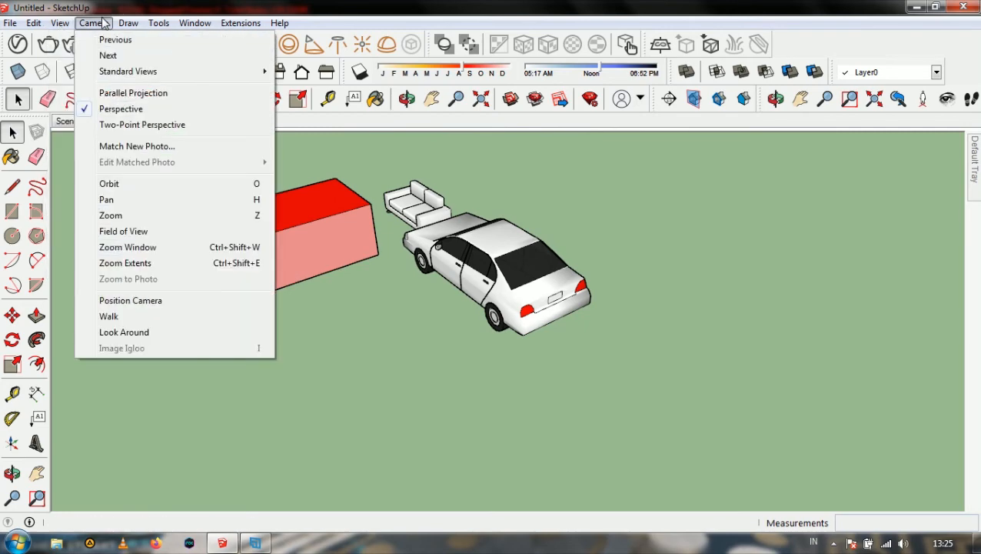
{"action": "left_click", "coordinate": [161, 265]}
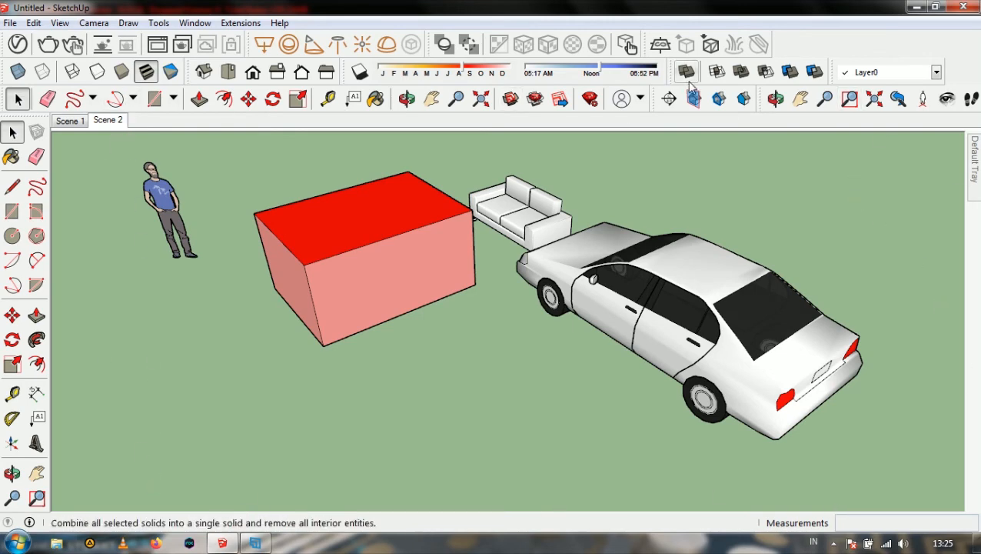
{"action": "scroll", "coordinate": [304, 151], "scroll_direction": "up", "scroll_amount": 2}
{"action": "scroll", "coordinate": [305, 150], "scroll_direction": "up", "scroll_amount": 2}
{"action": "scroll", "coordinate": [305, 149], "scroll_direction": "down", "scroll_amount": 3}
{"action": "scroll", "coordinate": [250, 137], "scroll_direction": "up", "scroll_amount": 1}
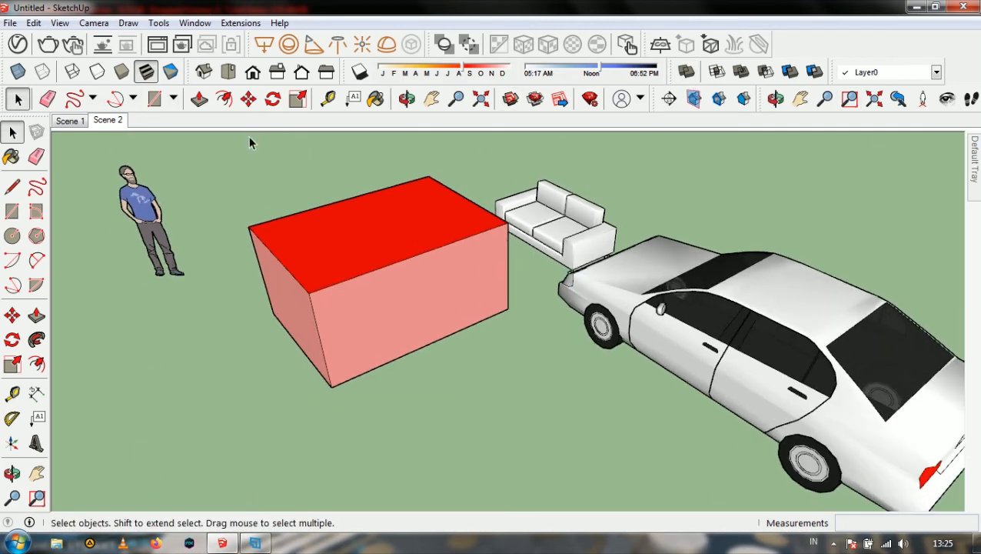
{"action": "scroll", "coordinate": [252, 139], "scroll_direction": "down", "scroll_amount": 1}
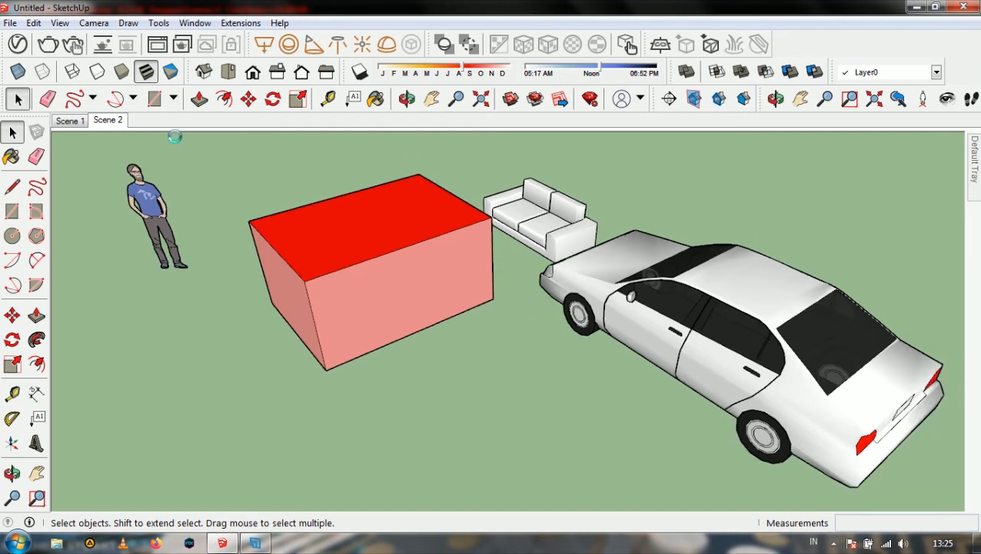
Place the camera at eye level on the ground near the standing figure using Position Camera
{"action": "left_click", "coordinate": [70, 23]}
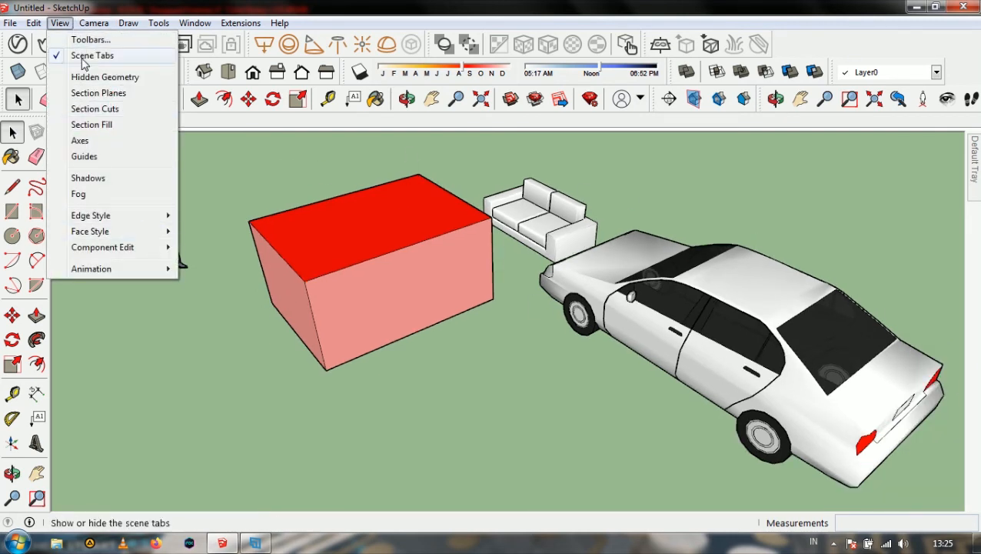
{"action": "mouse_move", "coordinate": [94, 23]}
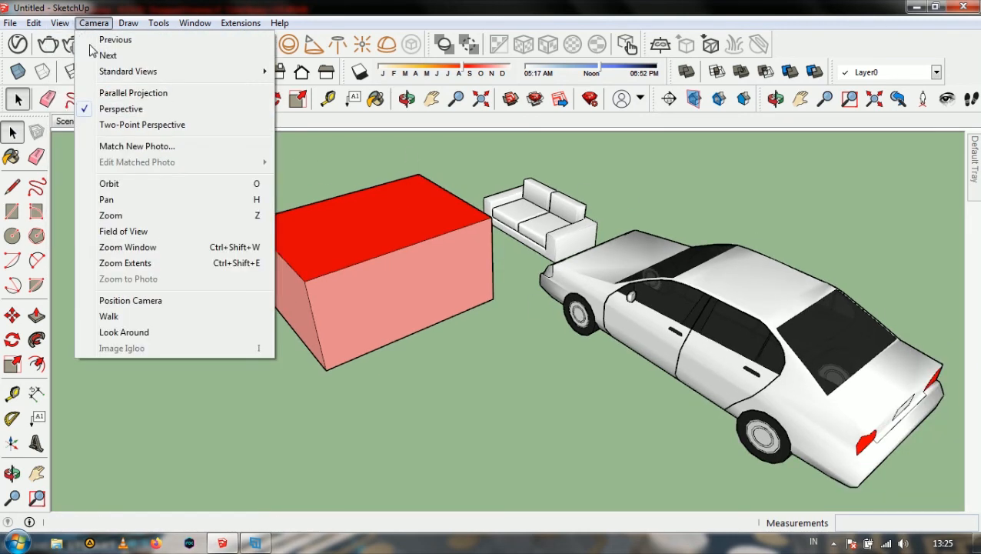
{"action": "left_click", "coordinate": [156, 301]}
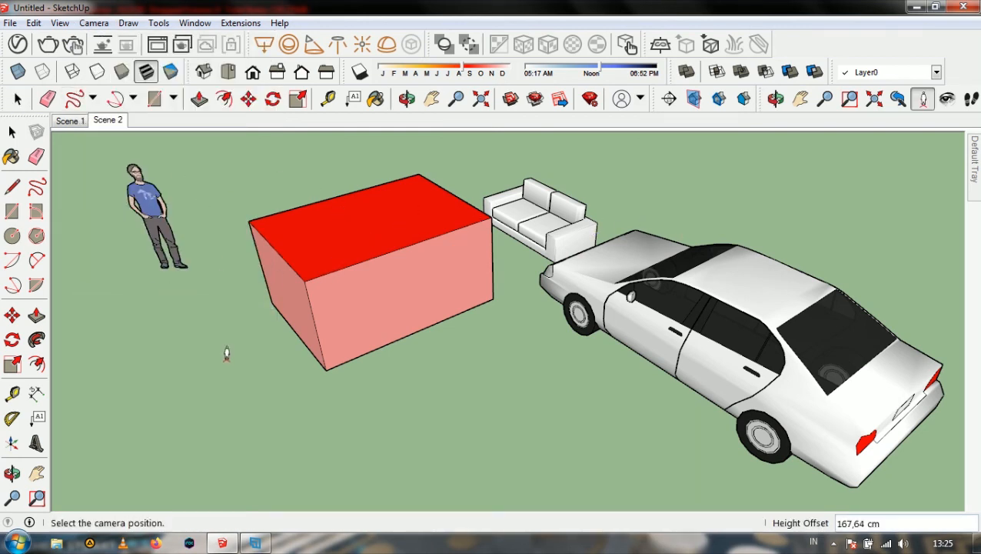
{"action": "left_click", "coordinate": [120, 364]}
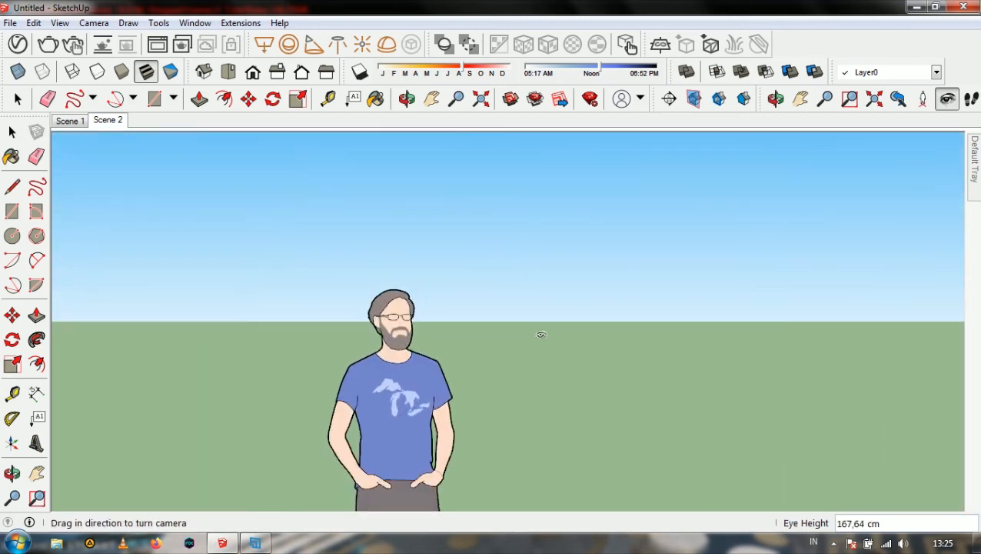
Turn the camera in place to view the box and figure, and move through the scene to the white car with the Walk tool
{"action": "left_click_drag", "start_coordinate": [541, 334], "coordinate": [896, 359]}
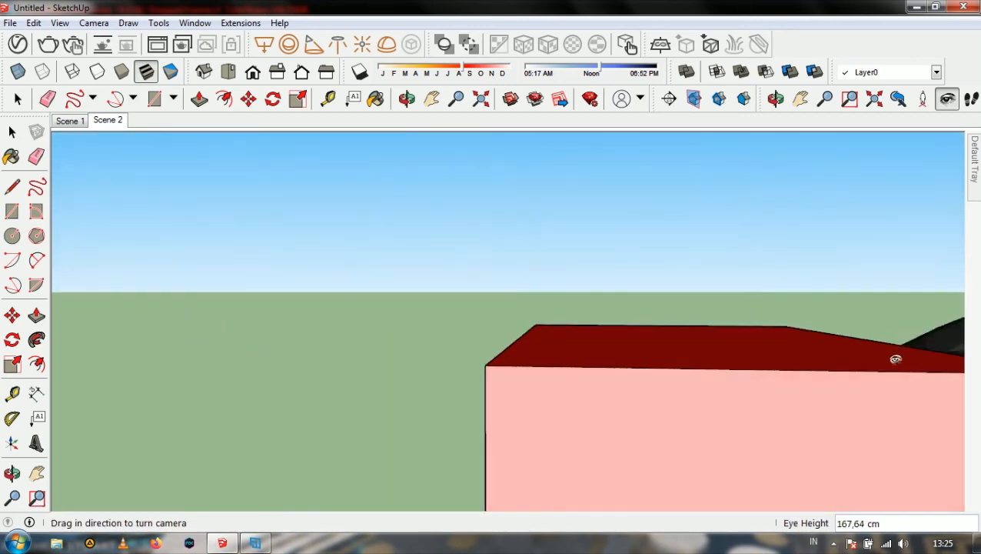
{"action": "left_click_drag", "start_coordinate": [661, 351], "coordinate": [176, 346]}
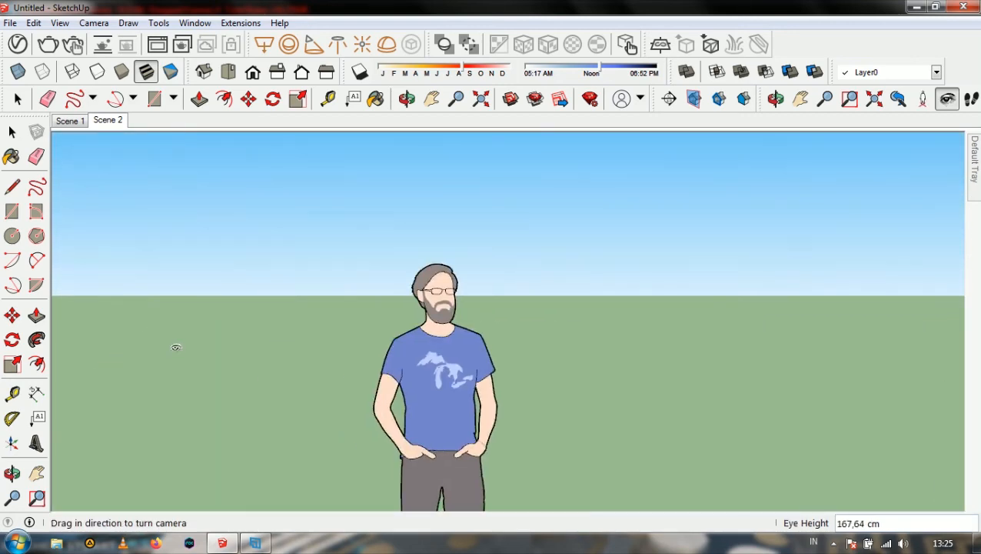
{"action": "left_click", "coordinate": [60, 23]}
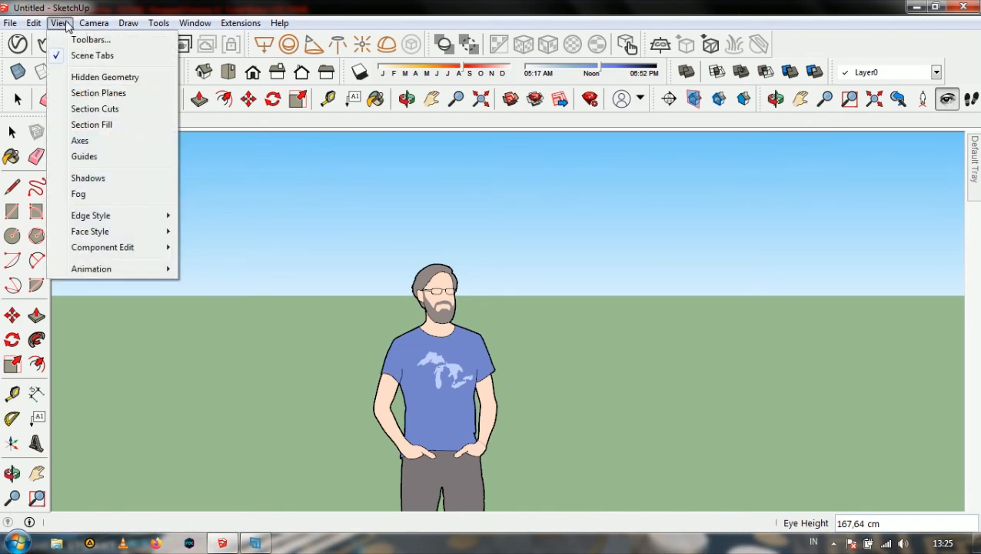
{"action": "mouse_move", "coordinate": [94, 23]}
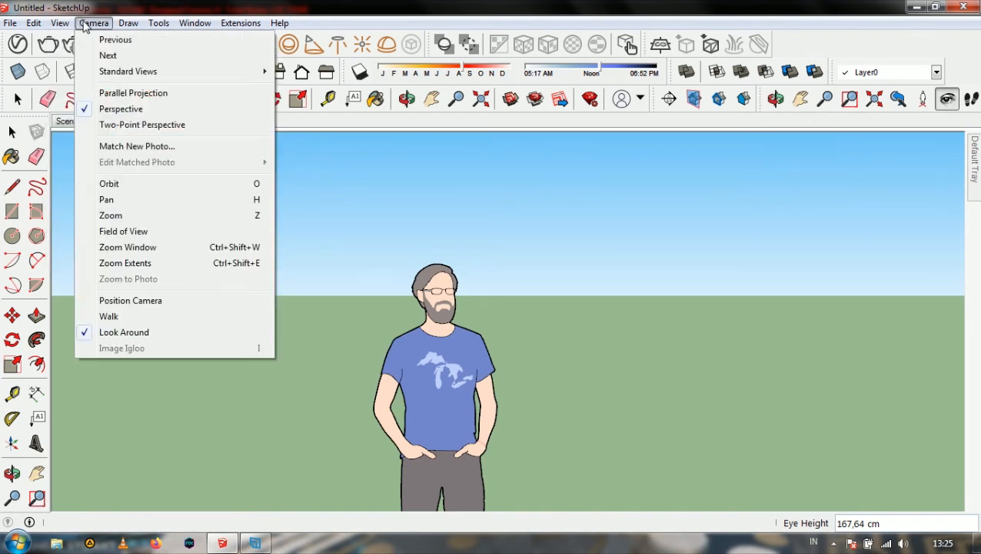
{"action": "left_click", "coordinate": [116, 316]}
{"action": "left_click_drag", "start_coordinate": [630, 486], "coordinate": [970, 490]}
{"action": "left_click_drag", "start_coordinate": [475, 400], "coordinate": [785, 510]}
{"action": "left_click_drag", "start_coordinate": [564, 367], "coordinate": [892, 503]}
{"action": "left_click_drag", "start_coordinate": [757, 322], "coordinate": [729, 174]}
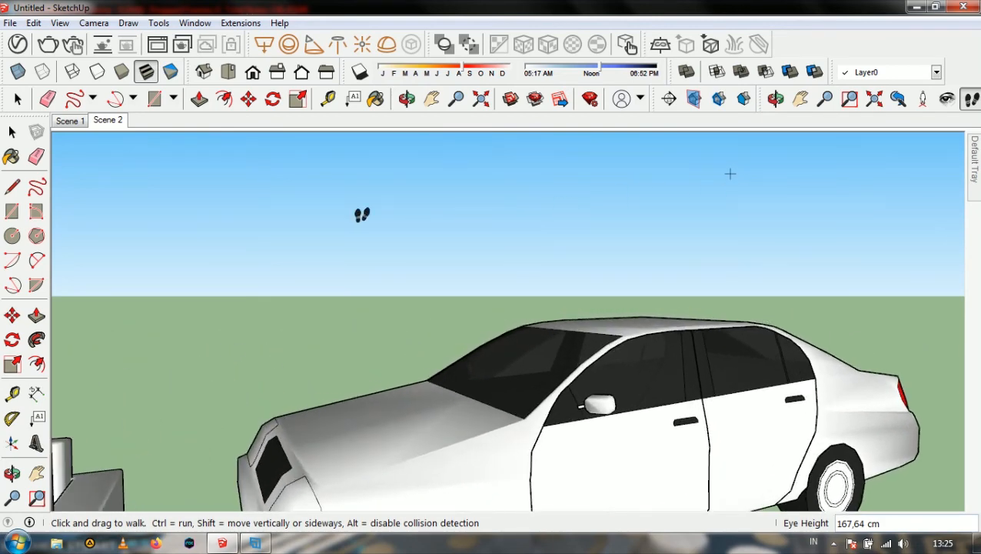
Turn the camera in place with Look Around to view the standing figure and the objects around the red box
{"action": "left_click", "coordinate": [60, 22]}
{"action": "mouse_move", "coordinate": [143, 270]}
{"action": "mouse_move", "coordinate": [94, 23]}
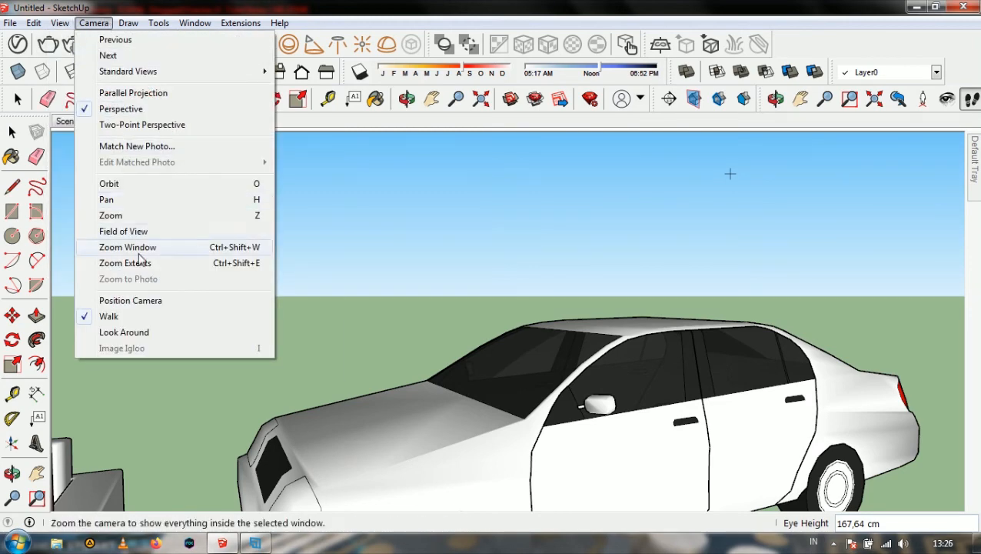
{"action": "left_click", "coordinate": [142, 333]}
{"action": "left_click_drag", "start_coordinate": [417, 333], "coordinate": [451, 316]}
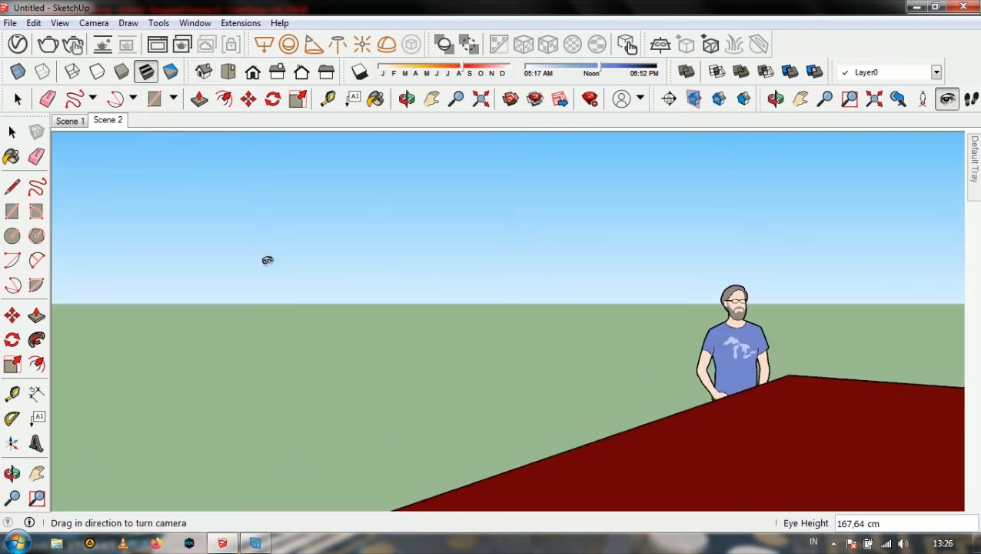
{"action": "left_click_drag", "start_coordinate": [413, 259], "coordinate": [473, 223]}
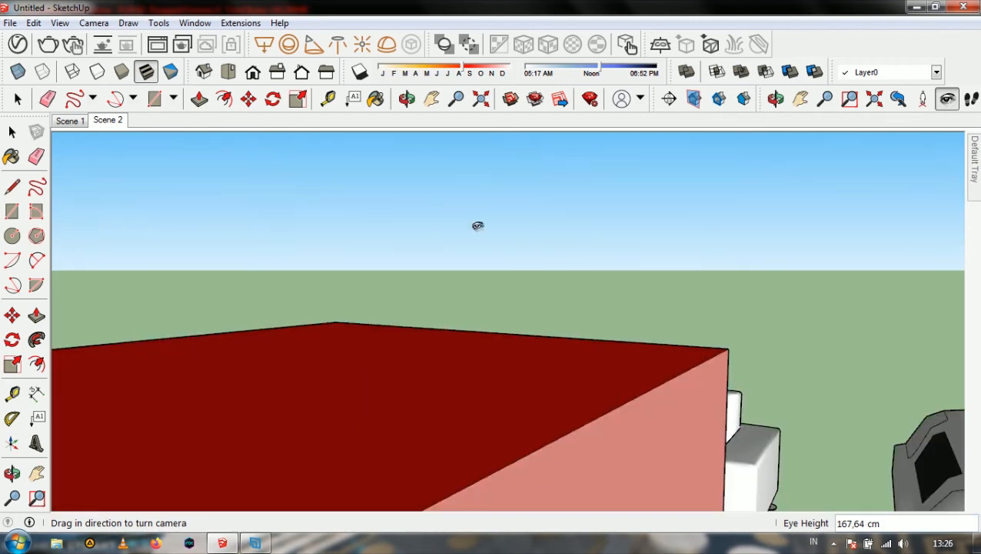
{"action": "left_click", "coordinate": [93, 23]}
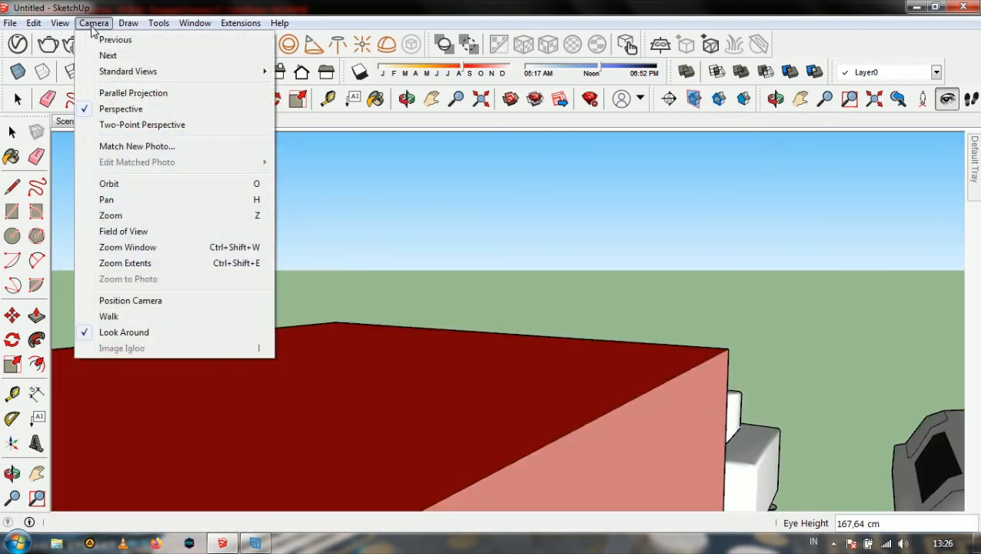
{"action": "mouse_move", "coordinate": [121, 28]}
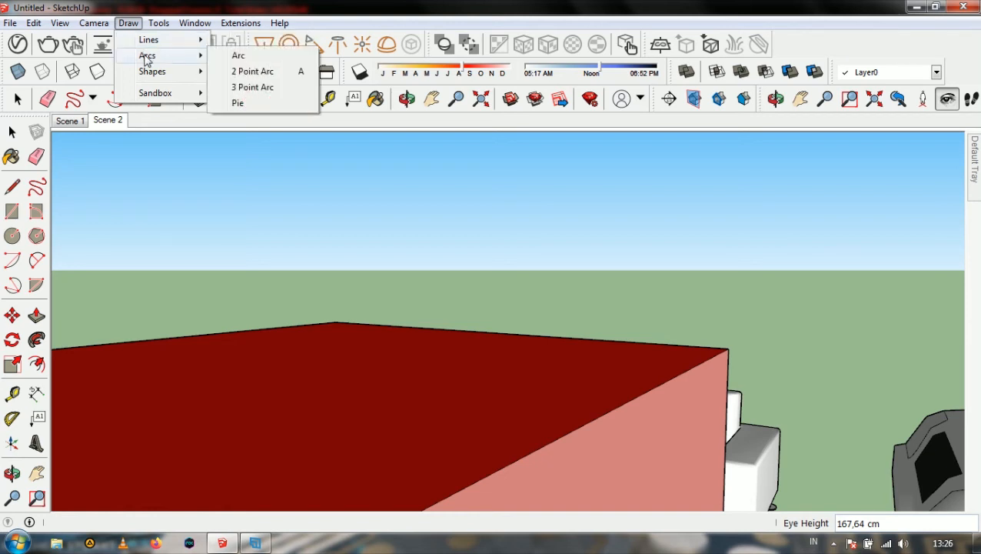
{"action": "left_click", "coordinate": [319, 314]}
Draw a freely placed chain of six connected line segments in the empty area beyond the red box and the sofa
{"action": "middle_click_drag", "start_coordinate": [514, 257], "coordinate": [400, 361]}
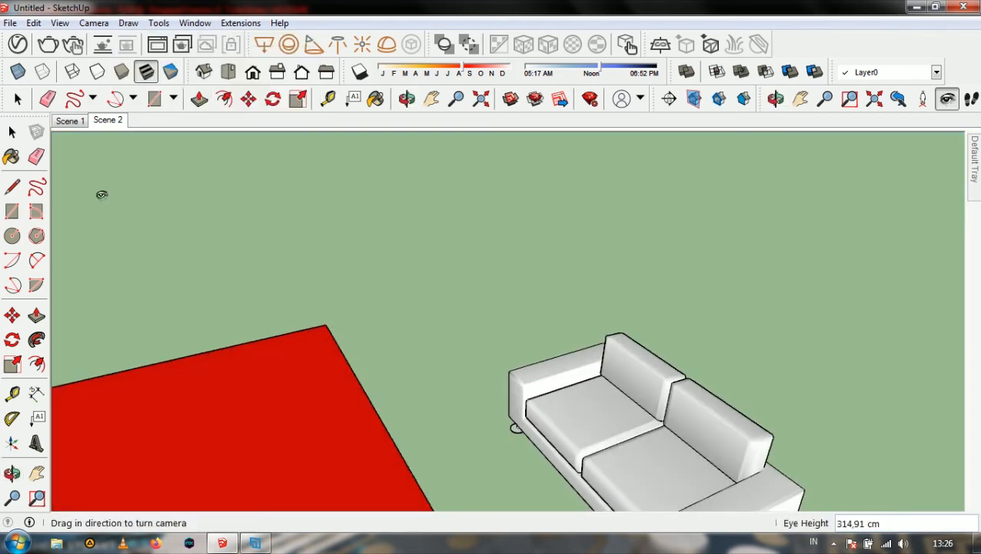
{"action": "left_click", "coordinate": [12, 132]}
{"action": "middle_click_drag", "start_coordinate": [454, 258], "coordinate": [409, 259]}
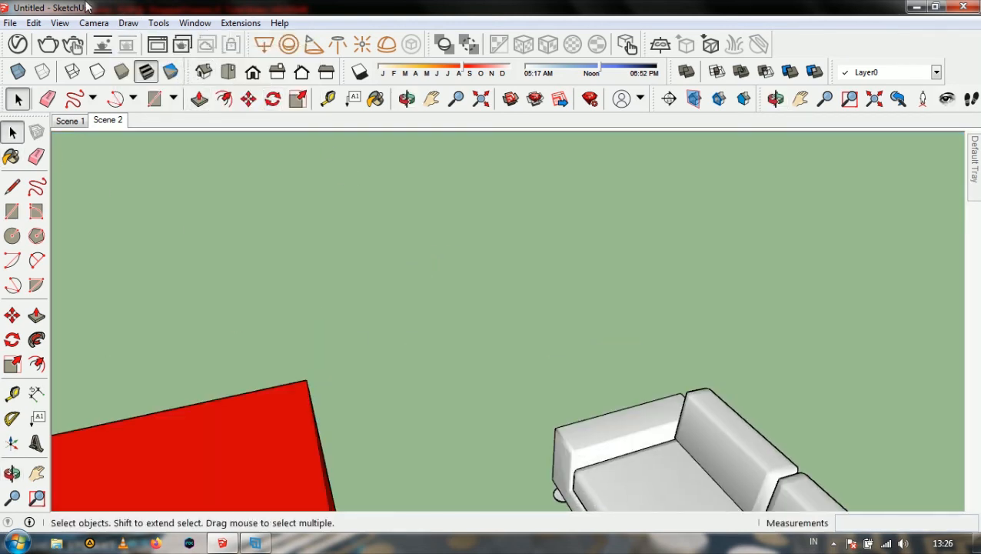
{"action": "left_click", "coordinate": [128, 23]}
{"action": "mouse_move", "coordinate": [146, 39]}
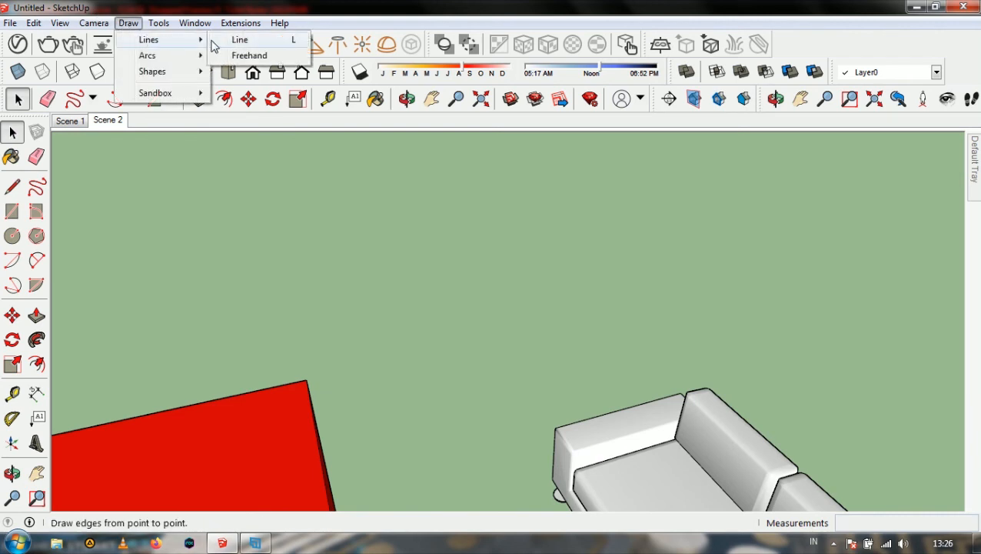
{"action": "left_click", "coordinate": [240, 40]}
{"action": "left_click", "coordinate": [376, 296]}
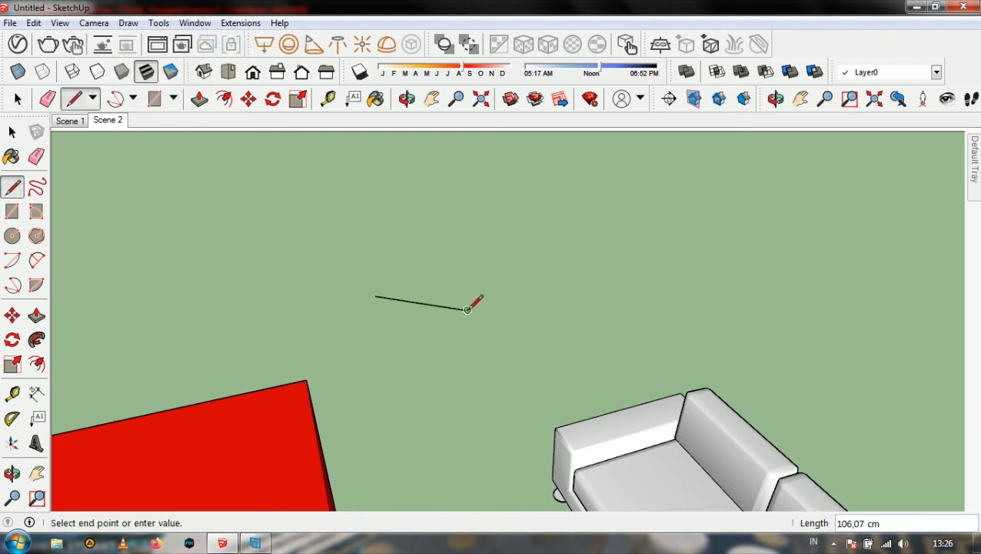
{"action": "left_click", "coordinate": [467, 310]}
{"action": "left_click", "coordinate": [466, 263]}
{"action": "left_click", "coordinate": [367, 238]}
{"action": "left_click", "coordinate": [344, 191]}
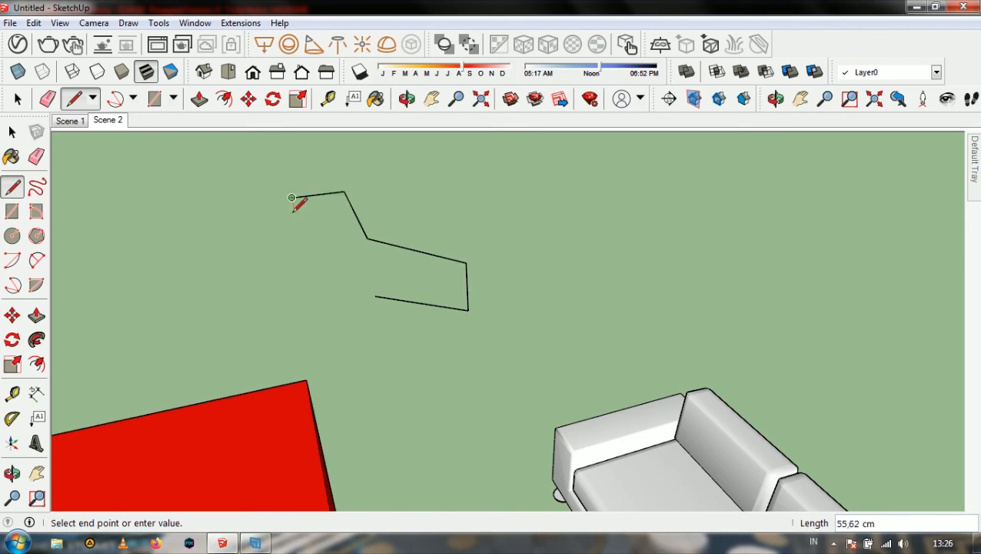
{"action": "left_click", "coordinate": [292, 198]}
{"action": "left_click", "coordinate": [312, 302]}
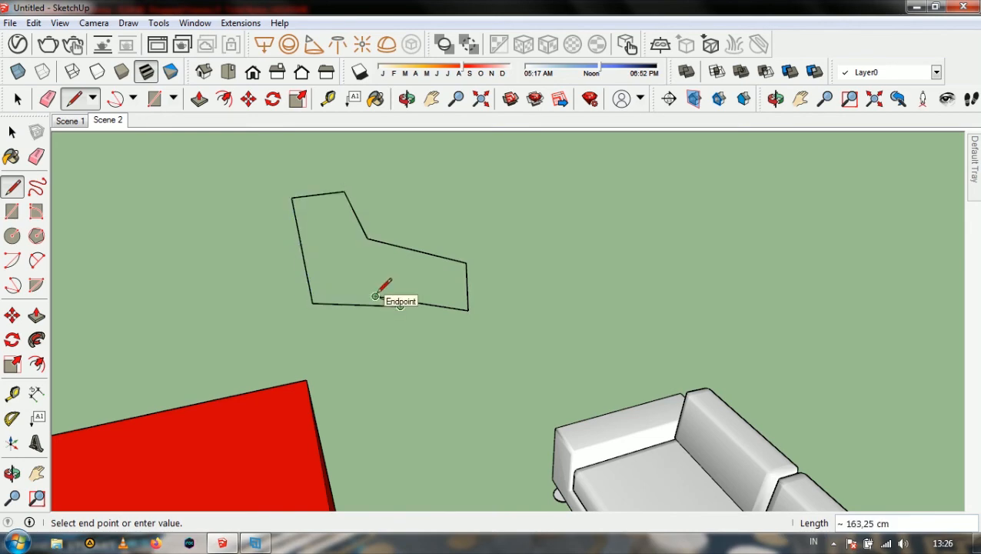
Inspect the chain of line segments from other angles and delete it
{"action": "mouse_move", "coordinate": [383, 346]}
{"action": "middle_mouse_down"}
{"action": "mouse_move", "coordinate": [404, 290]}
{"action": "mouse_move", "coordinate": [271, 200]}
{"action": "middle_mouse_up"}
{"action": "scroll", "coordinate": [403, 291], "scroll_direction": "up", "scroll_amount": 3}
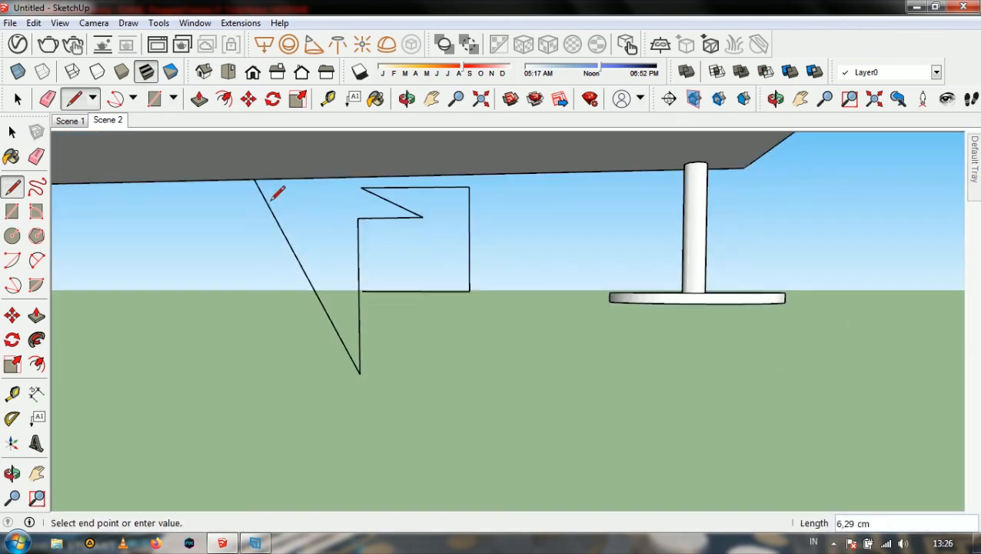
{"action": "middle_click_drag", "start_coordinate": [367, 251], "coordinate": [192, 306]}
{"action": "scroll", "coordinate": [321, 312], "scroll_direction": "down", "scroll_amount": 2}
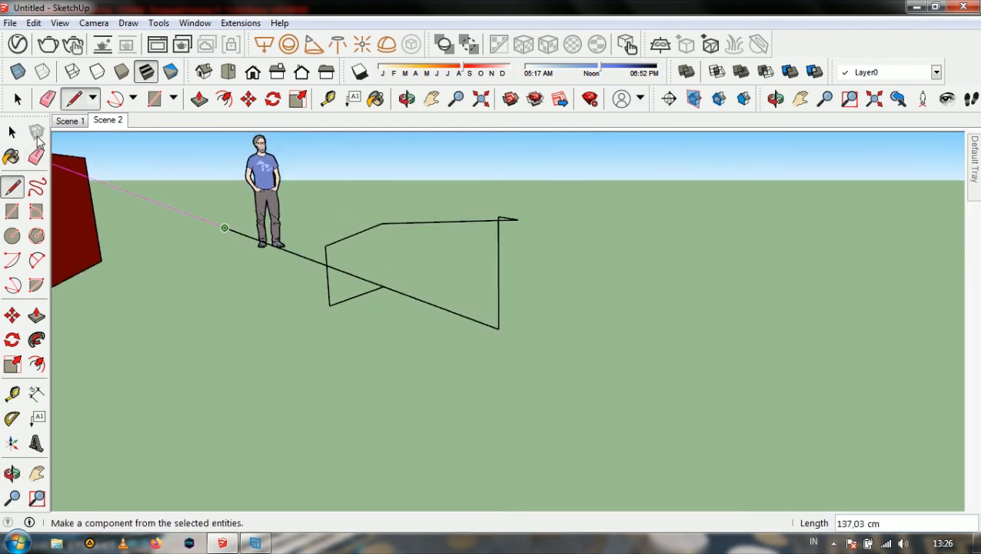
{"action": "key", "text": "space"}
{"action": "mouse_move", "coordinate": [224, 206]}
{"action": "middle_mouse_down"}
{"action": "mouse_move", "coordinate": [393, 304]}
{"action": "mouse_move", "coordinate": [296, 219]}
{"action": "middle_mouse_up"}
{"action": "left_click_drag", "start_coordinate": [283, 217], "coordinate": [636, 373]}
{"action": "key", "text": "Delete"}
{"action": "scroll", "coordinate": [567, 262], "scroll_direction": "down", "scroll_amount": 4}
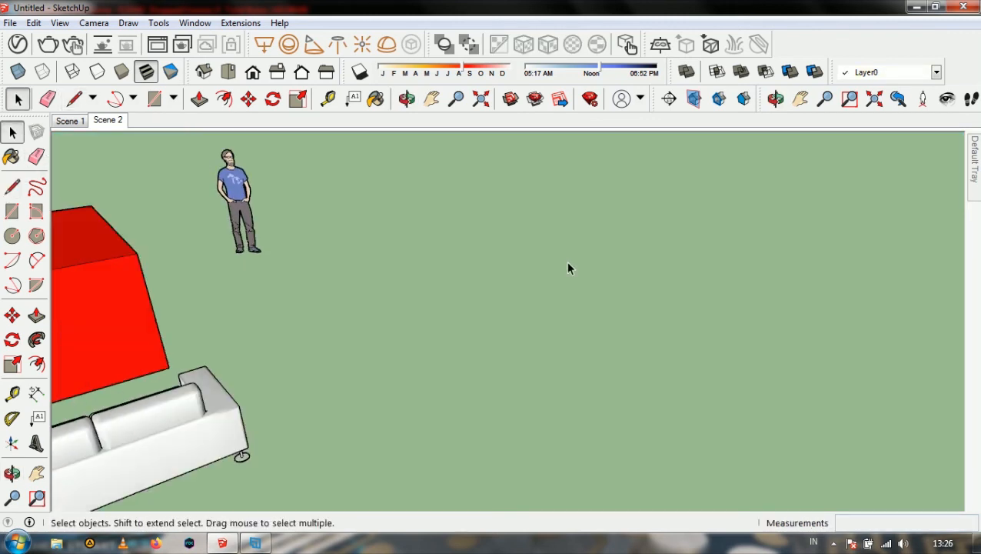
Draw a closed four-sided face on the ground beside the sofa with the Line tool, its green-axis sides about 124 cm long
{"action": "key", "text": "l"}
{"action": "middle_click_drag", "start_coordinate": [523, 346], "coordinate": [536, 353]}
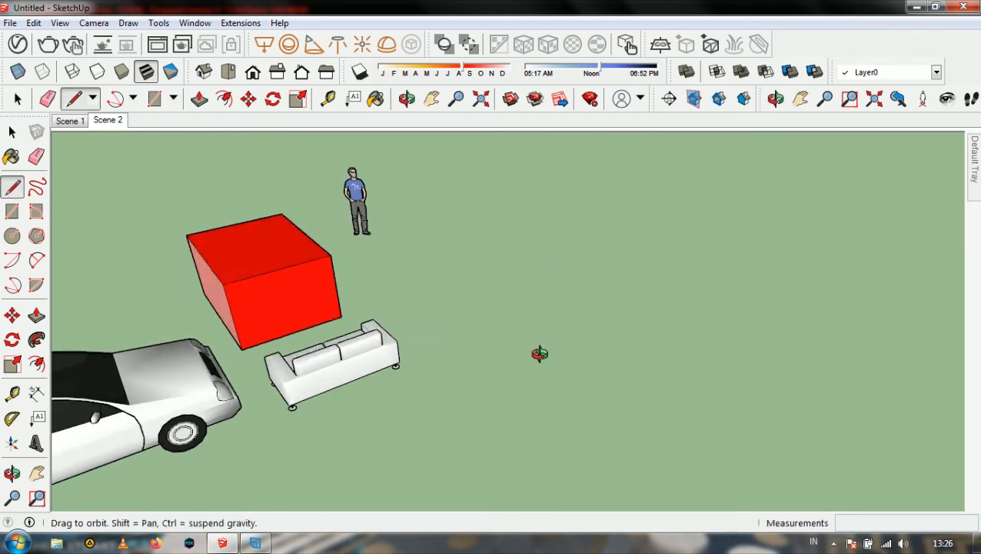
{"action": "scroll", "coordinate": [510, 319], "scroll_direction": "up", "scroll_amount": 5}
{"action": "middle_click_drag", "start_coordinate": [465, 316], "coordinate": [409, 290]}
{"action": "left_click", "coordinate": [409, 290]}
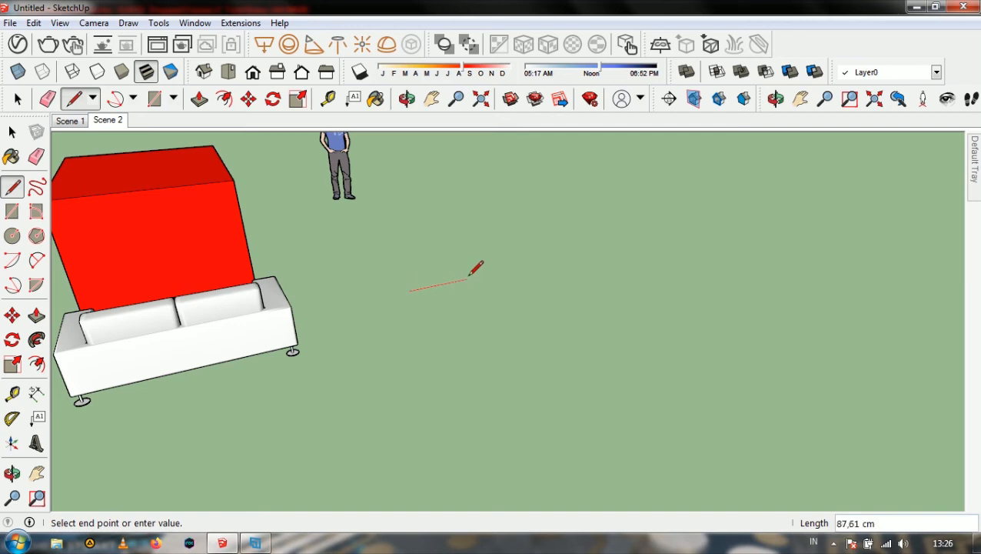
{"action": "left_click", "coordinate": [476, 277]}
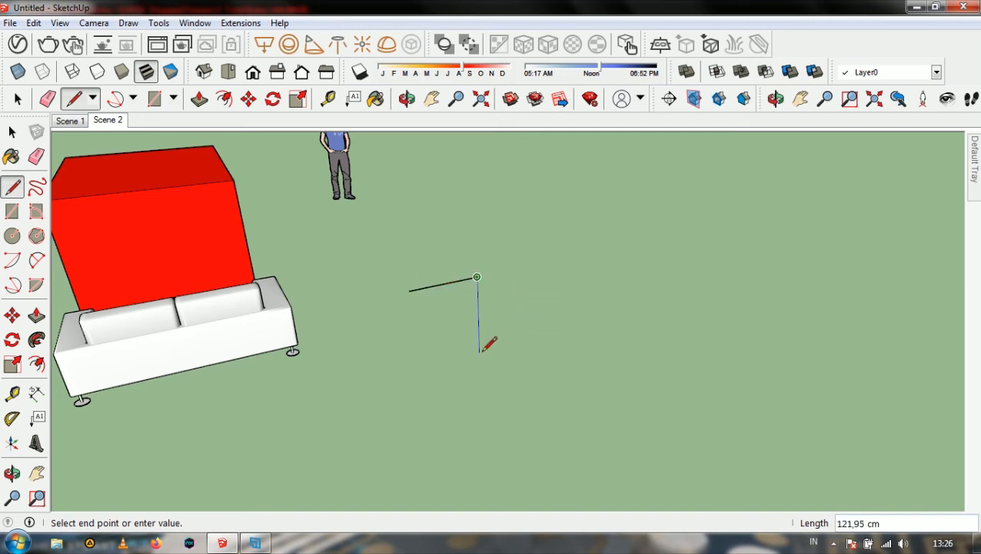
{"action": "left_click", "coordinate": [522, 309]}
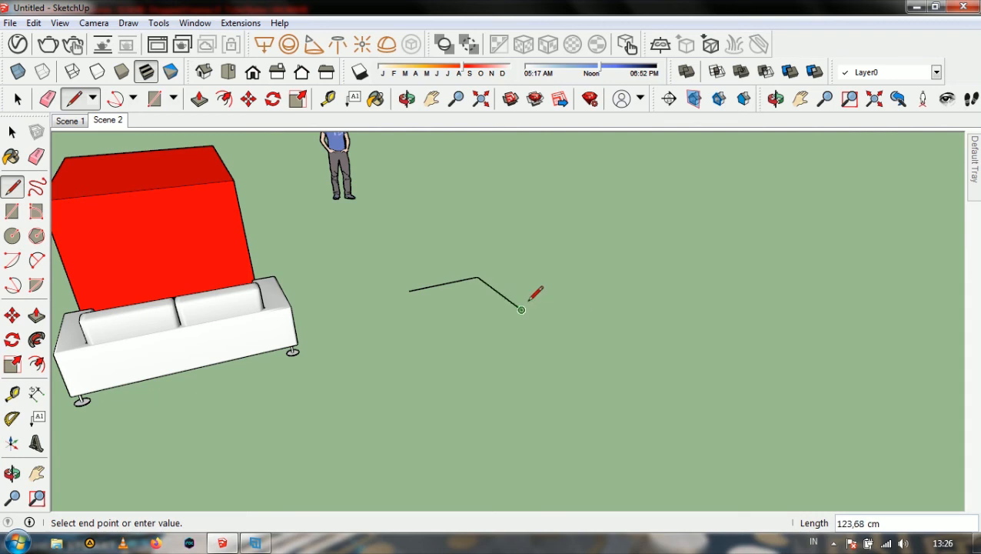
{"action": "left_click", "coordinate": [446, 328]}
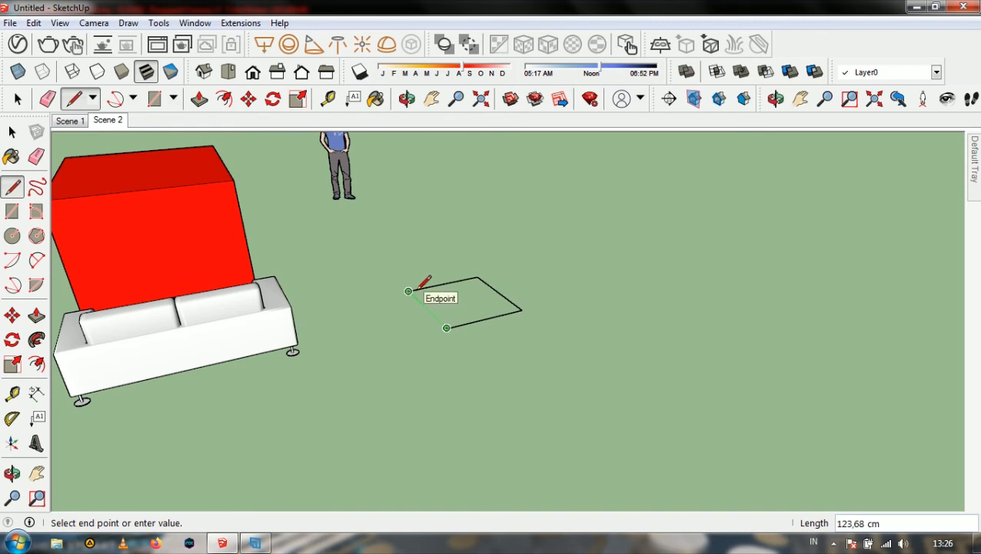
{"action": "left_click", "coordinate": [410, 290]}
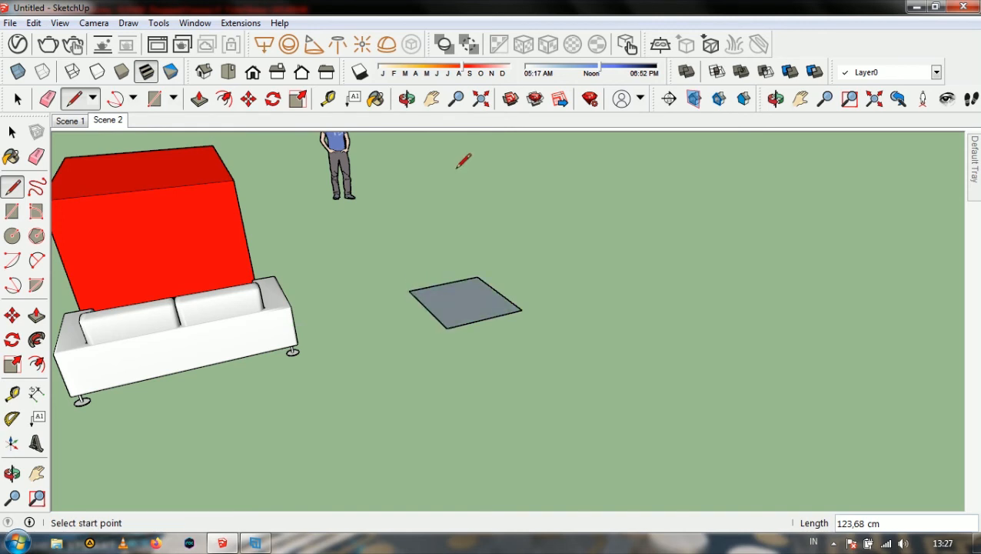
Select the new four-sided face together with its bounding edges and examine it from above and from ground level
{"action": "left_click", "coordinate": [12, 132]}
{"action": "scroll", "coordinate": [482, 304], "scroll_direction": "up", "scroll_amount": 3}
{"action": "left_click", "coordinate": [485, 311]}
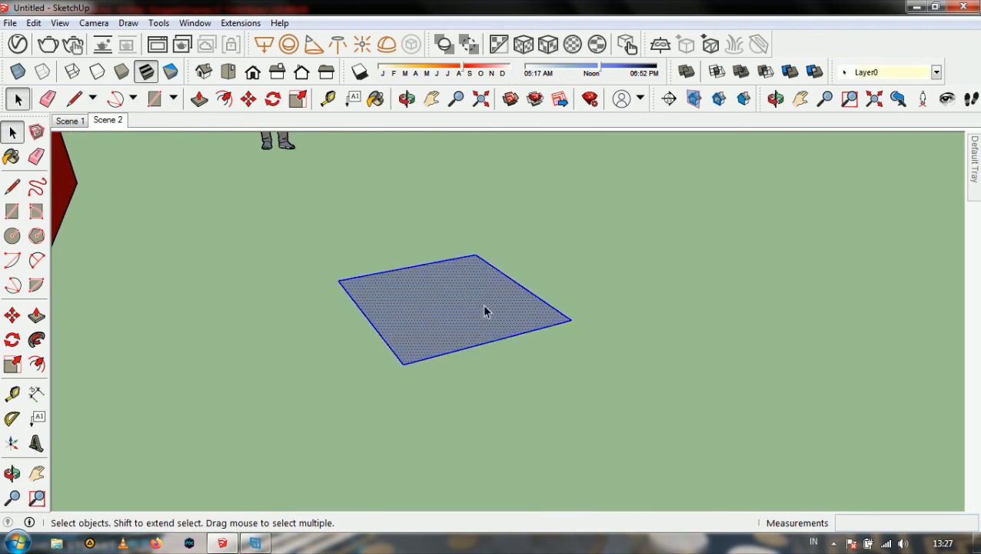
{"action": "middle_click_drag", "start_coordinate": [458, 284], "coordinate": [476, 351]}
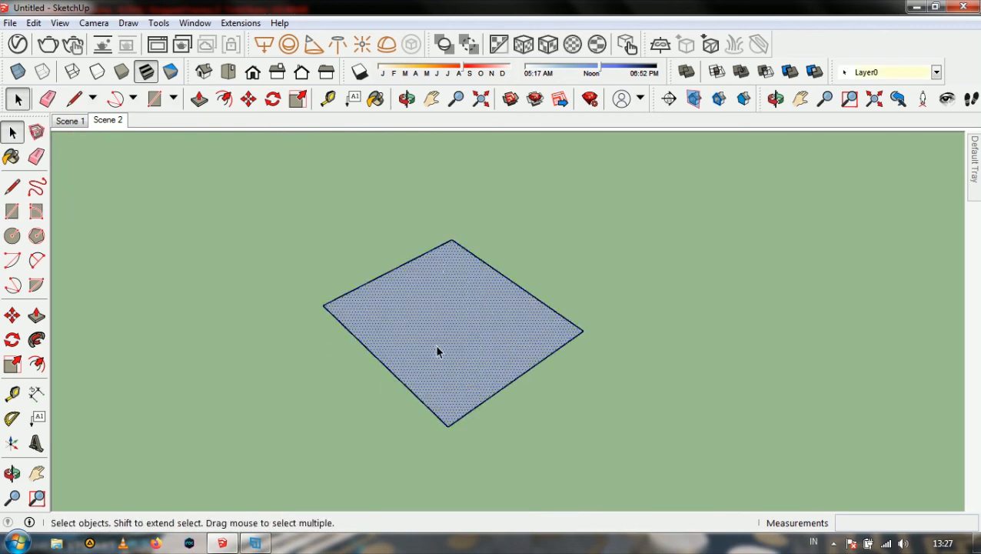
{"action": "middle_click_drag", "start_coordinate": [440, 321], "coordinate": [434, 151]}
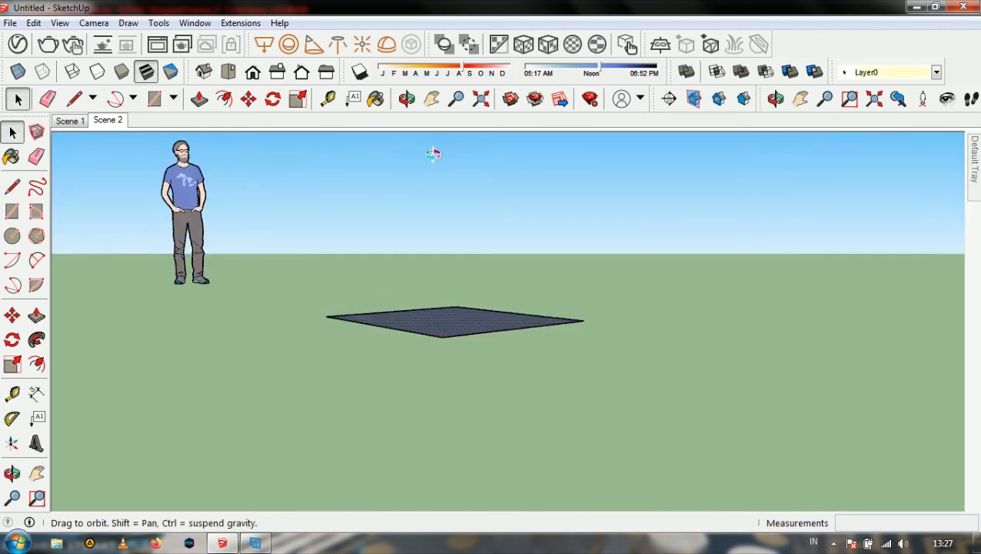
{"action": "left_click", "coordinate": [204, 72]}
Draw a small closed irregular shape with the Freehand tool on the ground beside the four-sided face and return to the Select tool
{"action": "left_click", "coordinate": [92, 23]}
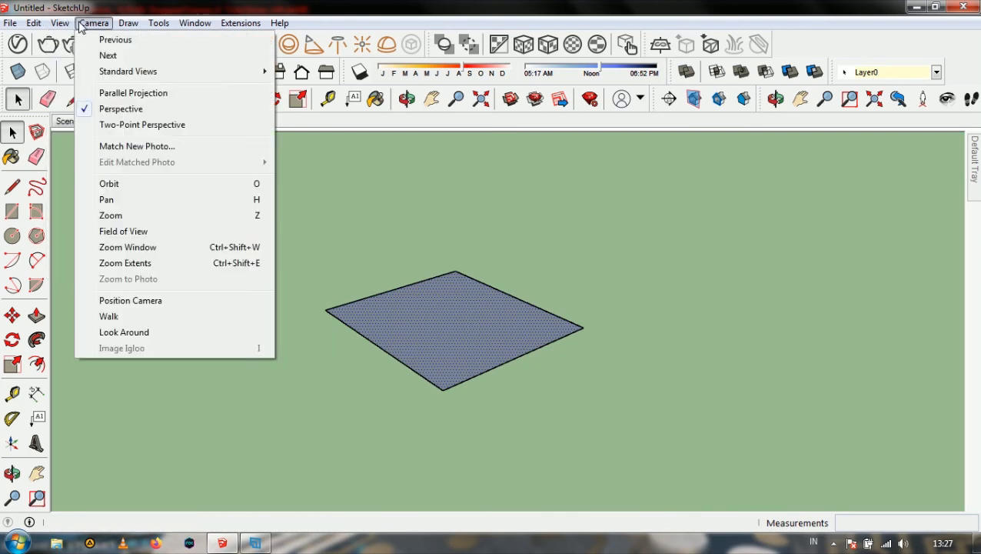
{"action": "mouse_move", "coordinate": [68, 25]}
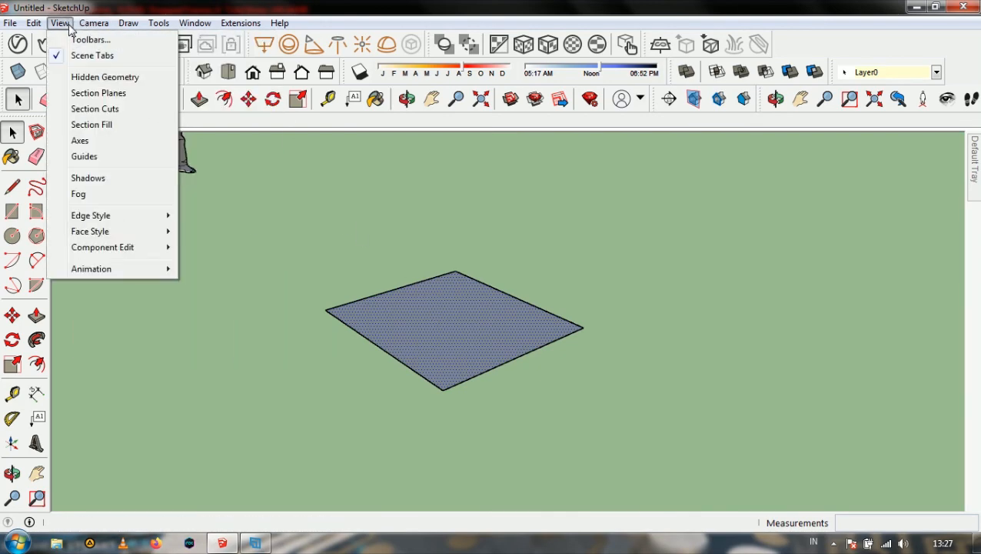
{"action": "mouse_move", "coordinate": [153, 24]}
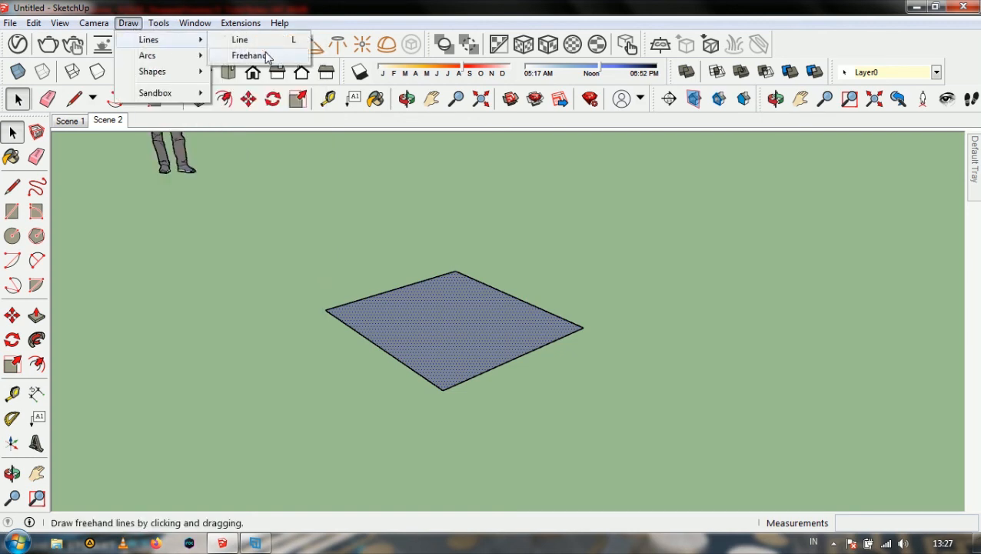
{"action": "left_click", "coordinate": [267, 59]}
{"action": "mouse_move", "coordinate": [567, 292]}
{"action": "middle_mouse_down"}
{"action": "mouse_move", "coordinate": [560, 385]}
{"action": "mouse_move", "coordinate": [610, 323]}
{"action": "middle_mouse_up"}
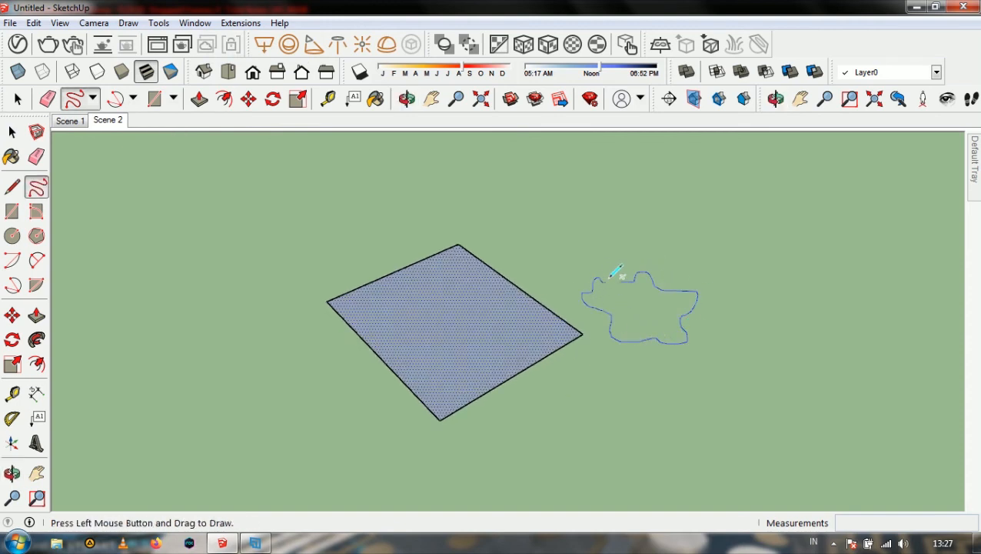
{"action": "left_click_drag", "start_coordinate": [623, 279], "coordinate": [626, 278]}
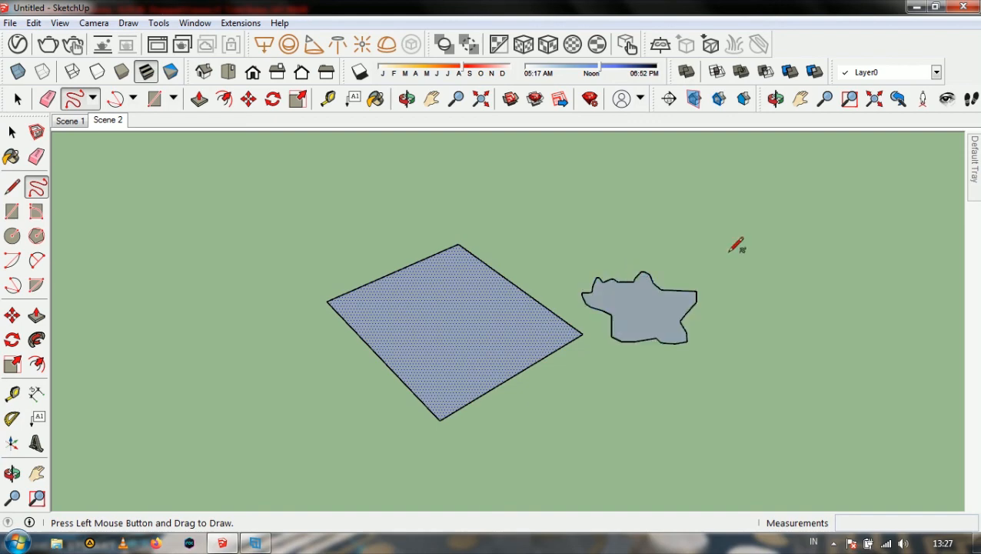
{"action": "mouse_move", "coordinate": [681, 317]}
{"action": "middle_mouse_down"}
{"action": "mouse_move", "coordinate": [490, 215]}
{"action": "mouse_move", "coordinate": [635, 309]}
{"action": "mouse_move", "coordinate": [672, 320]}
{"action": "middle_mouse_up"}
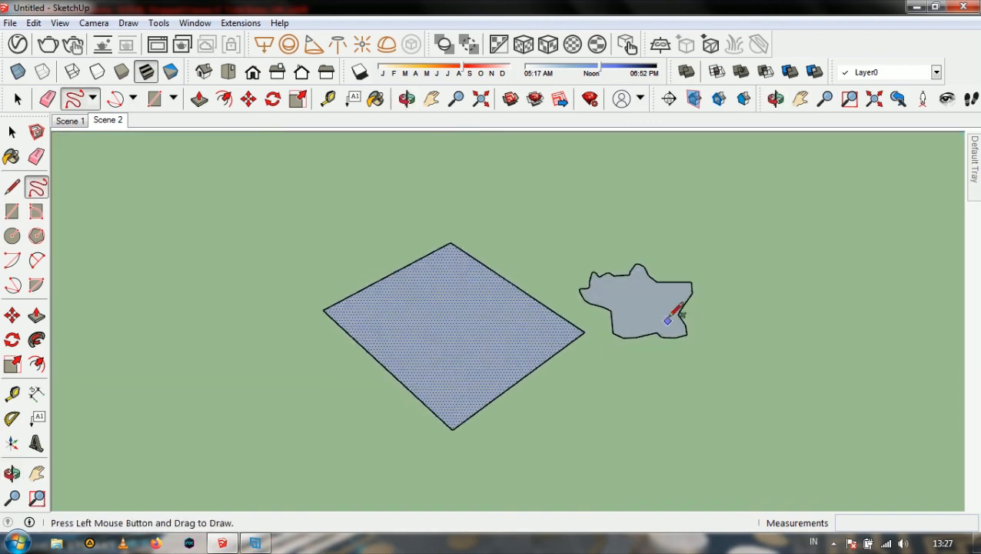
{"action": "left_click", "coordinate": [11, 134]}
{"action": "left_click", "coordinate": [102, 24]}
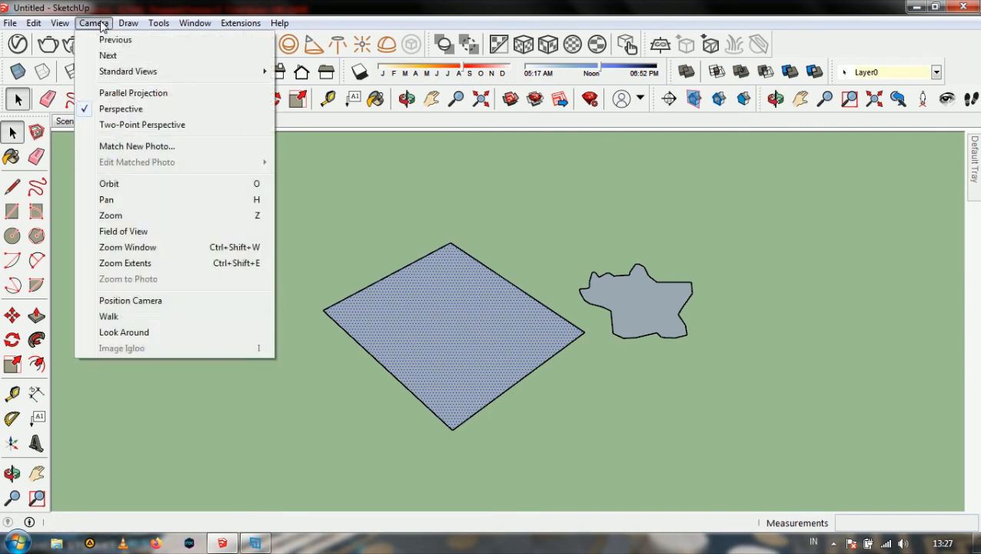
Draw a full 360° arc on the ground between the four-sided face and the standing figure with the Arc tool, and return to Select
{"action": "mouse_move", "coordinate": [125, 27]}
{"action": "mouse_move", "coordinate": [143, 54]}
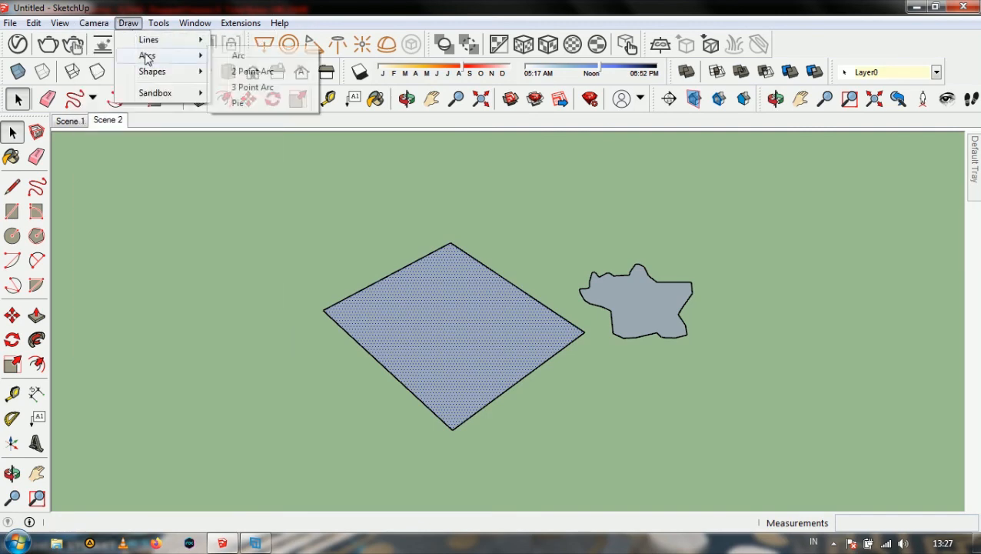
{"action": "left_click", "coordinate": [238, 55]}
{"action": "scroll", "coordinate": [376, 254], "scroll_direction": "down", "scroll_amount": 3}
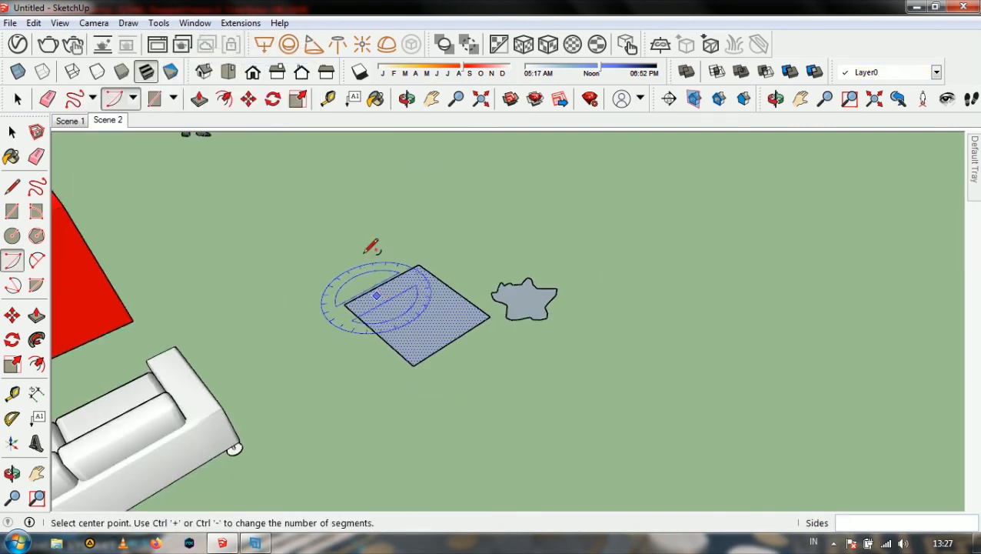
{"action": "left_click", "coordinate": [327, 184]}
{"action": "left_click", "coordinate": [372, 161]}
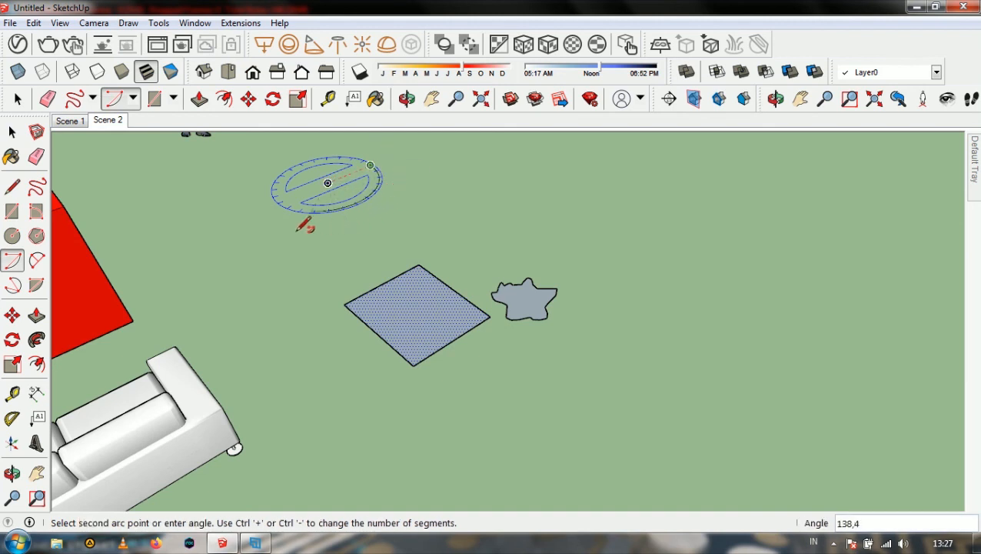
{"action": "left_click", "coordinate": [372, 161]}
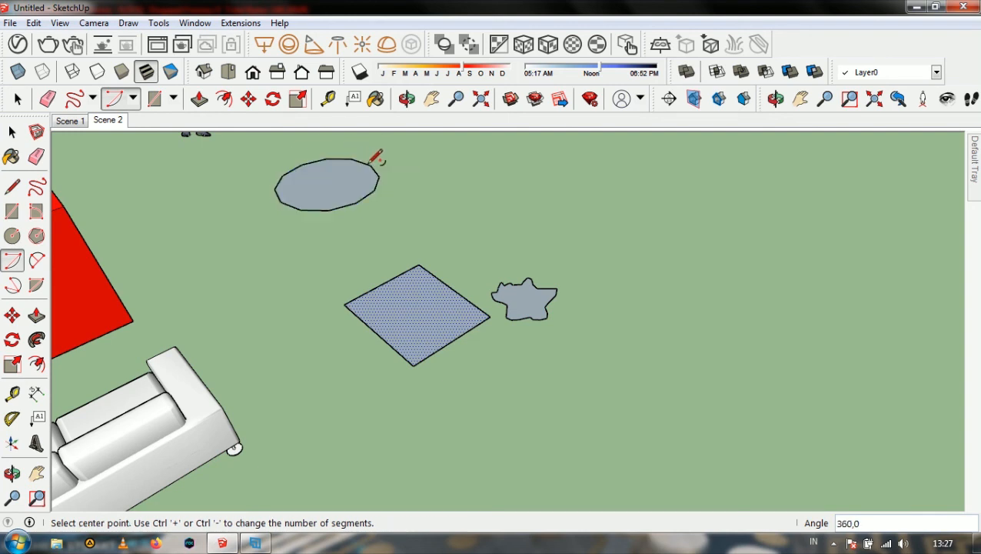
{"action": "scroll", "coordinate": [307, 158], "scroll_direction": "up", "scroll_amount": 3}
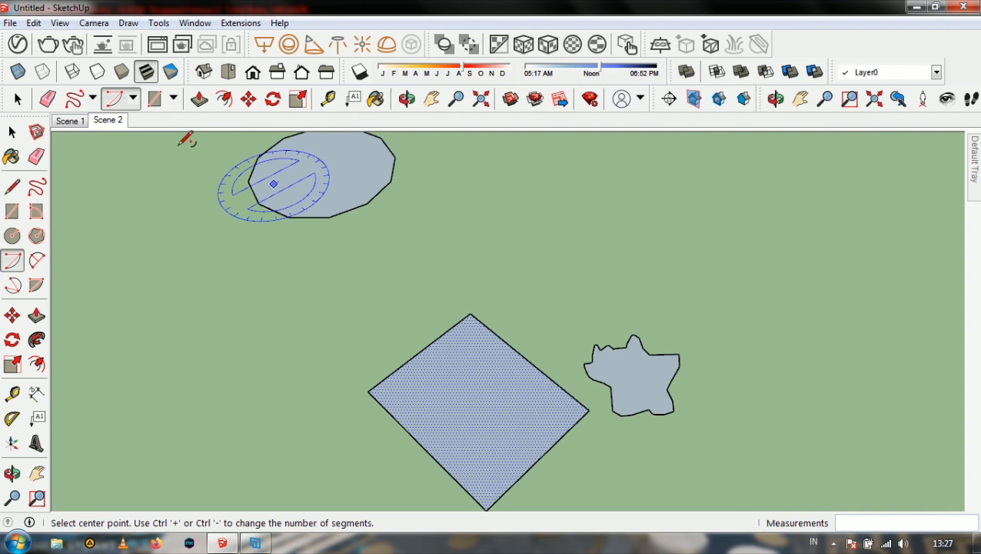
{"action": "left_click", "coordinate": [12, 133]}
{"action": "scroll", "coordinate": [243, 304], "scroll_direction": "down", "scroll_amount": 5}
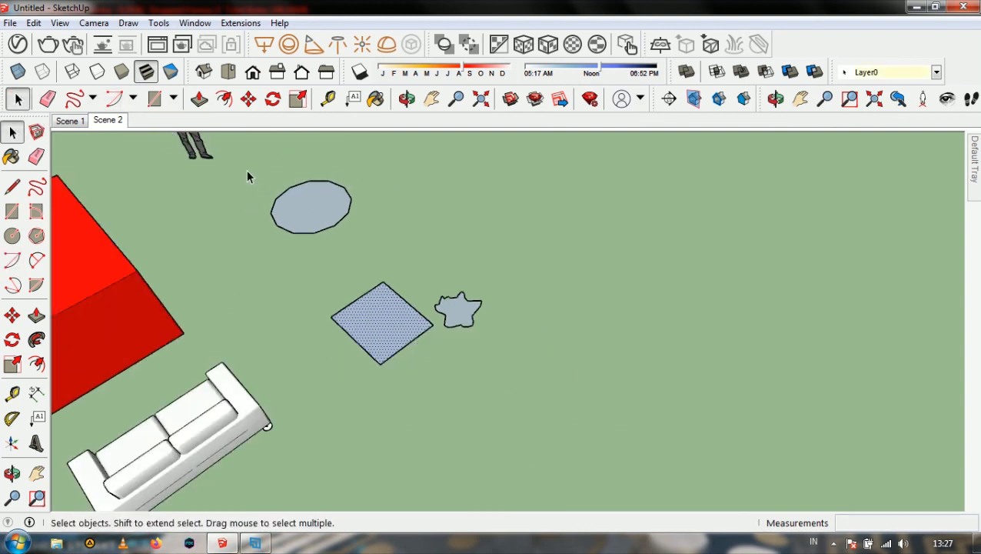
Draw two rectangles on the open ground beyond the four-sided face, one about 94 by 153 cm and one about 409 by 131 cm
{"action": "left_click", "coordinate": [127, 23]}
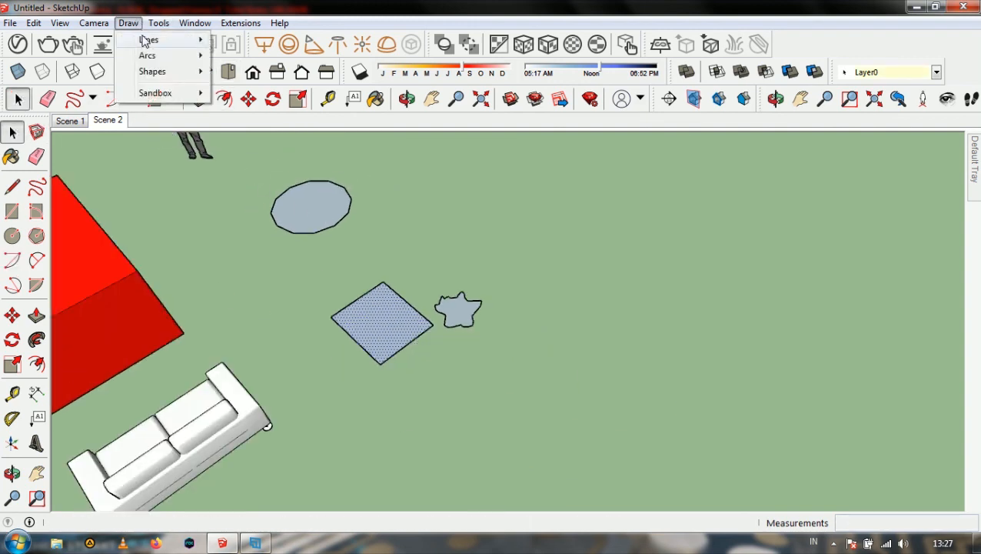
{"action": "mouse_move", "coordinate": [147, 58]}
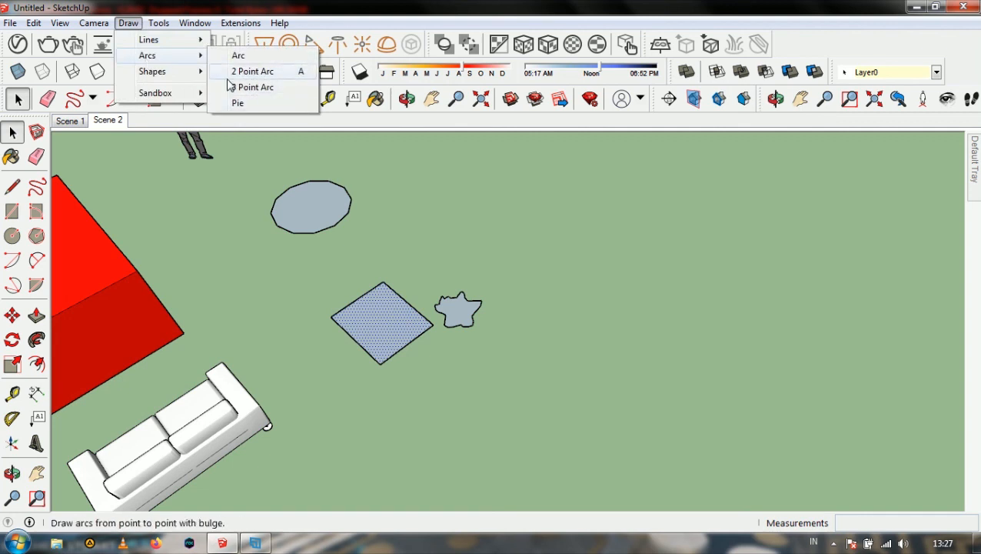
{"action": "mouse_move", "coordinate": [180, 72]}
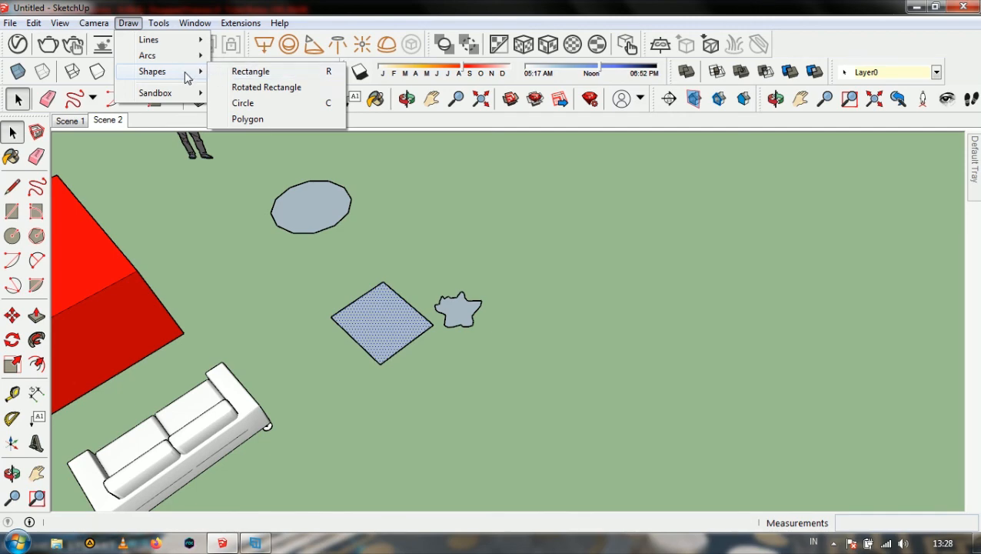
{"action": "left_click", "coordinate": [248, 75]}
{"action": "left_click", "coordinate": [249, 75]}
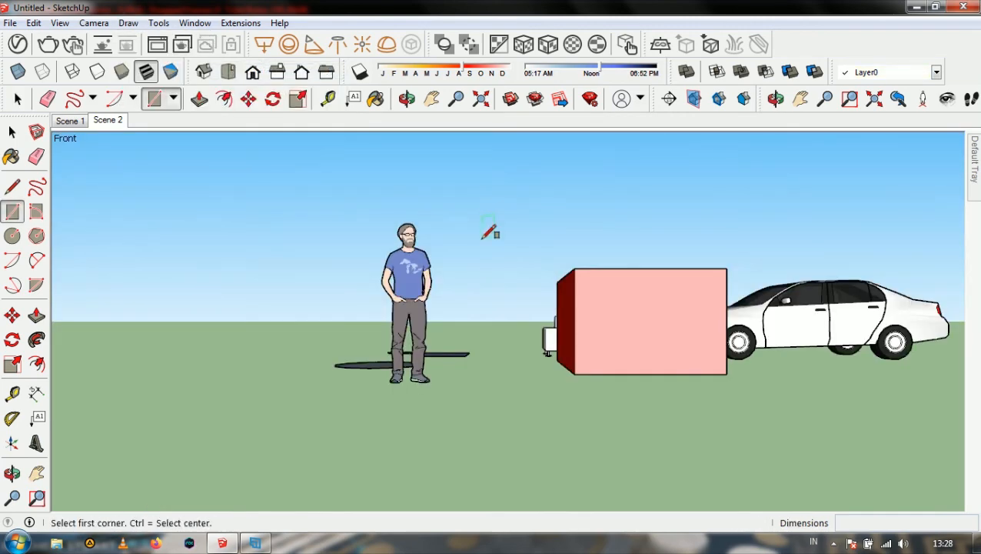
{"action": "middle_click_drag", "start_coordinate": [482, 237], "coordinate": [481, 398]}
{"action": "left_click", "coordinate": [443, 243]}
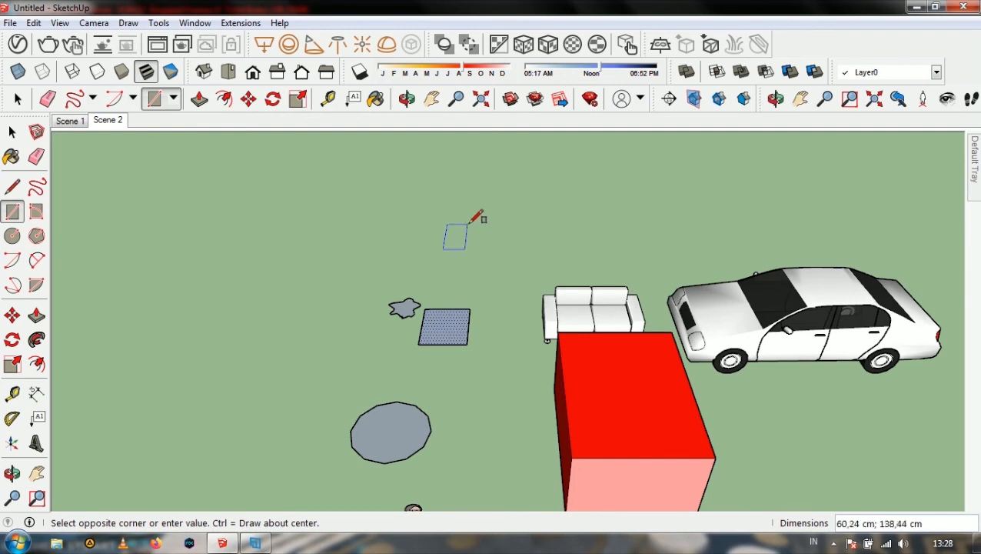
{"action": "scroll", "coordinate": [479, 215], "scroll_direction": "up", "scroll_amount": 1}
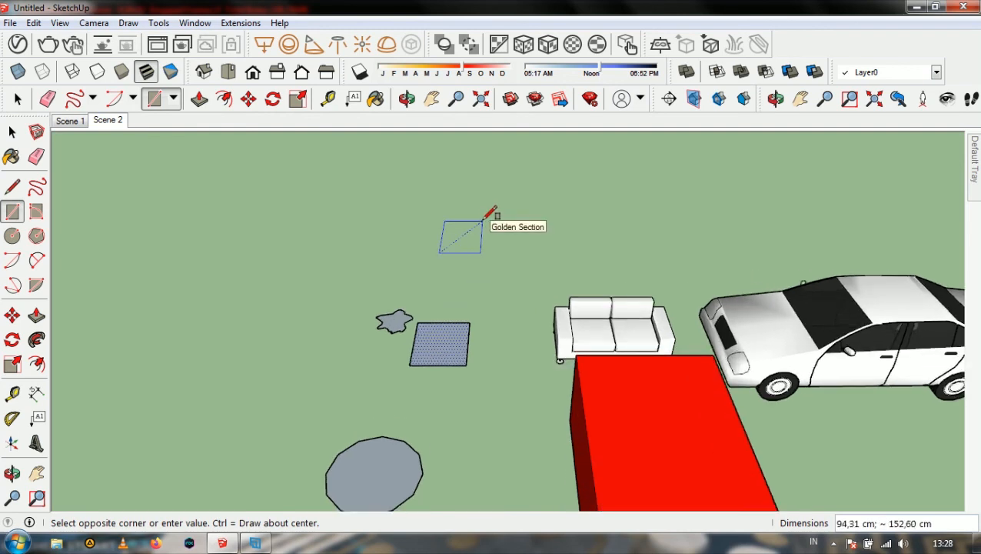
{"action": "left_click", "coordinate": [482, 220]}
{"action": "left_click", "coordinate": [217, 223]}
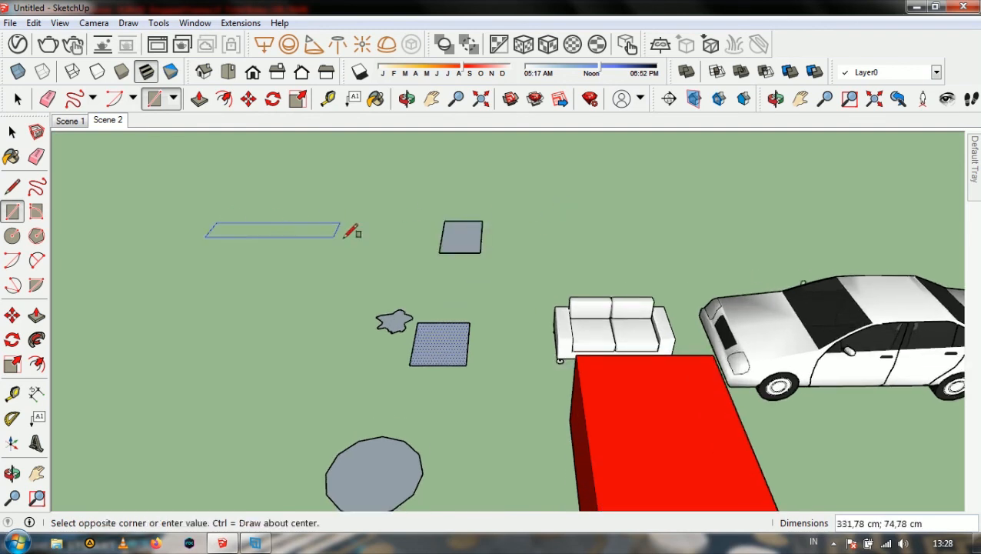
{"action": "left_click", "coordinate": [372, 250]}
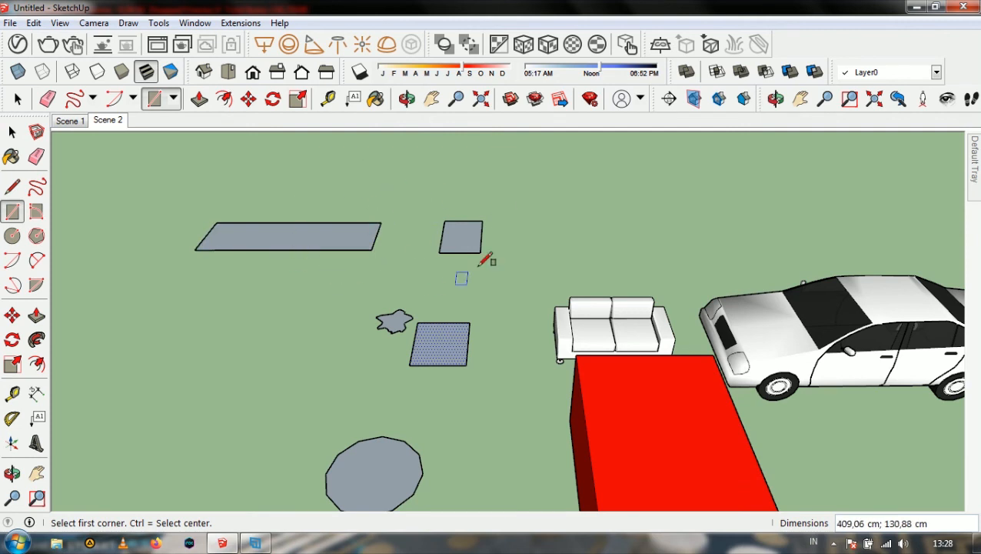
Draw a circle with a radius of about 71 cm on the ground beside the smaller rectangle
{"action": "left_click", "coordinate": [158, 23]}
{"action": "mouse_move", "coordinate": [129, 26]}
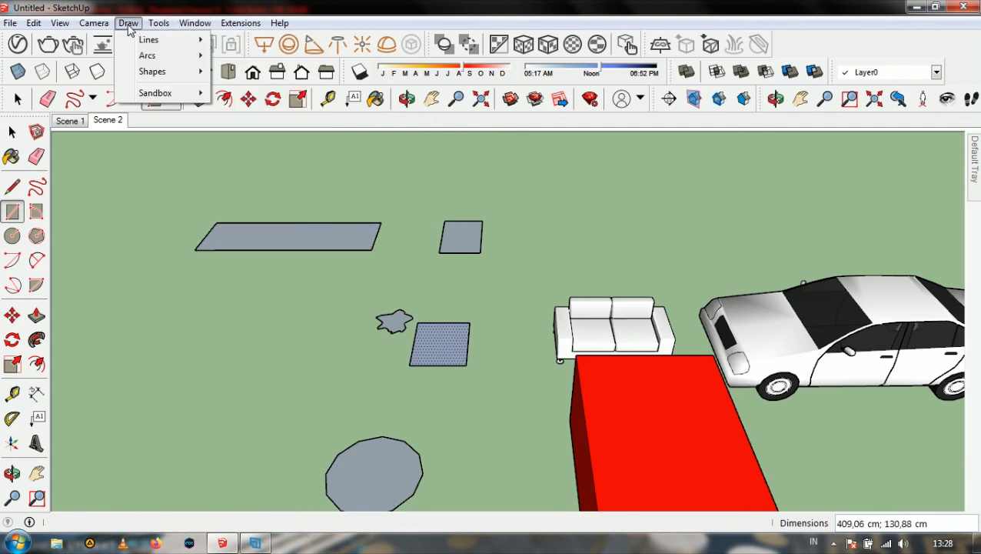
{"action": "mouse_move", "coordinate": [166, 71]}
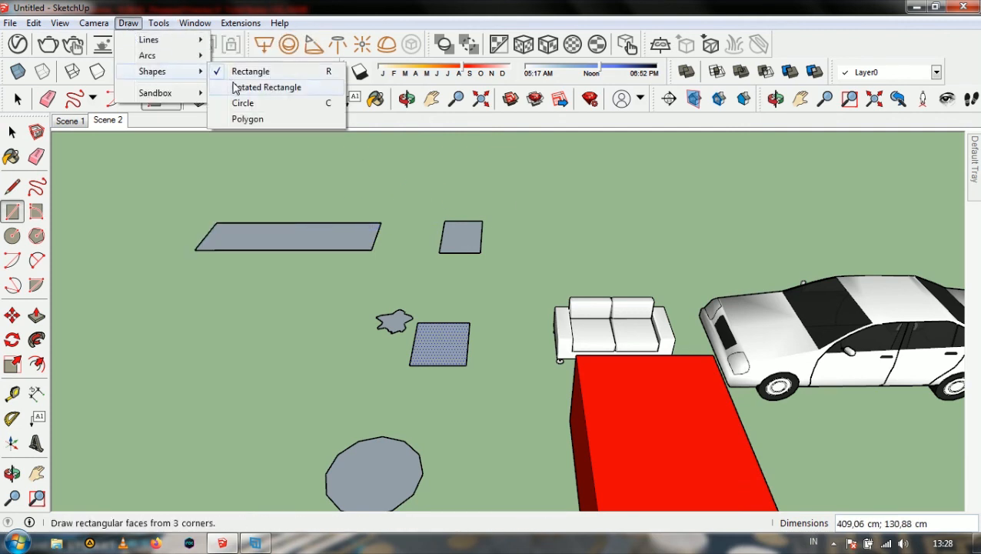
{"action": "left_click", "coordinate": [271, 104]}
{"action": "left_click", "coordinate": [533, 234]}
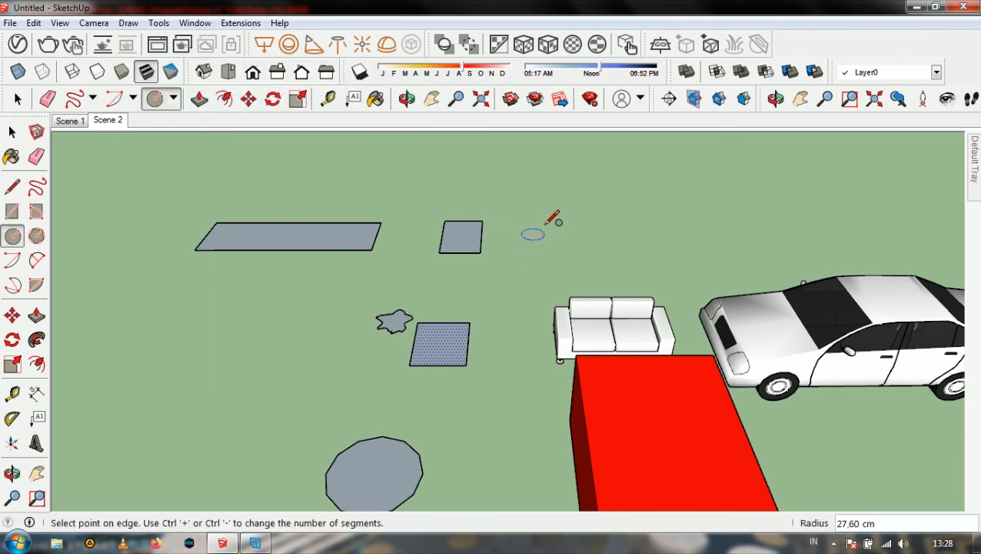
{"action": "left_click", "coordinate": [550, 217]}
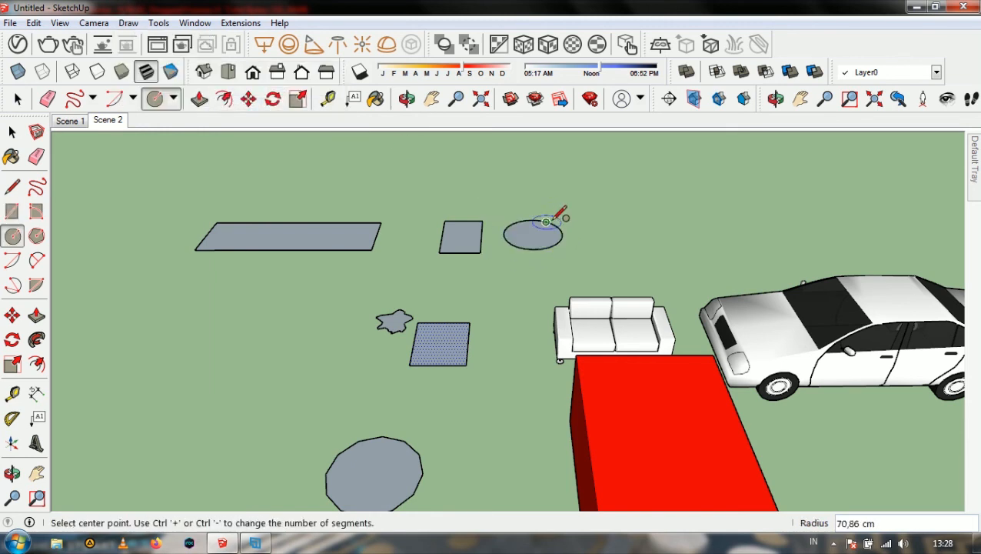
Draw a six-sided polygon with an inscribed radius of about 111 cm on the ground near the long rectangle
{"action": "left_click", "coordinate": [128, 23]}
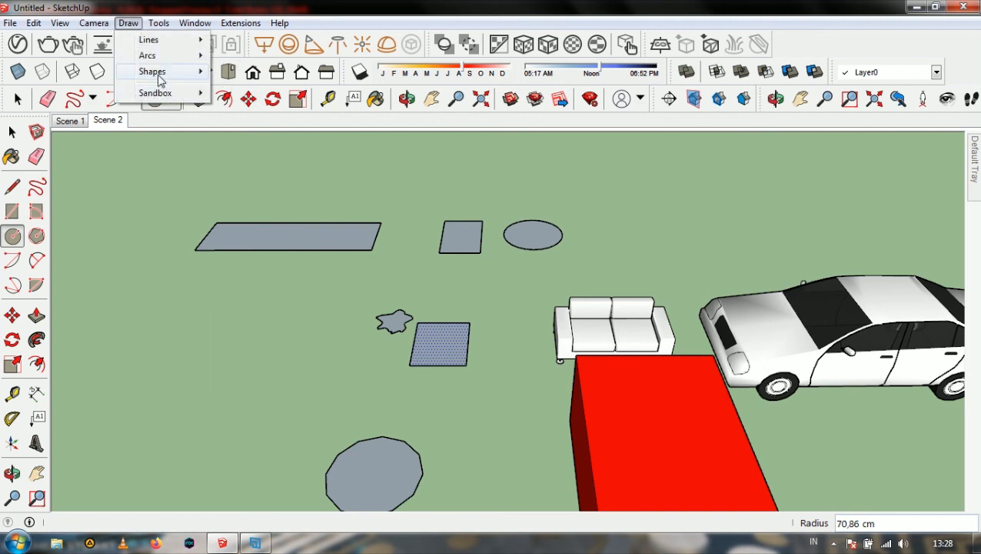
{"action": "mouse_move", "coordinate": [161, 77]}
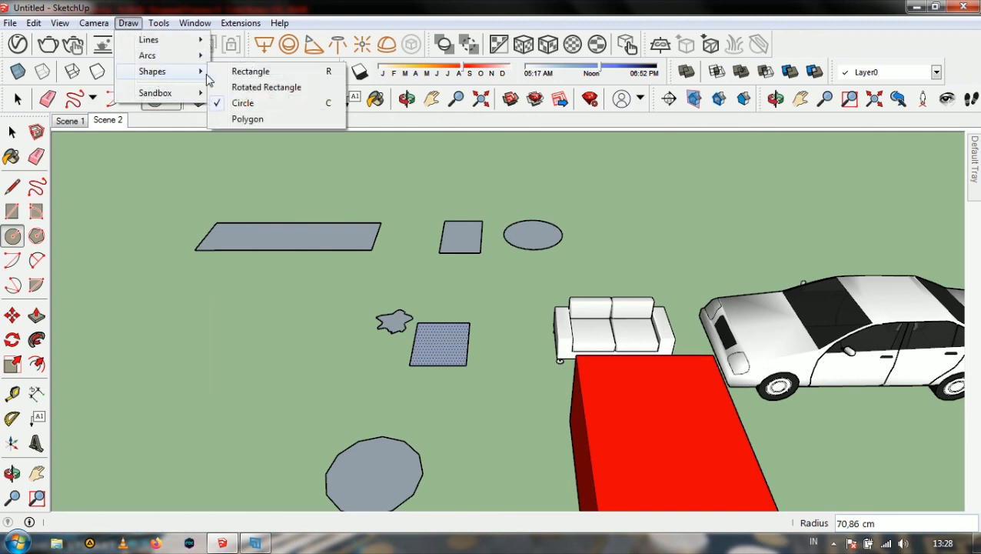
{"action": "left_click", "coordinate": [262, 119]}
{"action": "left_click", "coordinate": [222, 312]}
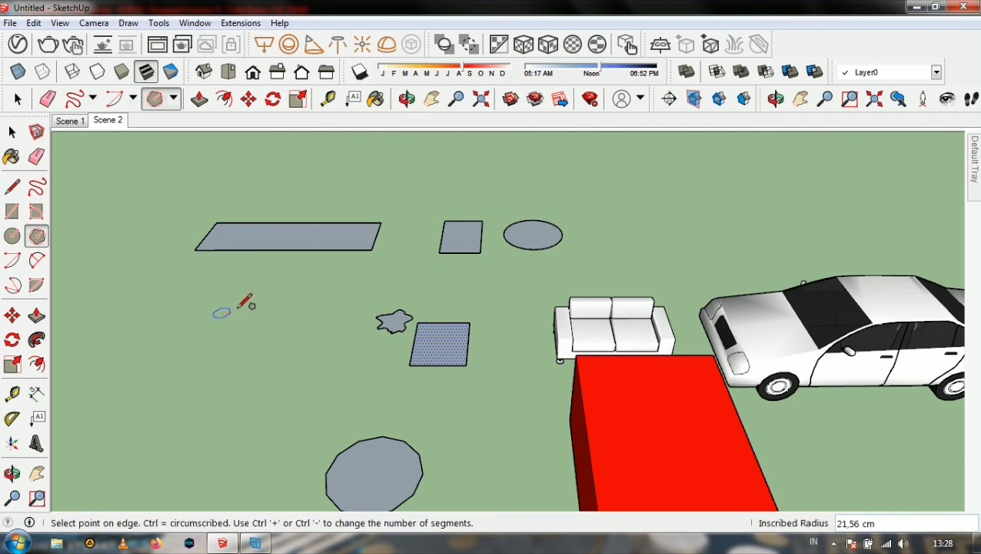
{"action": "left_click", "coordinate": [276, 292]}
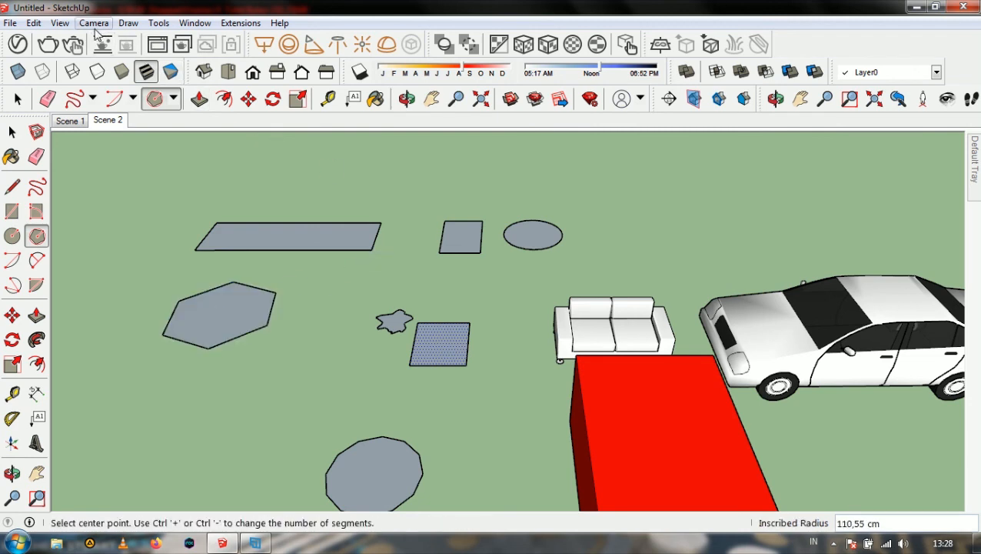
Try to create a sandbox from contours
{"action": "left_click", "coordinate": [94, 25]}
{"action": "mouse_move", "coordinate": [61, 24]}
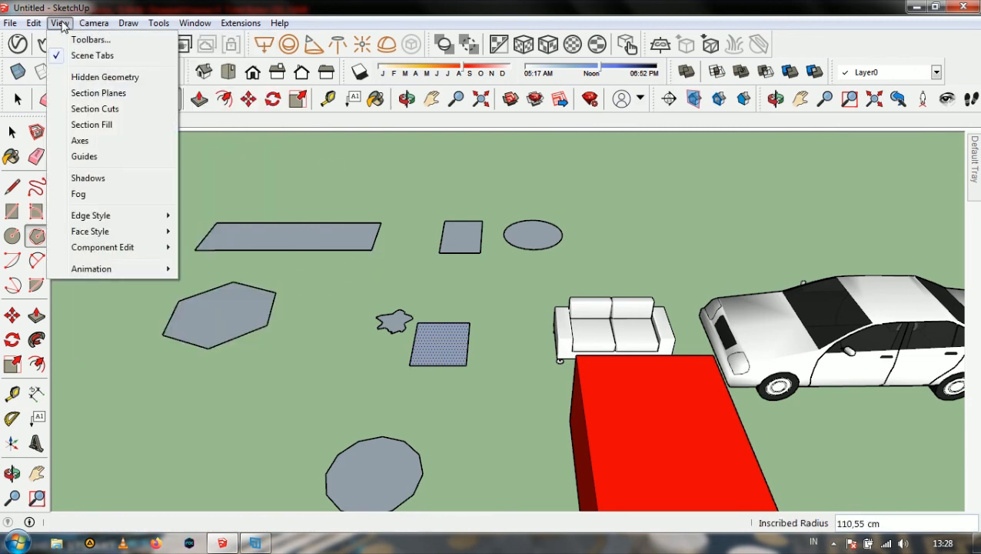
{"action": "mouse_move", "coordinate": [123, 27]}
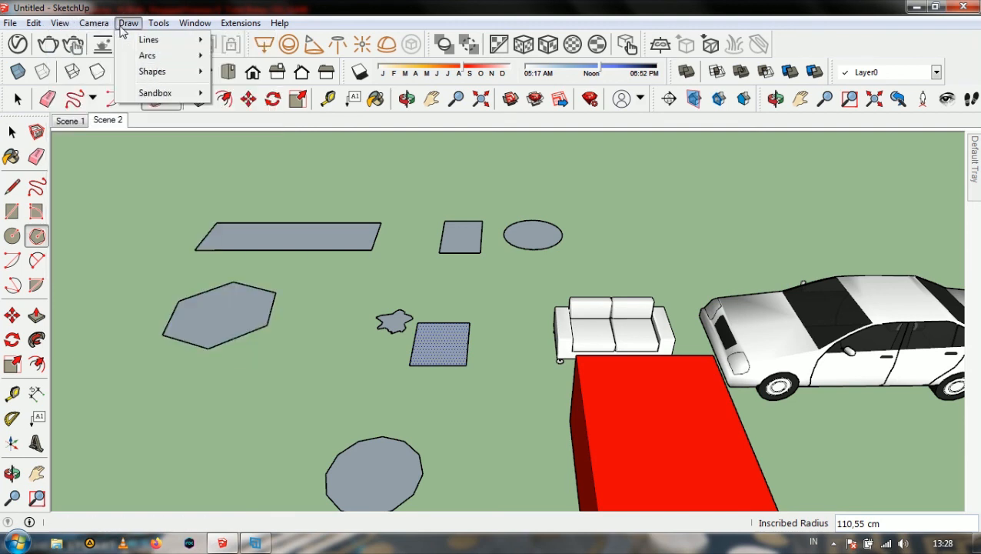
{"action": "mouse_move", "coordinate": [162, 93]}
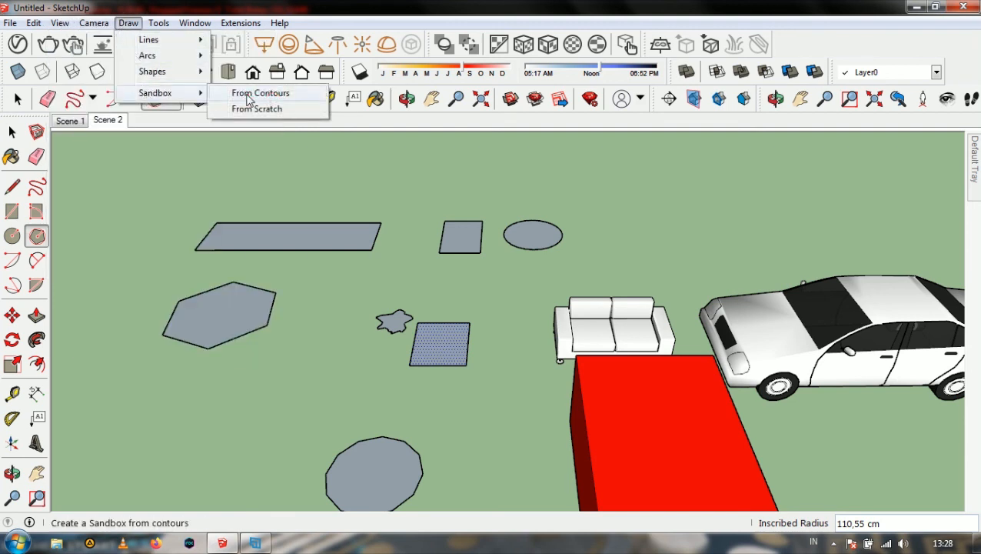
{"action": "left_click", "coordinate": [258, 93]}
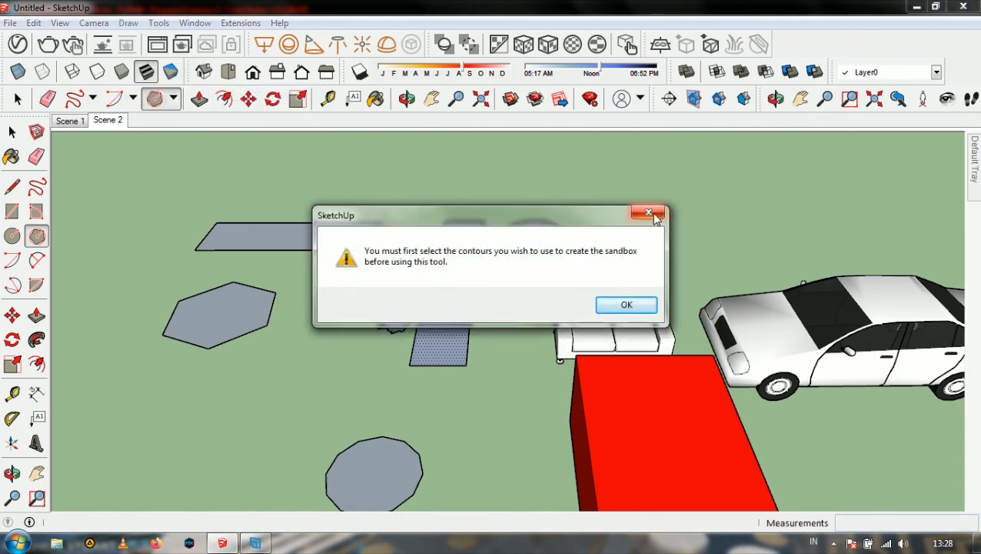
{"action": "left_click", "coordinate": [627, 305]}
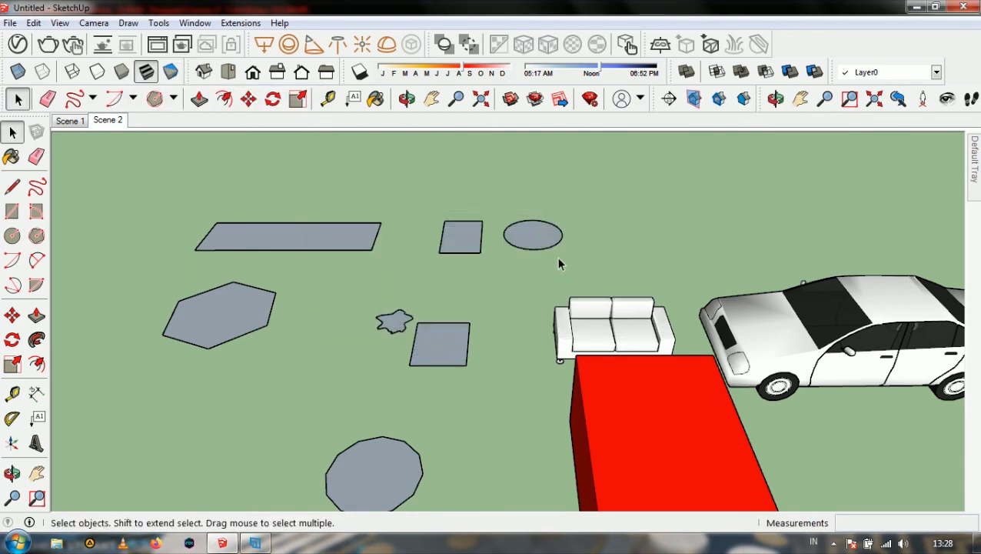
Delete all the practice shapes from the ground: both rectangles, the polygon, freehand shape, four-sided face, circle and full arc
{"action": "left_click_drag", "start_coordinate": [130, 184], "coordinate": [508, 415]}
{"action": "key", "text": "Delete"}
{"action": "left_click_drag", "start_coordinate": [385, 195], "coordinate": [593, 265]}
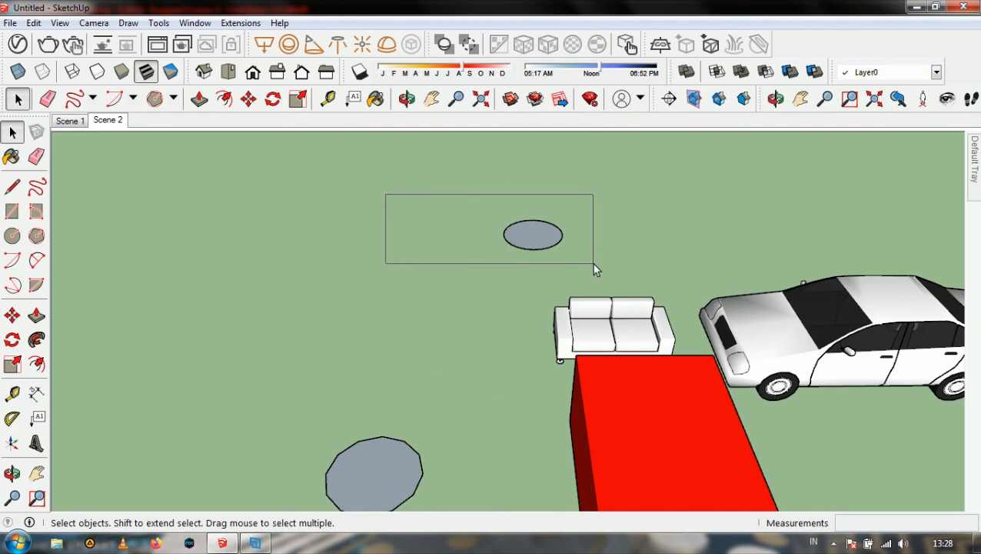
{"action": "key", "text": "Delete"}
{"action": "scroll", "coordinate": [373, 223], "scroll_direction": "down", "scroll_amount": 2}
{"action": "left_click_drag", "start_coordinate": [315, 337], "coordinate": [452, 493]}
{"action": "scroll", "coordinate": [357, 270], "scroll_direction": "down", "scroll_amount": 3}
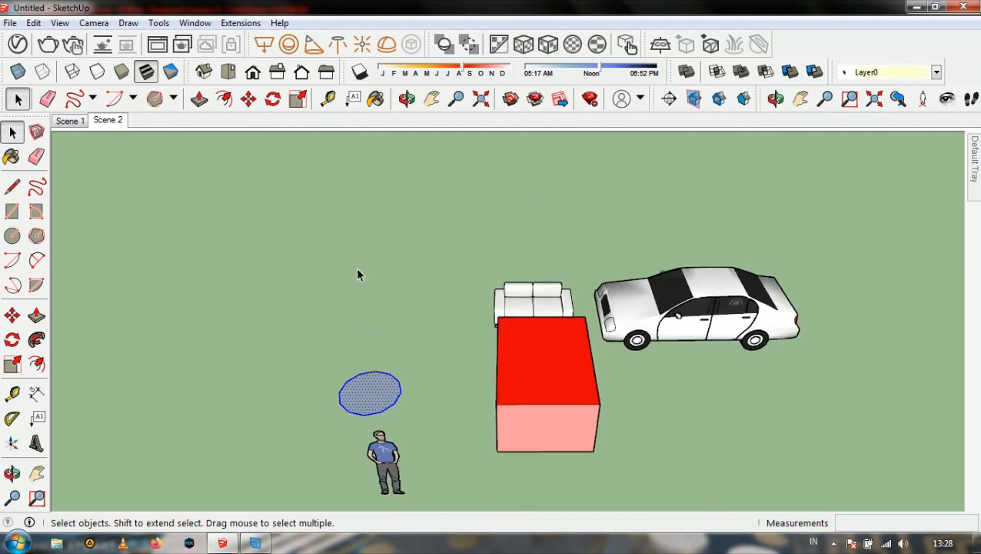
{"action": "key", "text": "Delete"}
Delete the red box, the sofa and the car, leaving only the standing human figure
{"action": "scroll", "coordinate": [374, 299], "scroll_direction": "up", "scroll_amount": 2}
{"action": "left_click_drag", "start_coordinate": [420, 239], "coordinate": [559, 422]}
{"action": "key", "text": "Delete"}
{"action": "left_click", "coordinate": [622, 281]}
{"action": "key", "text": "Delete"}
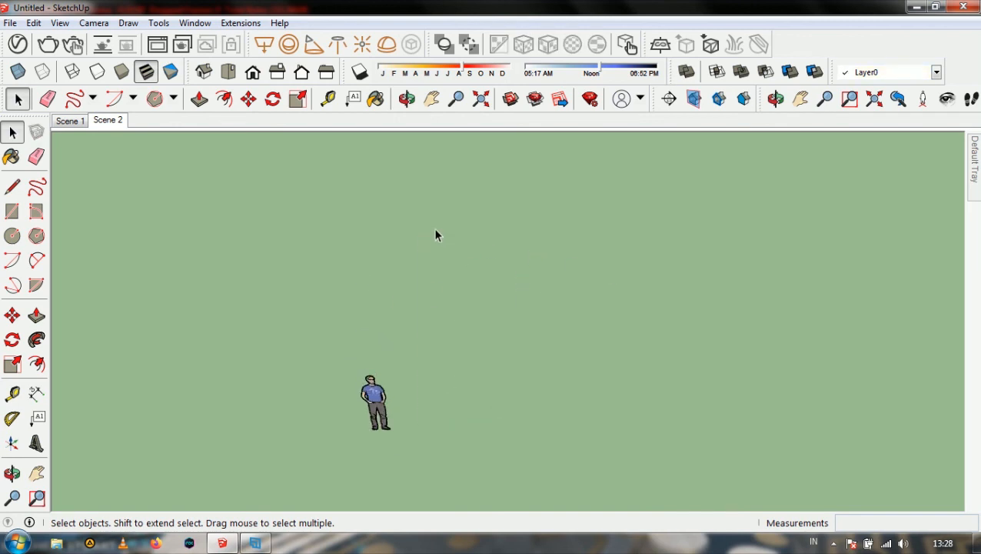
{"action": "scroll", "coordinate": [429, 254], "scroll_direction": "up", "scroll_amount": 1}
{"action": "scroll", "coordinate": [393, 284], "scroll_direction": "down", "scroll_amount": 3}
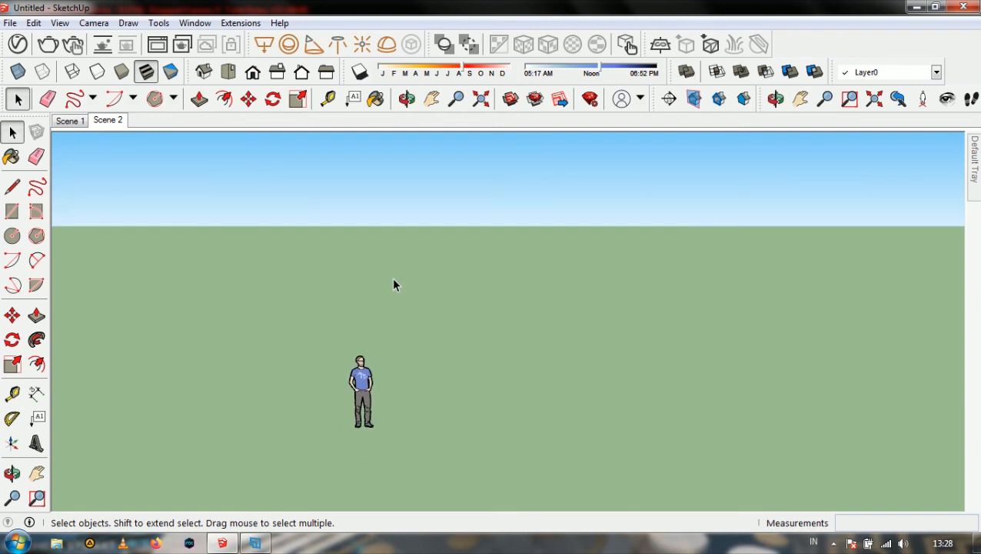
{"action": "scroll", "coordinate": [476, 277], "scroll_direction": "down", "scroll_amount": 1}
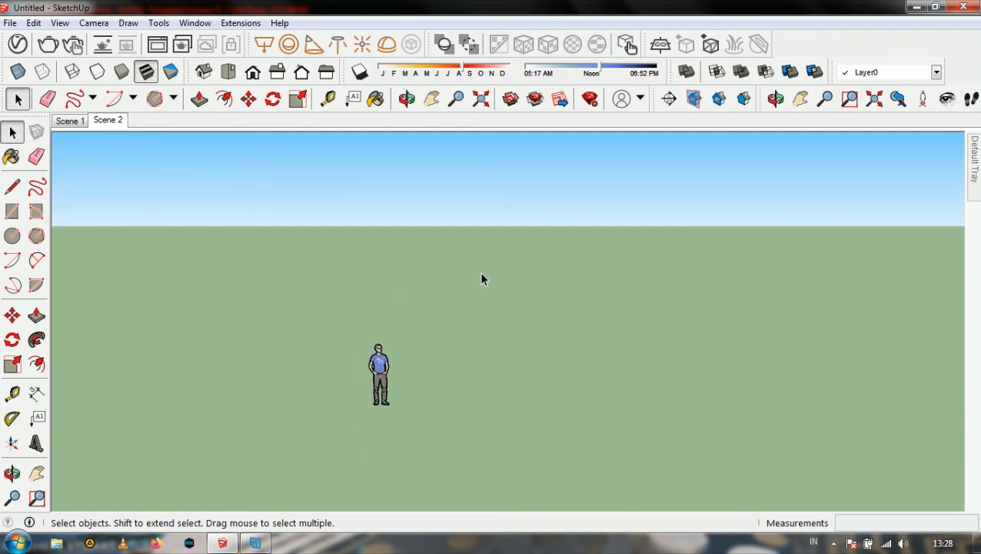
{"action": "scroll", "coordinate": [361, 413], "scroll_direction": "up", "scroll_amount": 2}
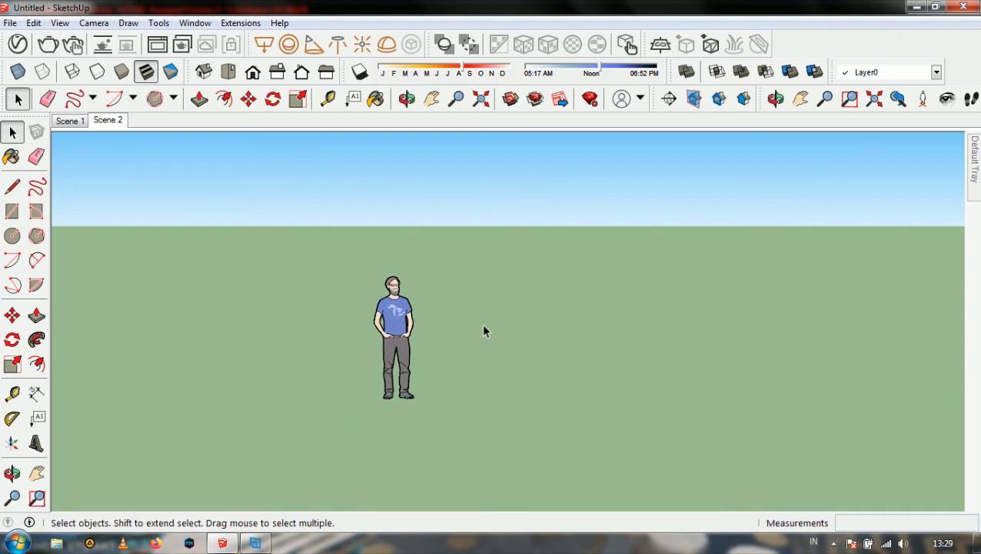
{"action": "scroll", "coordinate": [484, 331], "scroll_direction": "up", "scroll_amount": 2}
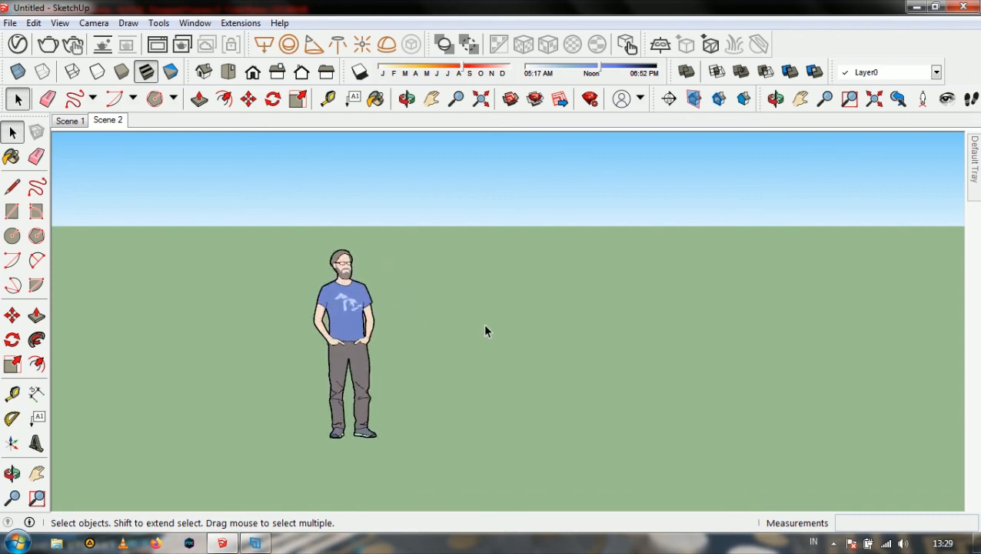
{"action": "left_click", "coordinate": [60, 23]}
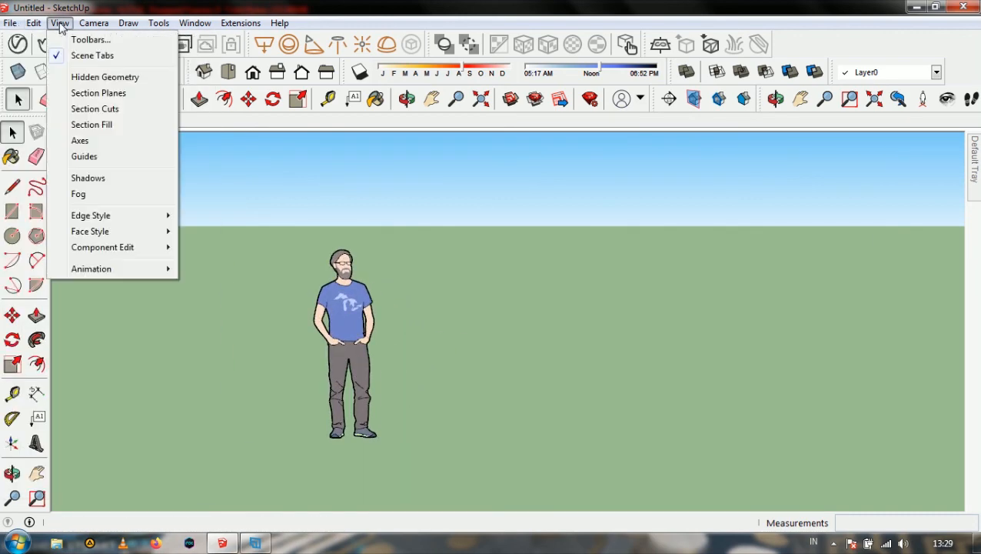
{"action": "mouse_move", "coordinate": [122, 25]}
{"action": "mouse_move", "coordinate": [16, 23]}
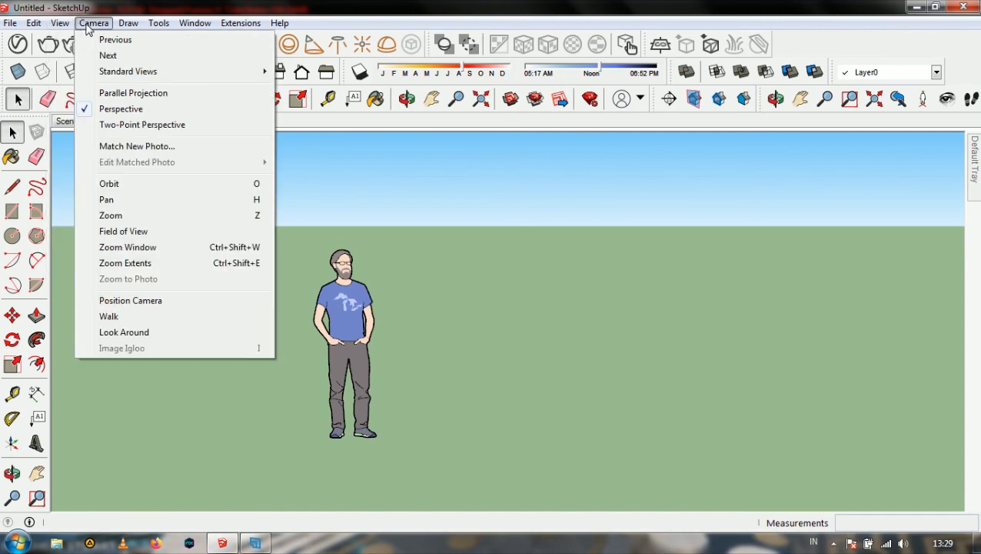
{"action": "left_click", "coordinate": [244, 6]}
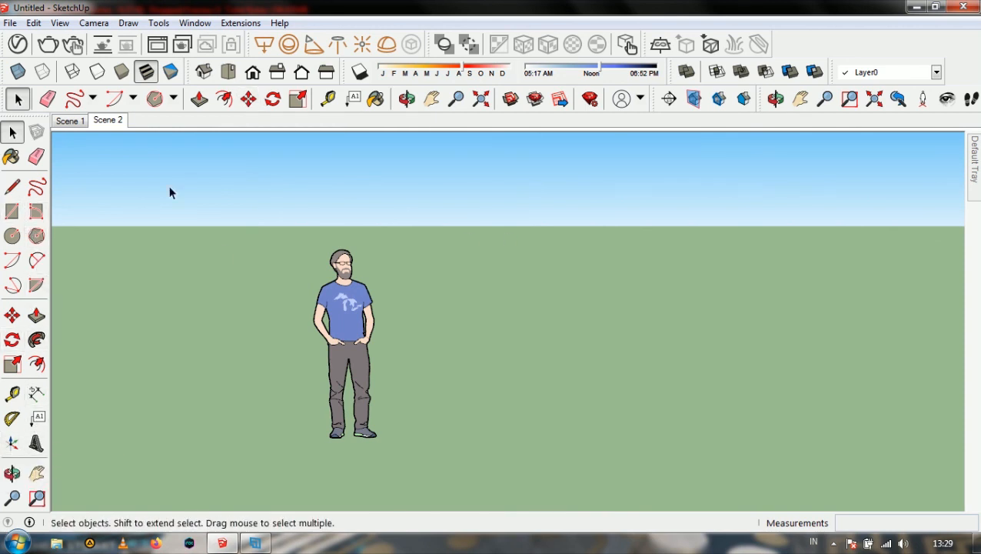
Examine the standing human figure from several angles and distances using Pan, orbit and zoom
{"action": "left_click", "coordinate": [36, 473]}
{"action": "left_click_drag", "start_coordinate": [514, 362], "coordinate": [440, 327]}
{"action": "scroll", "coordinate": [438, 326], "scroll_direction": "down", "scroll_amount": 2}
{"action": "middle_click_drag", "start_coordinate": [262, 332], "coordinate": [223, 243]}
{"action": "left_click_drag", "start_coordinate": [223, 243], "coordinate": [294, 254]}
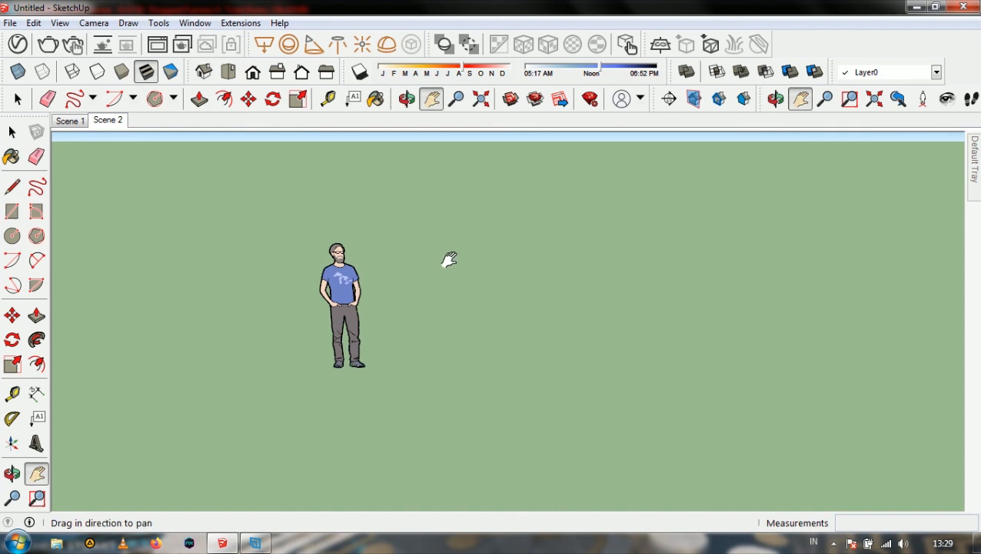
{"action": "middle_click_drag", "start_coordinate": [450, 324], "coordinate": [398, 269]}
{"action": "middle_click_drag", "start_coordinate": [409, 305], "coordinate": [419, 338]}
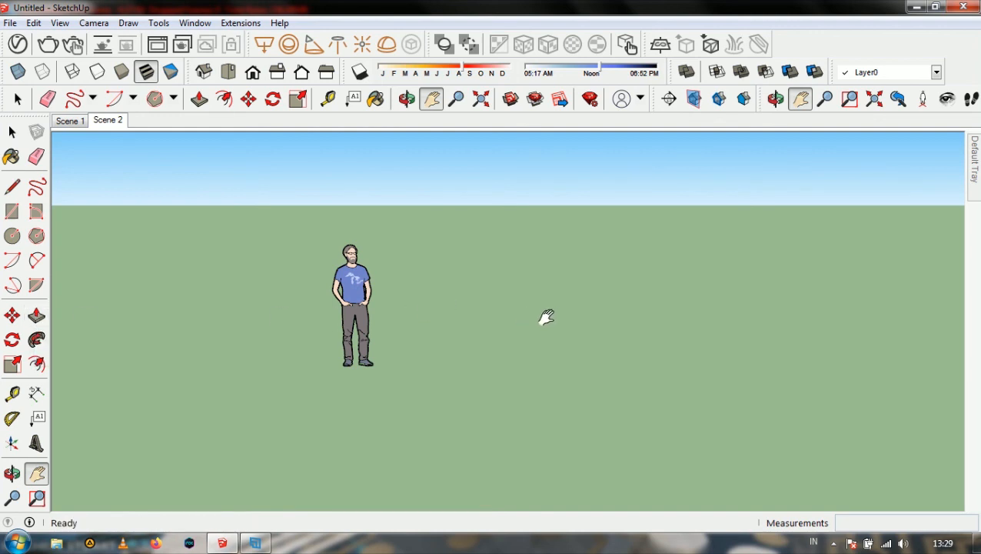
{"action": "middle_click_drag", "start_coordinate": [495, 317], "coordinate": [383, 344]}
{"action": "left_click_drag", "start_coordinate": [462, 274], "coordinate": [447, 316]}
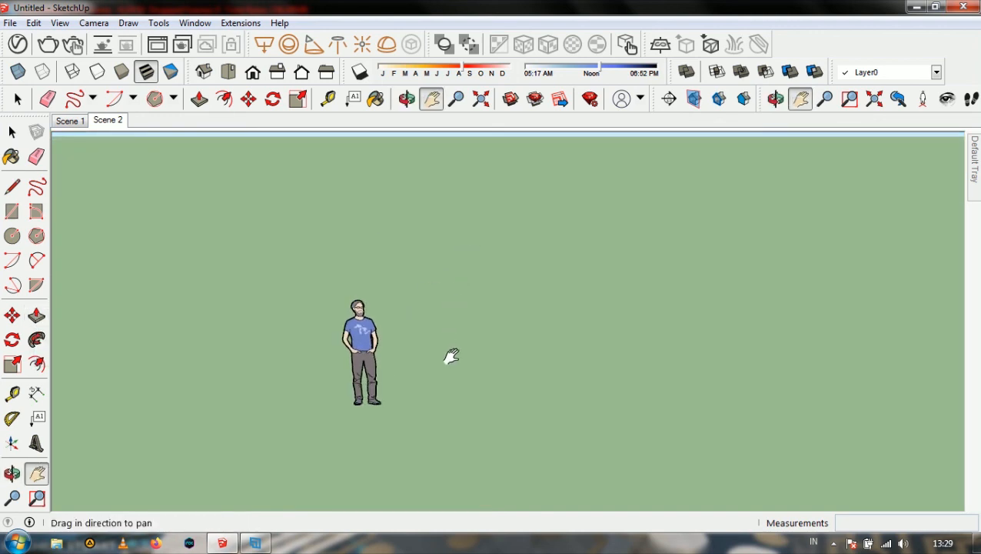
{"action": "middle_click_drag", "start_coordinate": [449, 355], "coordinate": [421, 341]}
{"action": "scroll", "coordinate": [414, 386], "scroll_direction": "up", "scroll_amount": 3}
{"action": "middle_click_drag", "start_coordinate": [414, 386], "coordinate": [446, 355]}
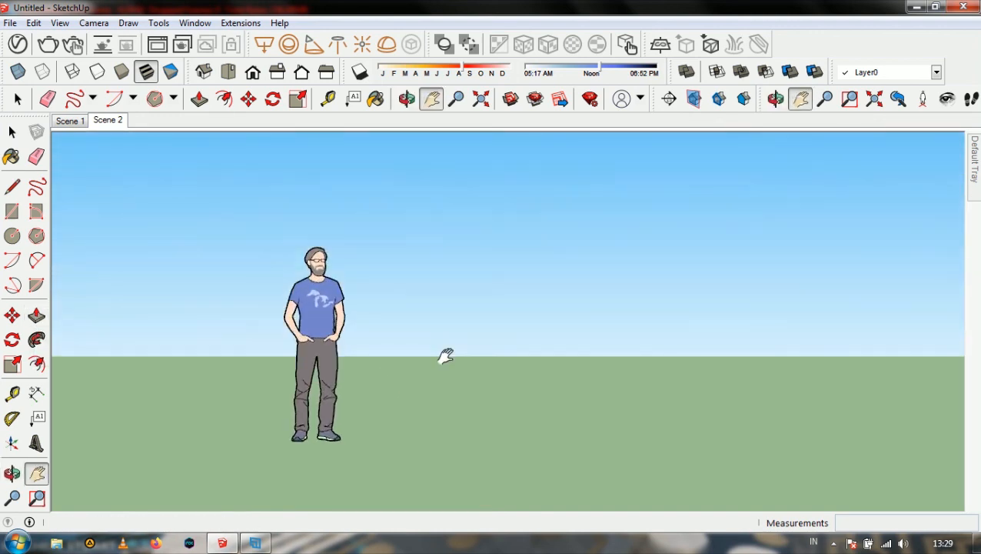